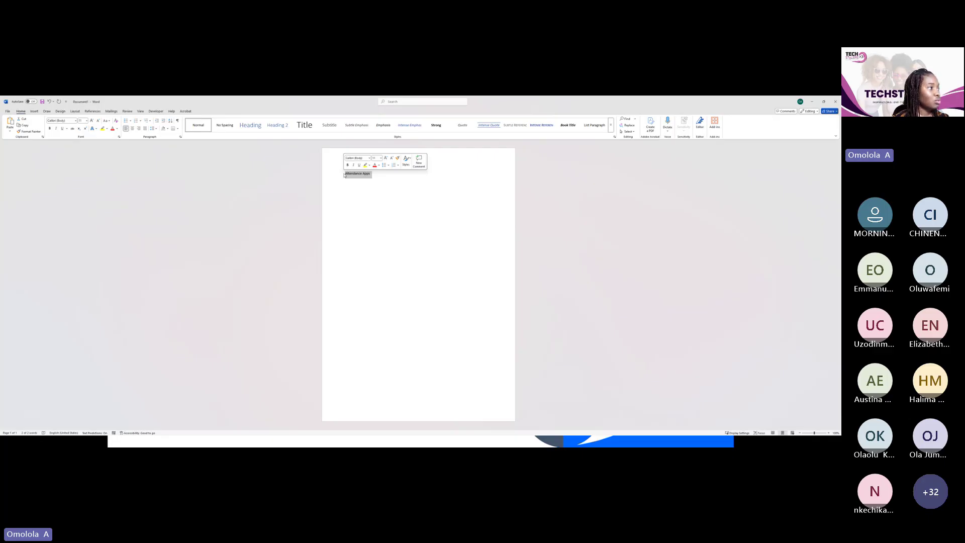
Make the 'Attendance Apps' title bold and centred, with a left-aligned empty line beneath it
{"action": "left_click", "coordinate": [348, 165]}
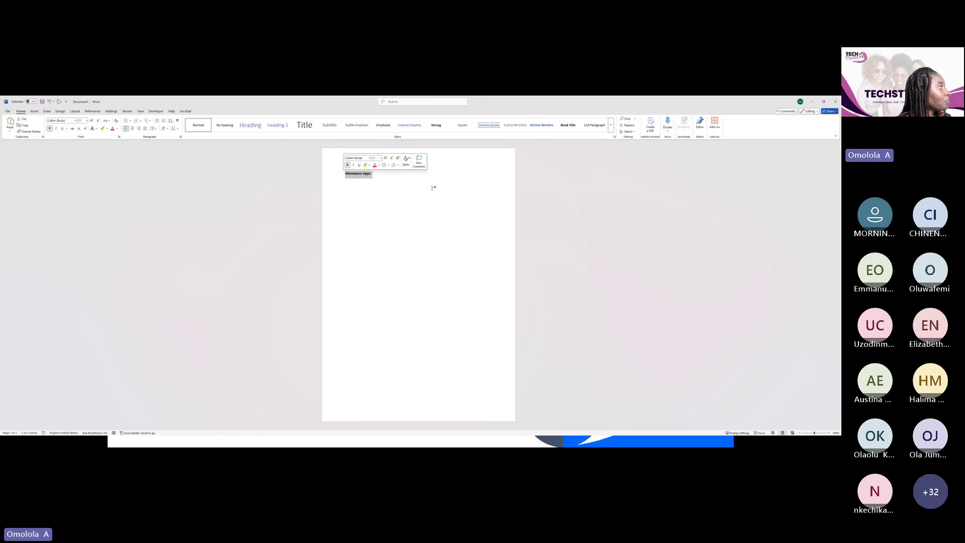
{"action": "left_click", "coordinate": [132, 128]}
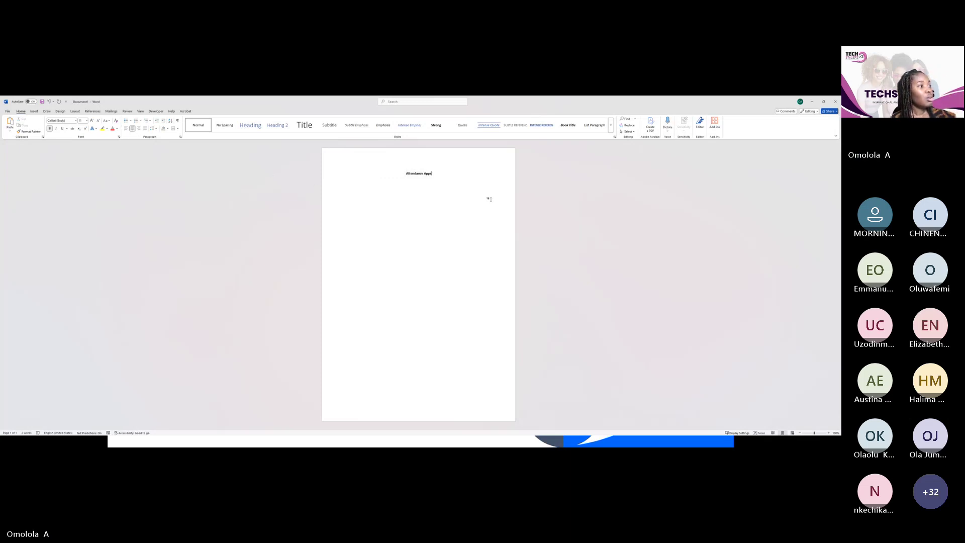
{"action": "left_click", "coordinate": [468, 205]}
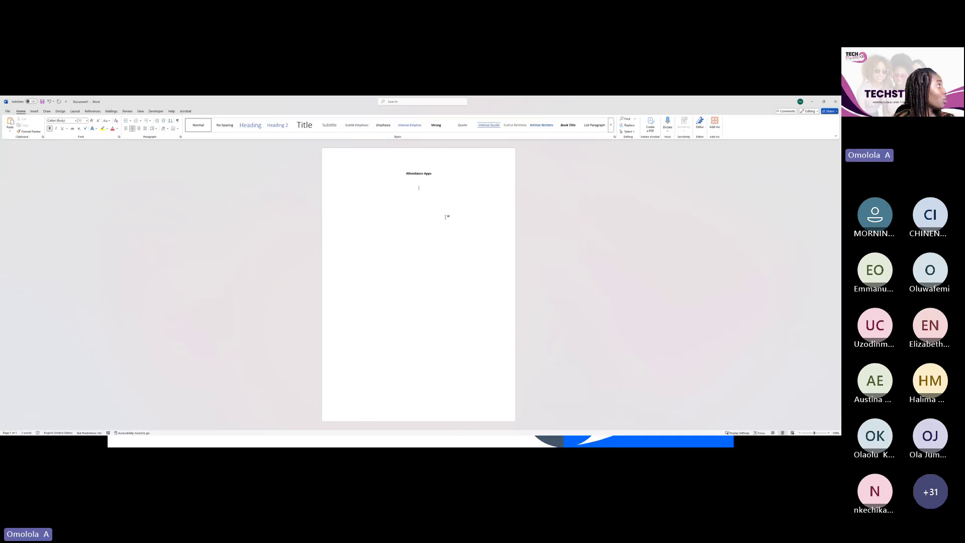
{"action": "left_click", "coordinate": [125, 129]}
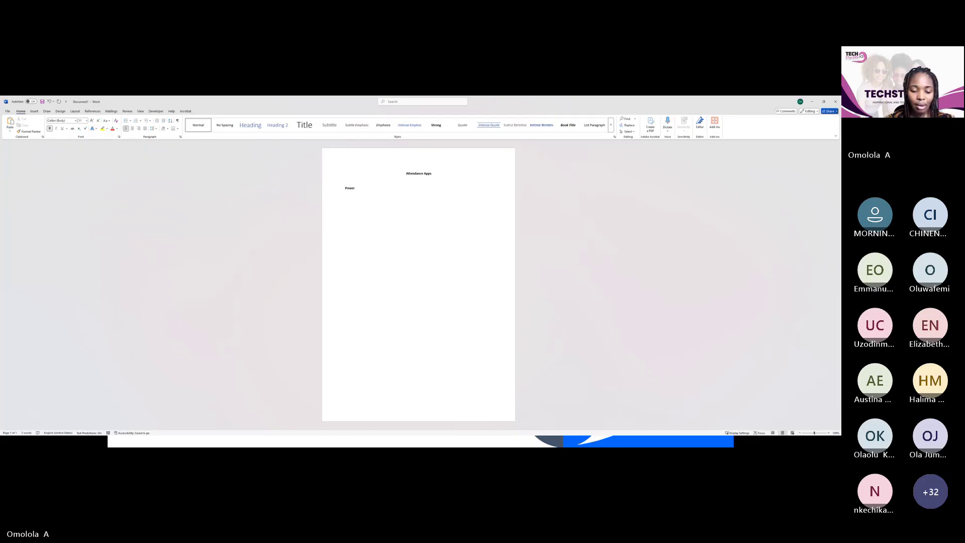
Type 'Power Apps' on the left-aligned line and start a new line below it
{"action": "type", "text": "Apps"}
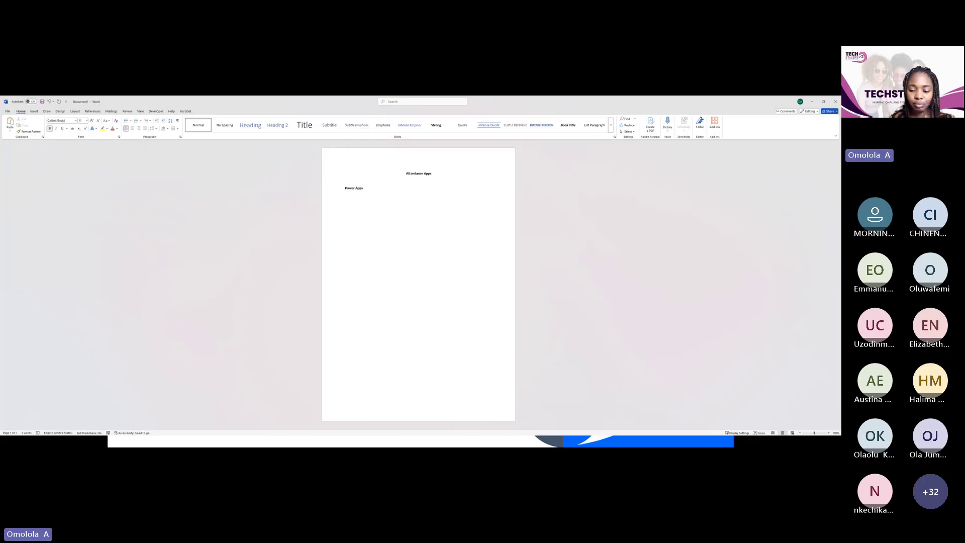
{"action": "key", "text": "Return"}
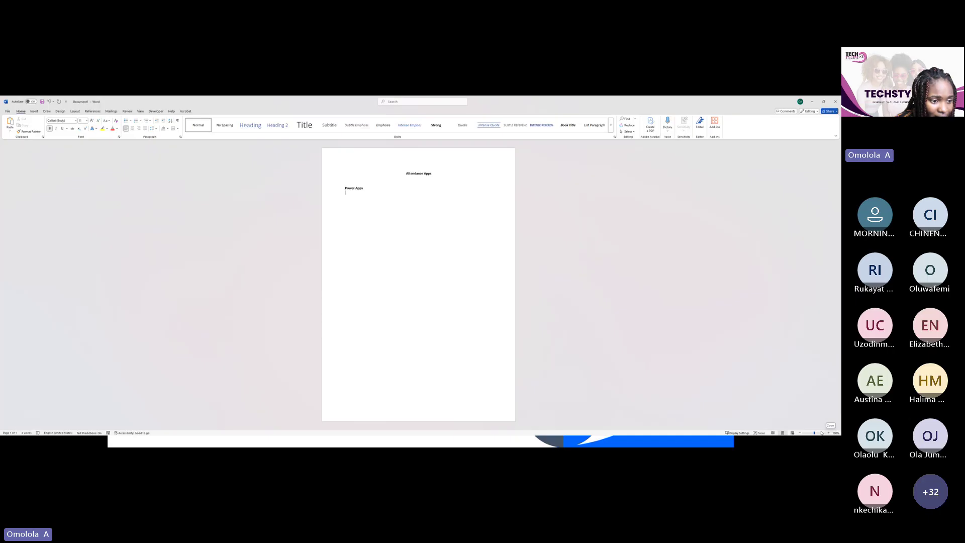
Zoom the page in with the status-bar zoom controls to read the title and Power Apps line
{"action": "left_click", "coordinate": [822, 432]}
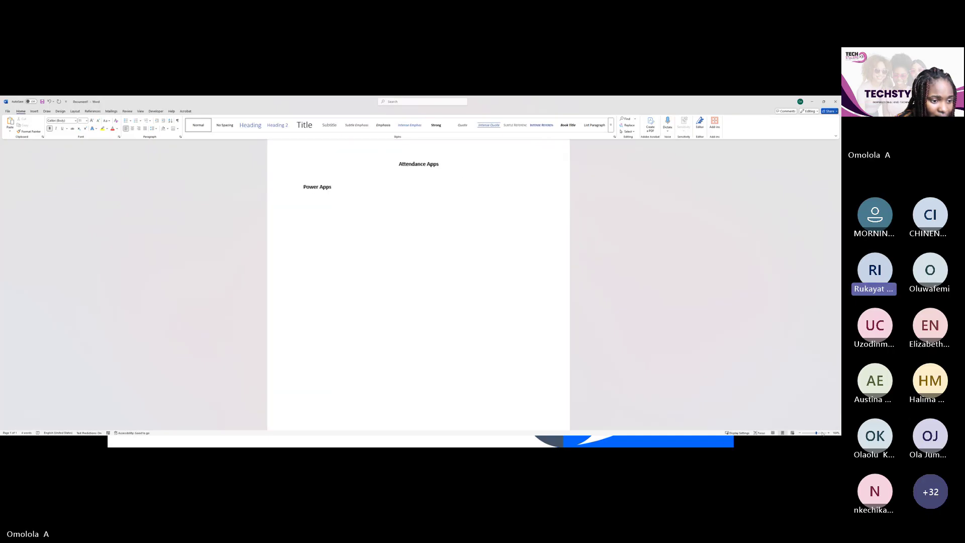
{"action": "left_click", "coordinate": [819, 433]}
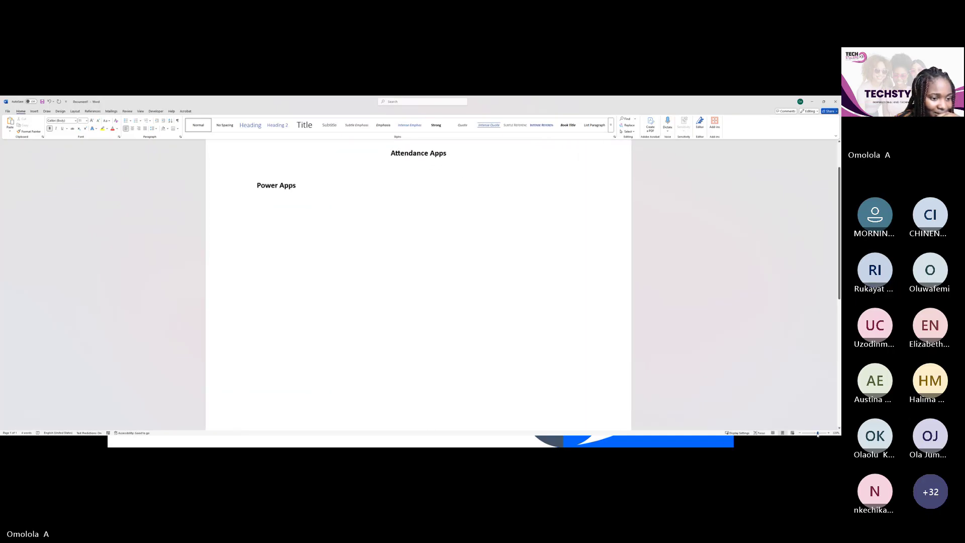
{"action": "left_click", "coordinate": [817, 433]}
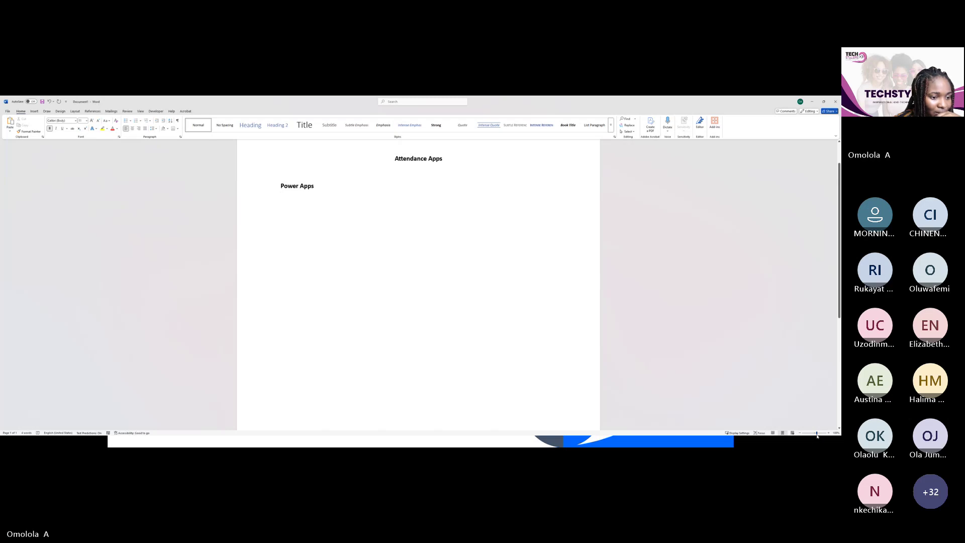
{"action": "left_click", "coordinate": [828, 433]}
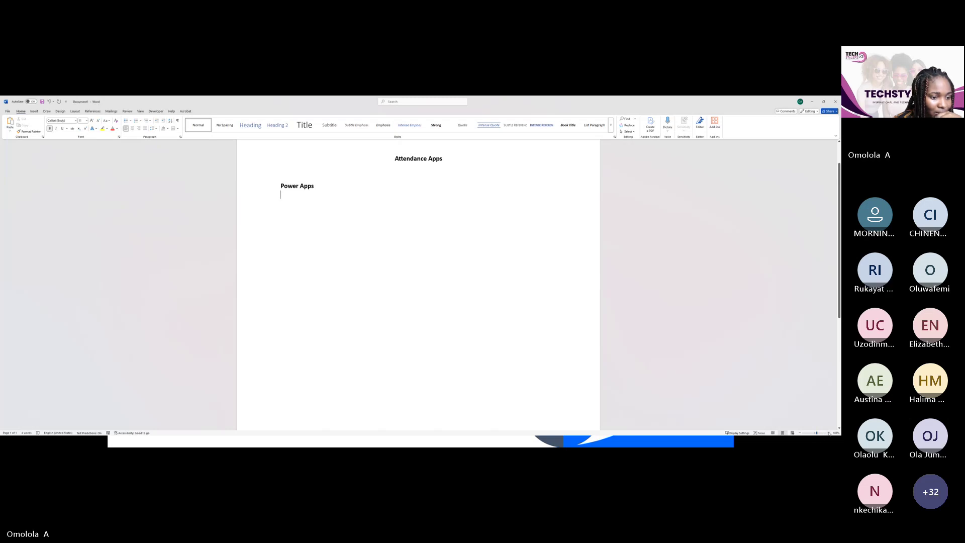
{"action": "left_click", "coordinate": [828, 434]}
{"action": "left_click", "coordinate": [829, 433]}
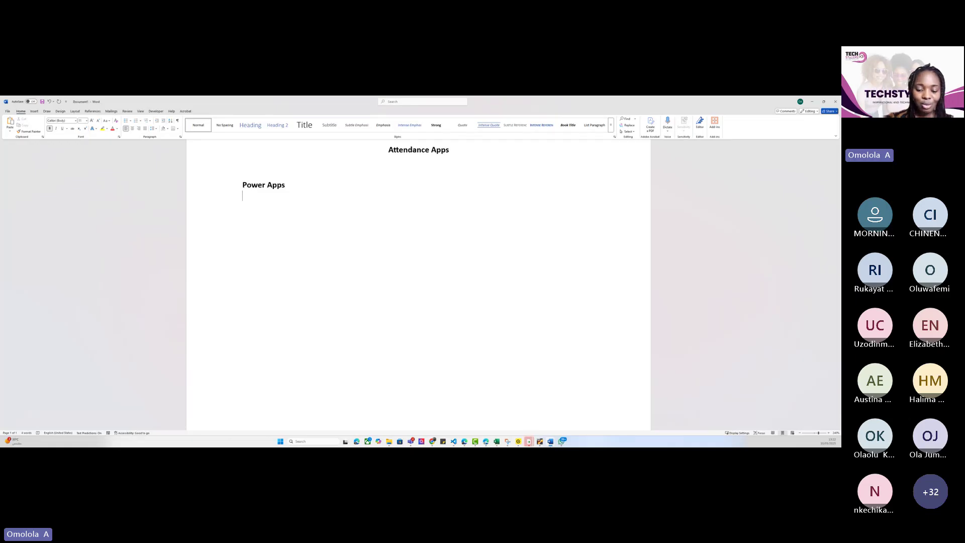
Remove the stray 'Fu' text and reword the line to 'Power App : Data Collection'
{"action": "type", "text": "Fu"}
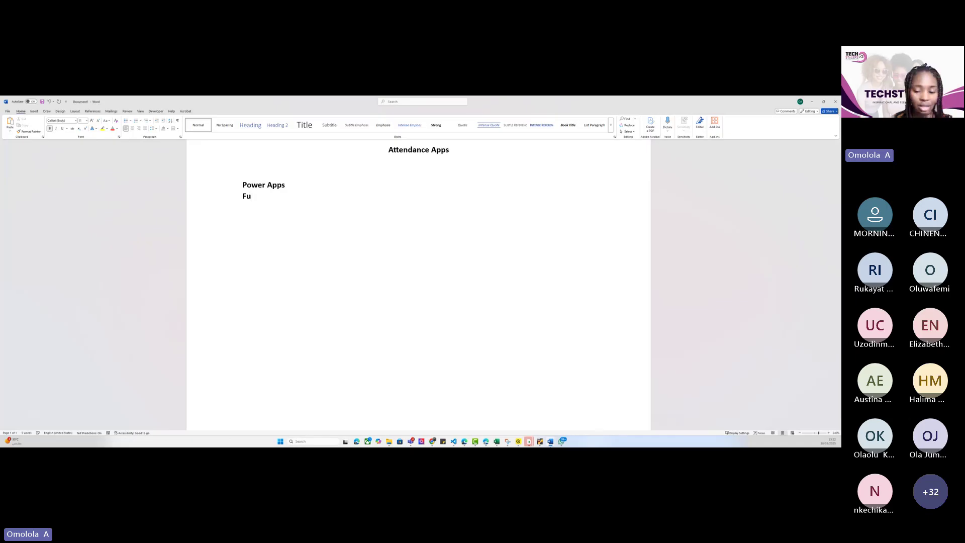
{"action": "key", "text": "BackSpace"}
{"action": "key", "text": "BackSpace"}
{"action": "key", "text": "BackSpace"}
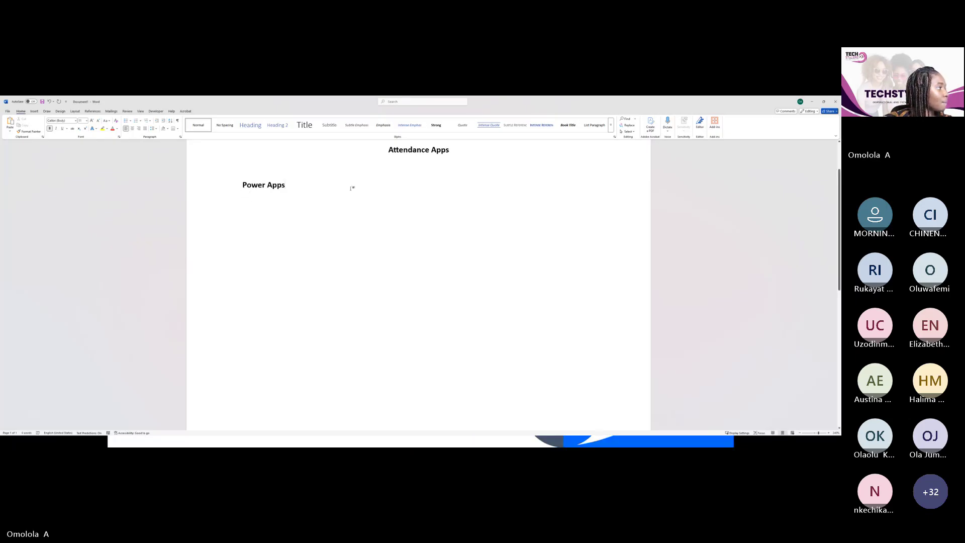
{"action": "left_click", "coordinate": [201, 195]}
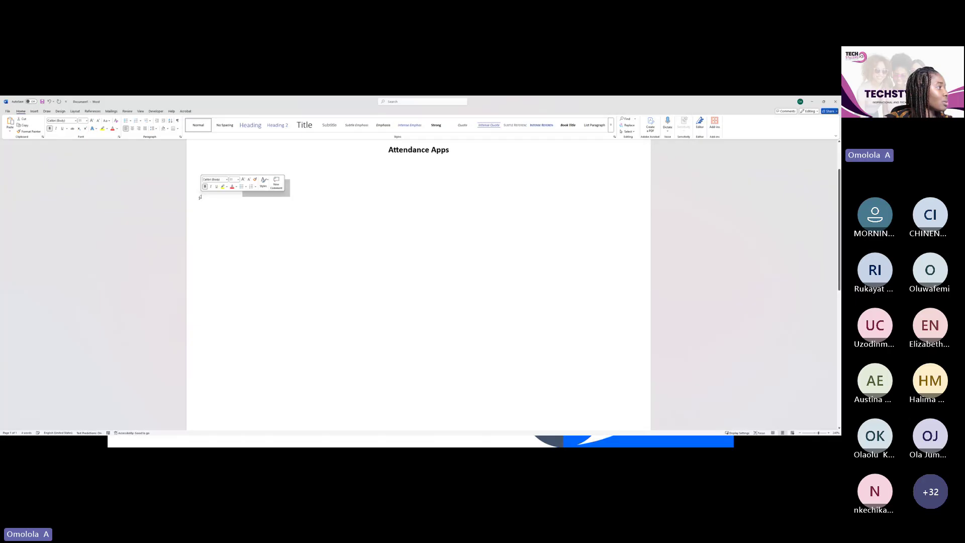
{"action": "left_click", "coordinate": [302, 187]}
{"action": "key", "text": "Tab"}
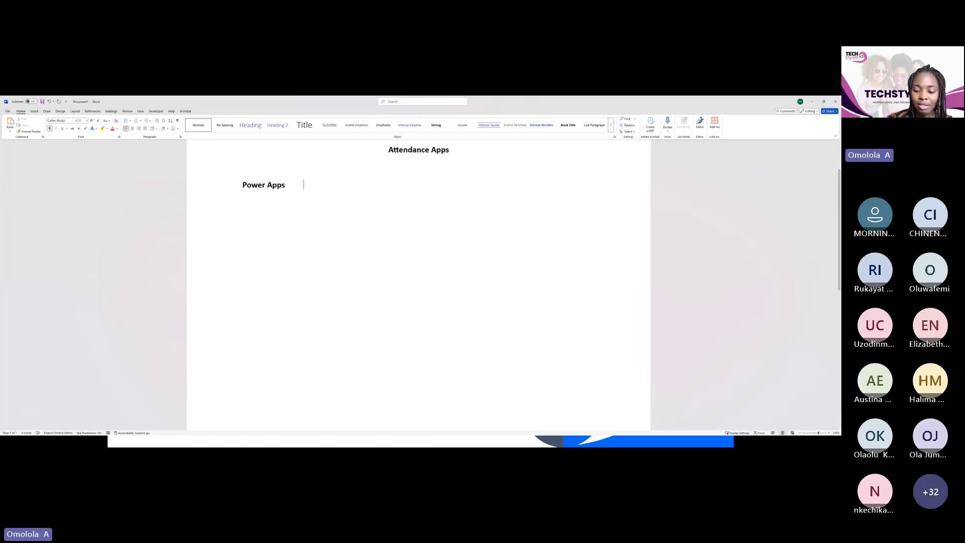
{"action": "type", "text": ": Collection"}
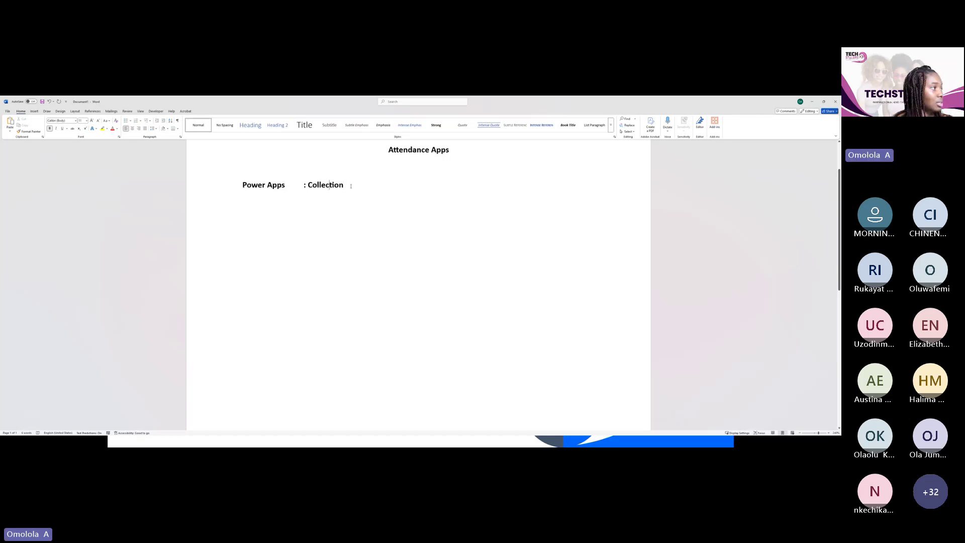
{"action": "key", "text": "Left"}
{"action": "key", "text": "Left"}
{"action": "key", "text": "Left"}
{"action": "key", "text": "Left"}
{"action": "key", "text": "Left"}
{"action": "key", "text": "Left"}
{"action": "key", "text": "Left"}
{"action": "key", "text": "Left"}
{"action": "key", "text": "Left"}
{"action": "key", "text": "Left"}
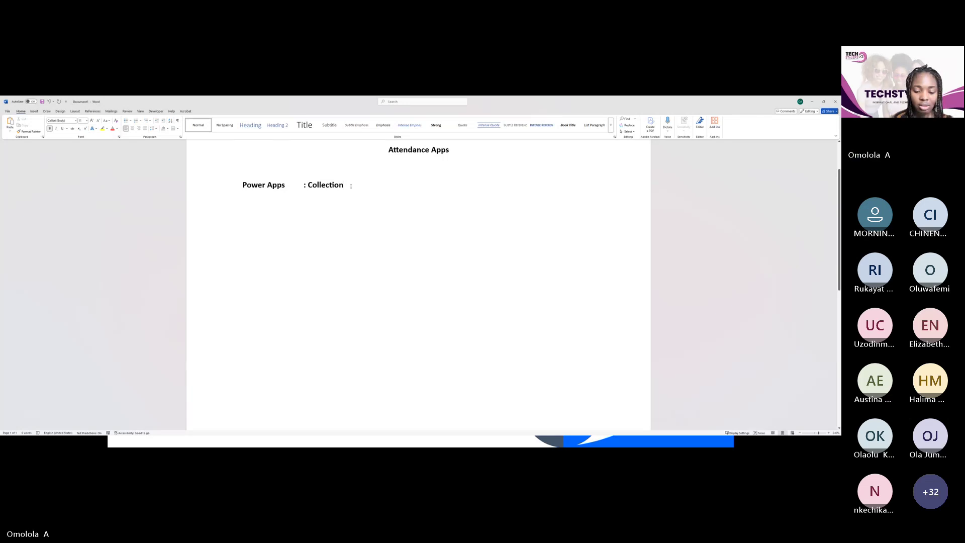
{"action": "type", "text": "Data"}
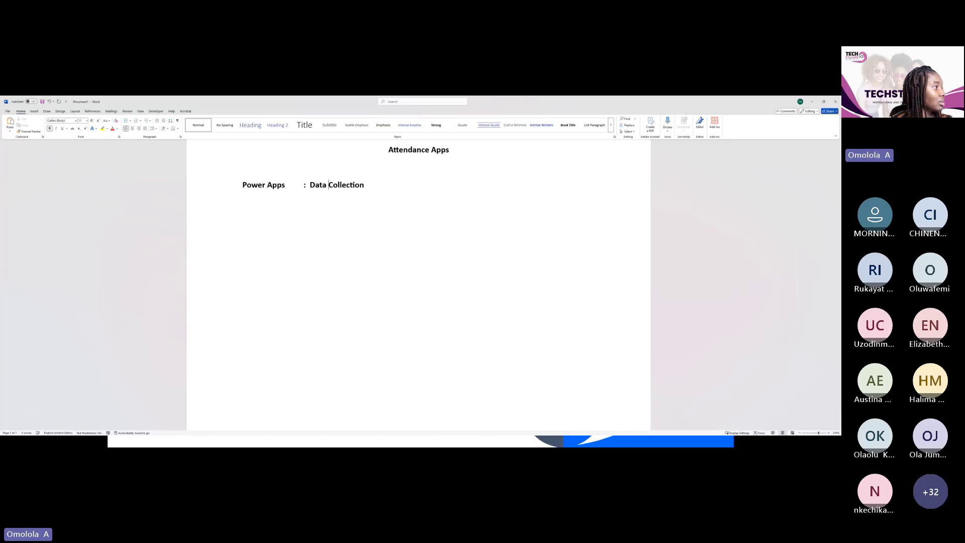
{"action": "left_click", "coordinate": [301, 190]}
{"action": "key", "text": "BackSpace"}
{"action": "key", "text": "BackSpace"}
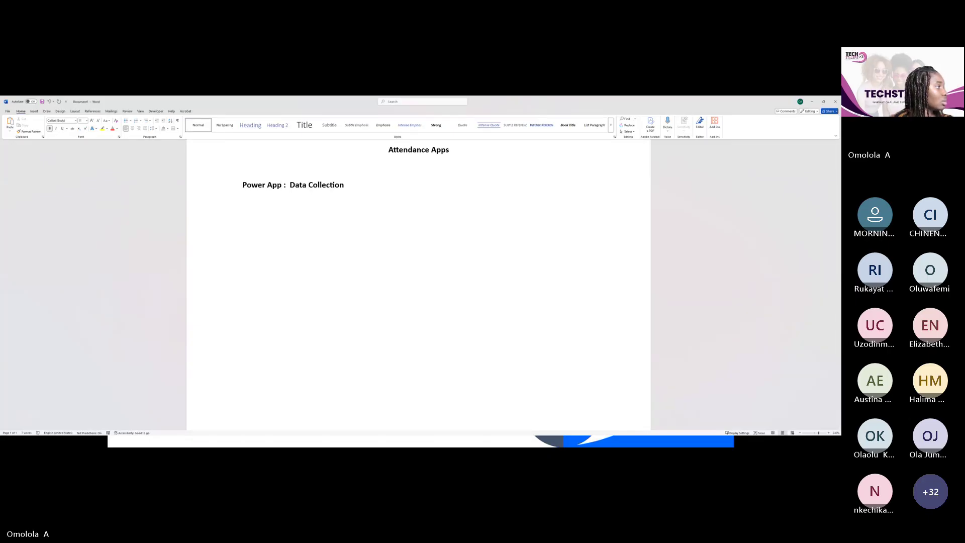
Set the Power App line to font size 16 and start a new line below it
{"action": "left_click", "coordinate": [219, 191]}
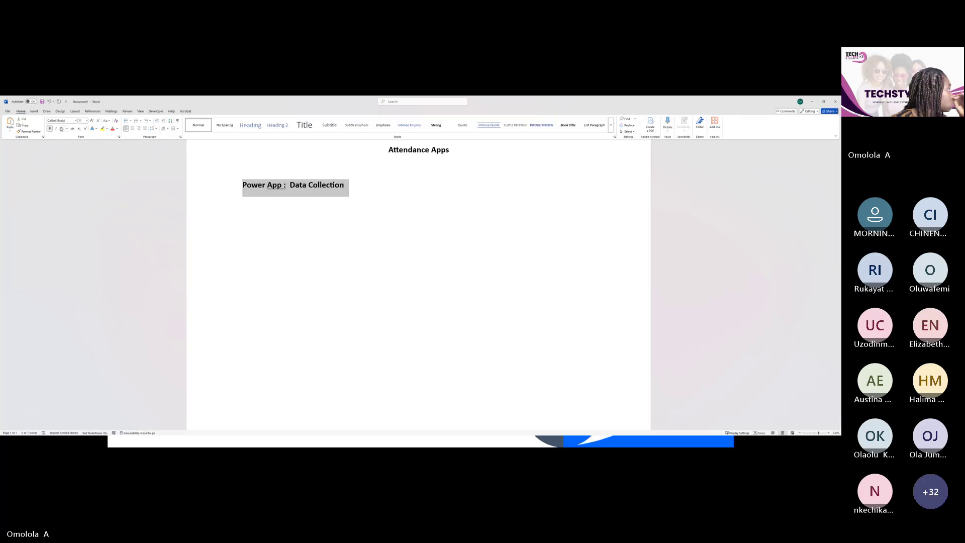
{"action": "left_click", "coordinate": [86, 120]}
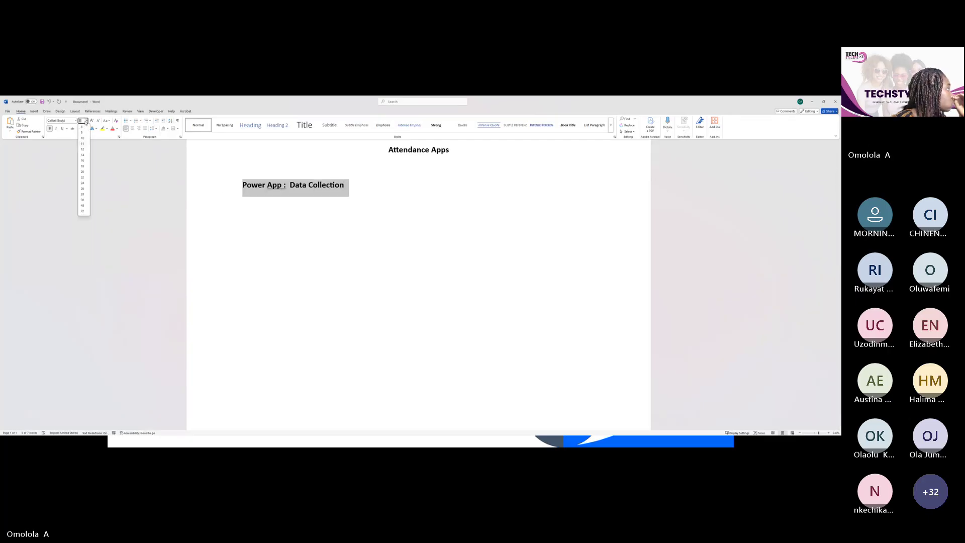
{"action": "left_click", "coordinate": [86, 160]}
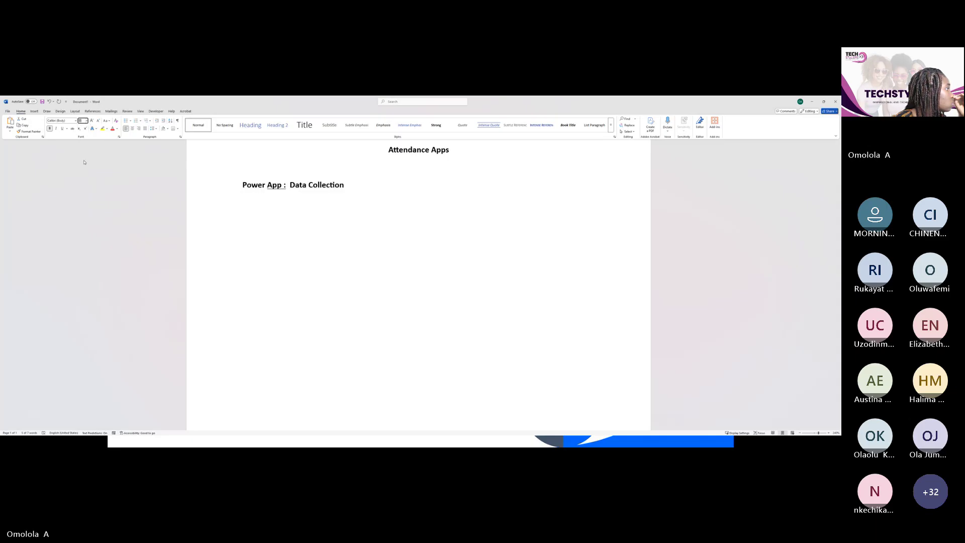
{"action": "left_click", "coordinate": [310, 209]}
{"action": "left_click", "coordinate": [415, 195]}
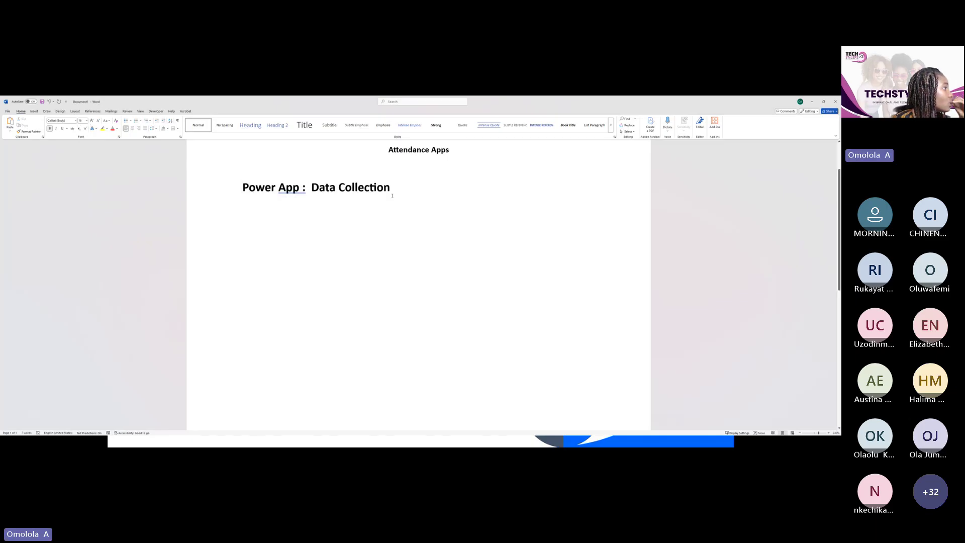
{"action": "key", "text": "Return"}
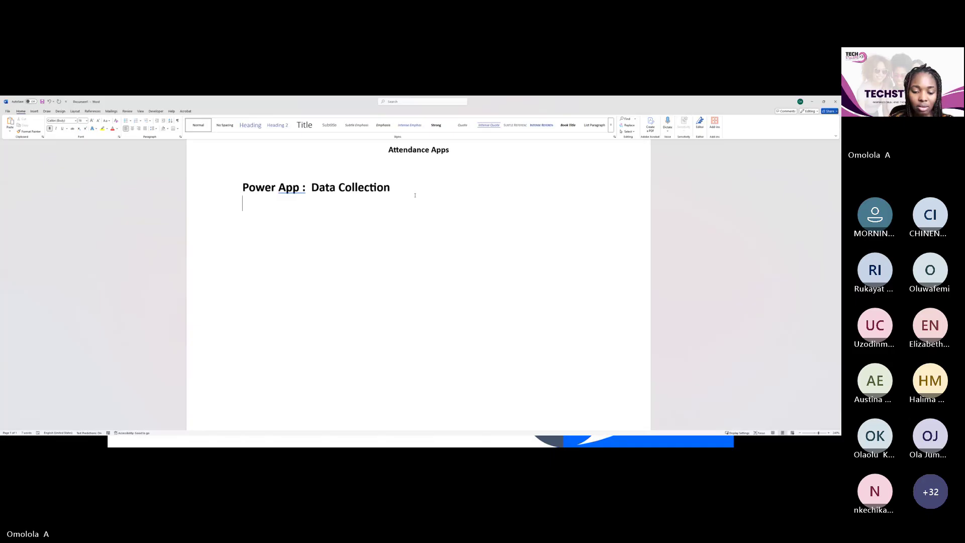
Type the lines 'Fields', 'Full Name' and 'Track' below the heading, each on its own line
{"action": "type", "text": "Fields"}
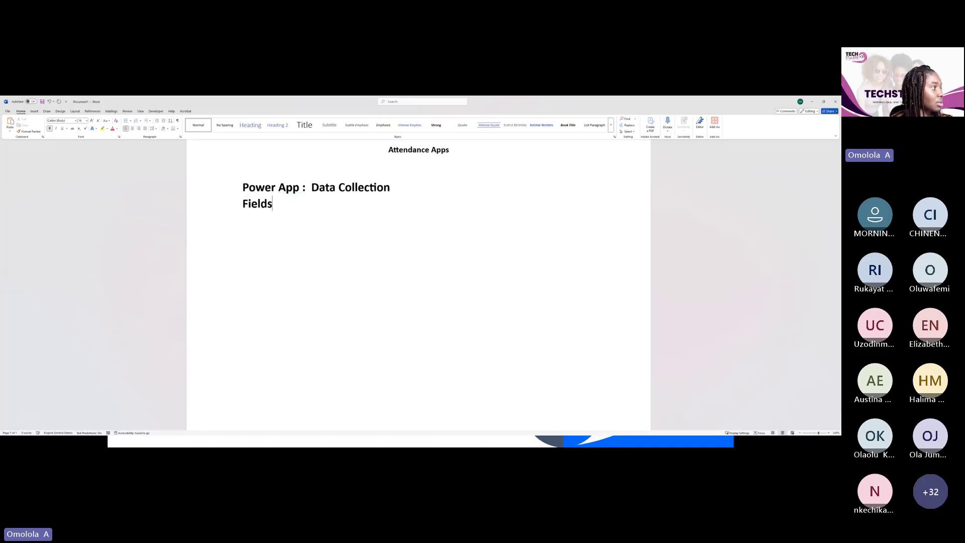
{"action": "scroll", "coordinate": [486, 179], "scroll_direction": "down", "scroll_amount": 1}
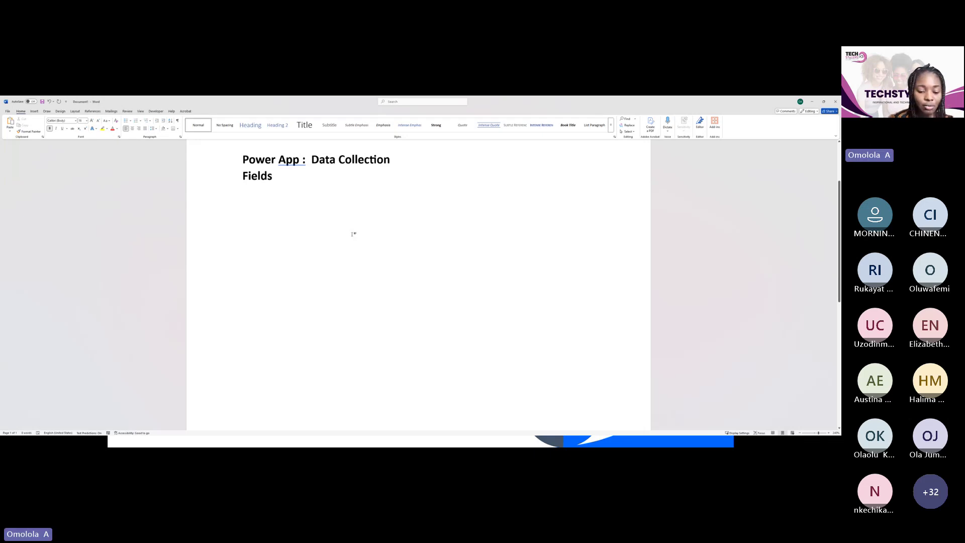
{"action": "key", "text": "Return"}
{"action": "type", "text": "Full"}
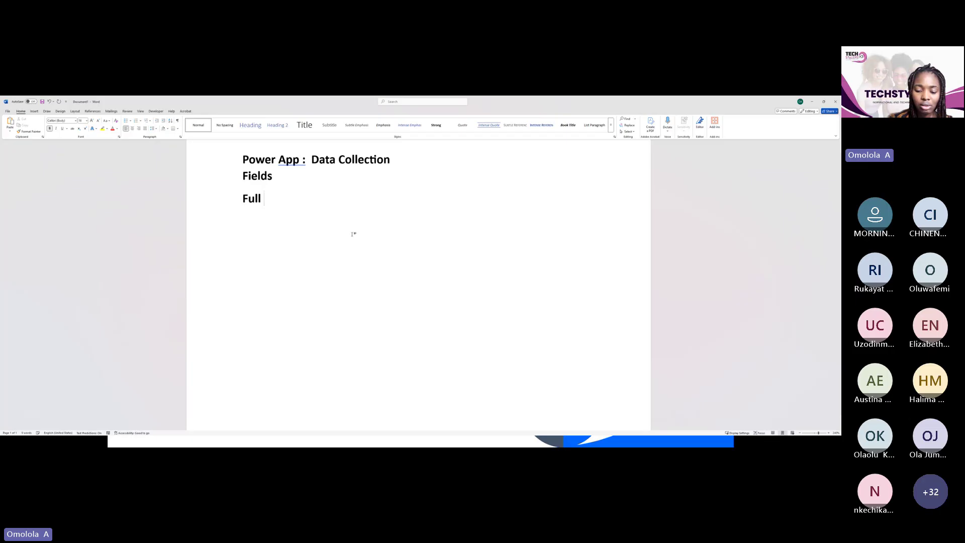
{"action": "type", "text": " NAme"}
{"action": "key", "text": "BackSpace"}
{"action": "key", "text": "BackSpace"}
{"action": "key", "text": "BackSpace"}
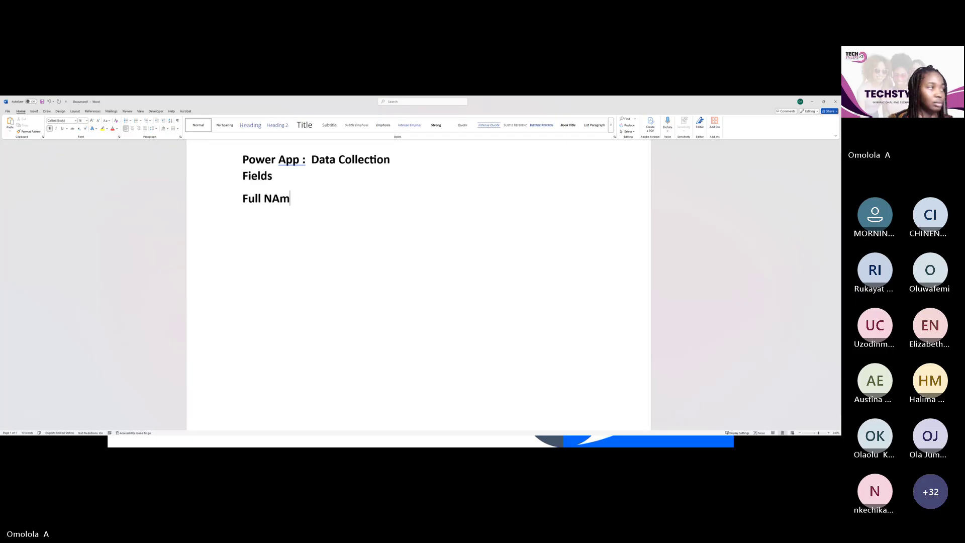
{"action": "type", "text": "ame"}
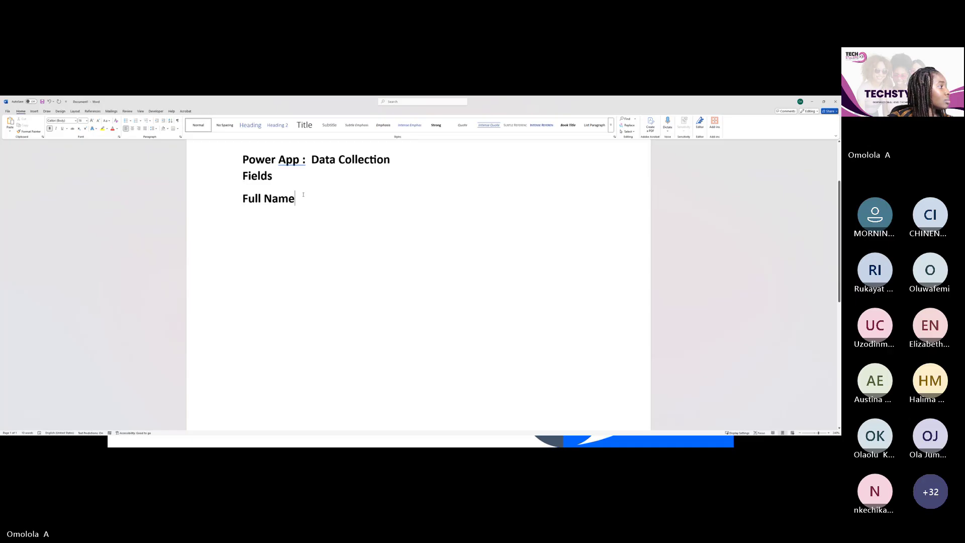
{"action": "key", "text": "Return"}
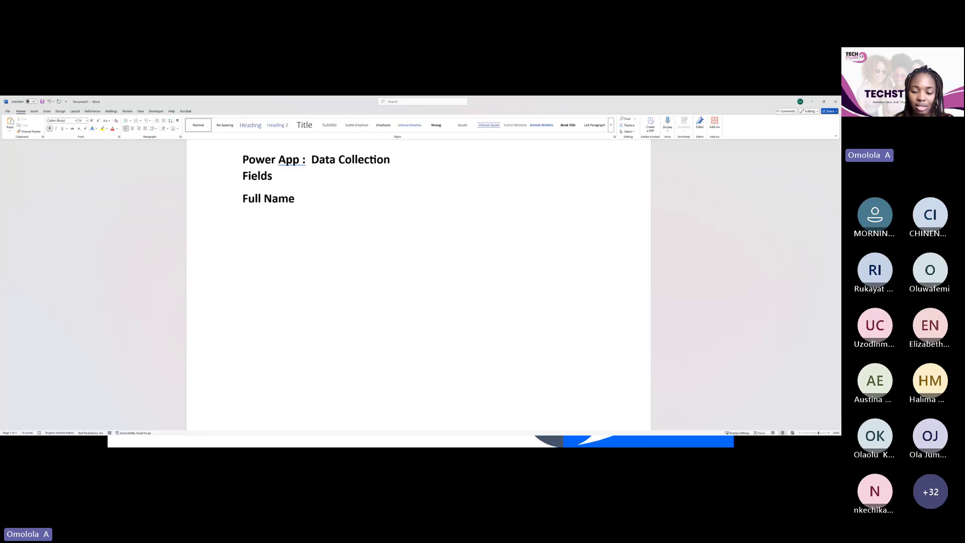
{"action": "type", "text": "Track"}
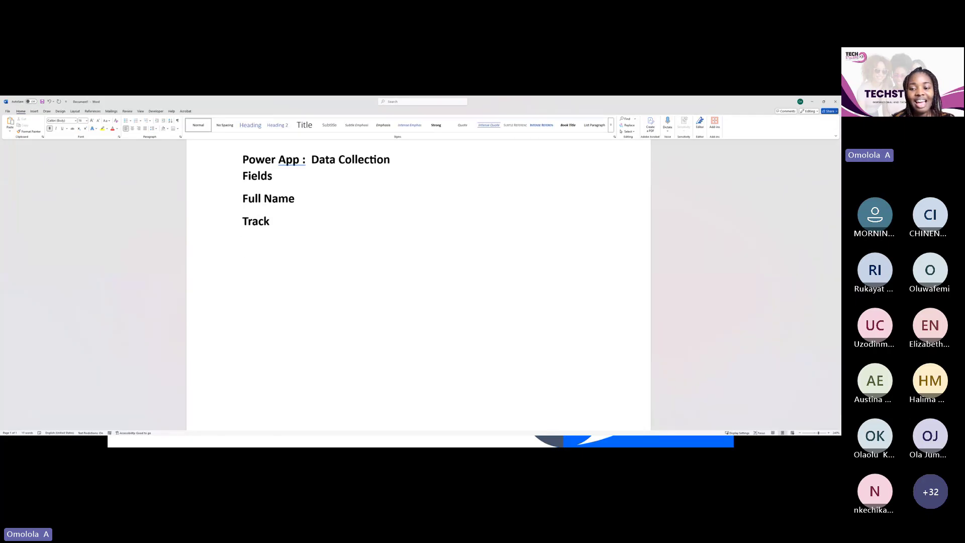
{"action": "key", "text": "Return"}
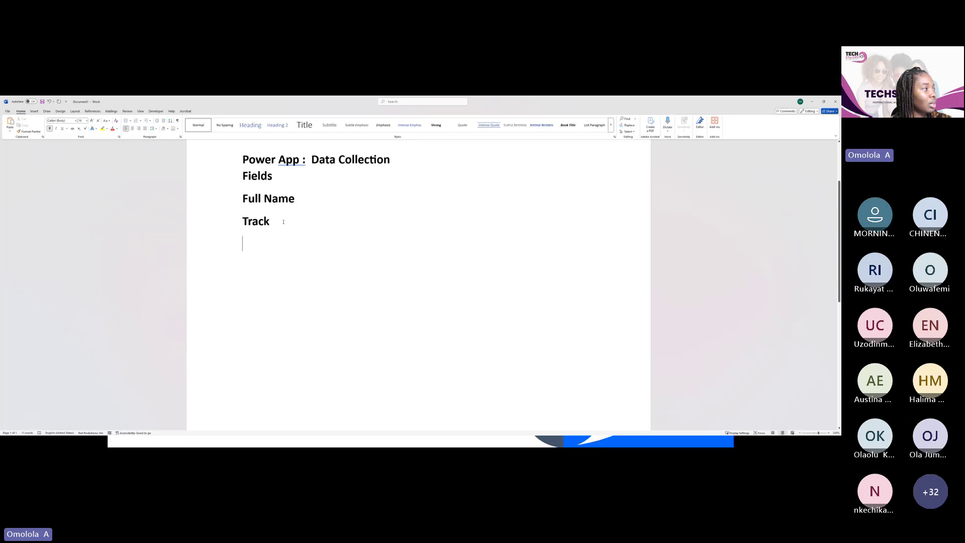
Reduce the 'Full Name' and 'Track' lines to 11 pt font size
{"action": "left_click_drag", "start_coordinate": [284, 222], "coordinate": [241, 208]}
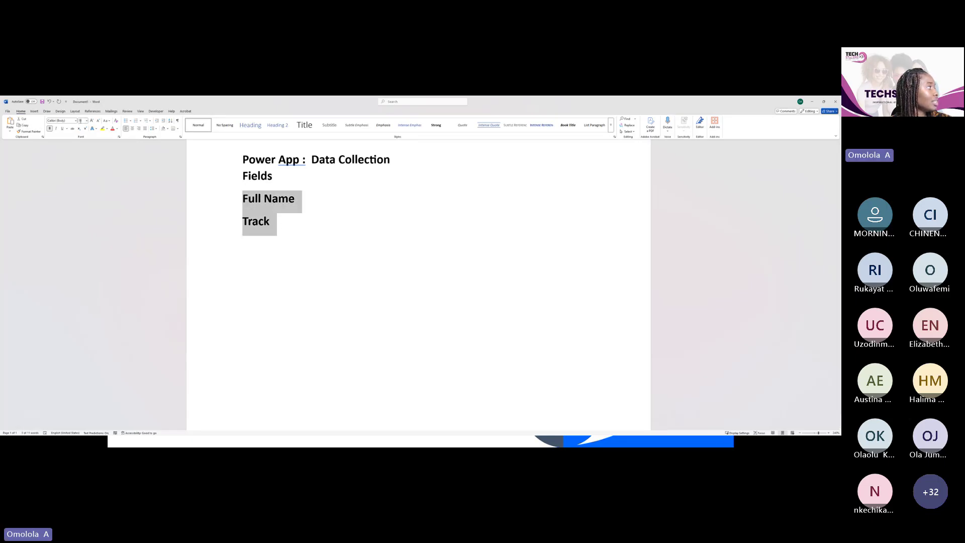
{"action": "left_click", "coordinate": [86, 121]}
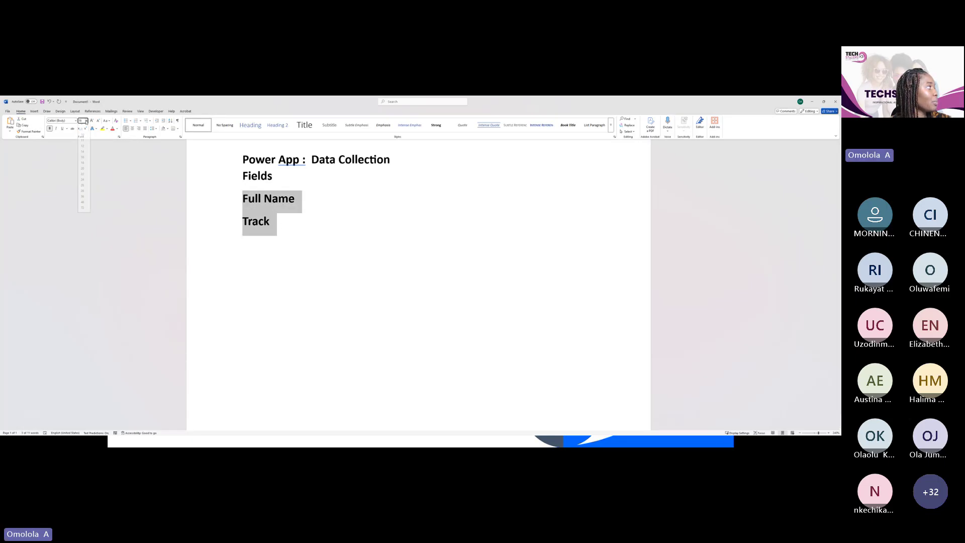
{"action": "left_click", "coordinate": [84, 155]}
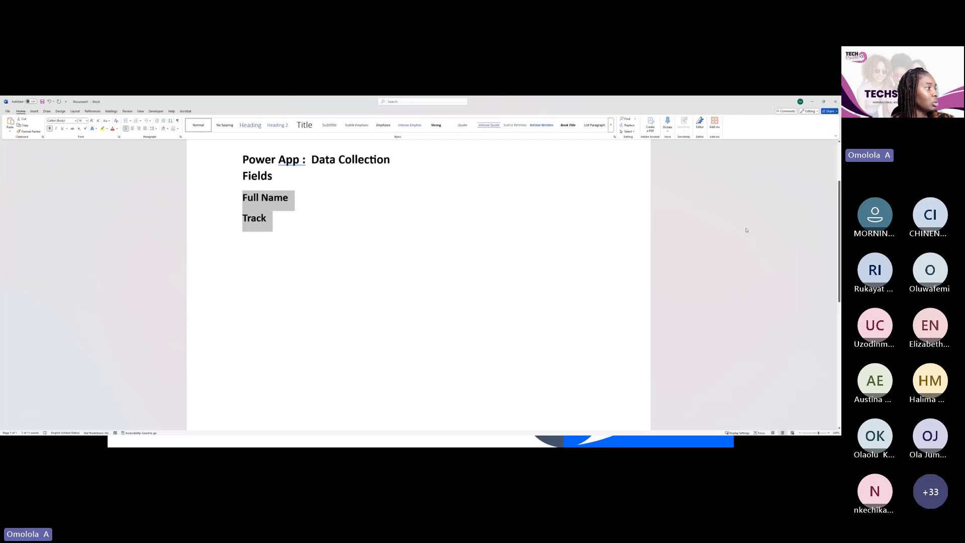
{"action": "left_click_drag", "start_coordinate": [280, 220], "coordinate": [239, 198]}
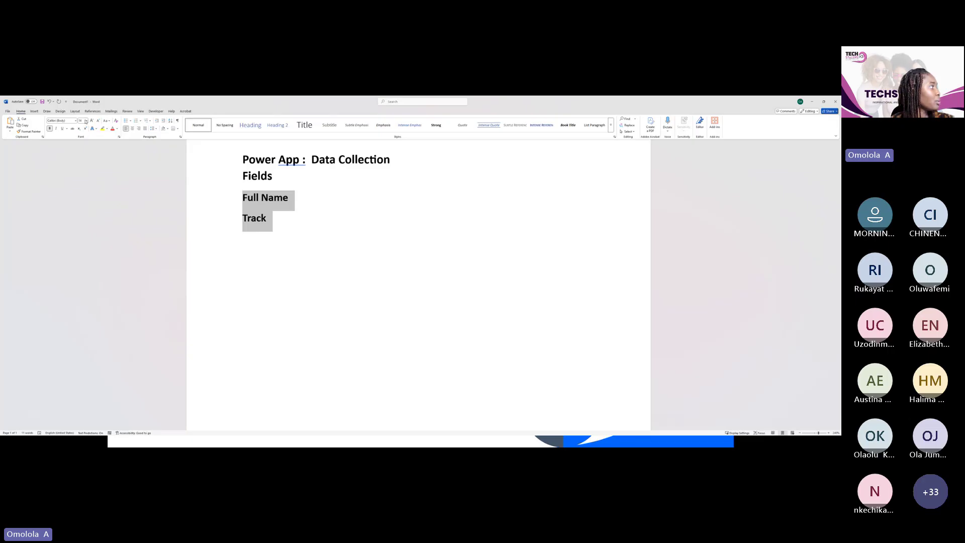
{"action": "left_click", "coordinate": [86, 121]}
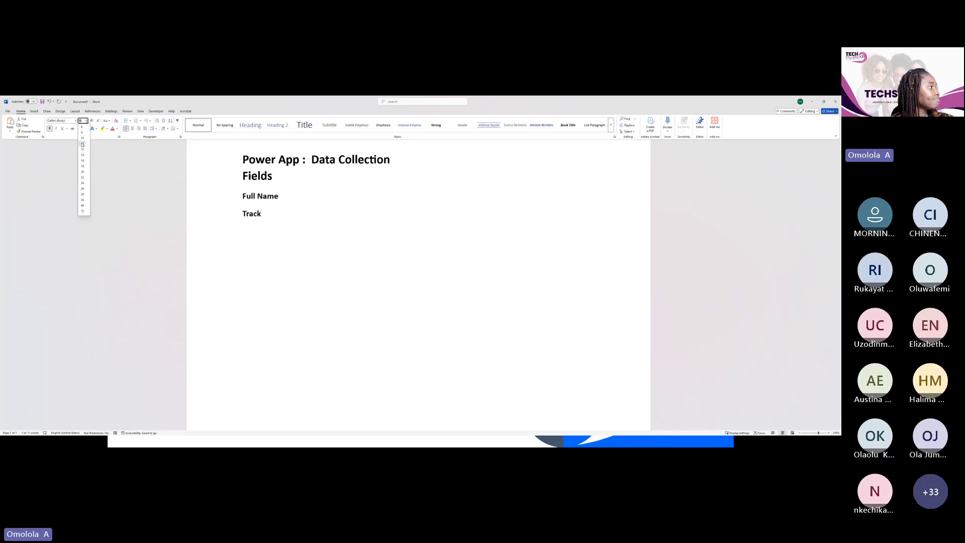
{"action": "left_click", "coordinate": [82, 145]}
{"action": "left_click", "coordinate": [270, 221]}
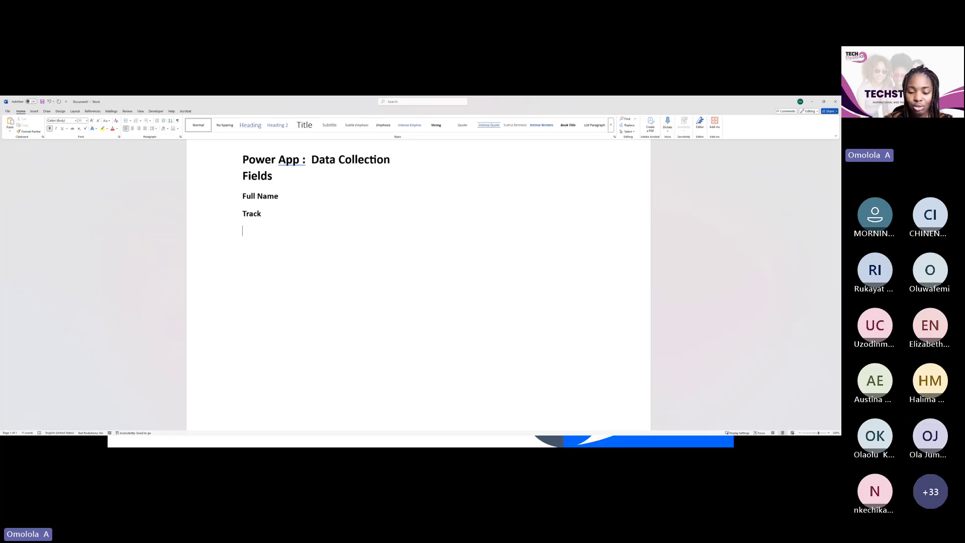
Add the 'Time Stamp', 'Rating', 'Feedback' and 'Email address' field lines below Track
{"action": "type", "text": "Time"}
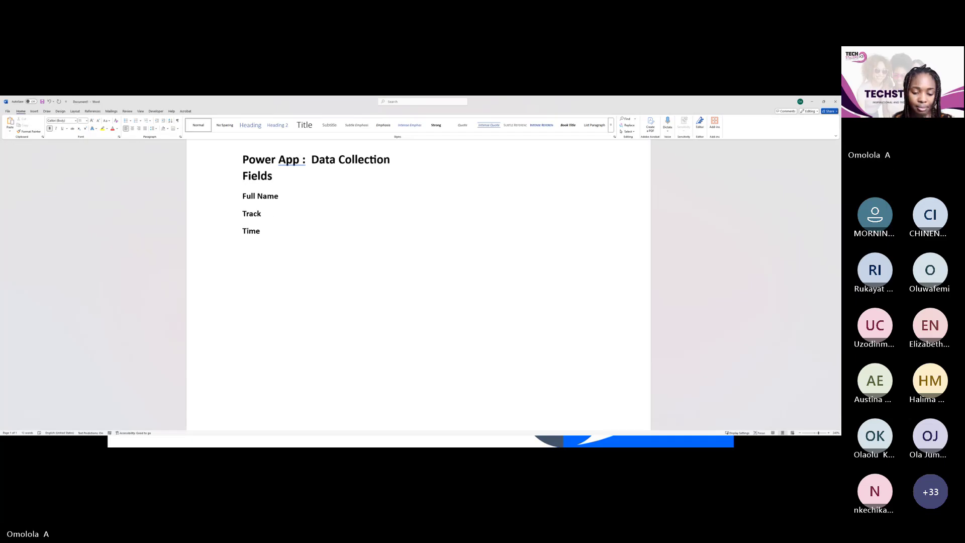
{"action": "type", "text": " Satmp"}
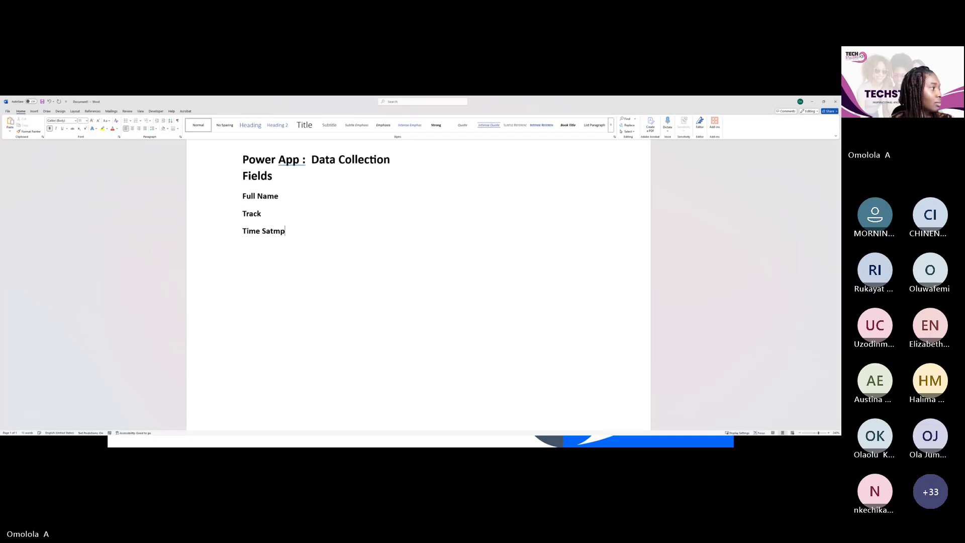
{"action": "key", "text": "BackSpace"}
{"action": "key", "text": "BackSpace"}
{"action": "key", "text": "BackSpace"}
{"action": "key", "text": "BackSpace"}
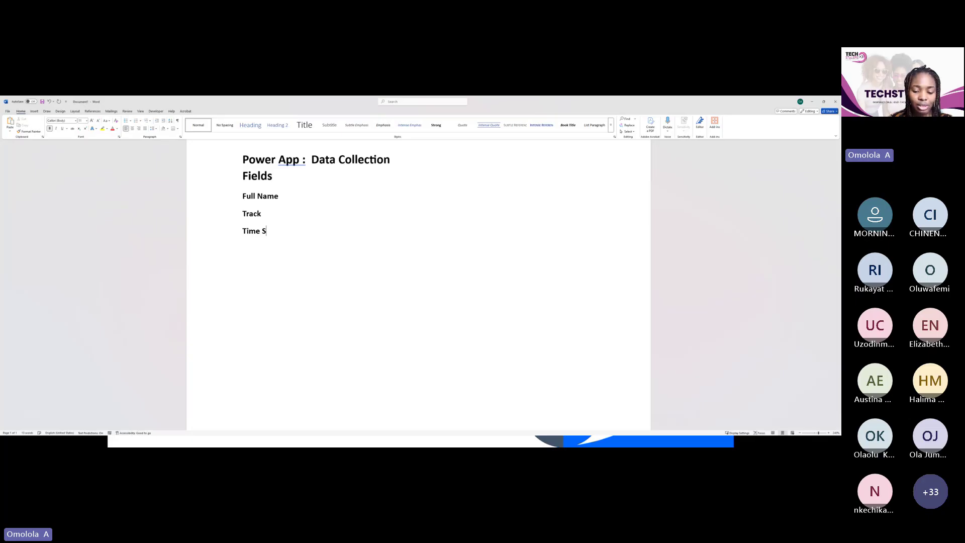
{"action": "type", "text": "tamp"}
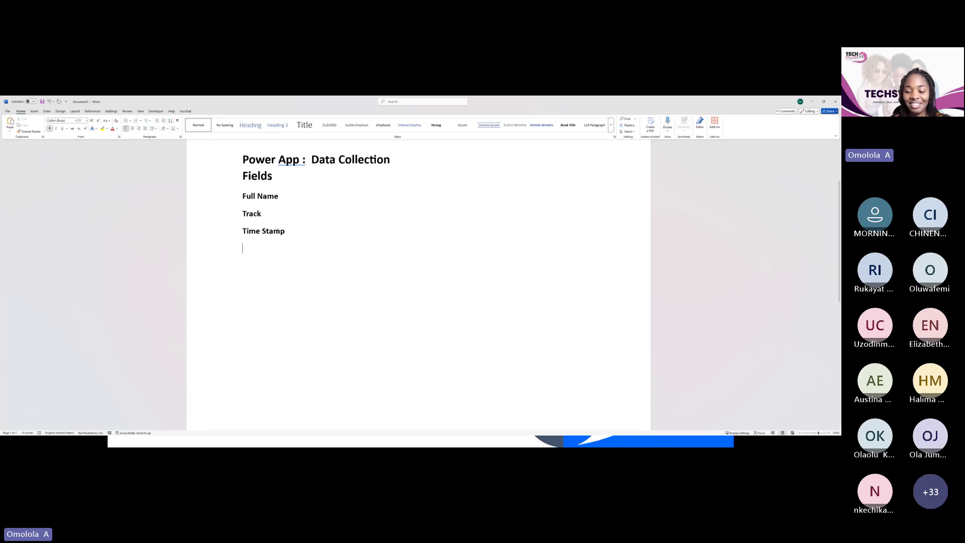
{"action": "type", "text": "Rating"}
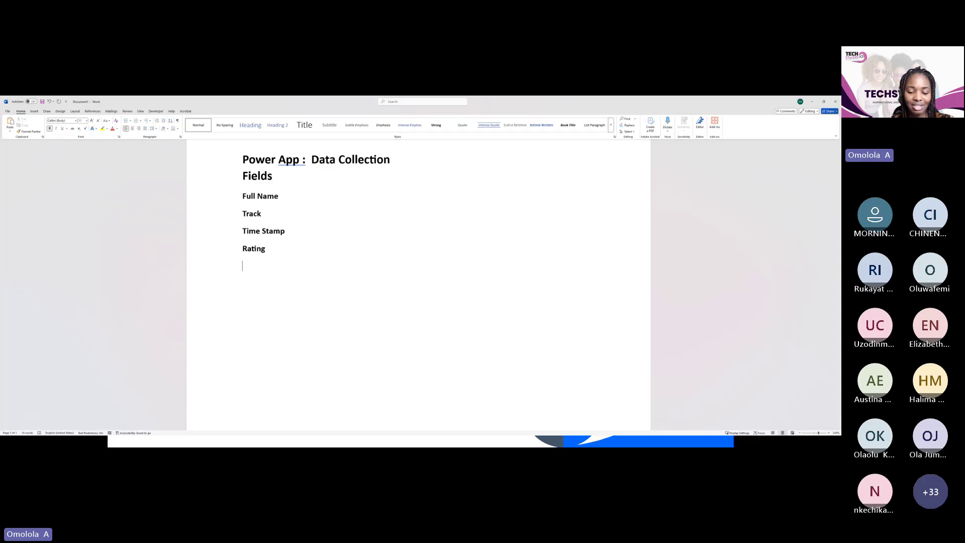
{"action": "type", "text": "Feedback"}
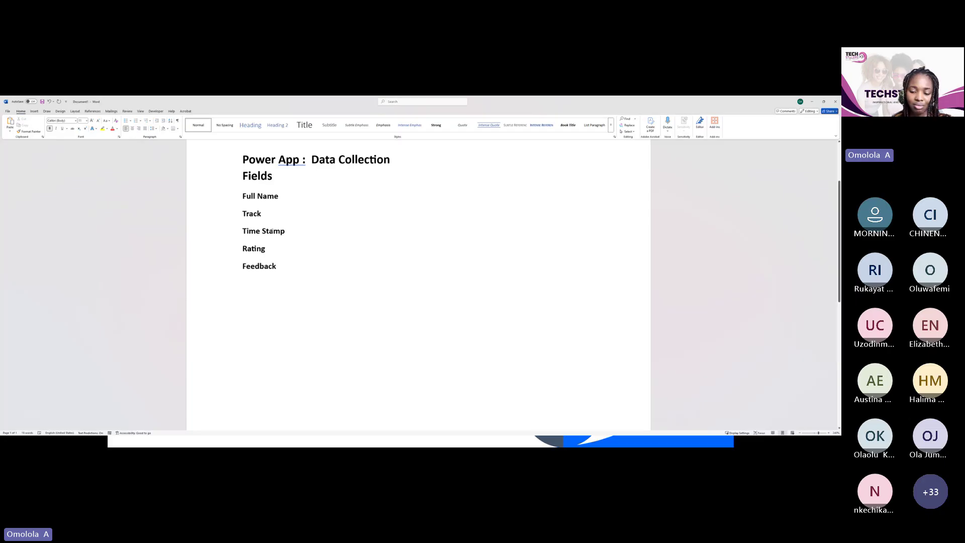
{"action": "key", "text": "Return"}
{"action": "type", "text": "email add"}
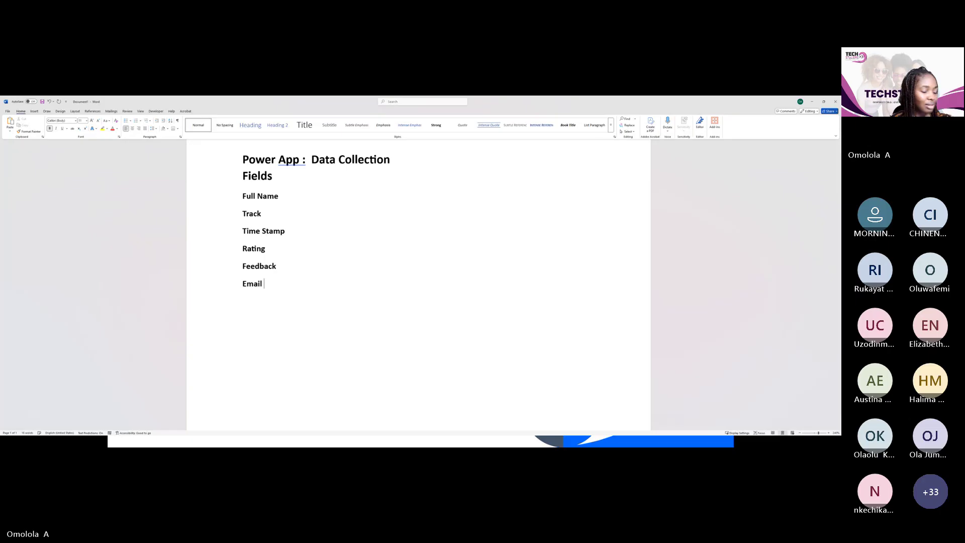
{"action": "type", "text": "e="}
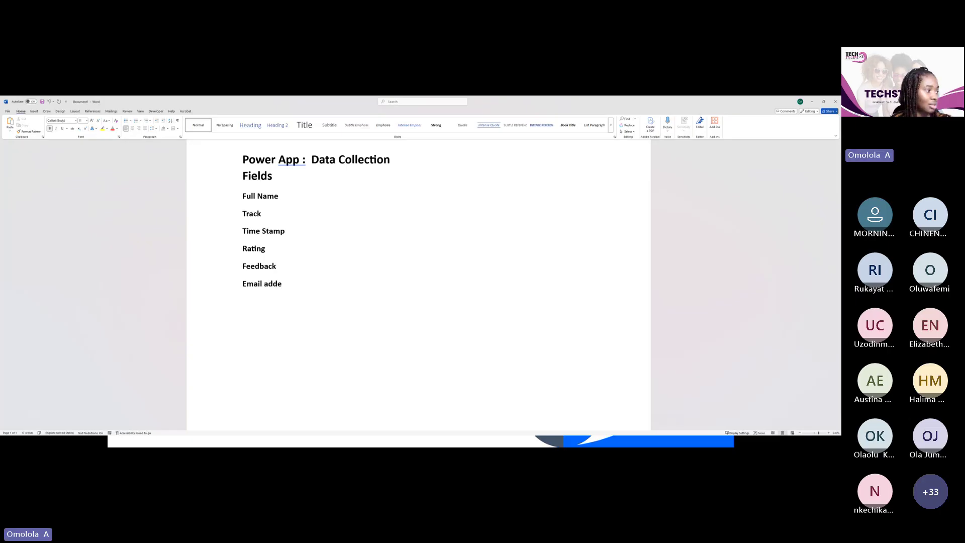
{"action": "key", "text": "BackSpace"}
{"action": "key", "text": "BackSpace"}
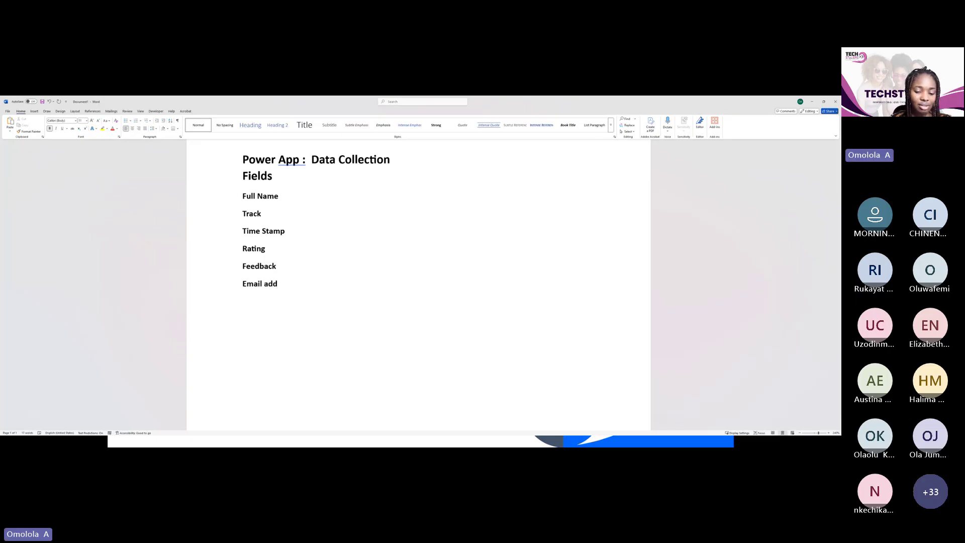
{"action": "type", "text": "t\\re"}
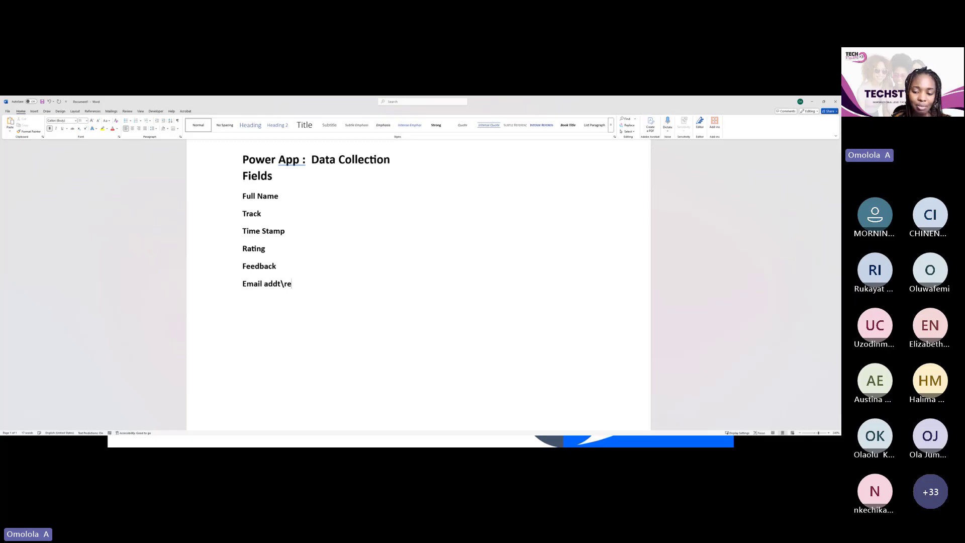
{"action": "key", "text": "BackSpace"}
{"action": "key", "text": "BackSpace"}
{"action": "key", "text": "BackSpace"}
{"action": "key", "text": "BackSpace"}
{"action": "type", "text": "ress"}
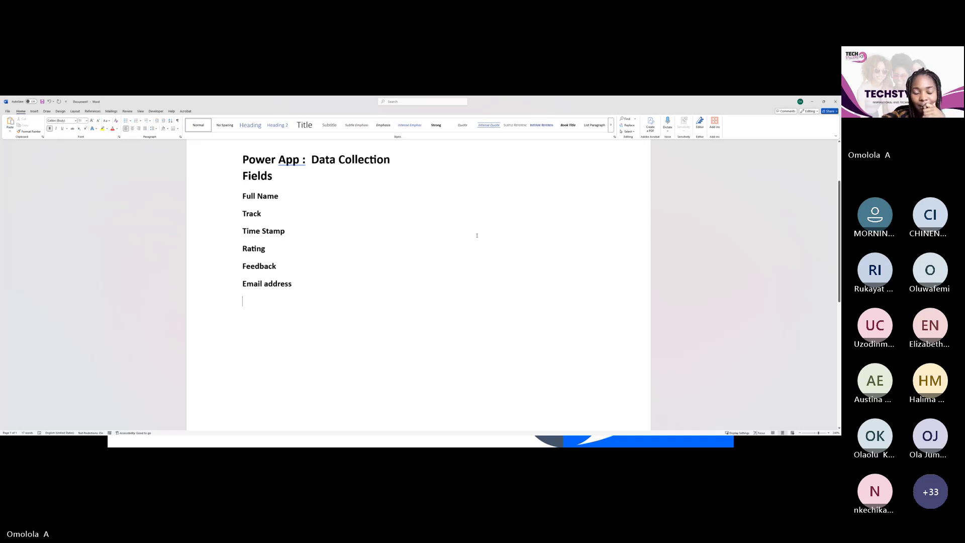
{"action": "left_click", "coordinate": [290, 246]}
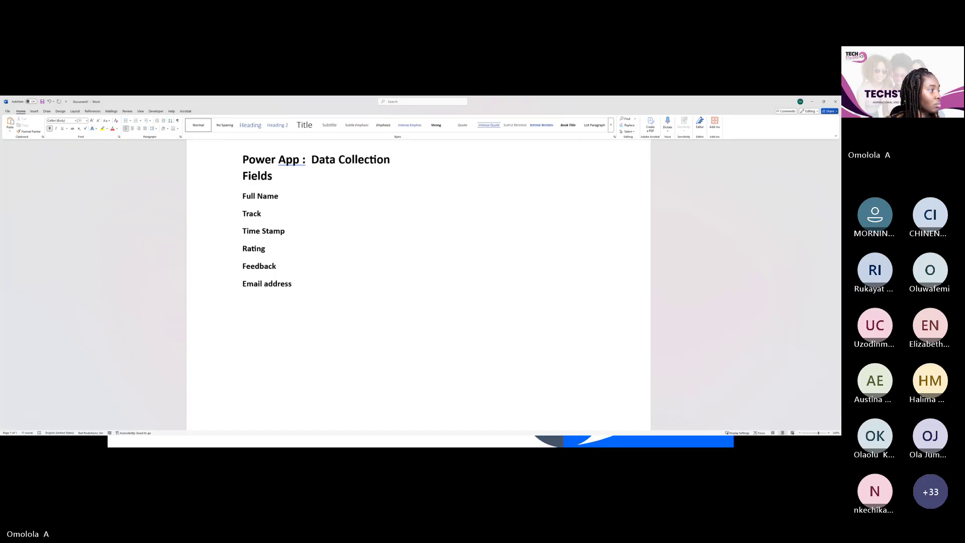
Replace the 'Rating' field line with 'Trainer Rating'
{"action": "key", "text": "BackSpace"}
{"action": "key", "text": "BackSpace"}
{"action": "key", "text": "BackSpace"}
{"action": "key", "text": "BackSpace"}
{"action": "key", "text": "BackSpace"}
{"action": "key", "text": "BackSpace"}
{"action": "key", "text": "BackSpace"}
{"action": "type", "text": "Rate the t"}
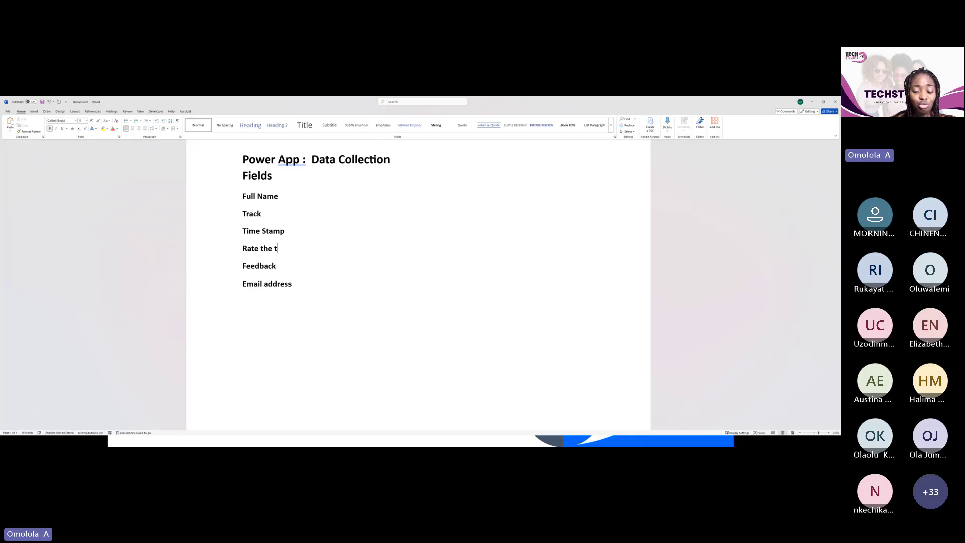
{"action": "key", "text": "BackSpace"}
{"action": "key", "text": "BackSpace"}
{"action": "key", "text": "BackSpace"}
{"action": "key", "text": "BackSpace"}
{"action": "key", "text": "BackSpace"}
{"action": "key", "text": "BackSpace"}
{"action": "key", "text": "BackSpace"}
{"action": "key", "text": "BackSpace"}
{"action": "key", "text": "BackSpace"}
{"action": "key", "text": "BackSpace"}
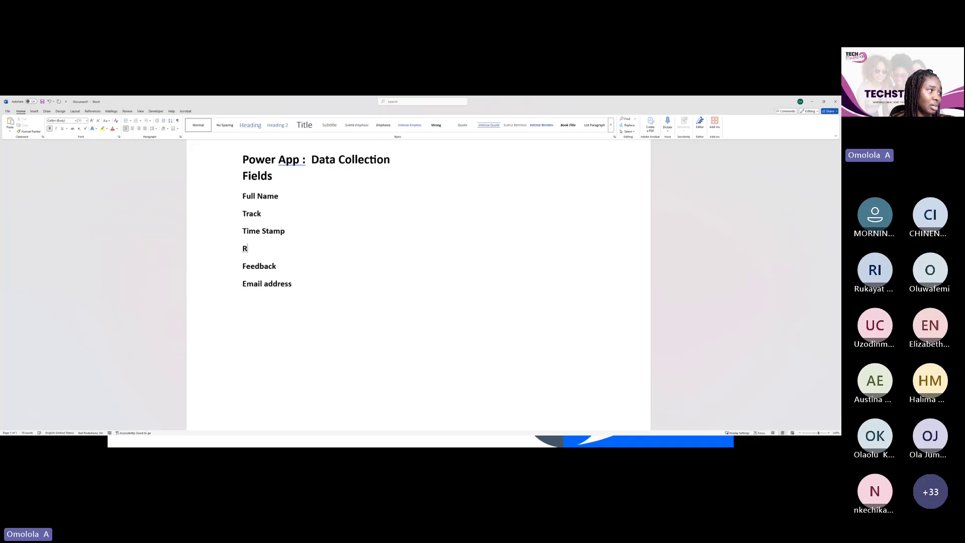
{"action": "type", "text": "Tr"}
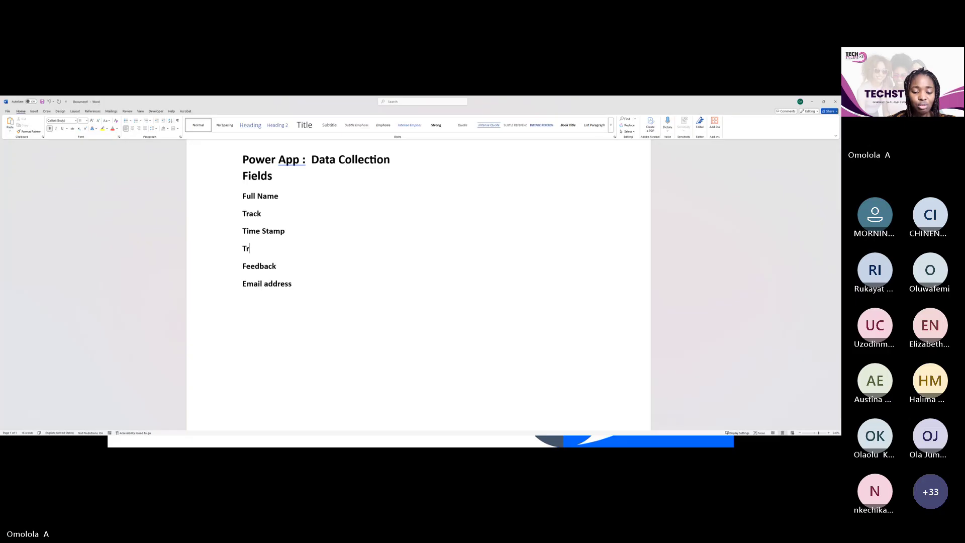
{"action": "type", "text": "ainer"}
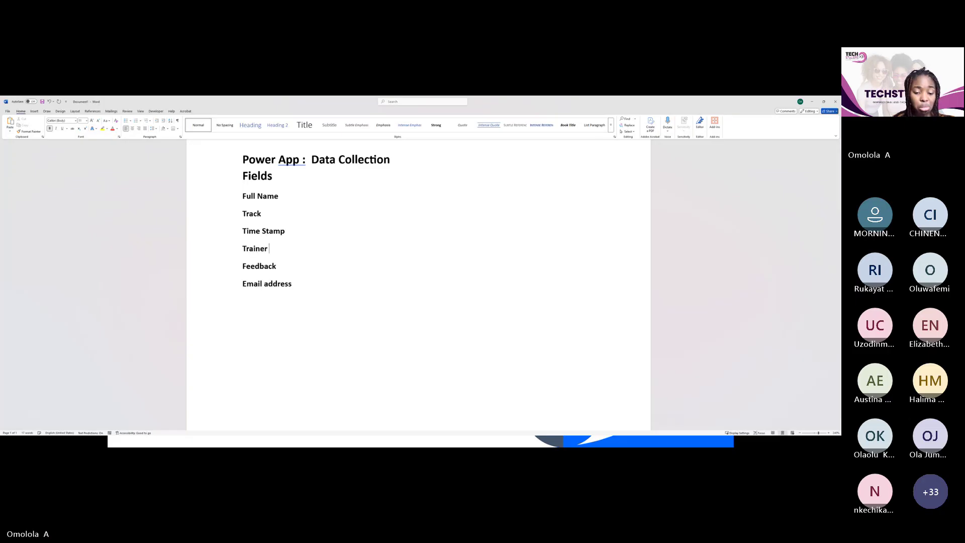
{"action": "type", "text": " Rating"}
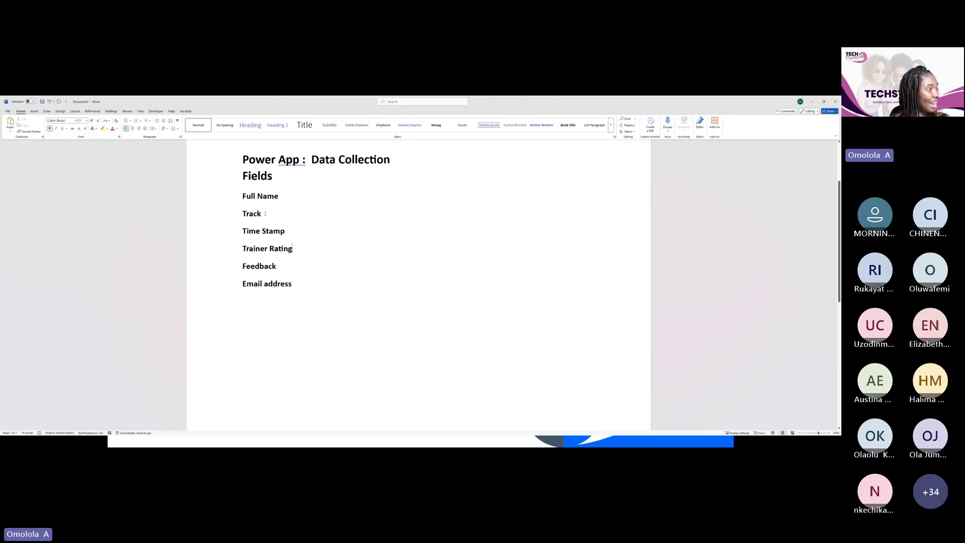
Insert a new 'Date' field line between Track and Time Stamp
{"action": "key", "text": "Return"}
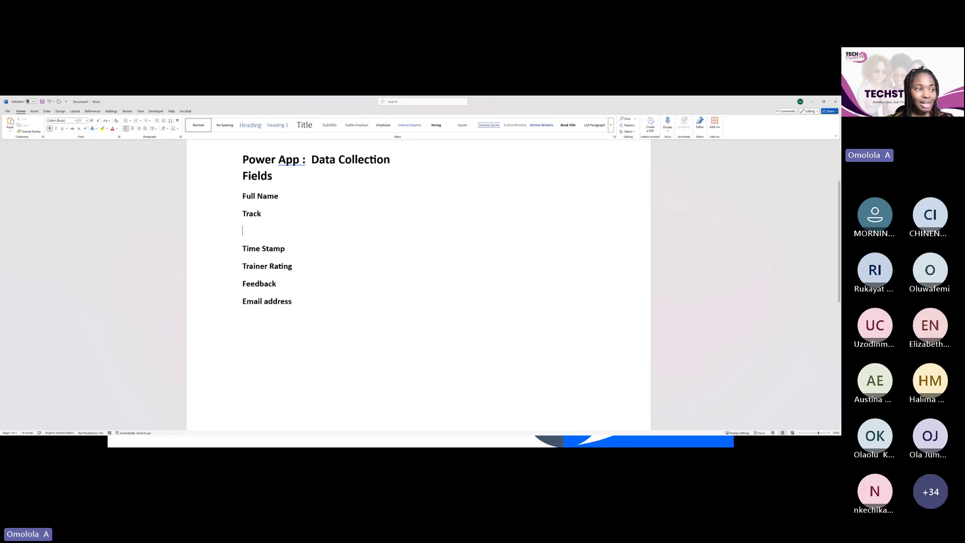
{"action": "type", "text": "Date"}
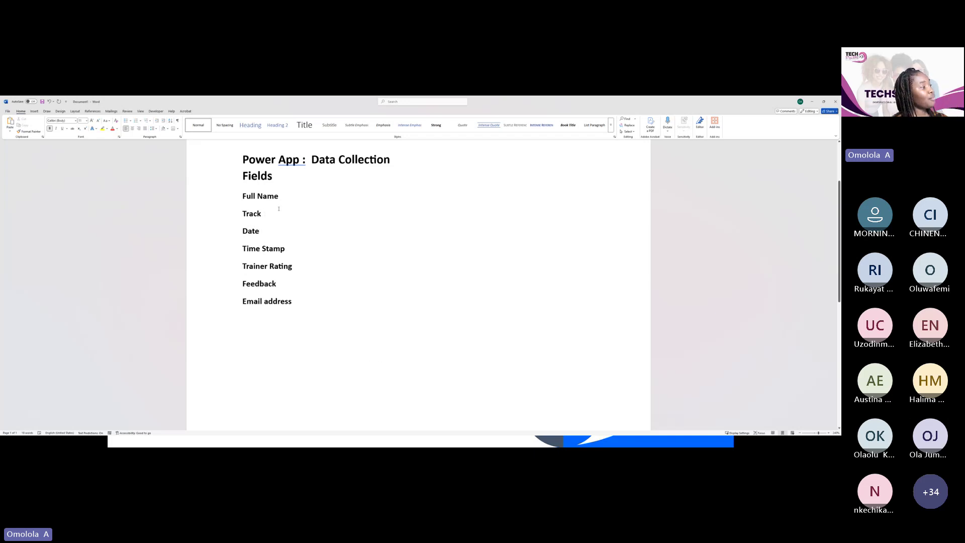
Move to the empty line under the 'Attendance Apps' title and left-align it
{"action": "left_click_drag", "start_coordinate": [242, 159], "coordinate": [302, 302]}
{"action": "left_click", "coordinate": [345, 276]}
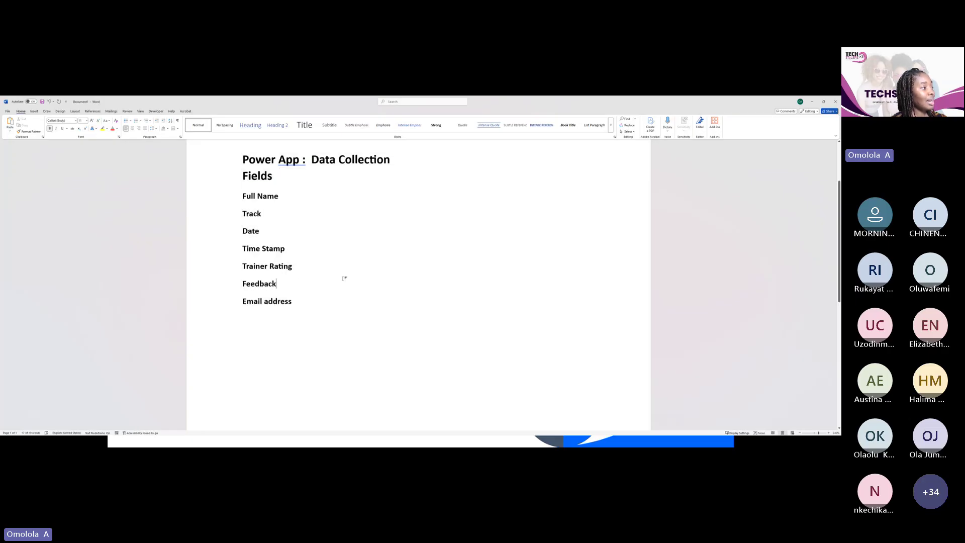
{"action": "scroll", "coordinate": [360, 193], "scroll_direction": "up", "scroll_amount": 3}
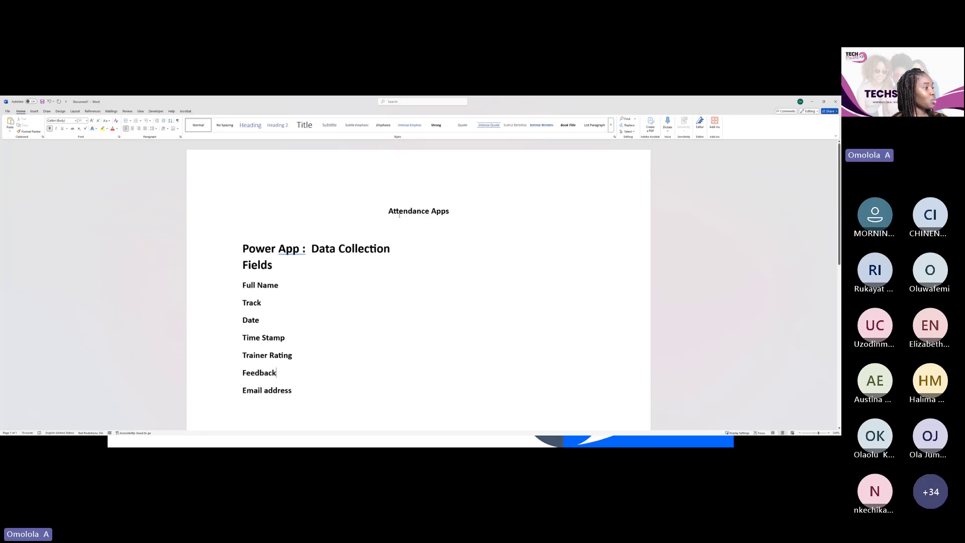
{"action": "left_click", "coordinate": [280, 235]}
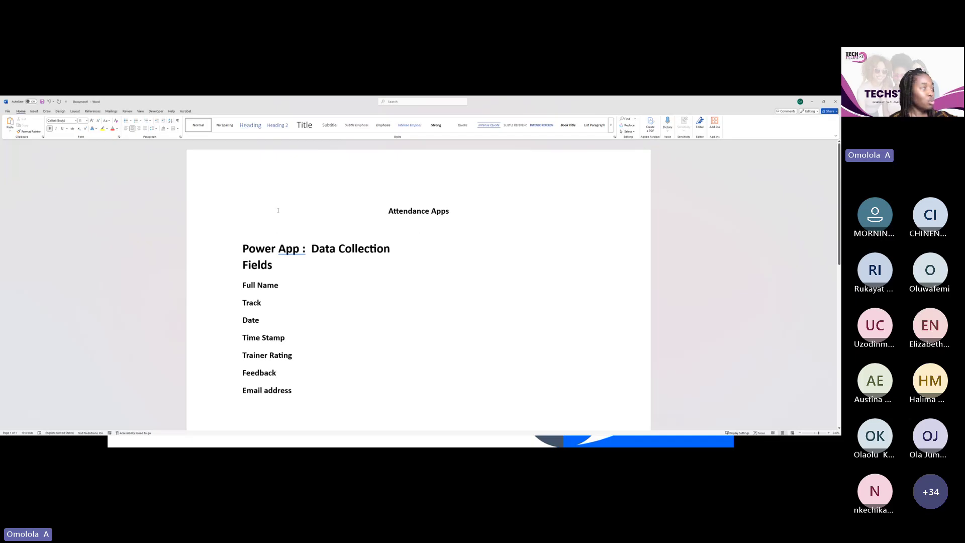
{"action": "left_click", "coordinate": [126, 129]}
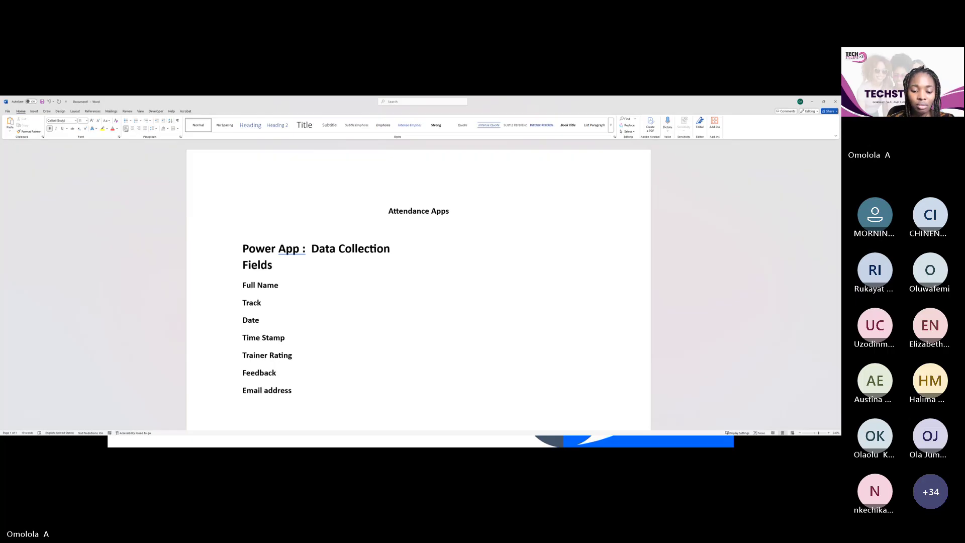
Type 'Component: Power Apps Power Automate' on that line
{"action": "type", "text": "componen"}
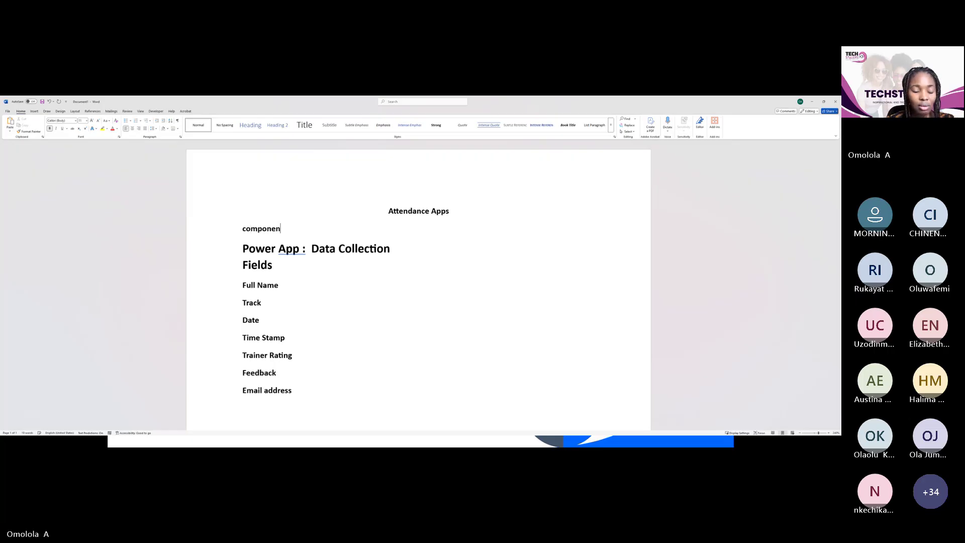
{"action": "type", "text": "t"}
{"action": "key", "text": "BackSpace"}
{"action": "key", "text": "BackSpace"}
{"action": "key", "text": "BackSpace"}
{"action": "key", "text": "BackSpace"}
{"action": "key", "text": "BackSpace"}
{"action": "key", "text": "BackSpace"}
{"action": "key", "text": "BackSpace"}
{"action": "key", "text": "BackSpace"}
{"action": "key", "text": "BackSpace"}
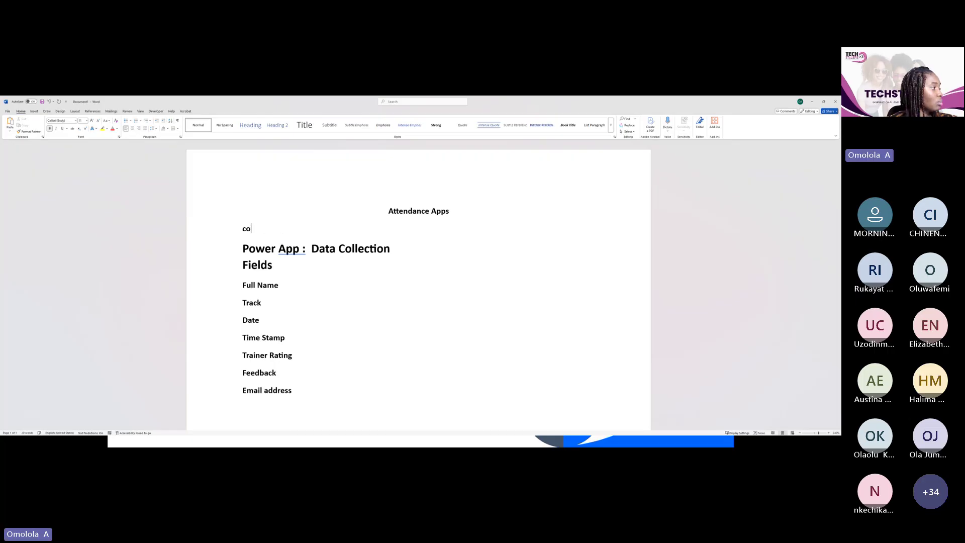
{"action": "type", "text": "Co"}
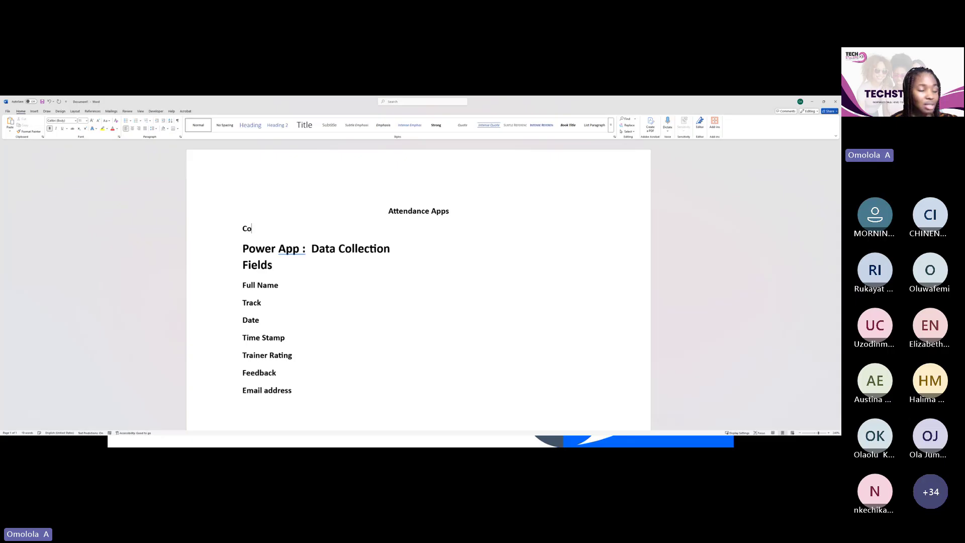
{"action": "type", "text": "mpon"}
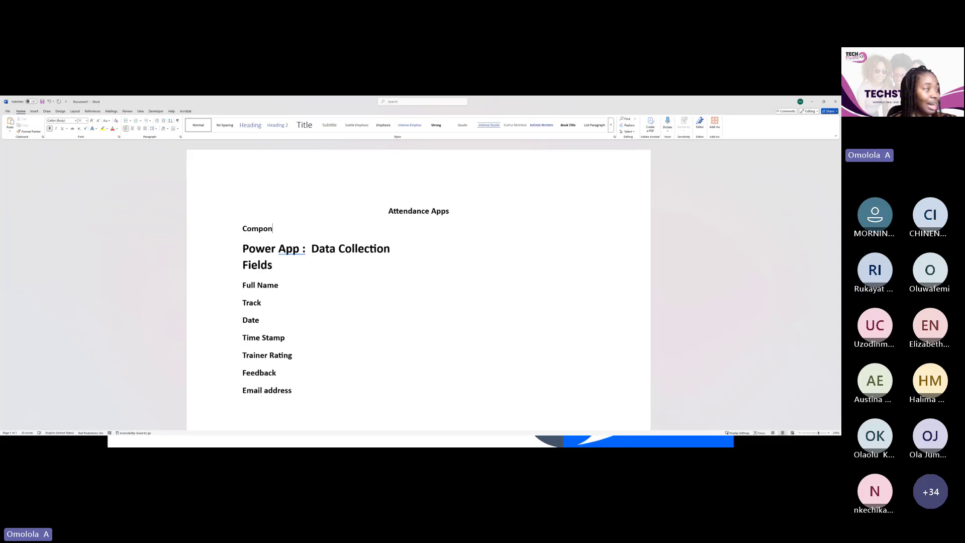
{"action": "type", "text": "ent"}
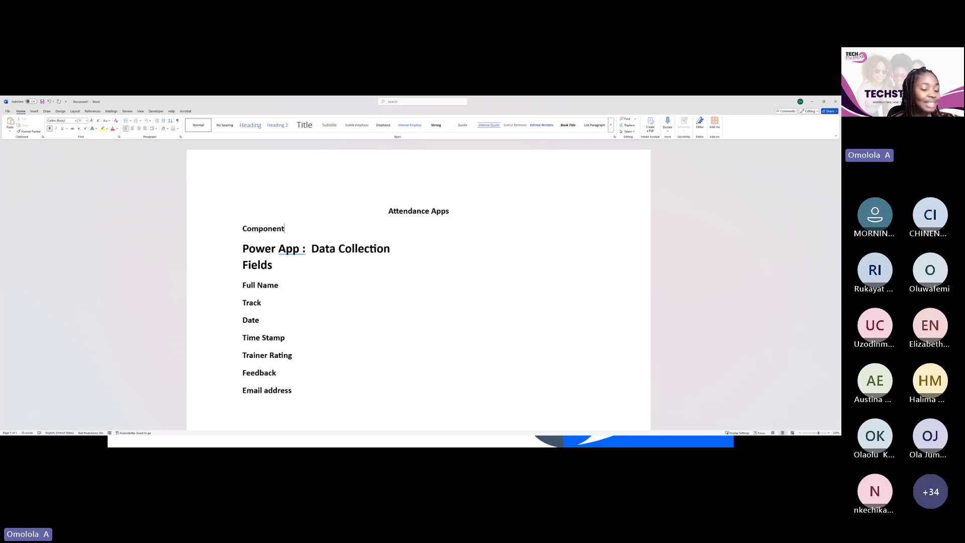
{"action": "type", "text": ":"}
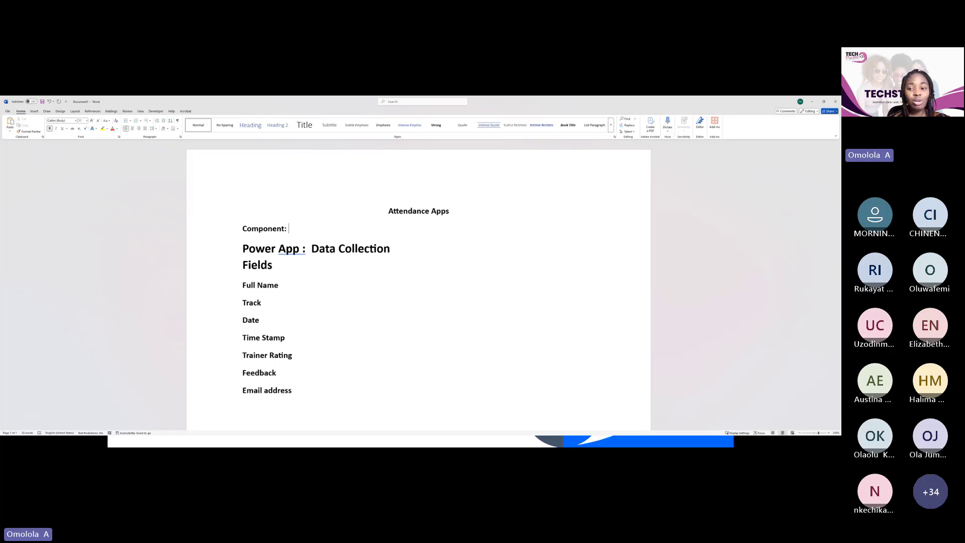
{"action": "type", "text": "Po"}
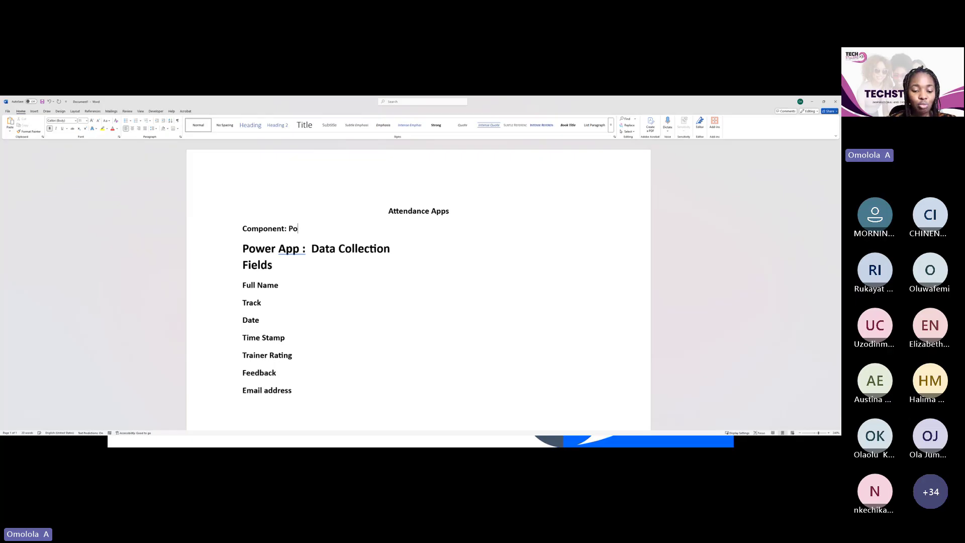
{"action": "type", "text": "wer Apps"}
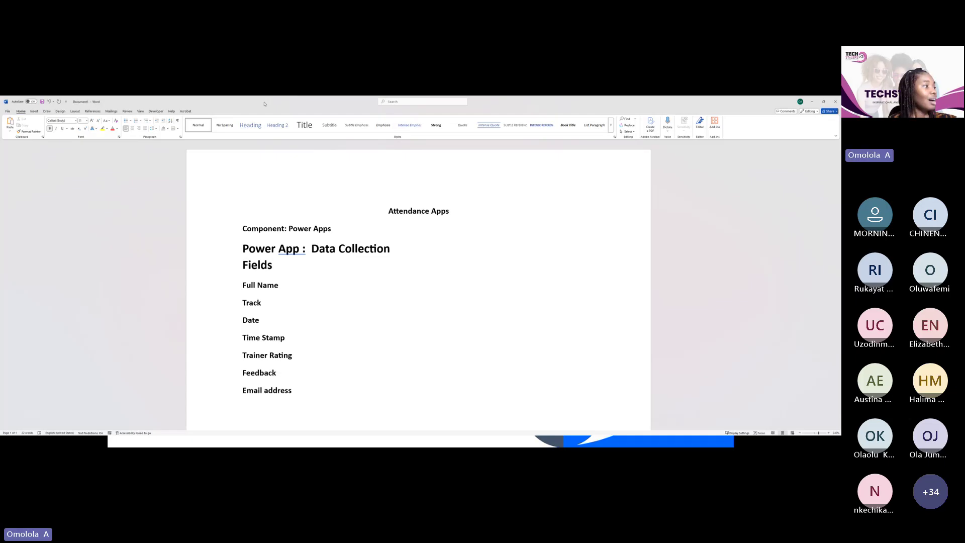
{"action": "type", "text": "P"}
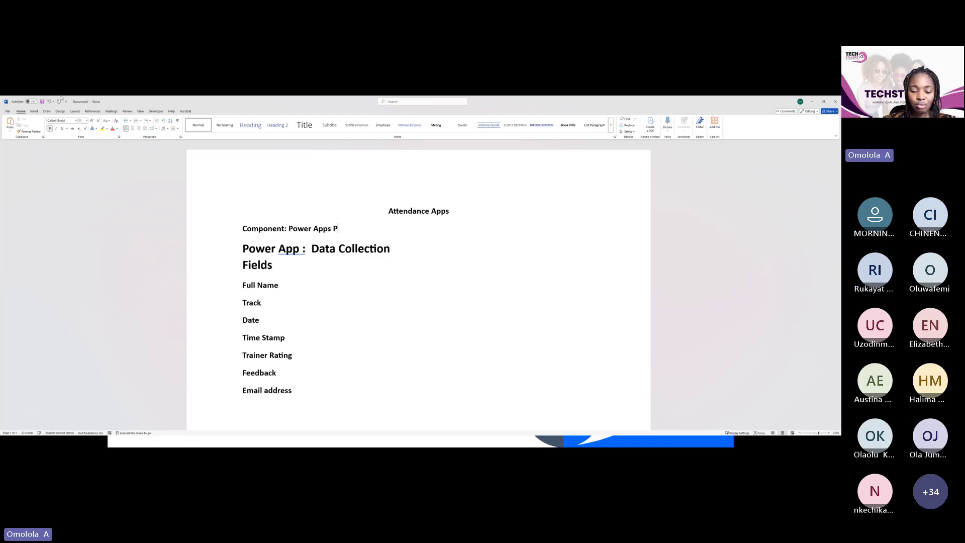
{"action": "type", "text": "ower au"}
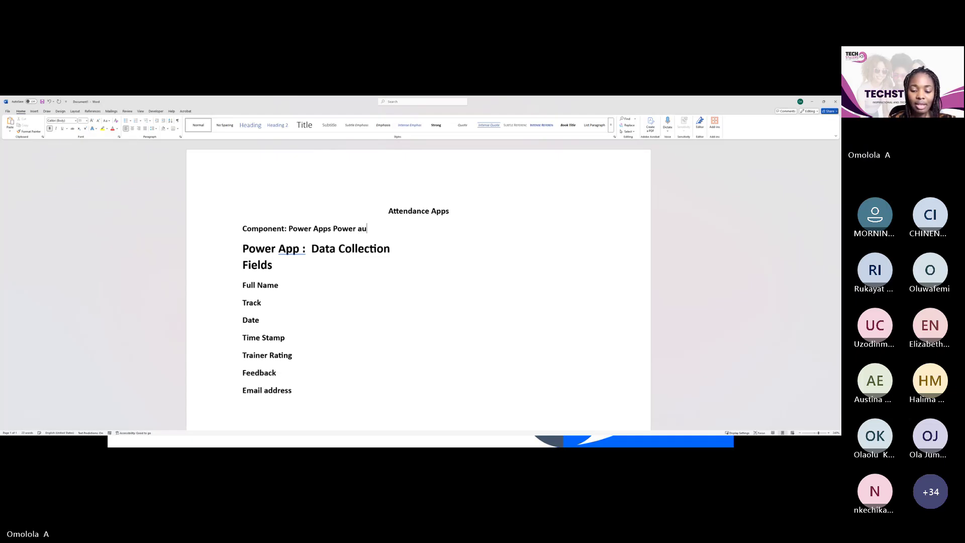
{"action": "type", "text": "to"}
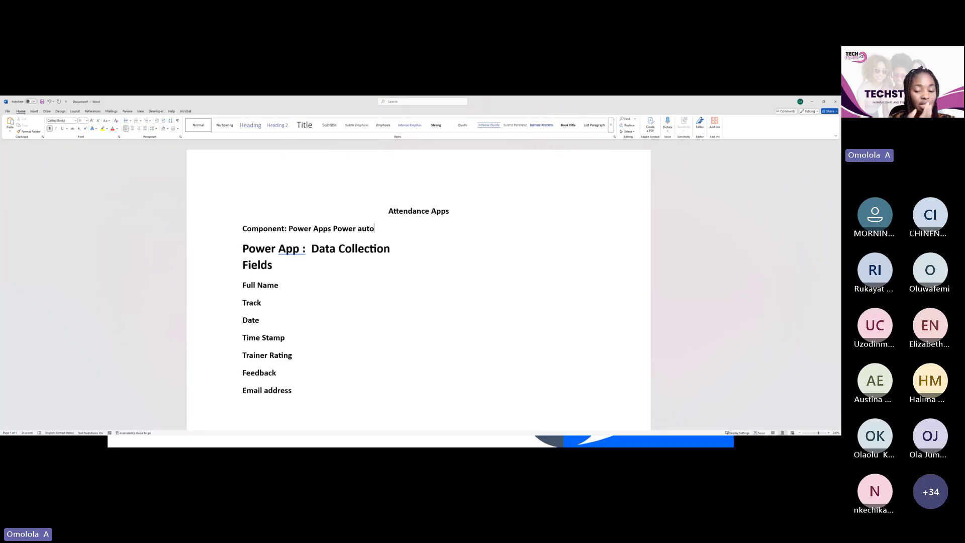
{"action": "key", "text": "BackSpace"}
{"action": "key", "text": "BackSpace"}
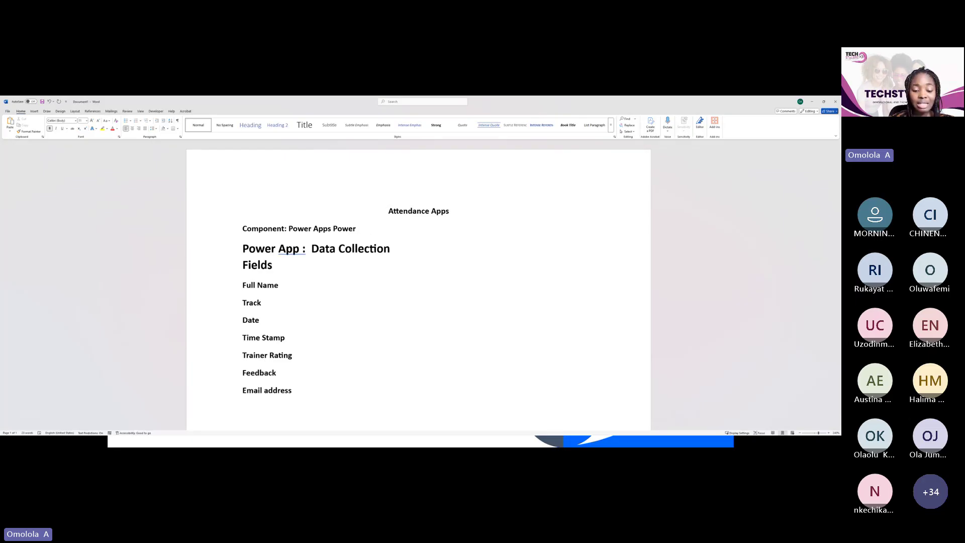
{"action": "type", "text": "Automate"}
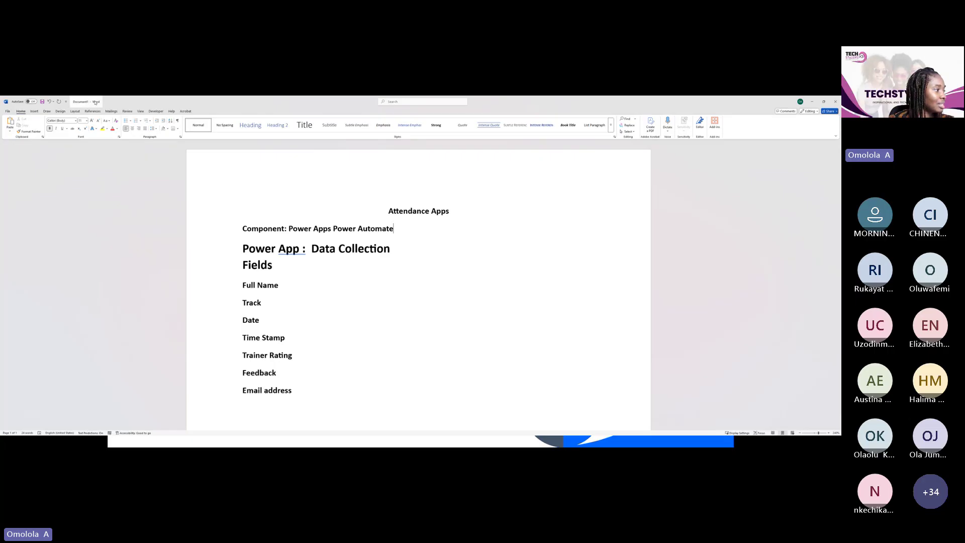
Replace the space between Power Apps and Power Automate with '|', then append '|SharePoint' to the line
{"action": "left_click", "coordinate": [337, 229]}
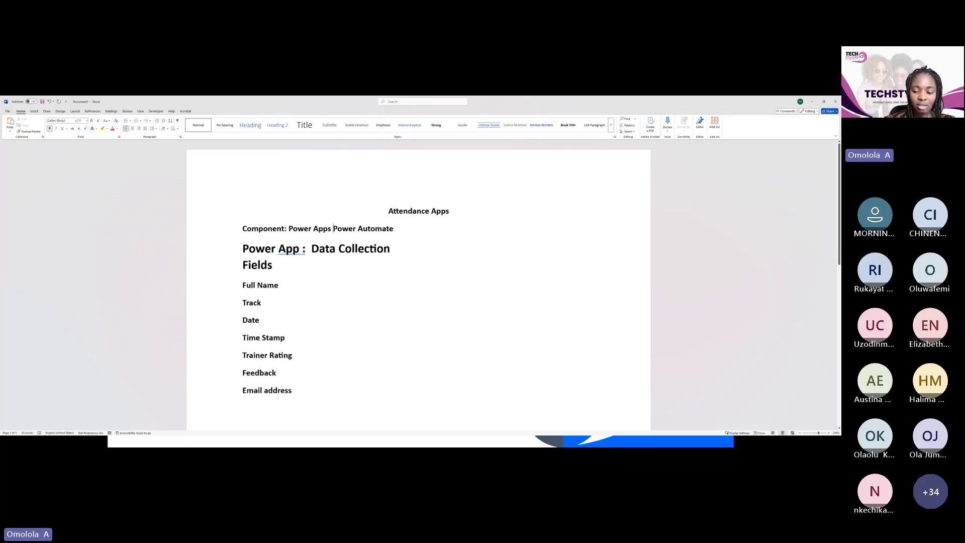
{"action": "key", "text": "BackSpace"}
{"action": "type", "text": "|"}
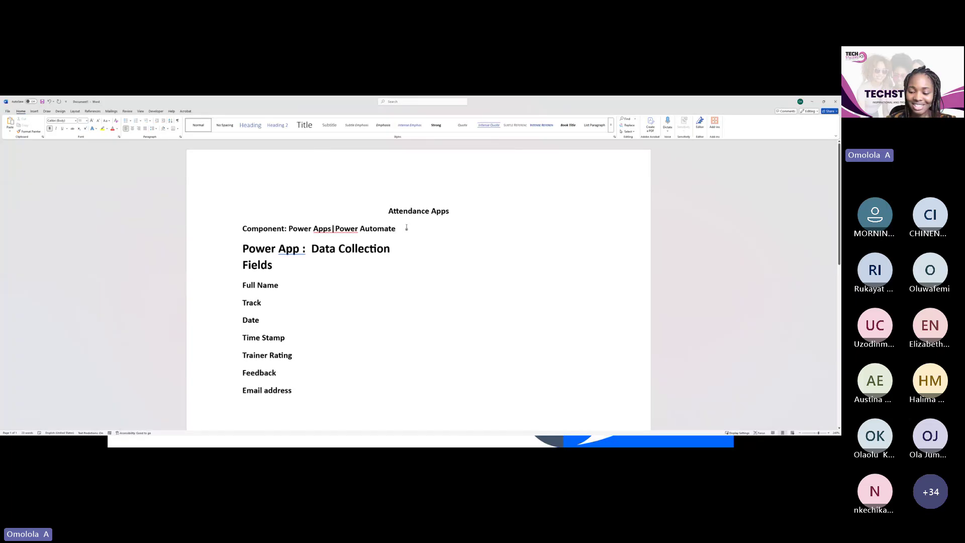
{"action": "type", "text": "|"}
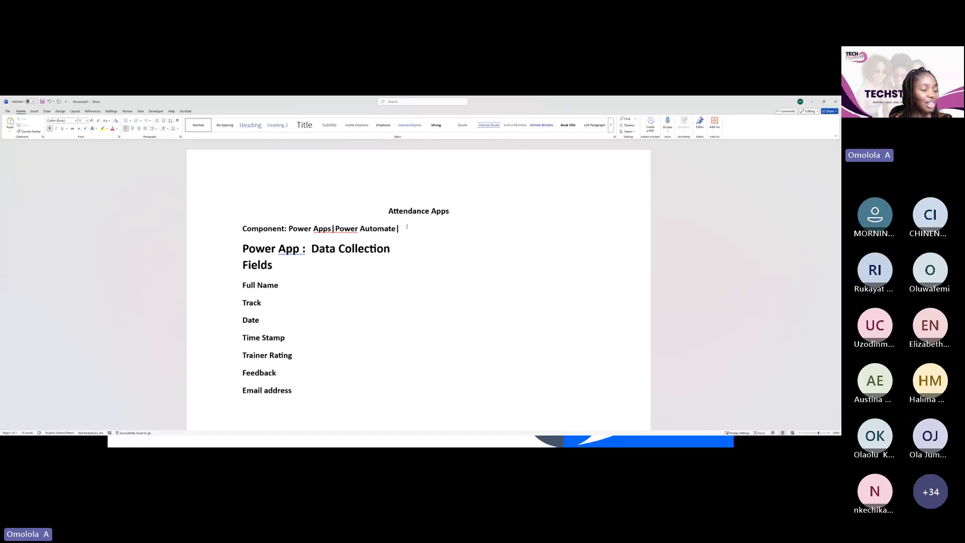
{"action": "type", "text": "Sha"}
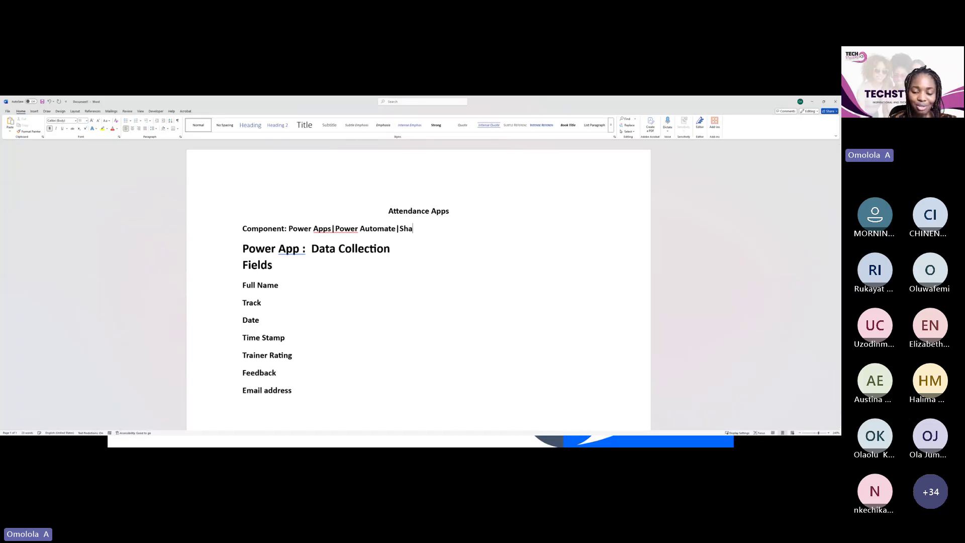
{"action": "type", "text": "re"}
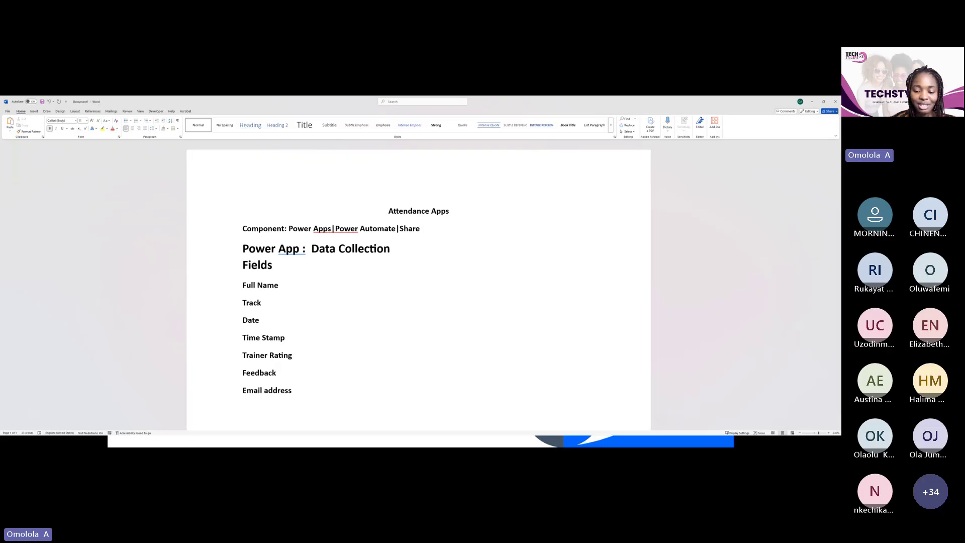
{"action": "type", "text": "Pa"}
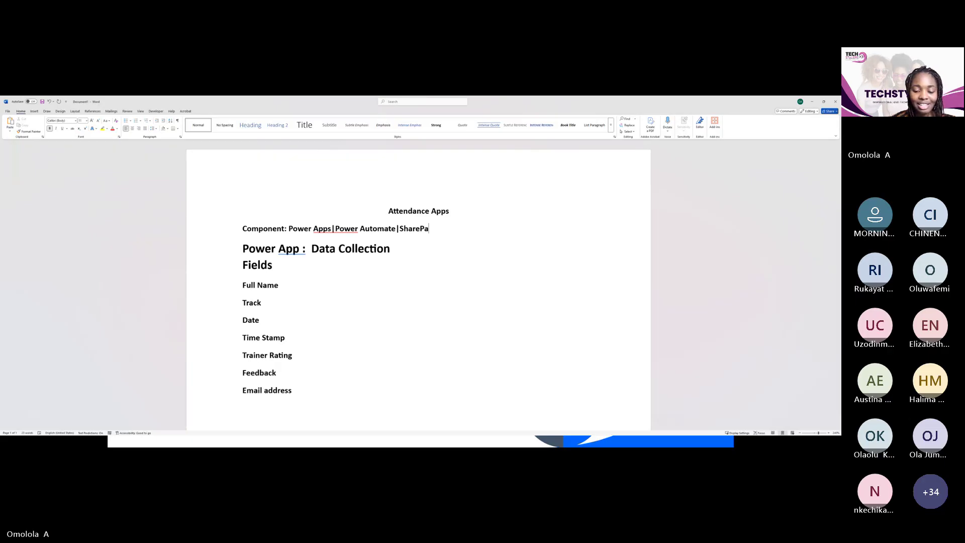
{"action": "key", "text": "BackSpace"}
{"action": "type", "text": "oint"}
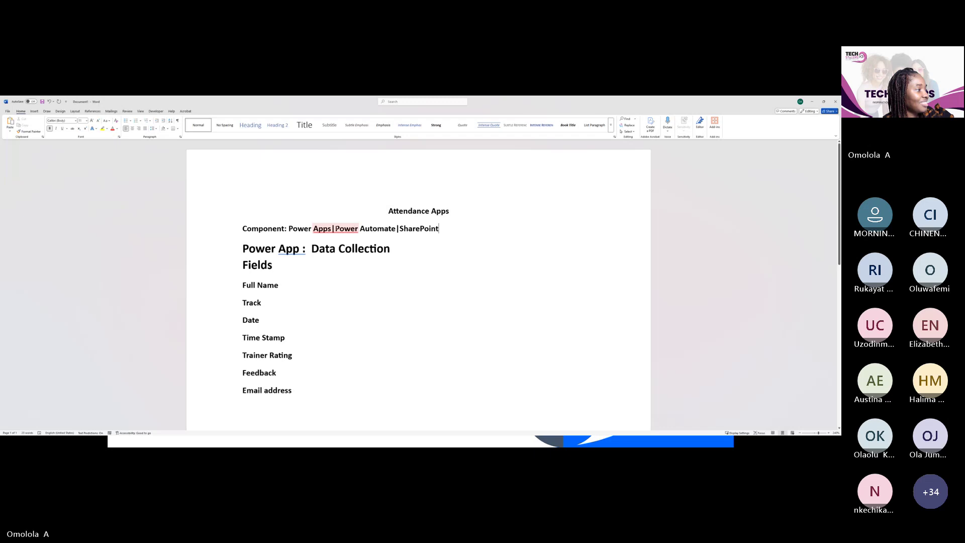
Check the spelling flag on Apps|Power, then add 'Major' before the label so it reads 'Major Component:'
{"action": "left_click", "coordinate": [335, 228]}
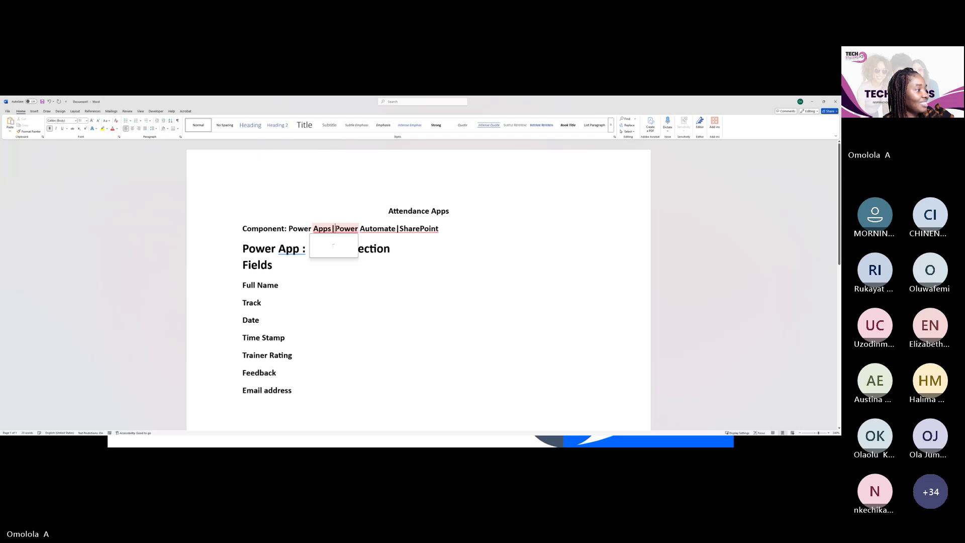
{"action": "left_click", "coordinate": [424, 246]}
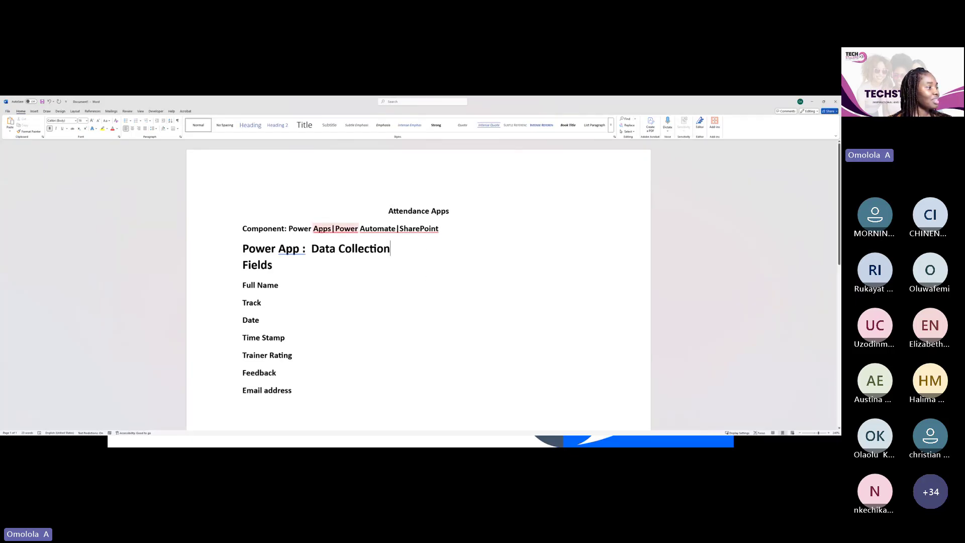
{"action": "left_click", "coordinate": [347, 227]}
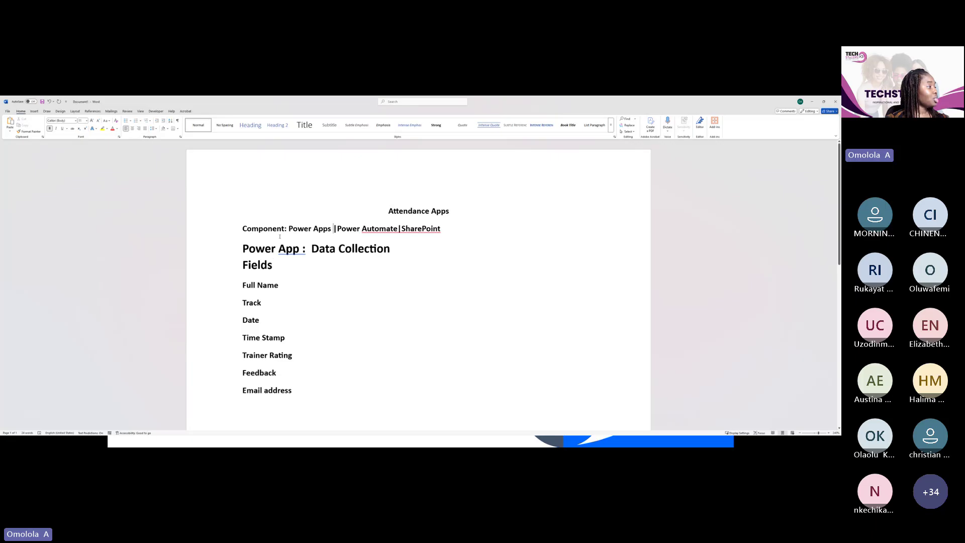
{"action": "key", "text": "Home"}
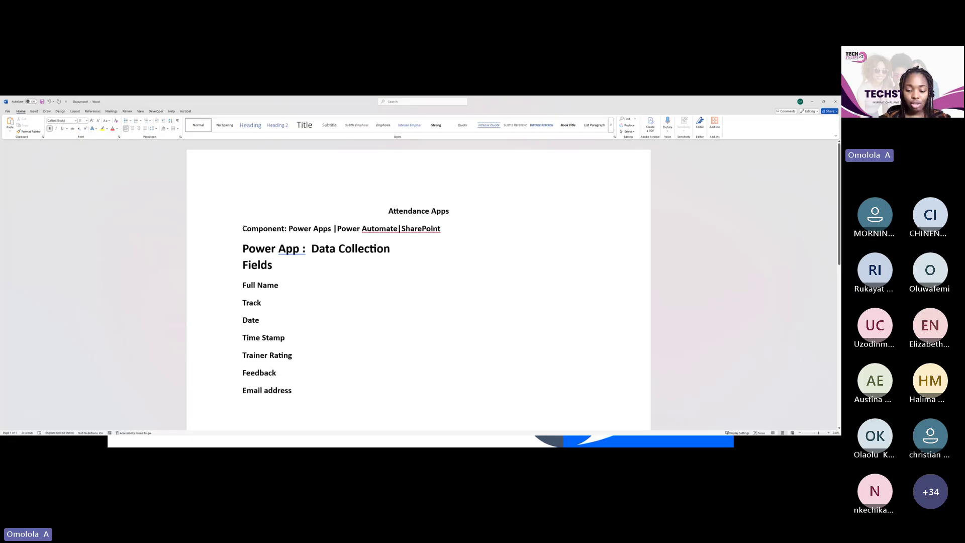
{"action": "type", "text": "Major"}
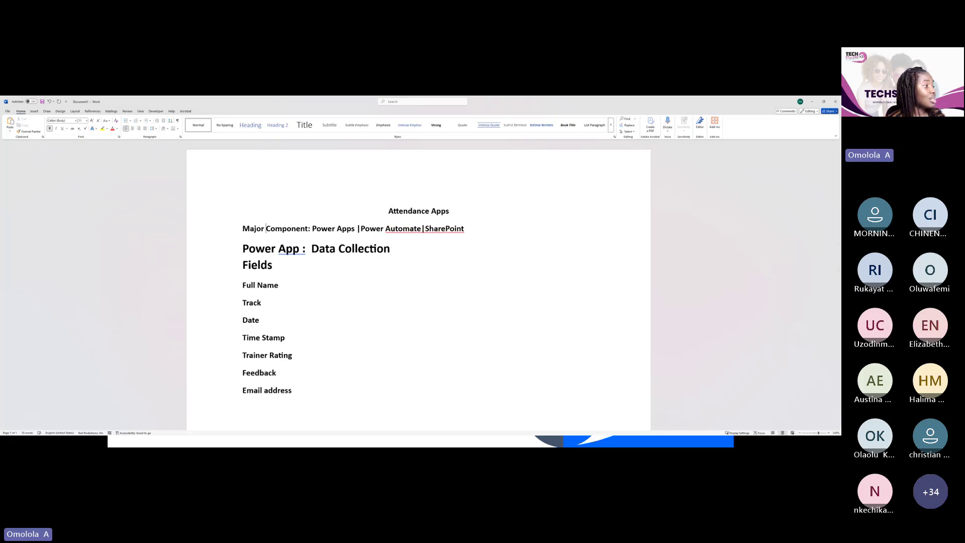
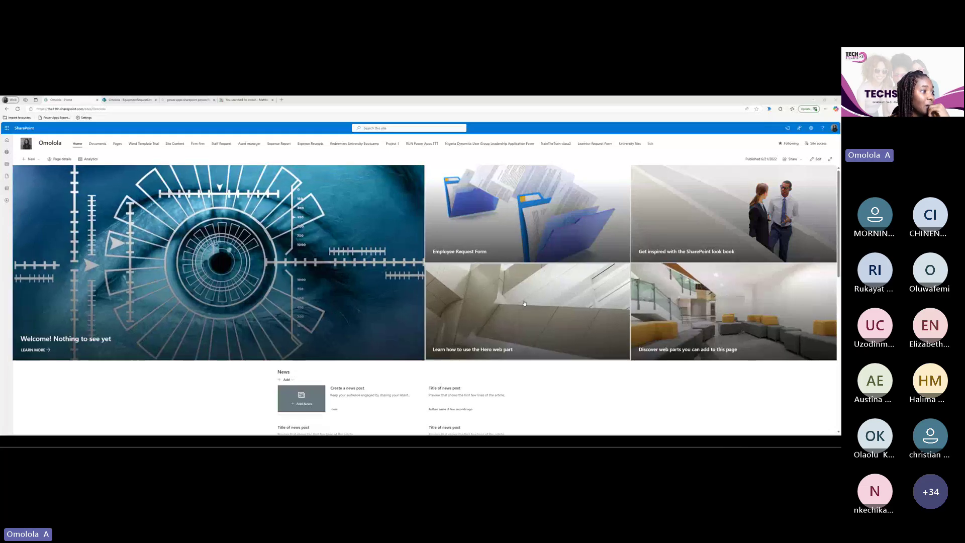
Start a new list from the + New menu, then show the My Sites panel instead
{"action": "scroll", "coordinate": [498, 371], "scroll_direction": "down", "scroll_amount": 5}
{"action": "scroll", "coordinate": [509, 294], "scroll_direction": "up", "scroll_amount": 5}
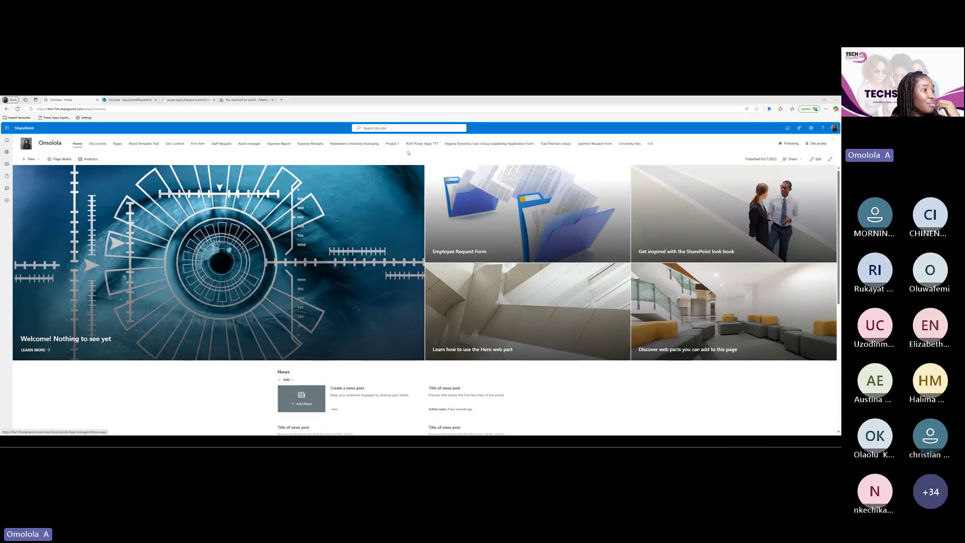
{"action": "left_click", "coordinate": [38, 159]}
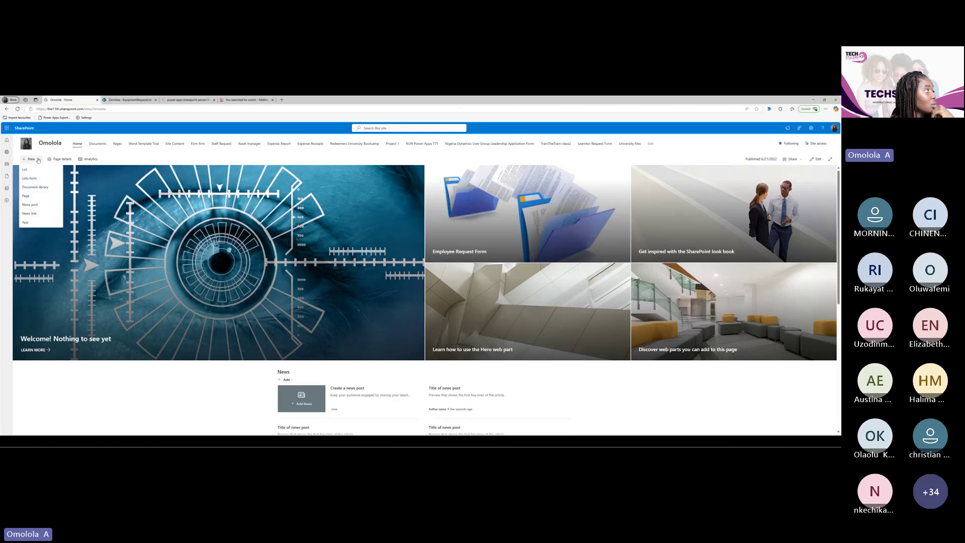
{"action": "left_click", "coordinate": [30, 171]}
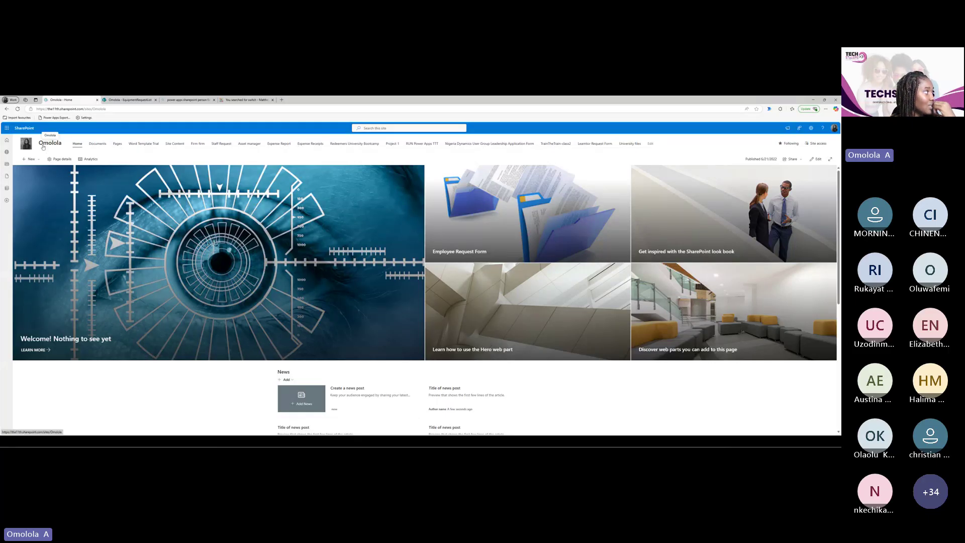
{"action": "left_click", "coordinate": [6, 153]}
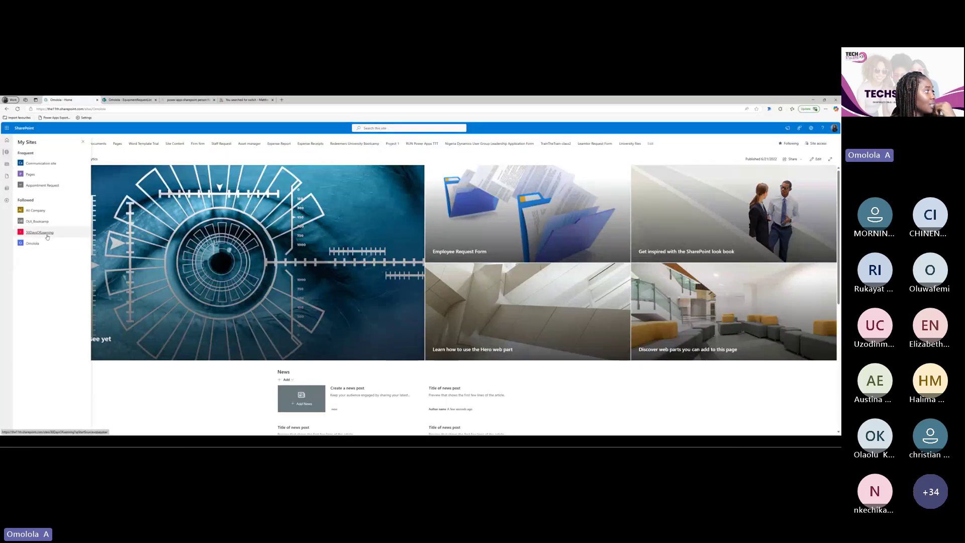
Return to the Omolola site home, close the duplicate tab, reload, and open + New
{"action": "left_click", "coordinate": [39, 243]}
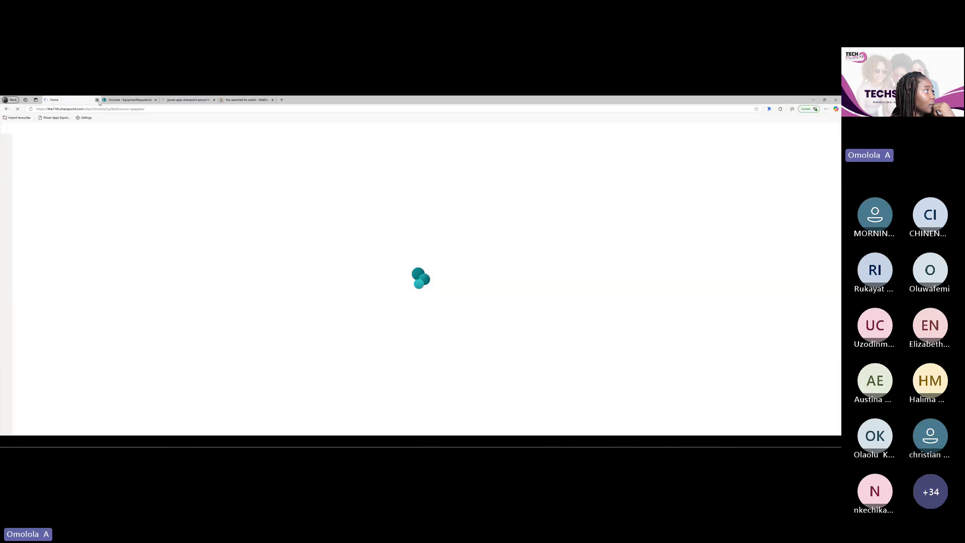
{"action": "left_click", "coordinate": [97, 100]}
{"action": "left_click", "coordinate": [55, 144]}
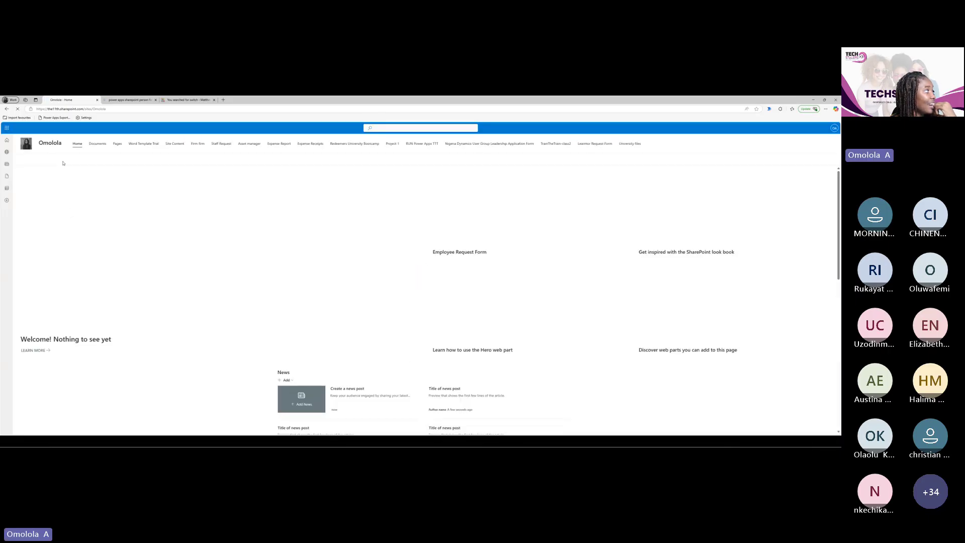
{"action": "left_click", "coordinate": [30, 159]}
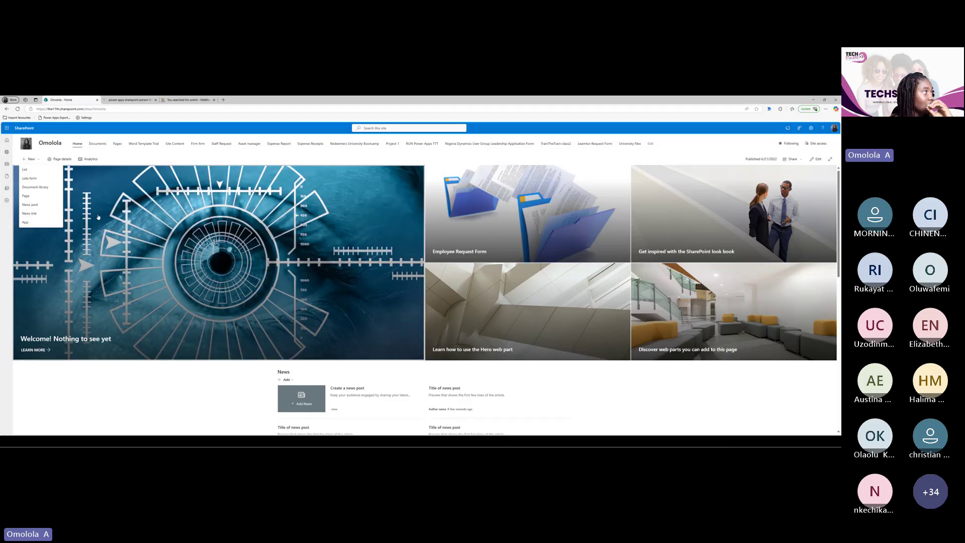
{"action": "left_click", "coordinate": [57, 187]}
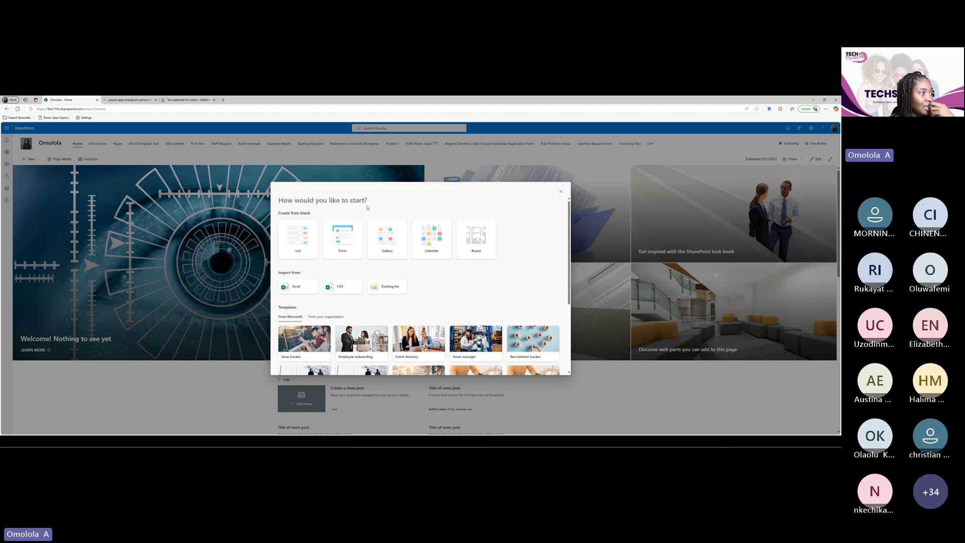
{"action": "mouse_move", "coordinate": [302, 239]}
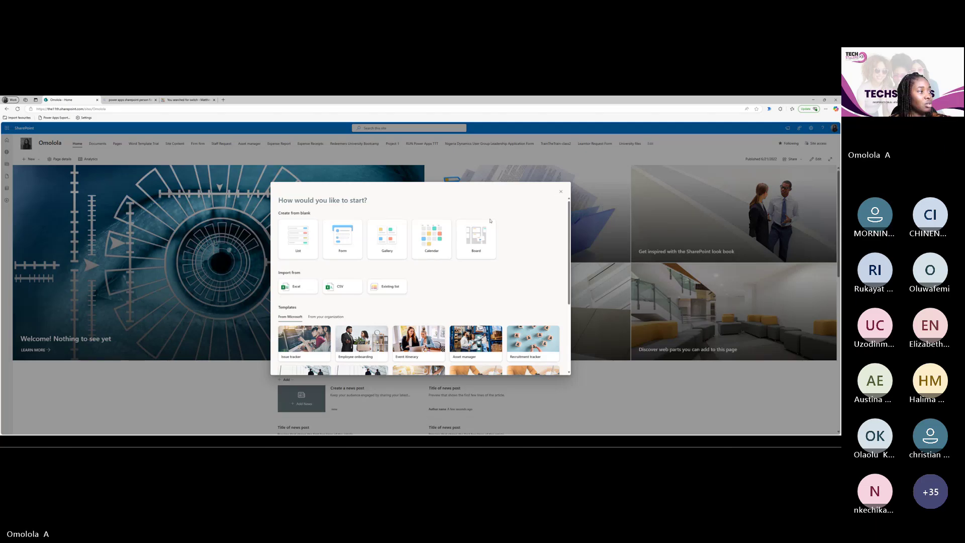
{"action": "left_click", "coordinate": [300, 249]}
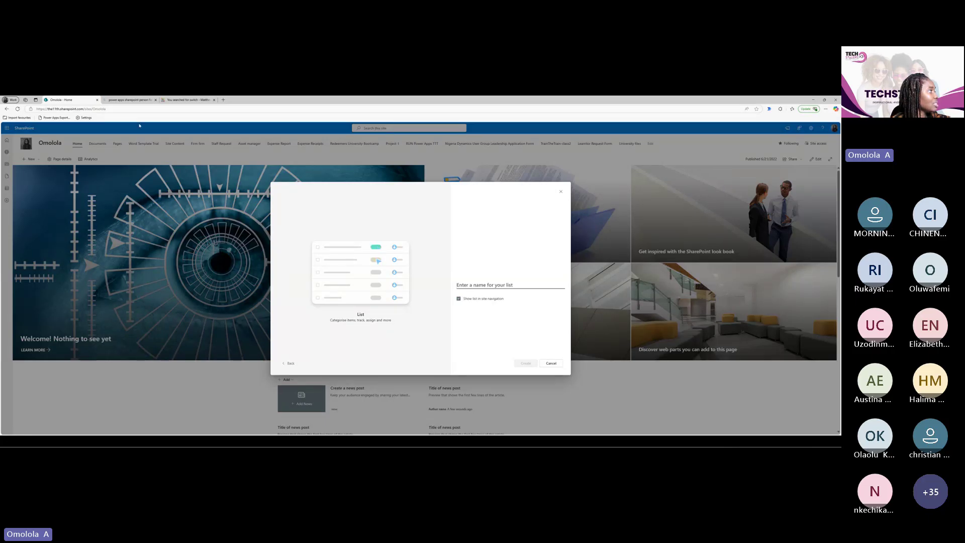
{"action": "left_click", "coordinate": [562, 191]}
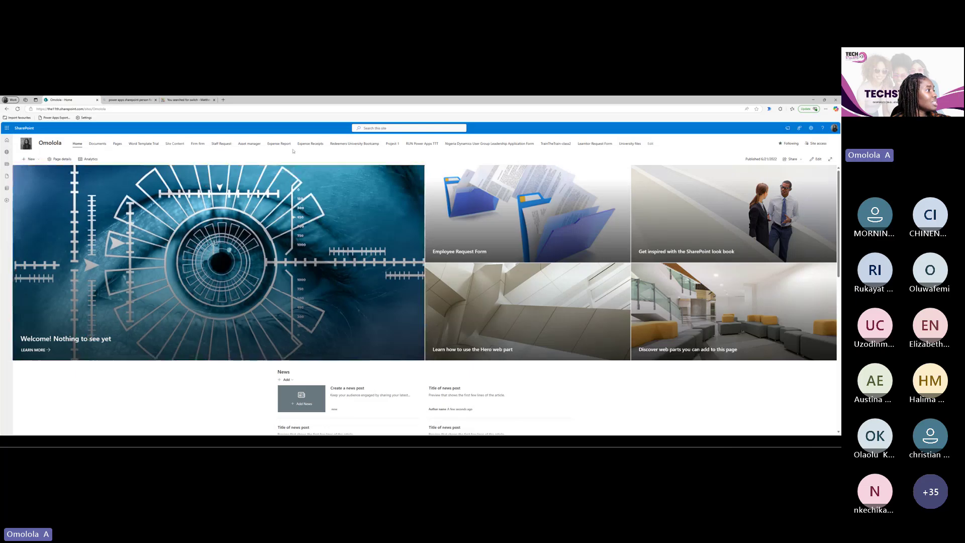
Visit the Employee Requests list, then reload the Omolola home page and open + New
{"action": "left_click", "coordinate": [197, 144]}
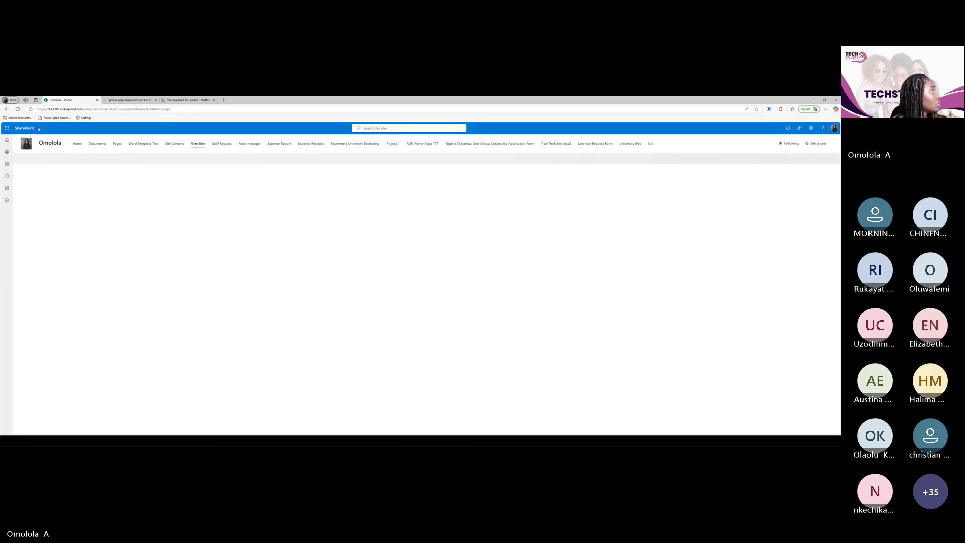
{"action": "left_click", "coordinate": [52, 144]}
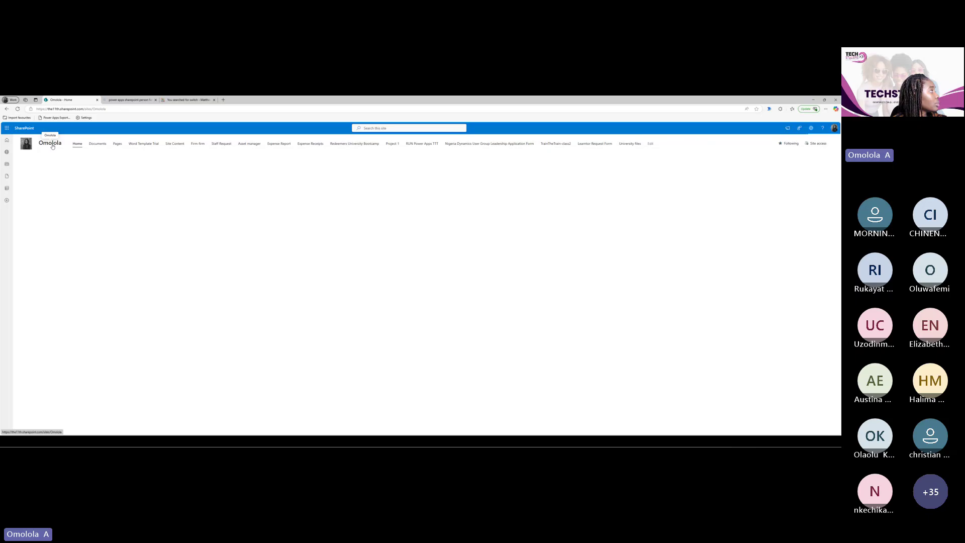
{"action": "left_click", "coordinate": [18, 109]}
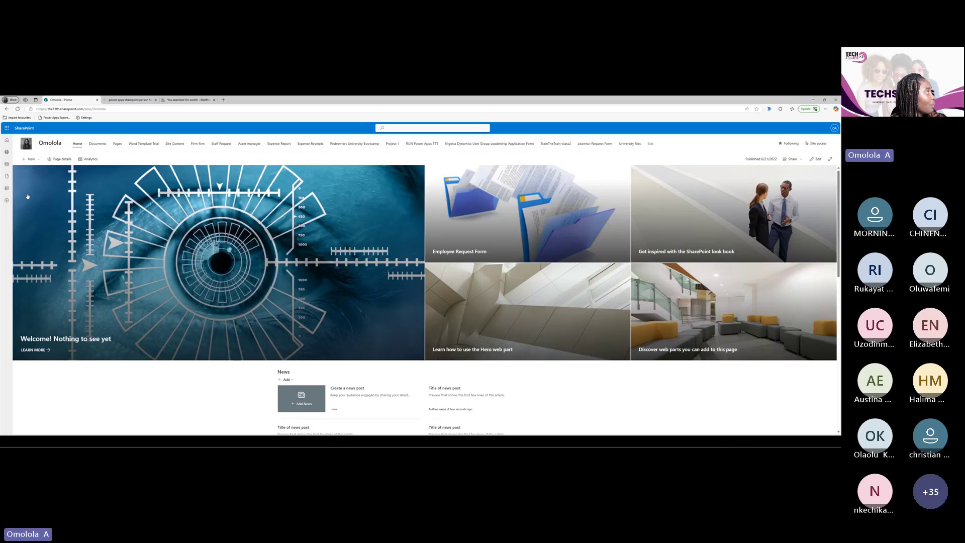
{"action": "left_click", "coordinate": [30, 159]}
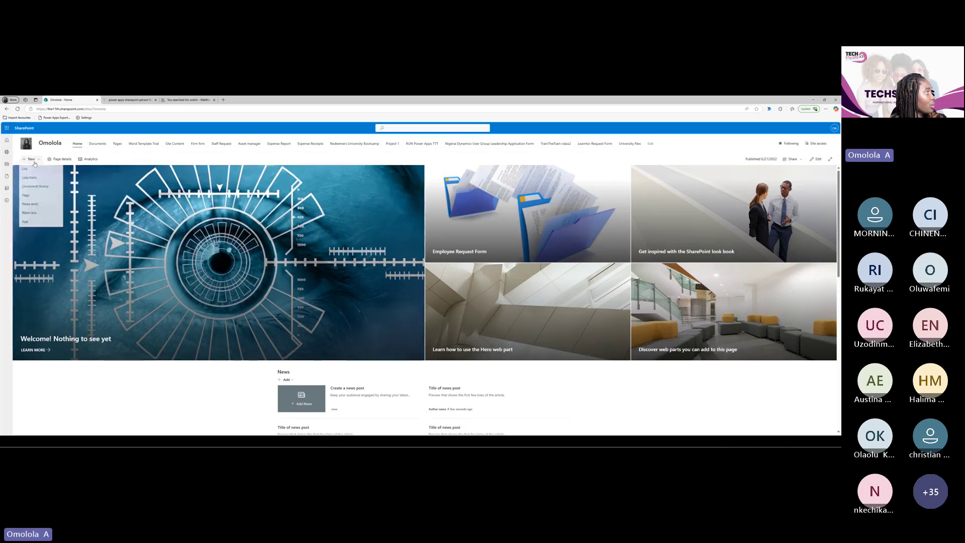
Start a blank list named 'Trial Attendance' with 'Show in site navigation' unchecked
{"action": "left_click", "coordinate": [45, 171]}
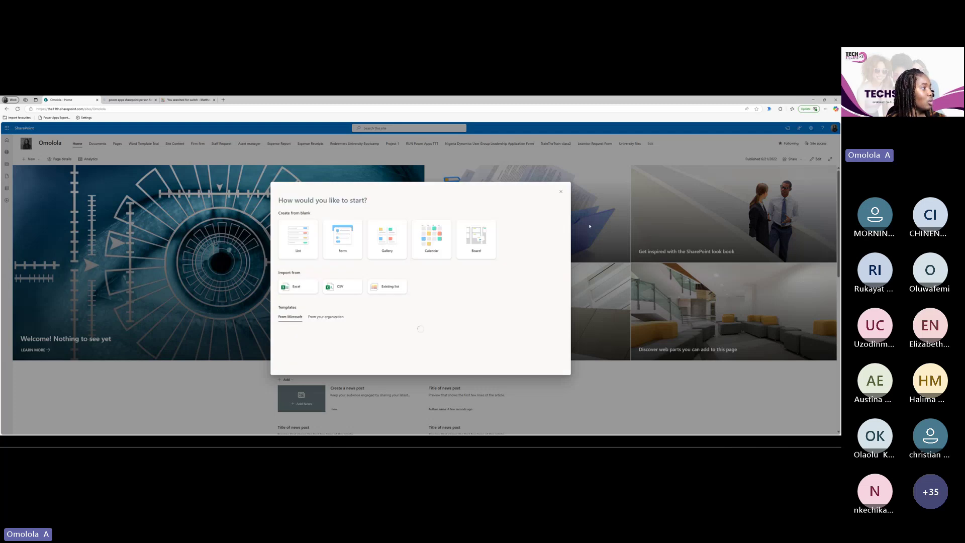
{"action": "left_click", "coordinate": [291, 255]}
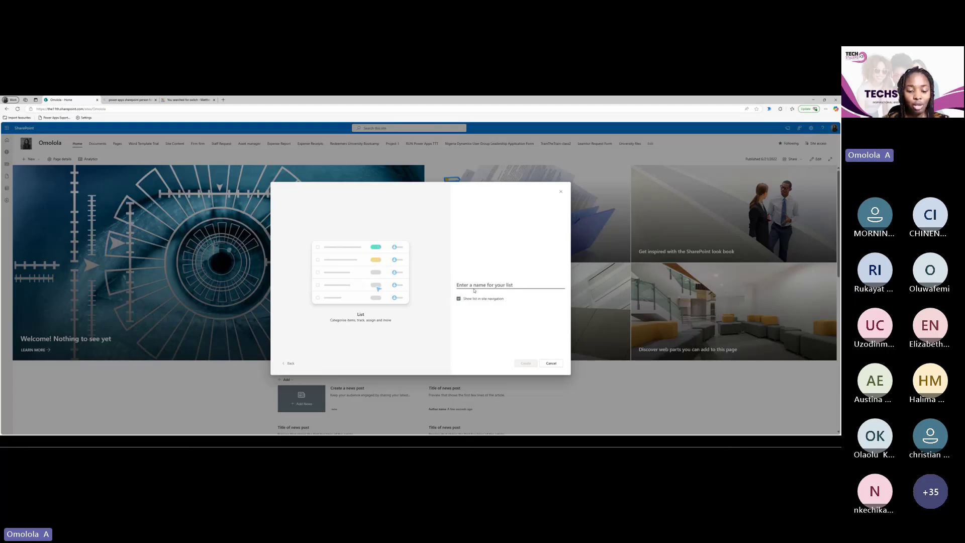
{"action": "type", "text": "Test"}
{"action": "key", "text": "BackSpace"}
{"action": "key", "text": "BackSpace"}
{"action": "key", "text": "BackSpace"}
{"action": "key", "text": "BackSpace"}
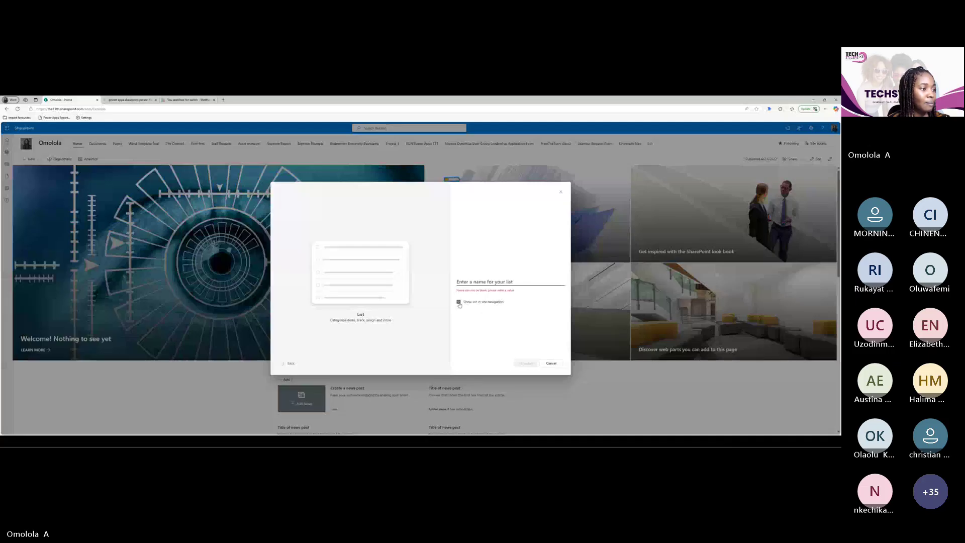
{"action": "left_click", "coordinate": [459, 302]}
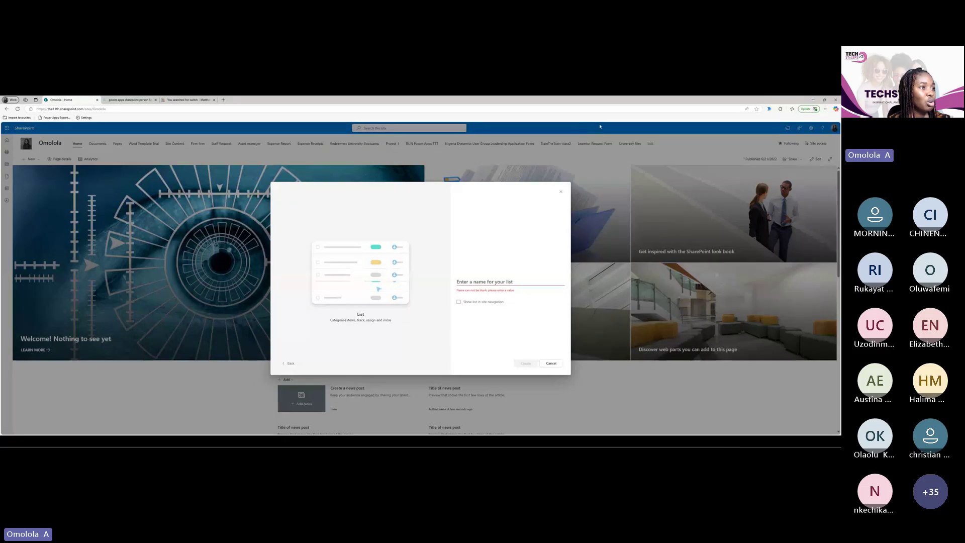
{"action": "left_click", "coordinate": [466, 281]}
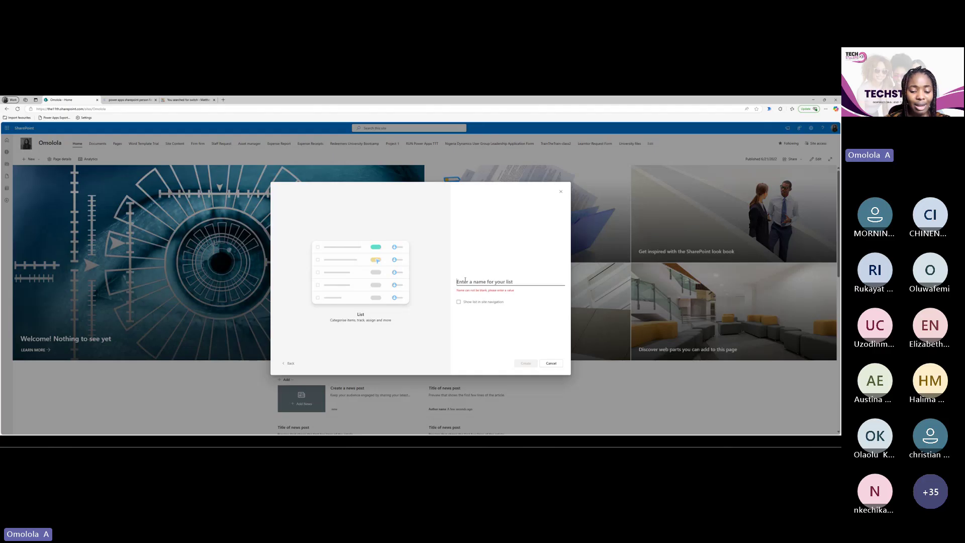
{"action": "type", "text": "T"}
{"action": "key", "text": "BackSpace"}
{"action": "type", "text": "T"}
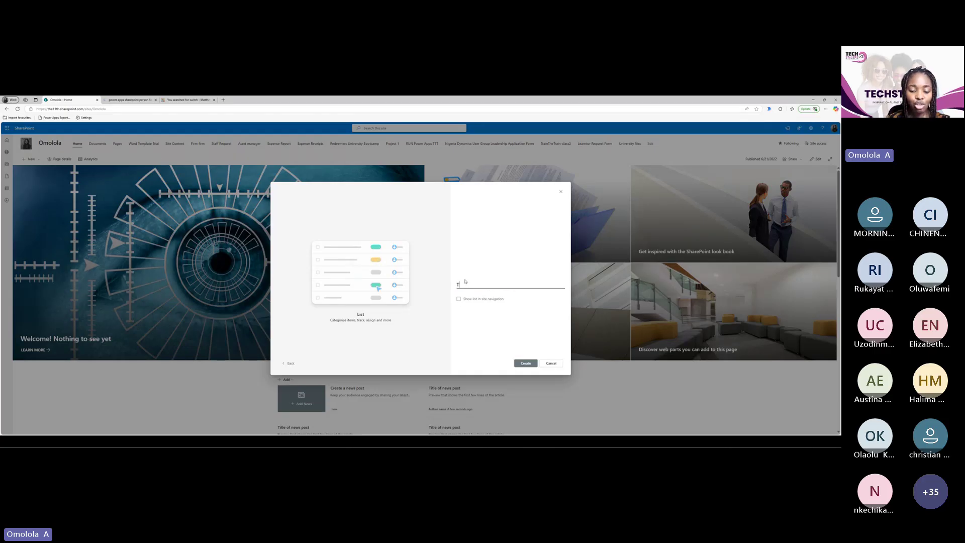
{"action": "type", "text": "rial"}
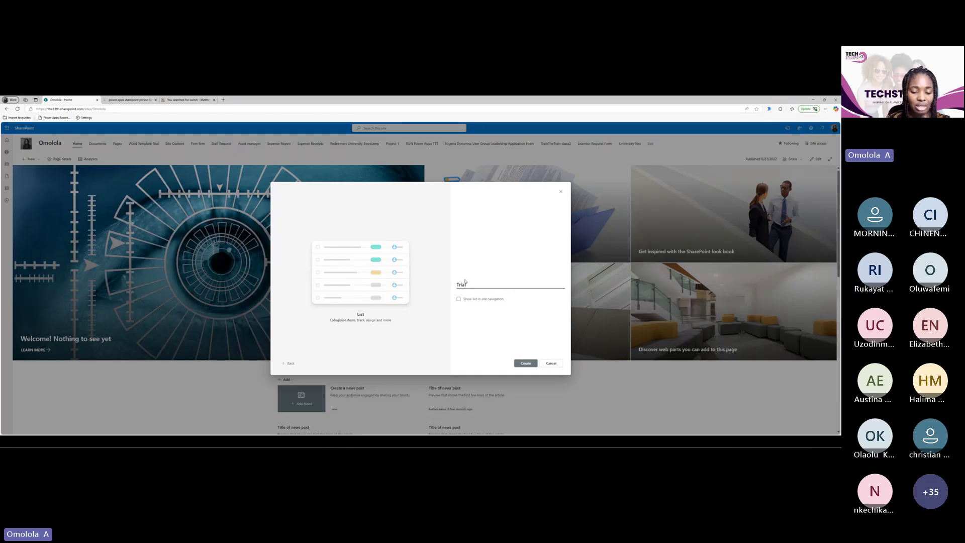
{"action": "type", "text": " Attendance"}
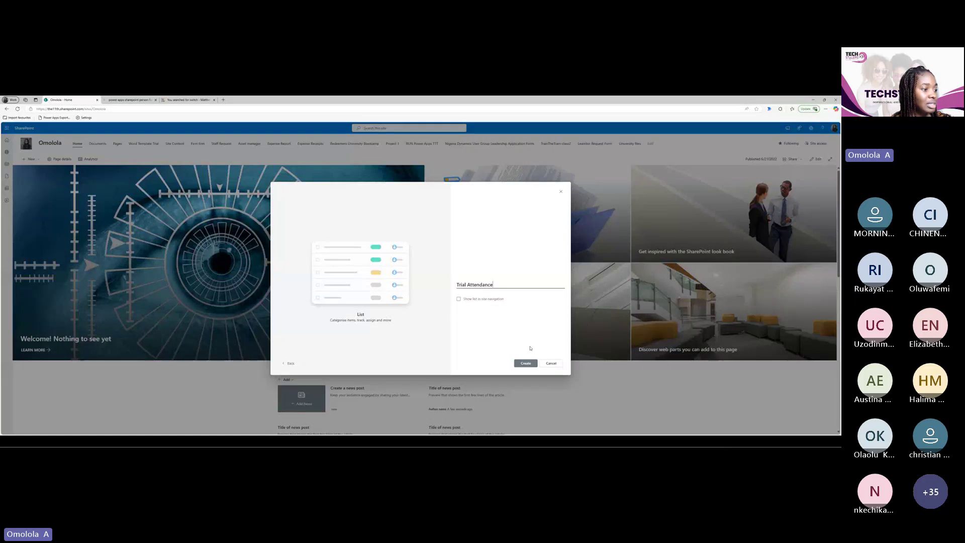
Confirm creation of the blank 'Trial Attendance' list
{"action": "left_click", "coordinate": [527, 363]}
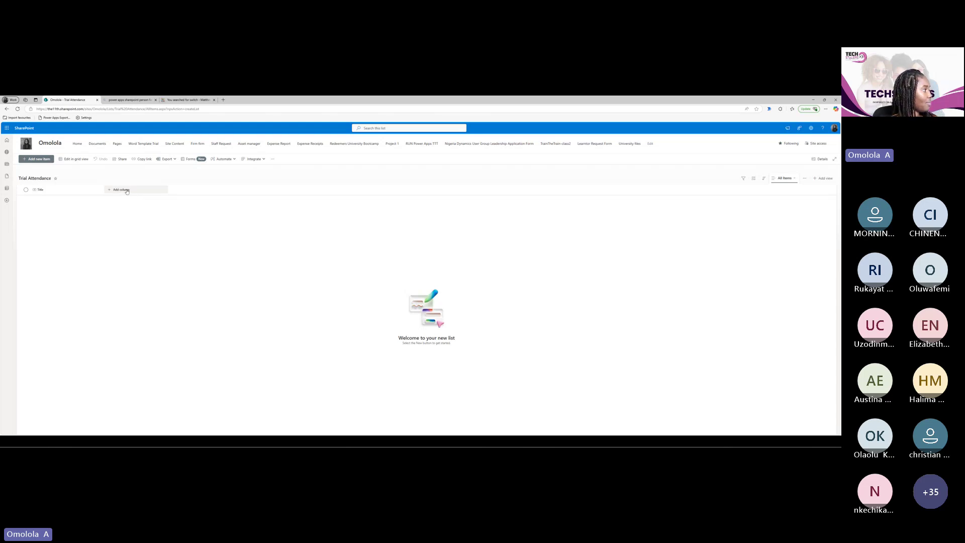
Add a Text column to Trial Attendance and continue to its settings form
{"action": "left_click", "coordinate": [126, 191]}
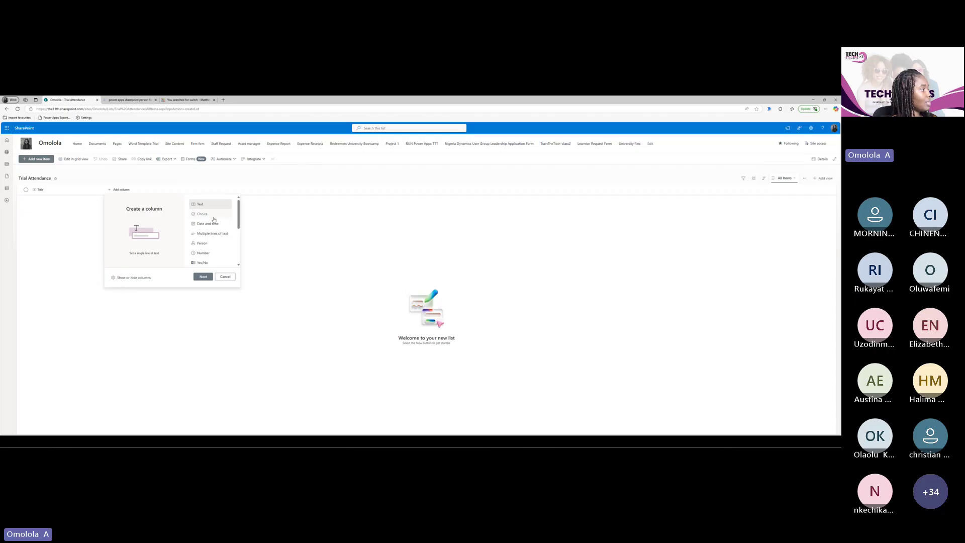
{"action": "scroll", "coordinate": [224, 227], "scroll_direction": "down", "scroll_amount": 3}
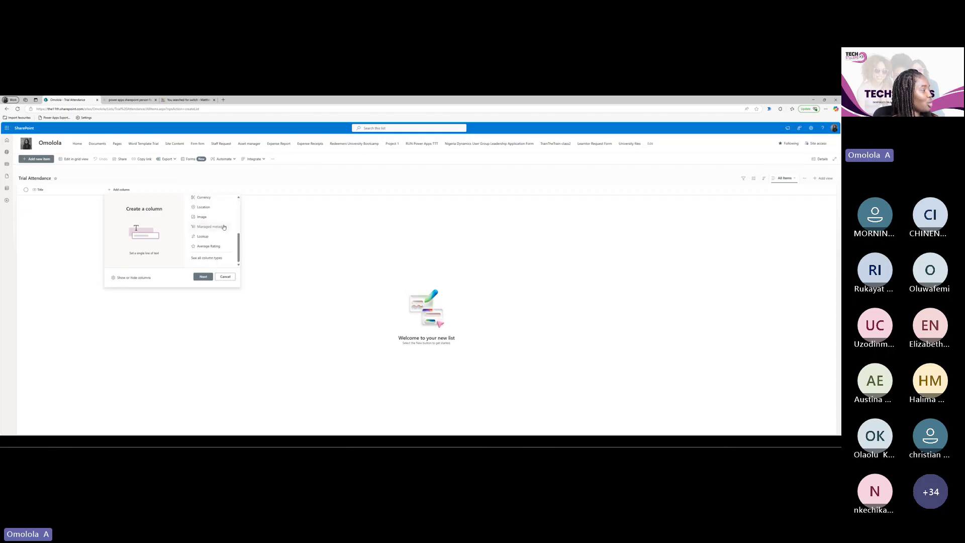
{"action": "scroll", "coordinate": [224, 228], "scroll_direction": "up", "scroll_amount": 3}
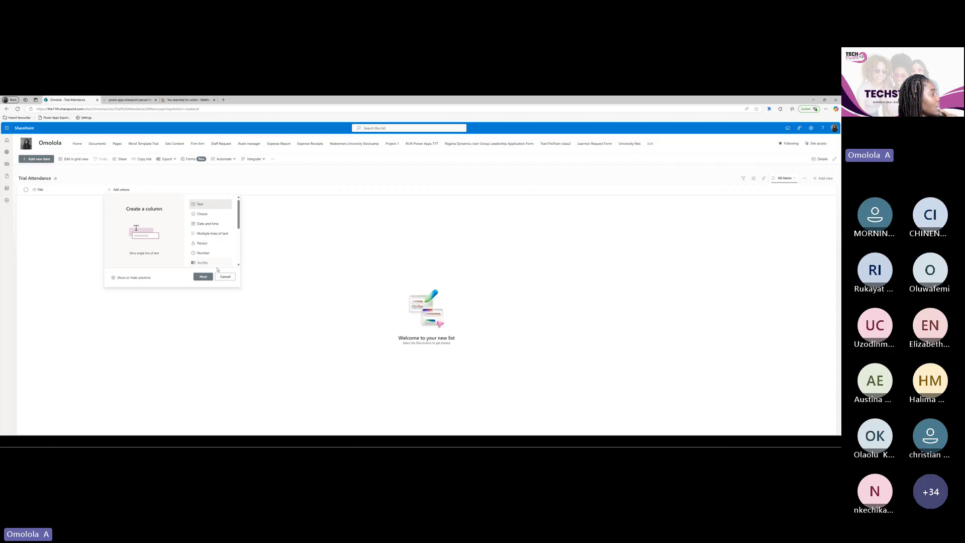
{"action": "left_click", "coordinate": [204, 276]}
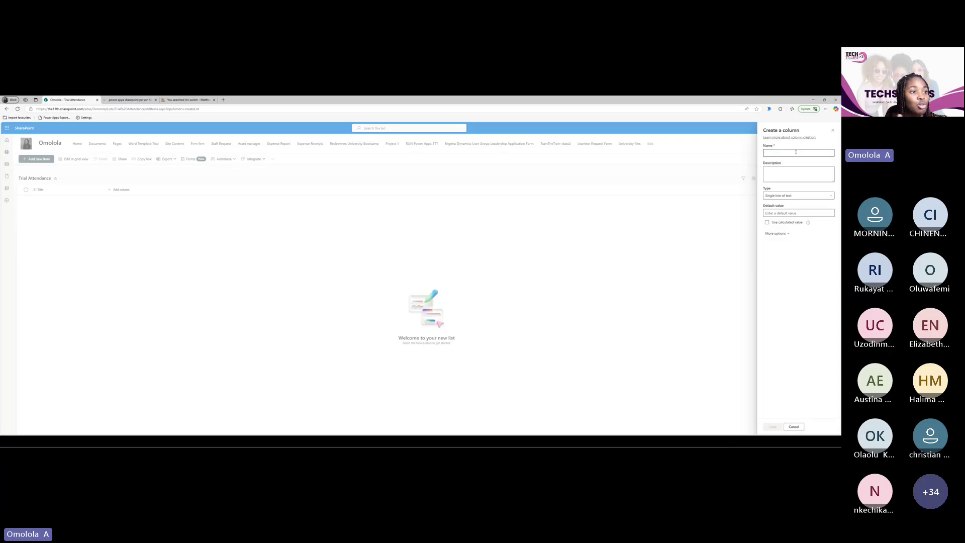
Enter 'Full' as the new column's name
{"action": "type", "text": "full"}
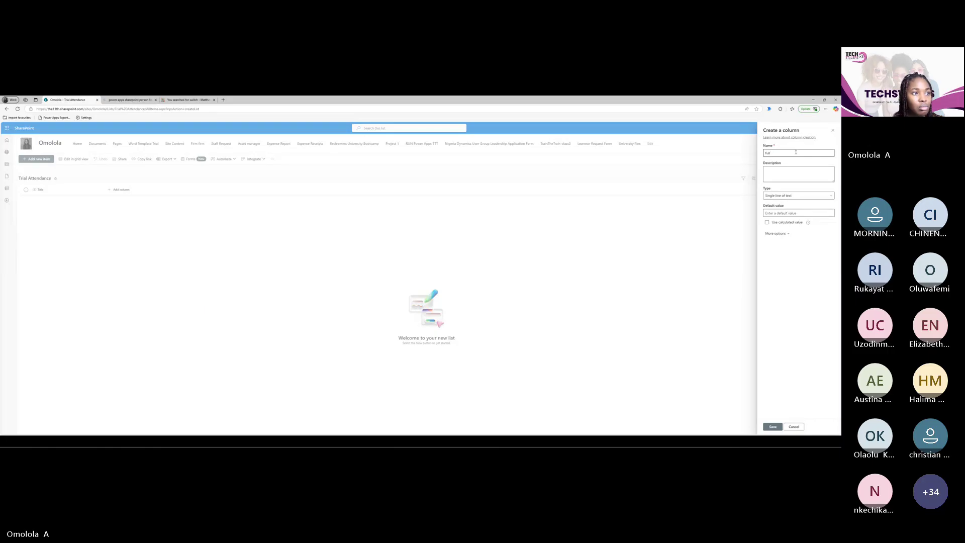
{"action": "key", "text": "BackSpace"}
{"action": "key", "text": "BackSpace"}
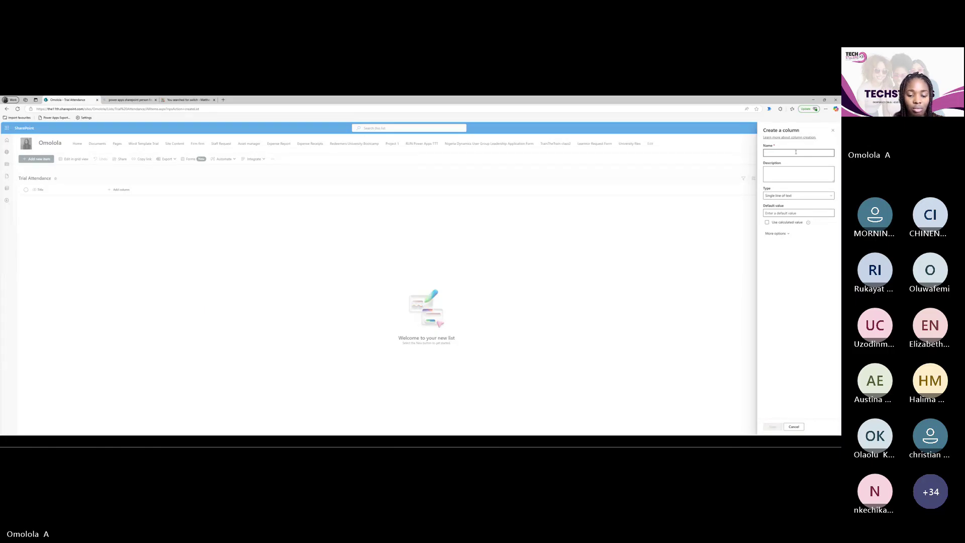
{"action": "type", "text": "Full"}
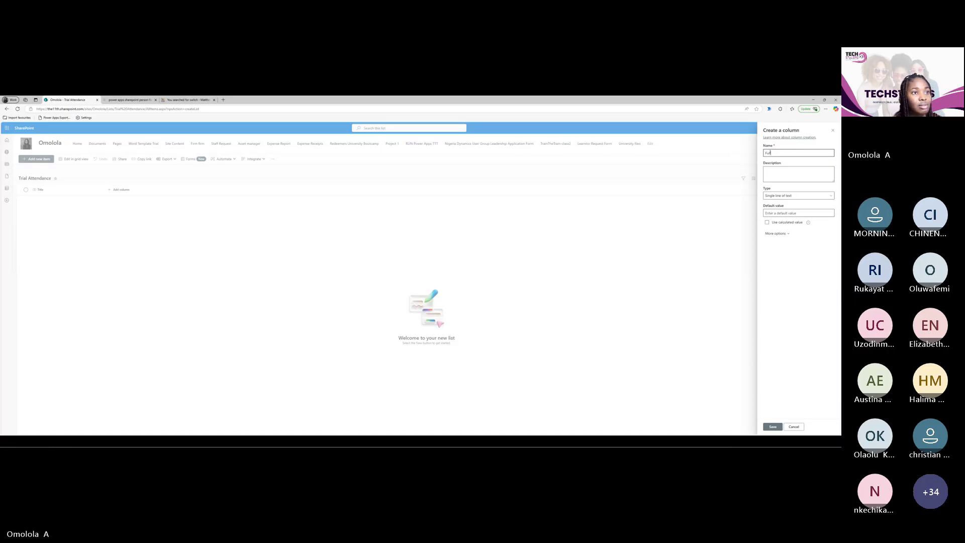
Zoom the browser page in by three steps
{"action": "left_click", "coordinate": [825, 108]}
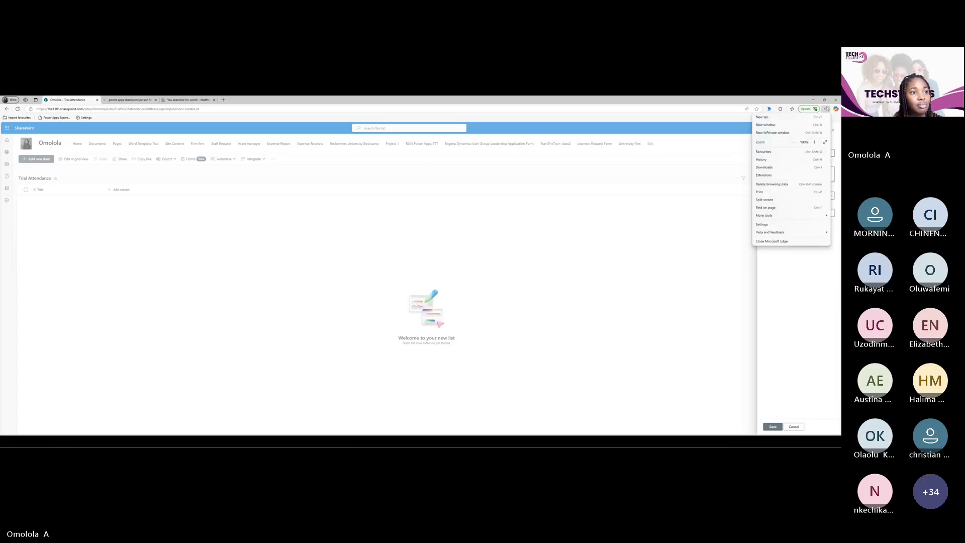
{"action": "left_click", "coordinate": [815, 142]}
{"action": "left_click", "coordinate": [815, 142]}
{"action": "left_click", "coordinate": [815, 142]}
{"action": "left_click", "coordinate": [815, 142]}
{"action": "left_click", "coordinate": [815, 142]}
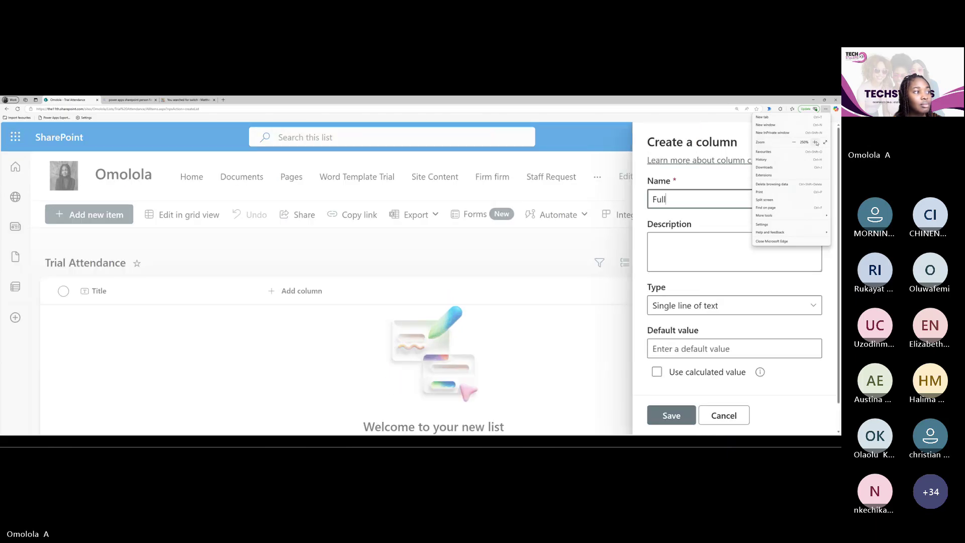
Complete the column name as 'FullName'
{"action": "left_click", "coordinate": [567, 247]}
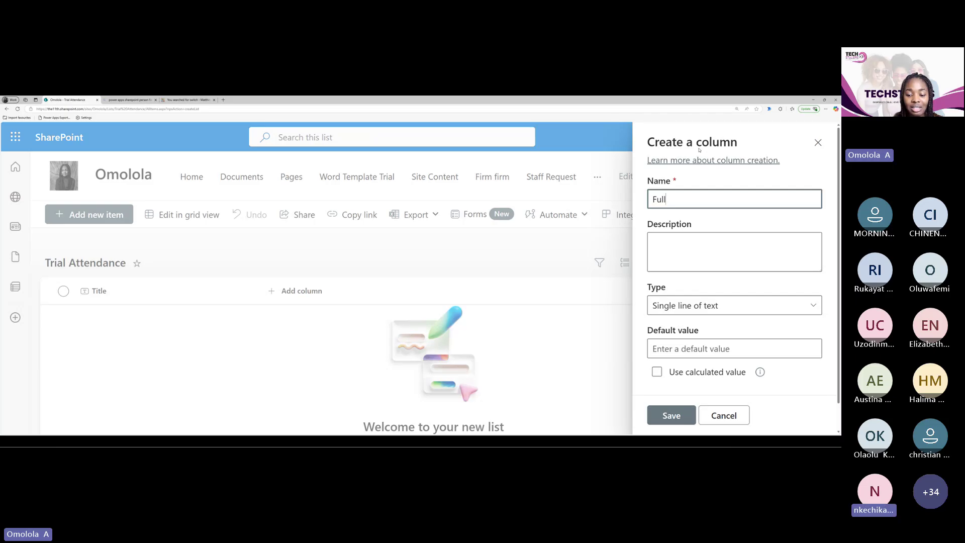
{"action": "type", "text": "N"}
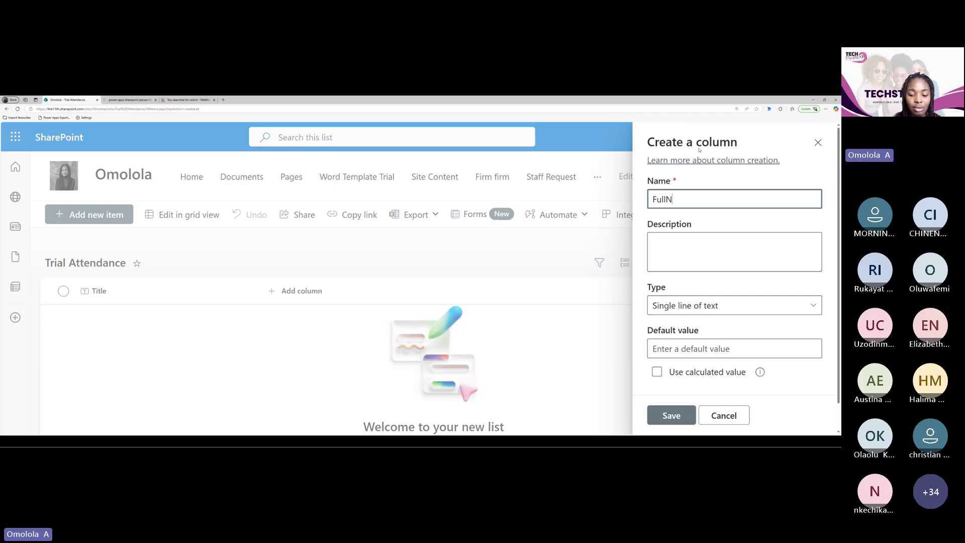
{"action": "type", "text": "ame"}
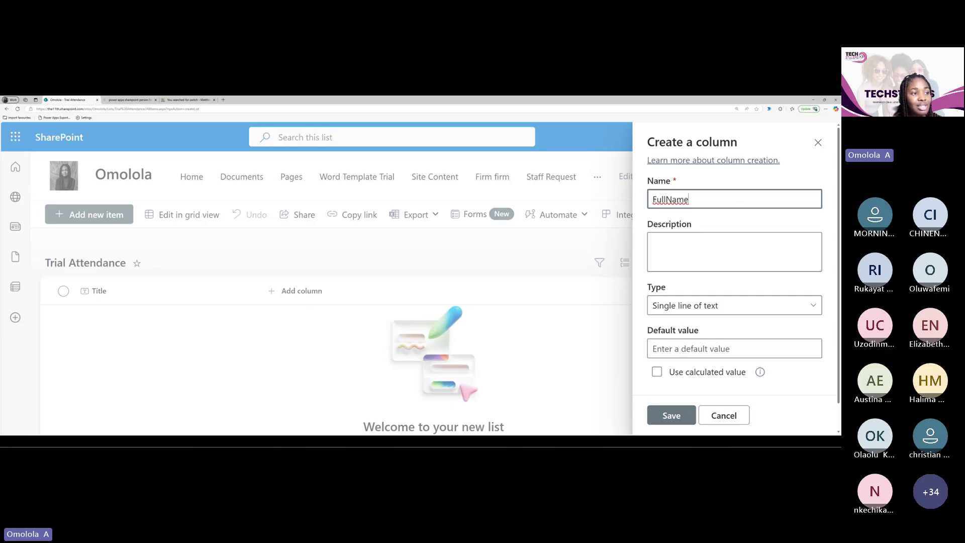
{"action": "left_click_drag", "start_coordinate": [658, 199], "coordinate": [651, 201]}
{"action": "left_click", "coordinate": [651, 200]}
{"action": "key", "text": "shift+Right"}
{"action": "left_click_drag", "start_coordinate": [665, 199], "coordinate": [672, 200]}
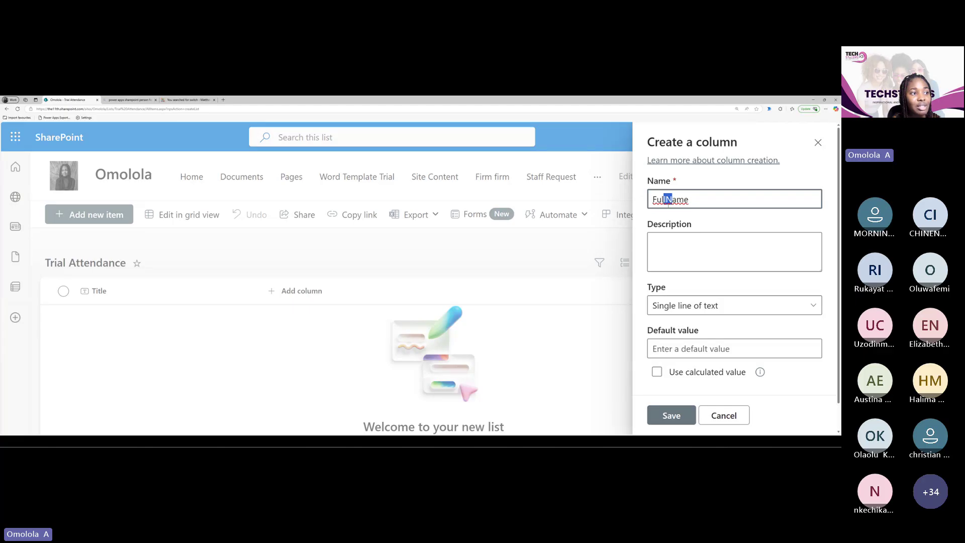
{"action": "left_click", "coordinate": [668, 201]}
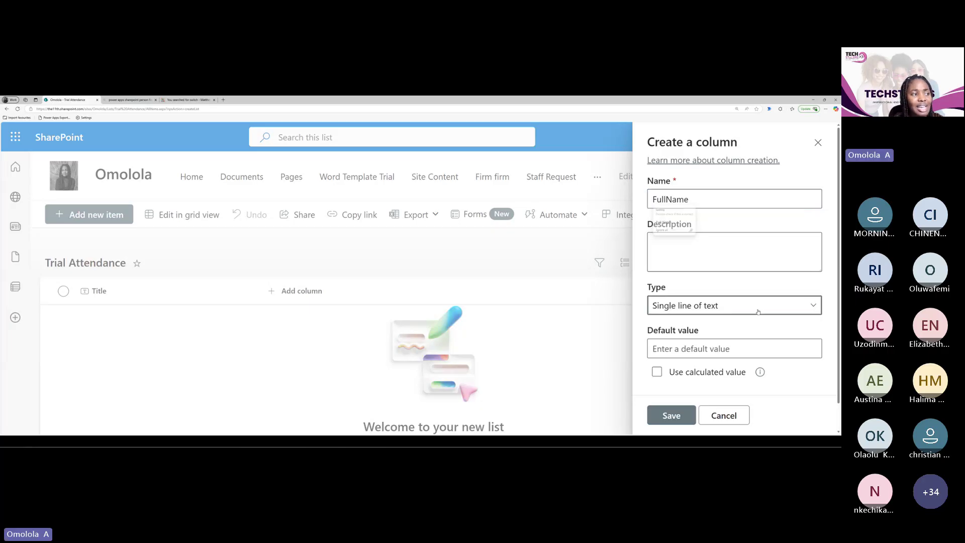
Keep Single line of text with a 255-character maximum and save the column
{"action": "left_click", "coordinate": [705, 307]}
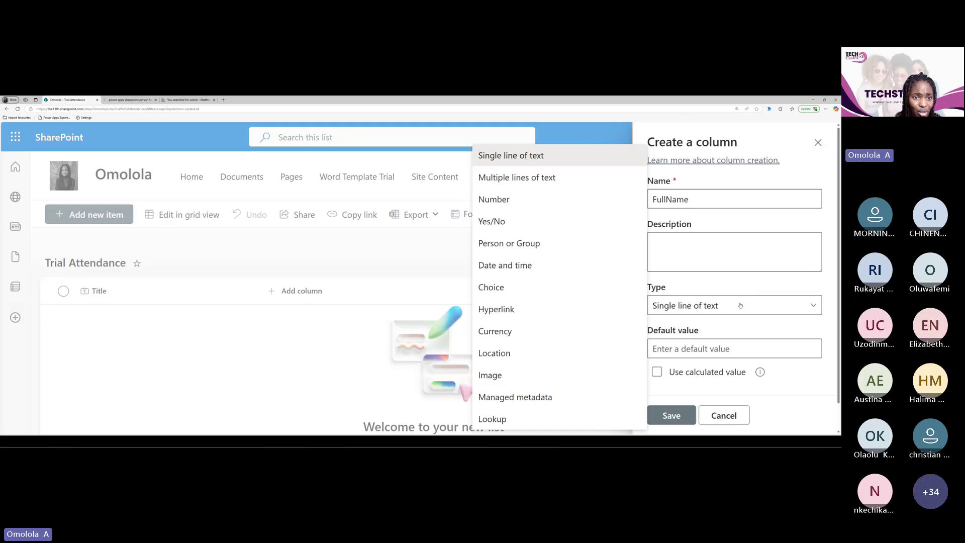
{"action": "left_click", "coordinate": [739, 305]}
{"action": "scroll", "coordinate": [739, 307], "scroll_direction": "down", "scroll_amount": 1}
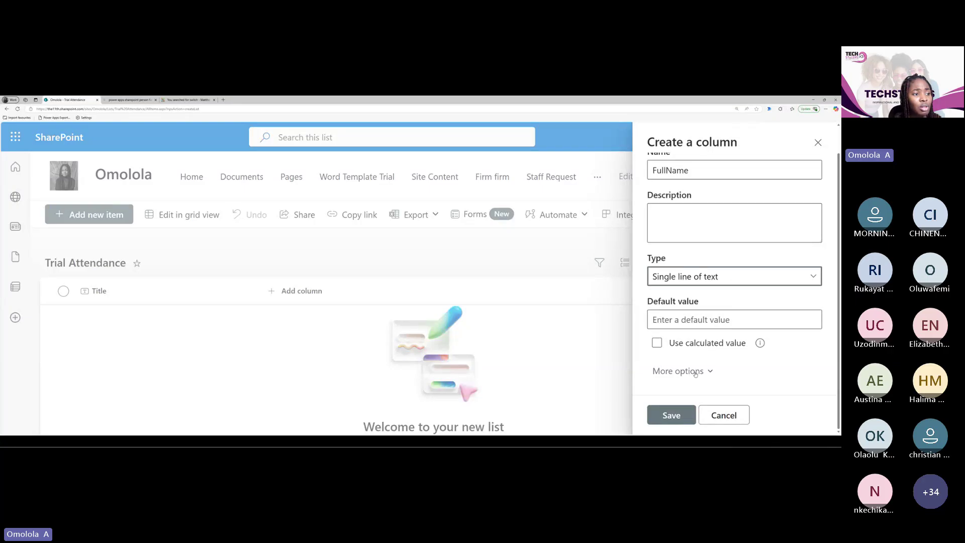
{"action": "left_click", "coordinate": [711, 372]}
{"action": "scroll", "coordinate": [711, 370], "scroll_direction": "down", "scroll_amount": 4}
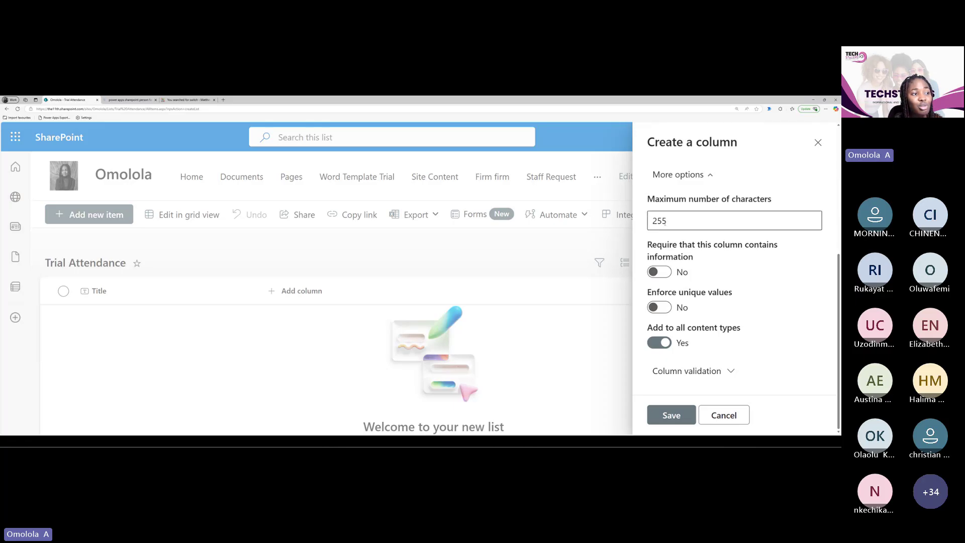
{"action": "left_click", "coordinate": [670, 220]}
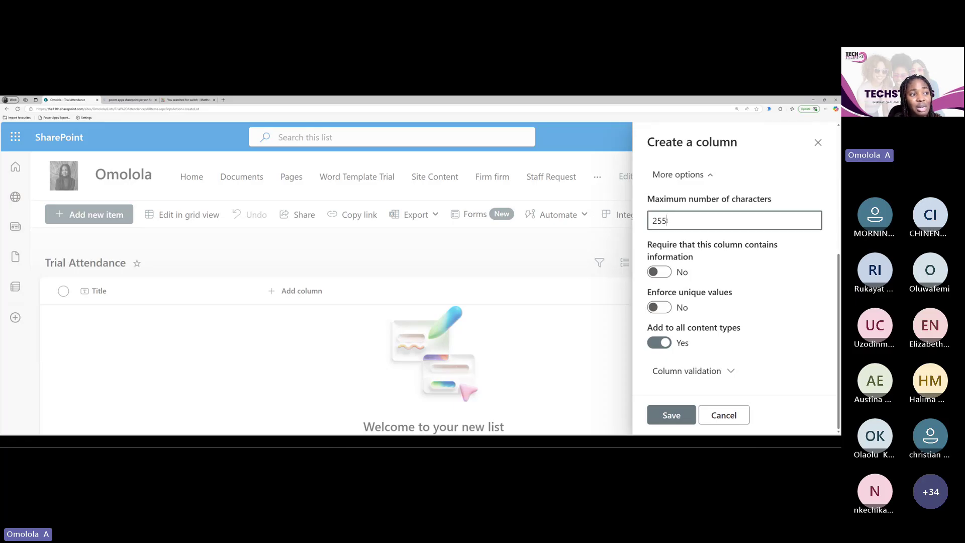
{"action": "scroll", "coordinate": [670, 220], "scroll_direction": "up", "scroll_amount": 3}
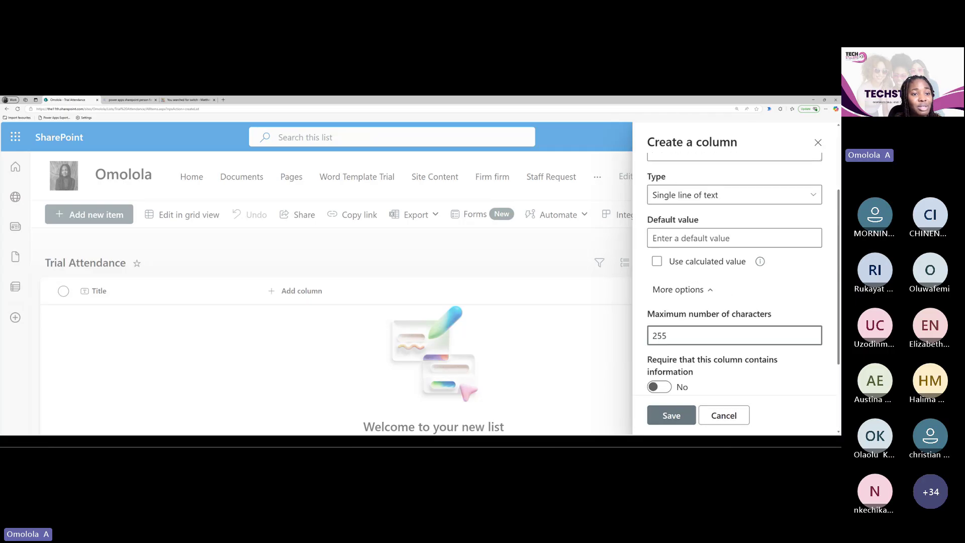
{"action": "scroll", "coordinate": [670, 220], "scroll_direction": "up", "scroll_amount": 1}
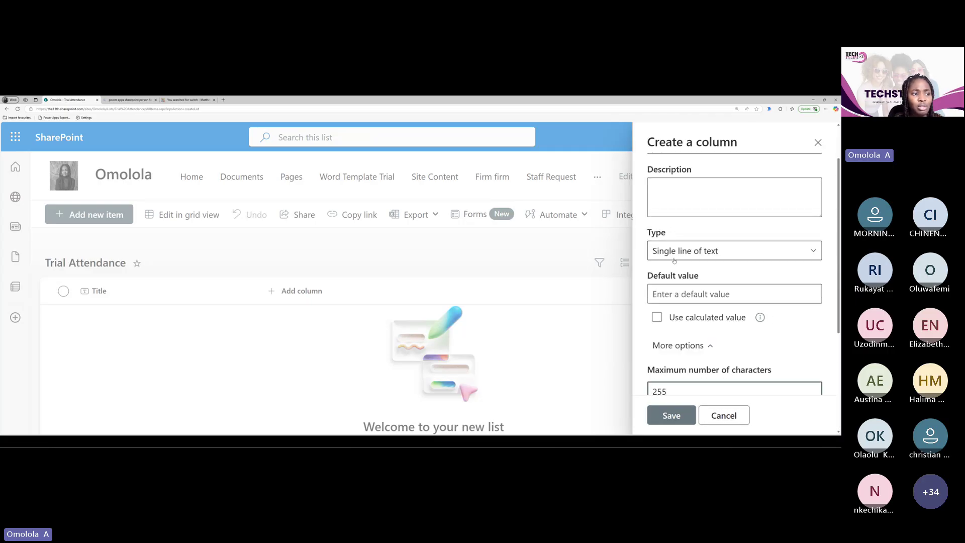
{"action": "scroll", "coordinate": [674, 260], "scroll_direction": "down", "scroll_amount": 4}
{"action": "scroll", "coordinate": [675, 260], "scroll_direction": "up", "scroll_amount": 4}
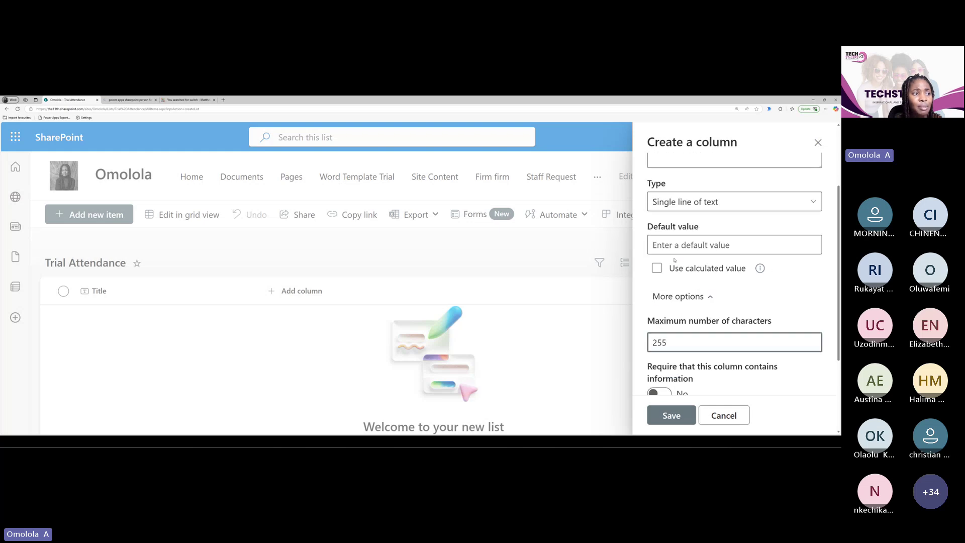
{"action": "scroll", "coordinate": [674, 259], "scroll_direction": "up", "scroll_amount": 2}
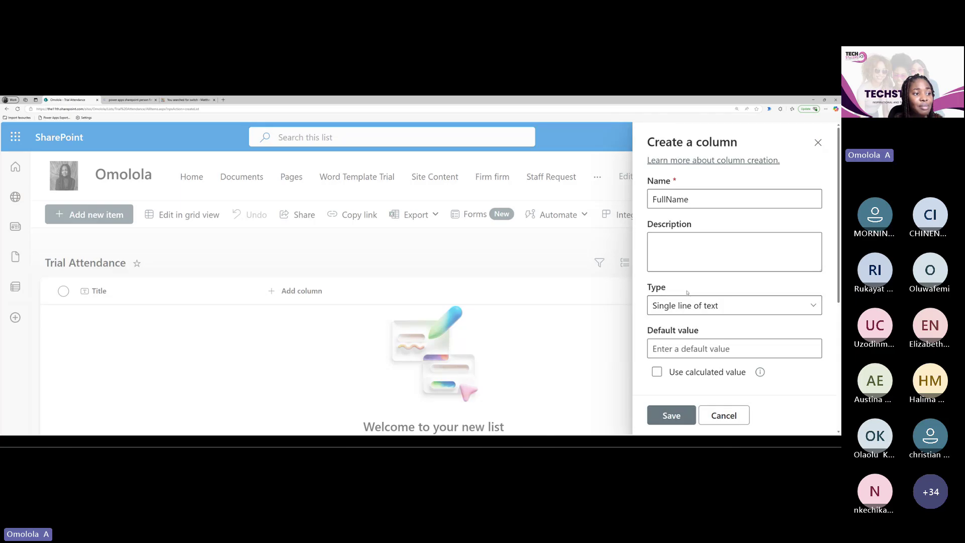
{"action": "scroll", "coordinate": [712, 307], "scroll_direction": "down", "scroll_amount": 5}
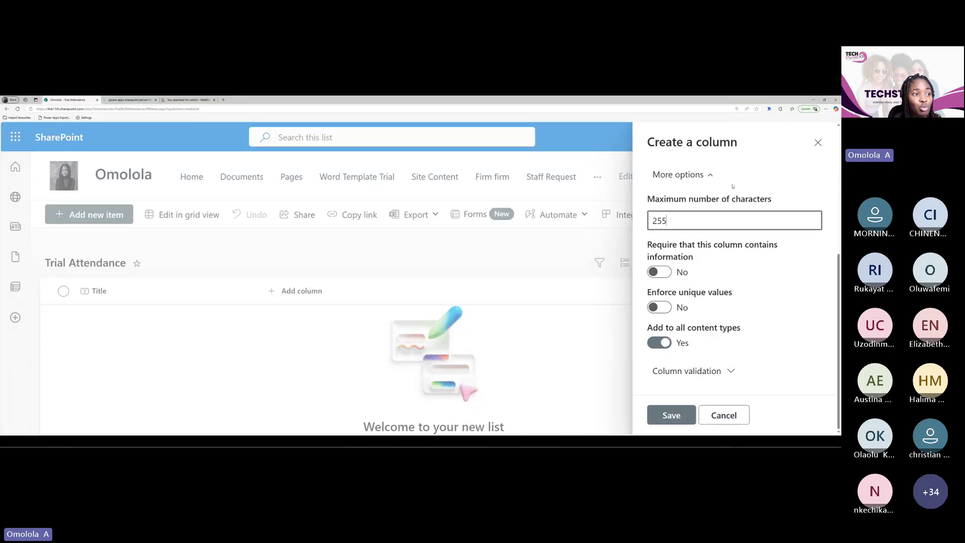
{"action": "left_click", "coordinate": [669, 425]}
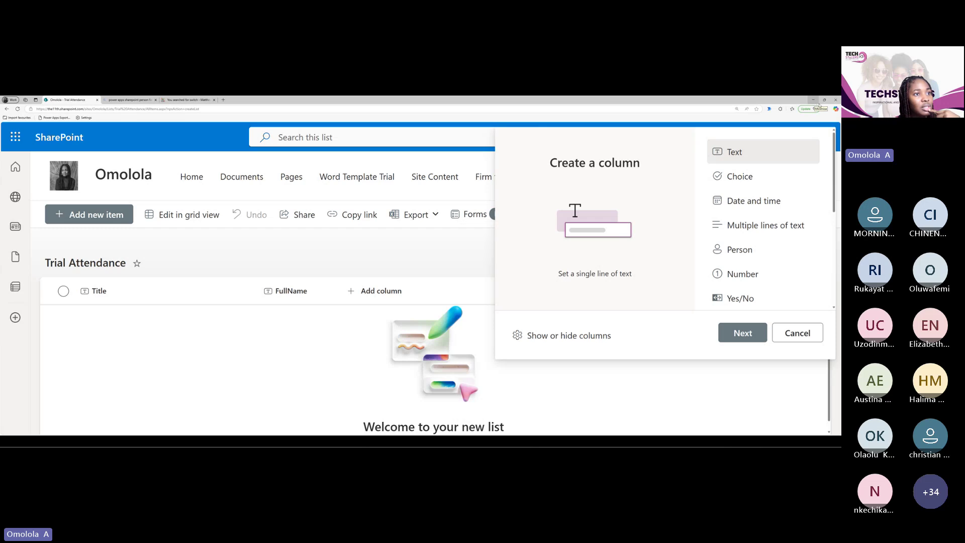
Open an Edge split-screen pane, then close it so the list fills the window
{"action": "left_click", "coordinate": [825, 109]}
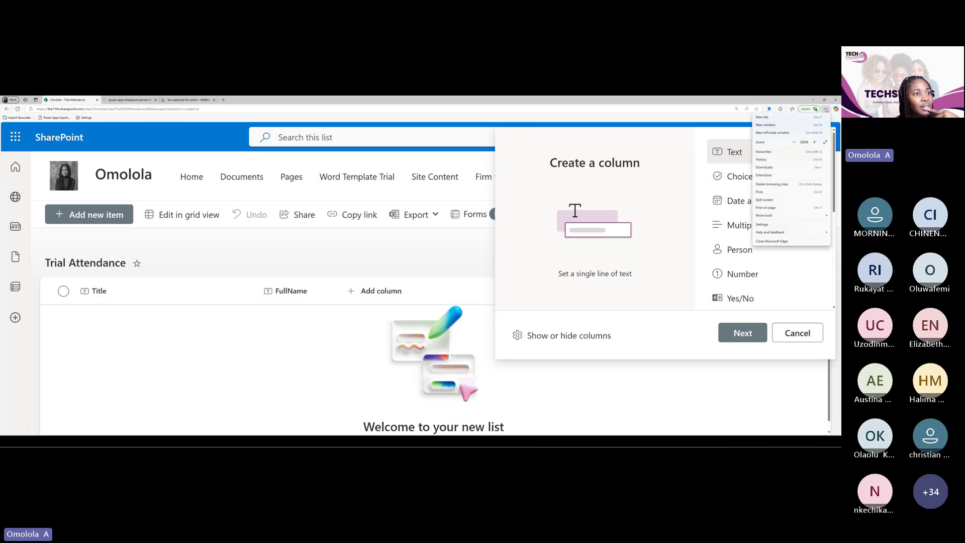
{"action": "left_click", "coordinate": [771, 200]}
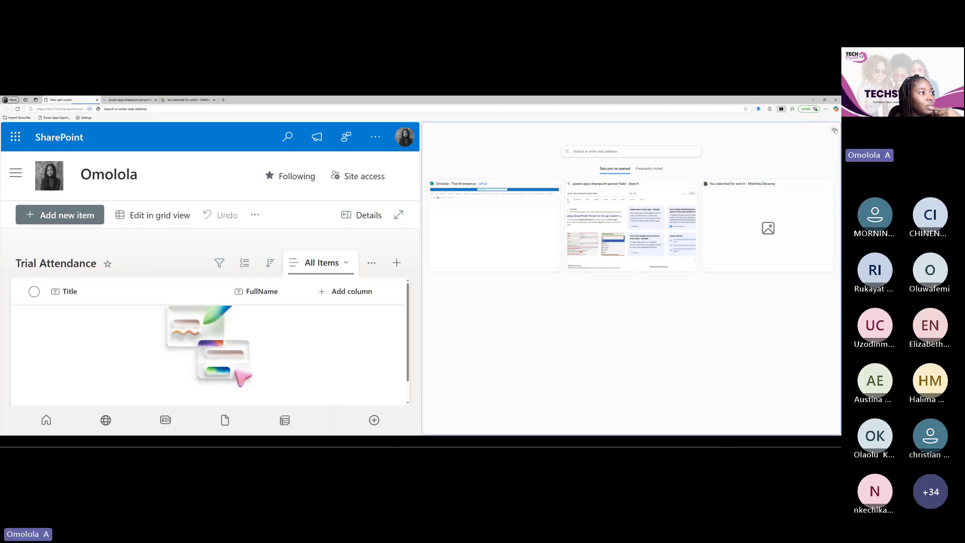
{"action": "left_click", "coordinate": [834, 130]}
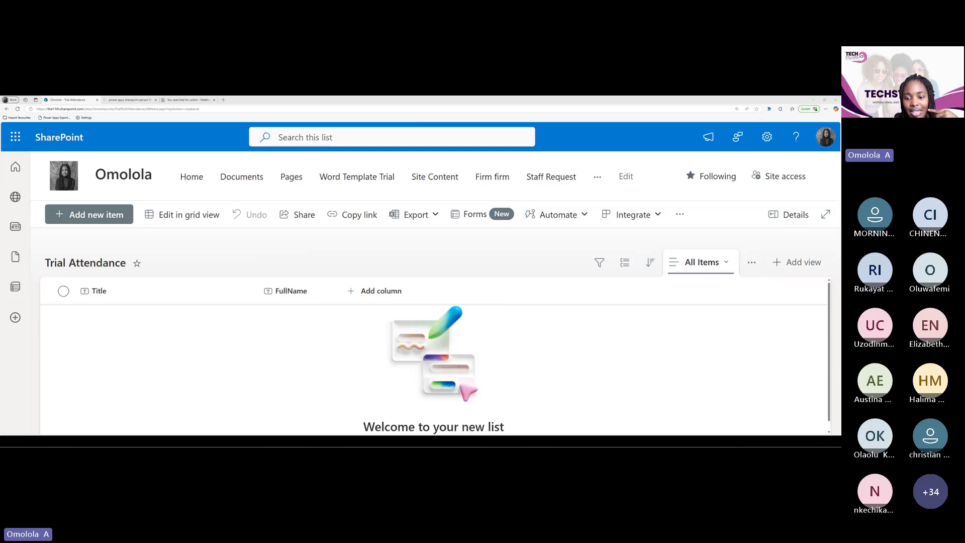
Check the planned fields in the Word document, then switch back to SharePoint
{"action": "key", "text": "alt+Tab"}
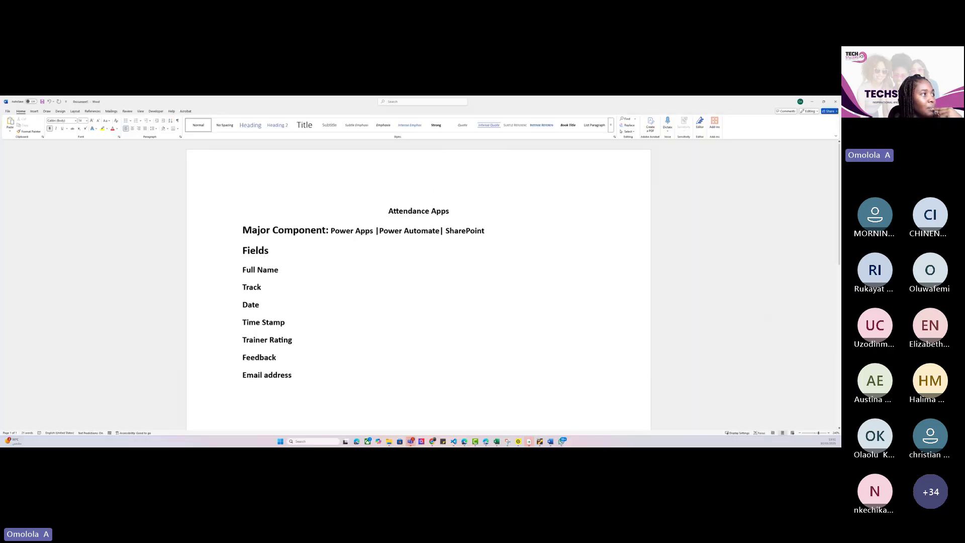
{"action": "key", "text": "alt+Tab"}
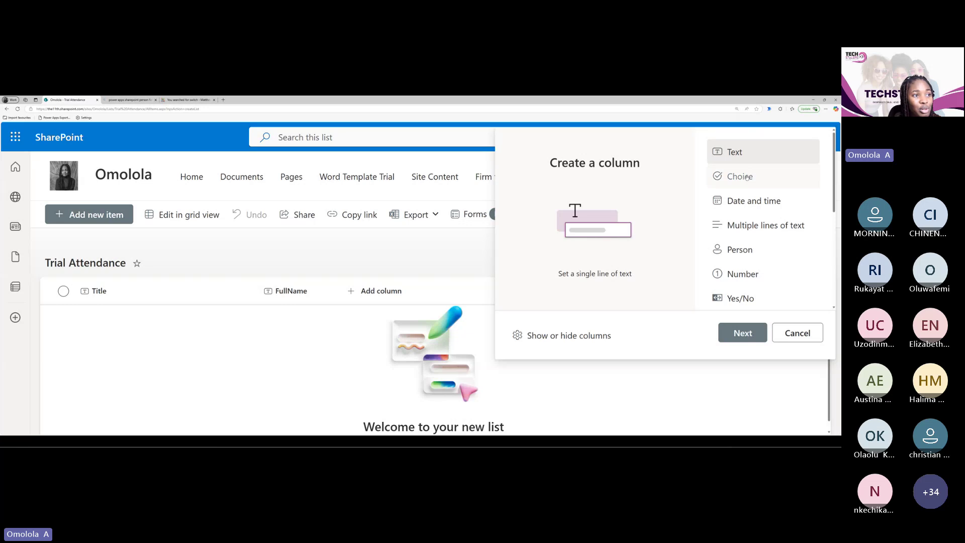
Name the new Trial Attendance column 'Track' and set its type to Choice
{"action": "left_click", "coordinate": [747, 177]}
{"action": "left_click", "coordinate": [743, 332]}
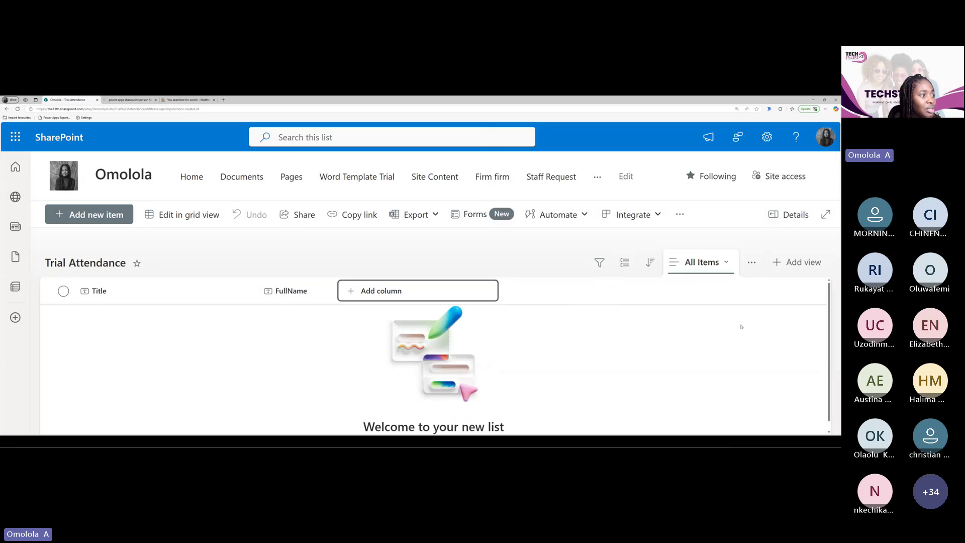
{"action": "type", "text": "T"}
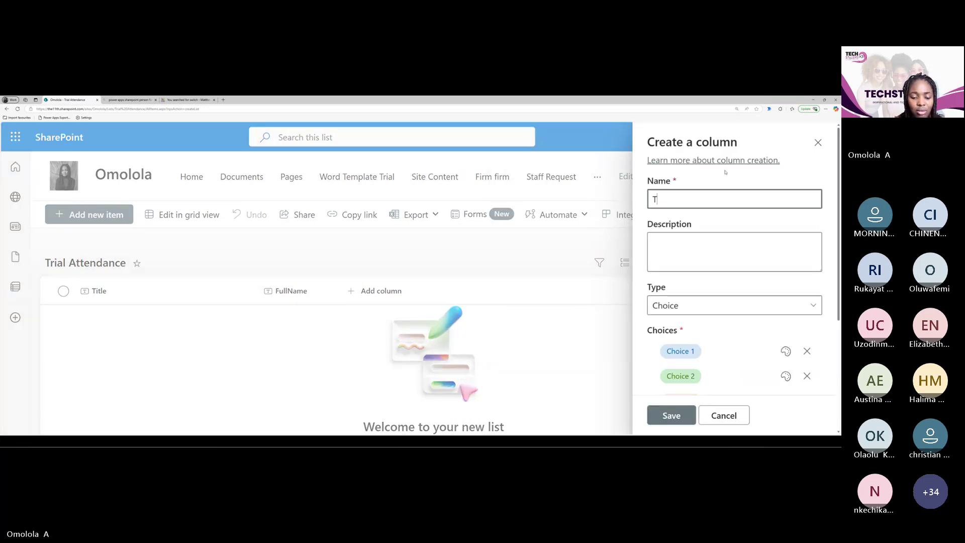
{"action": "type", "text": "rack"}
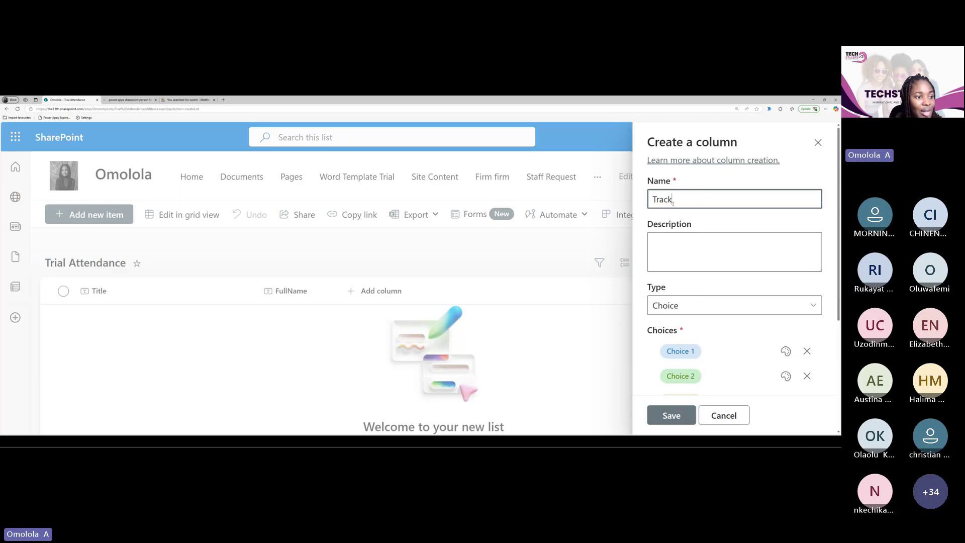
{"action": "left_click", "coordinate": [811, 307]}
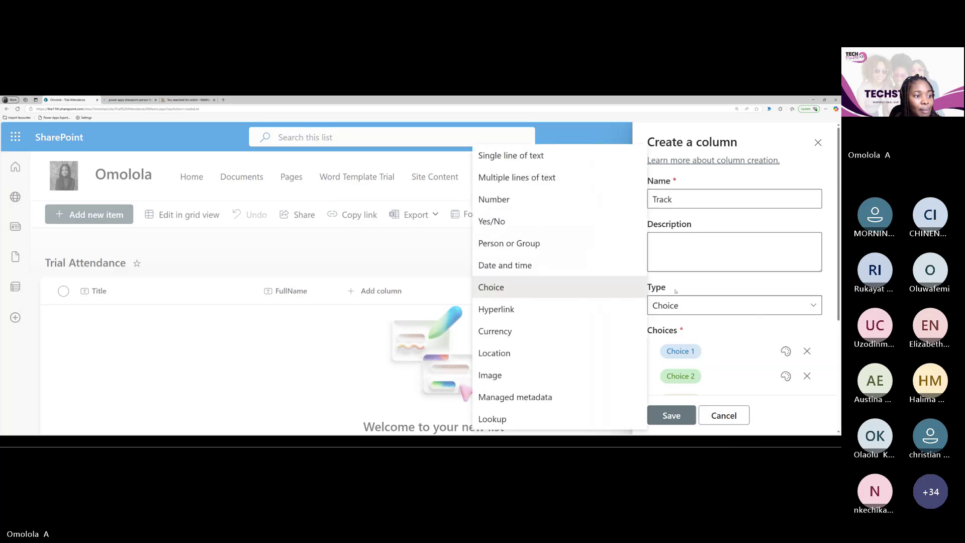
{"action": "left_click", "coordinate": [722, 303]}
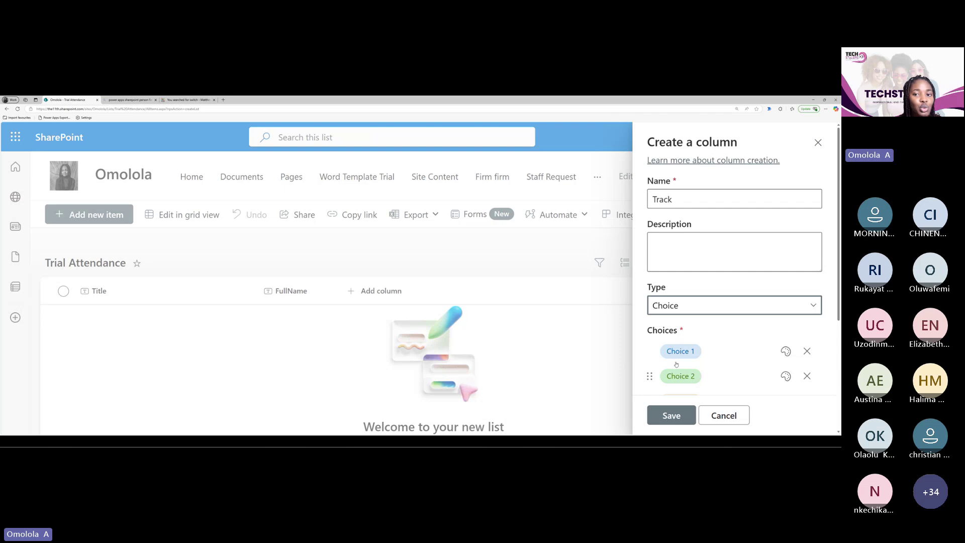
Replace the Choice 1 placeholder with 'Apps and Automation'
{"action": "left_click", "coordinate": [701, 352]}
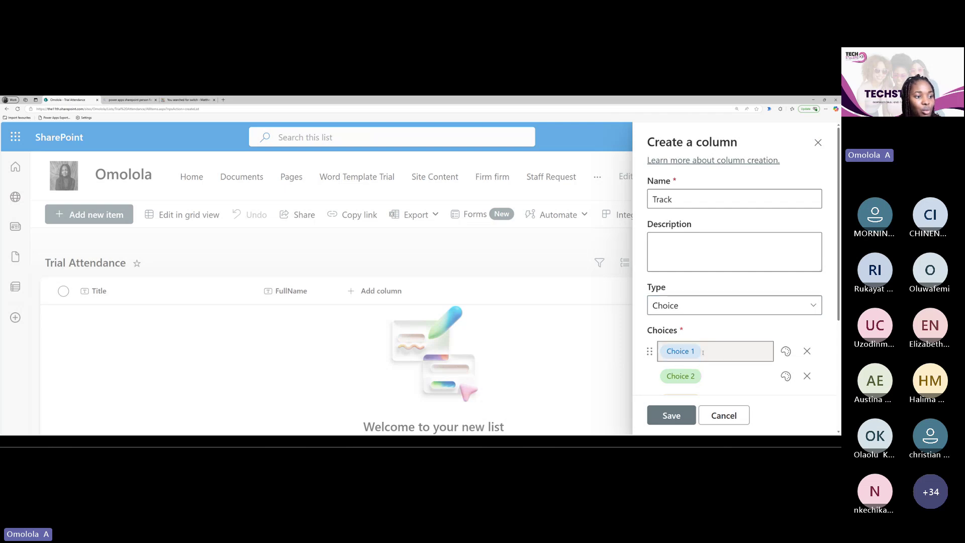
{"action": "key", "text": "BackSpace"}
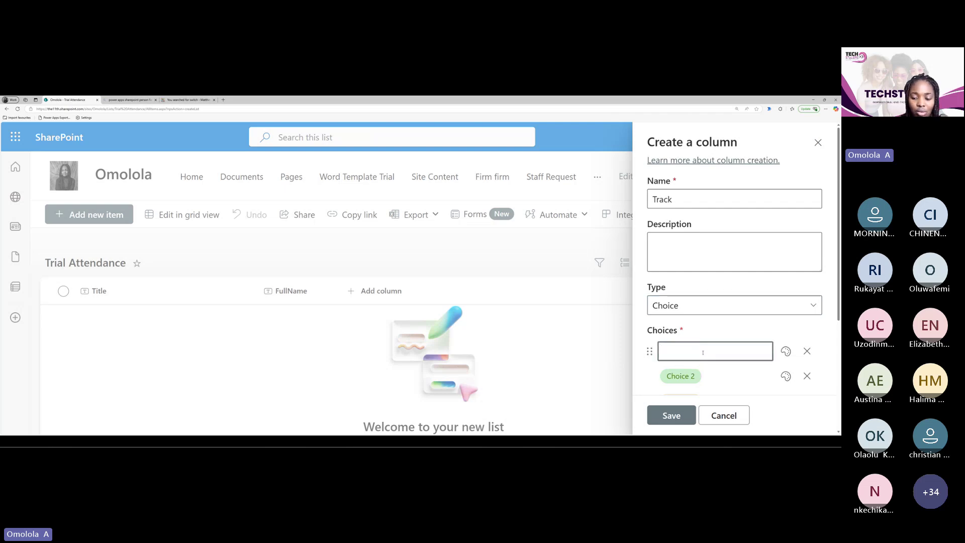
{"action": "type", "text": "P"}
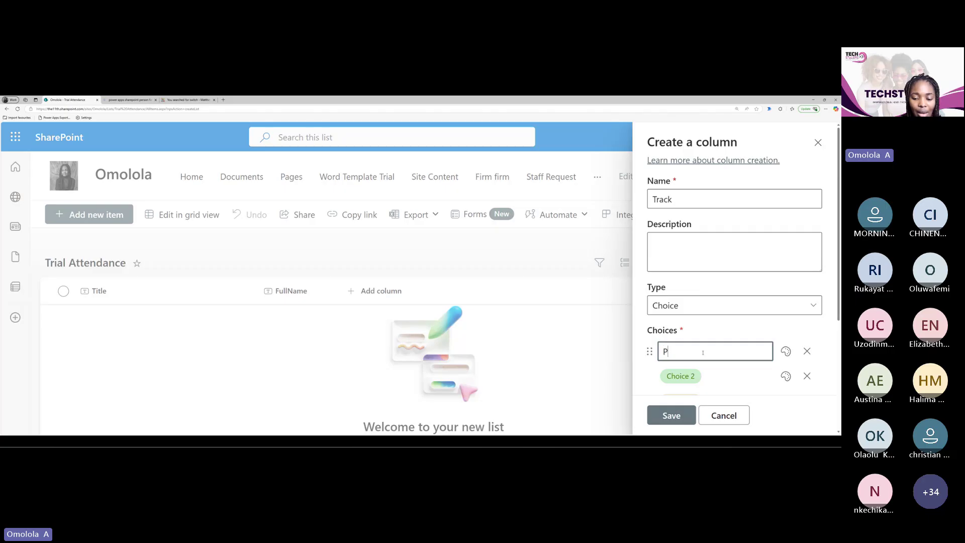
{"action": "type", "text": "ower"}
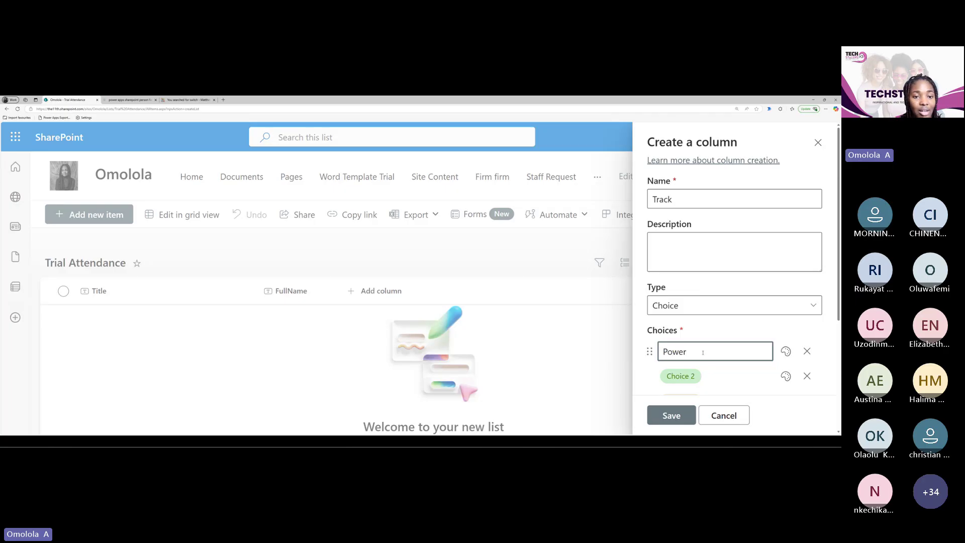
{"action": "type", "text": "Apps"}
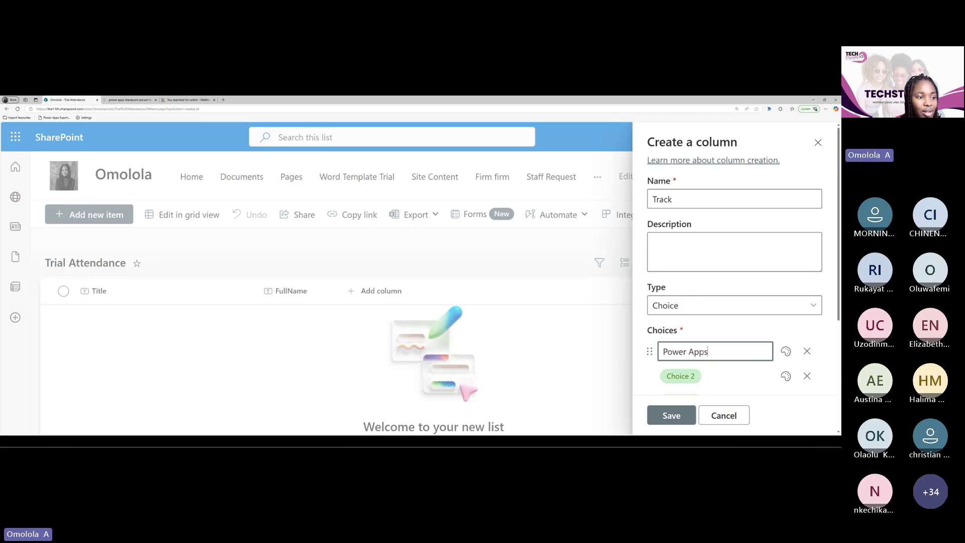
{"action": "key", "text": "BackSpace"}
{"action": "key", "text": "BackSpace"}
{"action": "key", "text": "BackSpace"}
{"action": "key", "text": "BackSpace"}
{"action": "key", "text": "BackSpace"}
{"action": "key", "text": "BackSpace"}
{"action": "key", "text": "BackSpace"}
{"action": "key", "text": "BackSpace"}
{"action": "key", "text": "BackSpace"}
{"action": "key", "text": "BackSpace"}
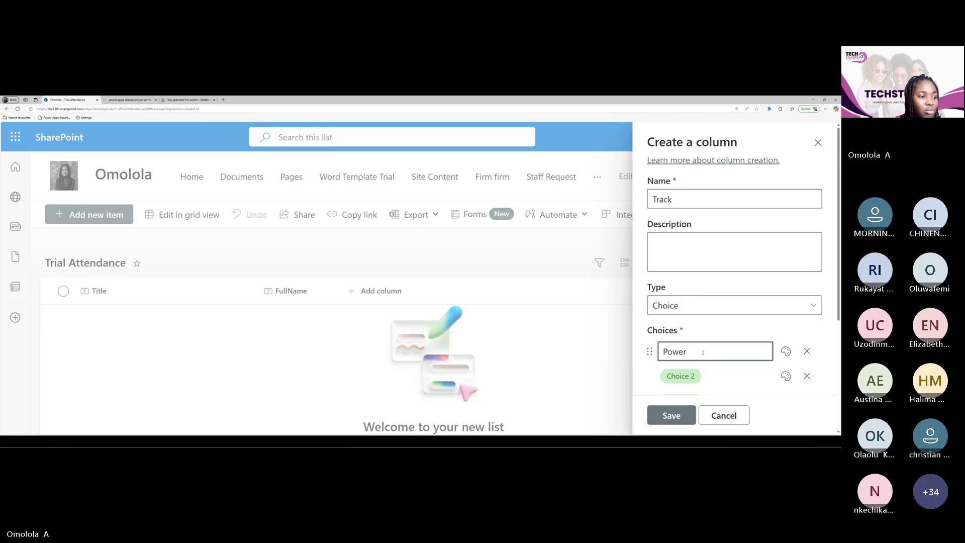
{"action": "type", "text": "Apps a"}
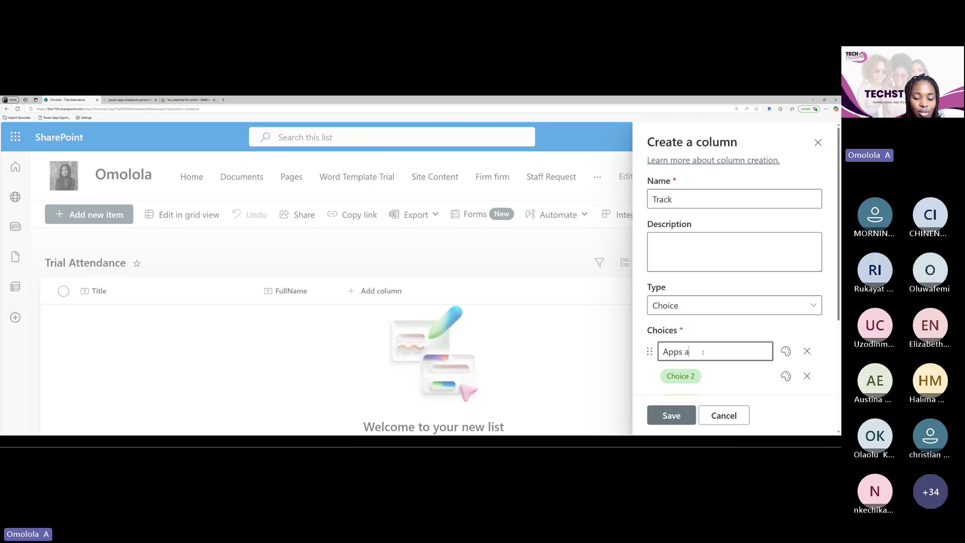
{"action": "type", "text": "nd Aut"}
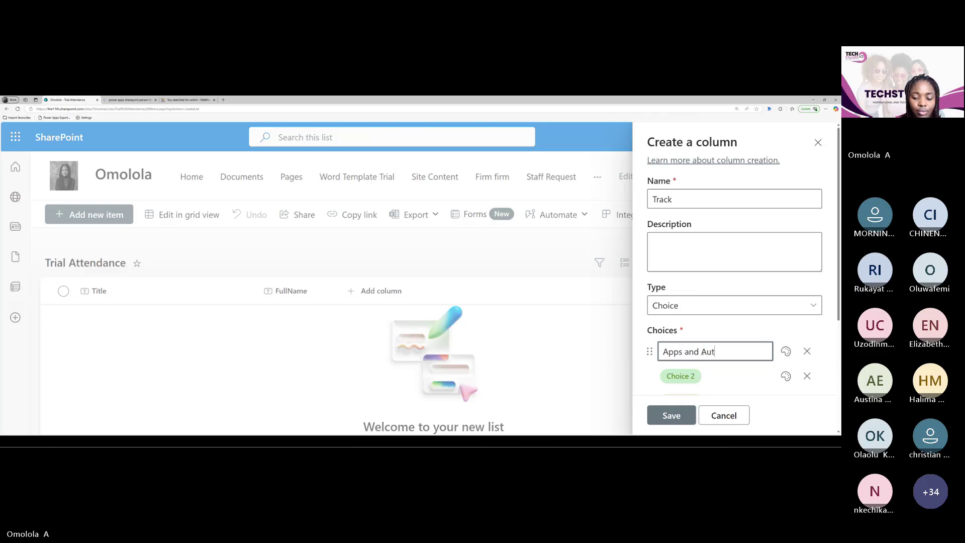
{"action": "type", "text": "omation"}
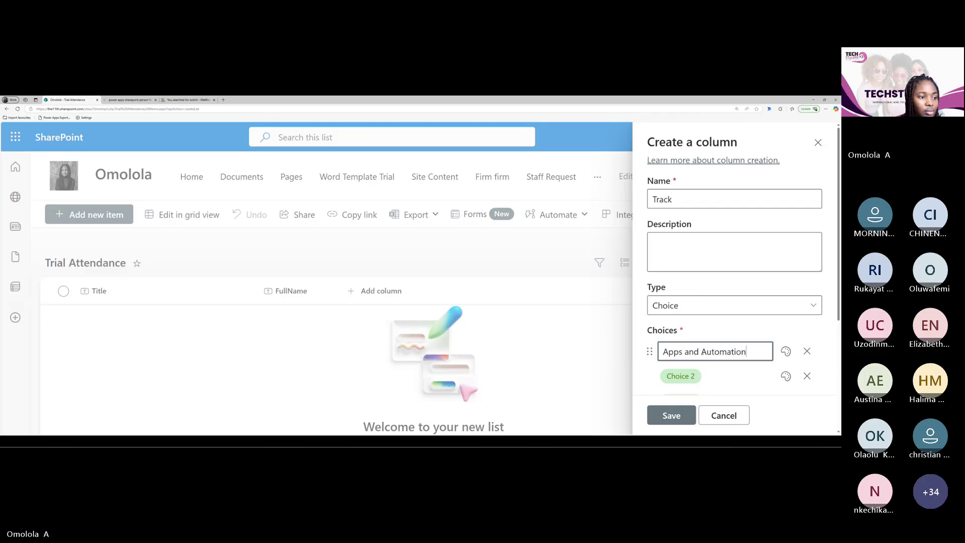
Change the second choice to 'Data Analysis with PowerBI'
{"action": "left_click", "coordinate": [709, 381]}
{"action": "key", "text": "BackSpace"}
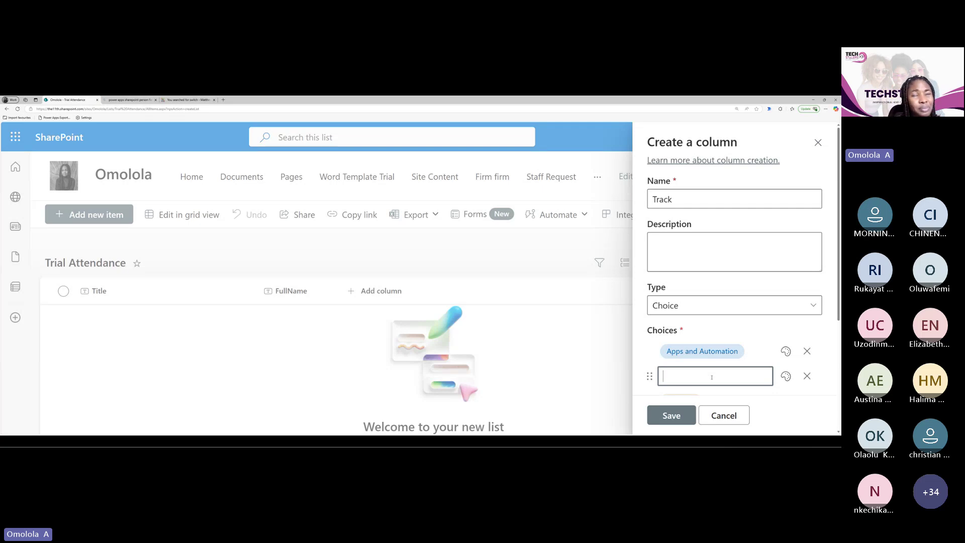
{"action": "type", "text": "Data"}
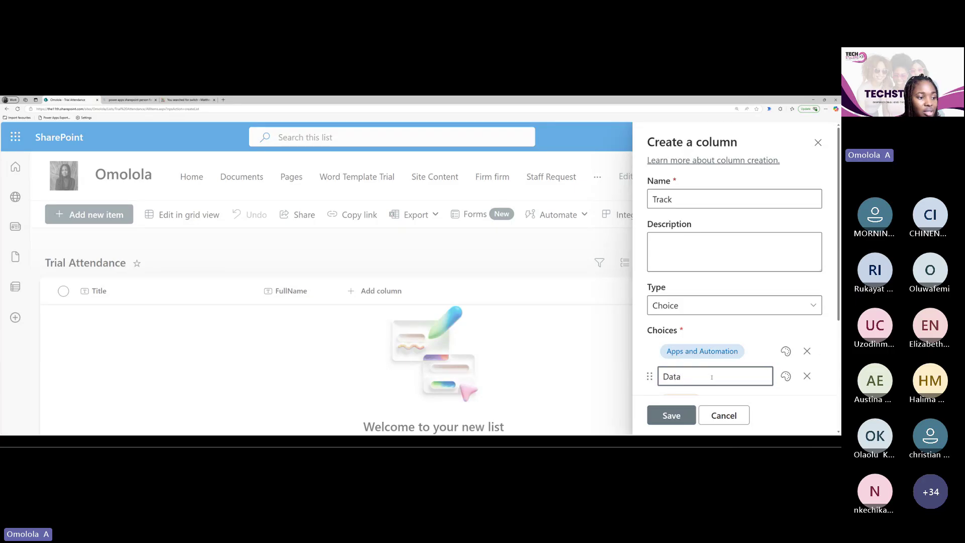
{"action": "type", "text": " ana"}
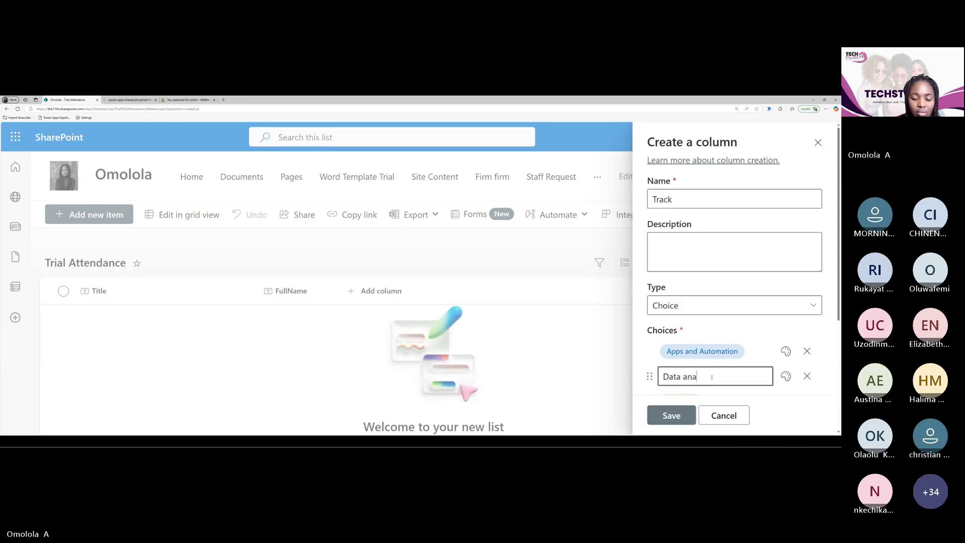
{"action": "type", "text": "lysis"}
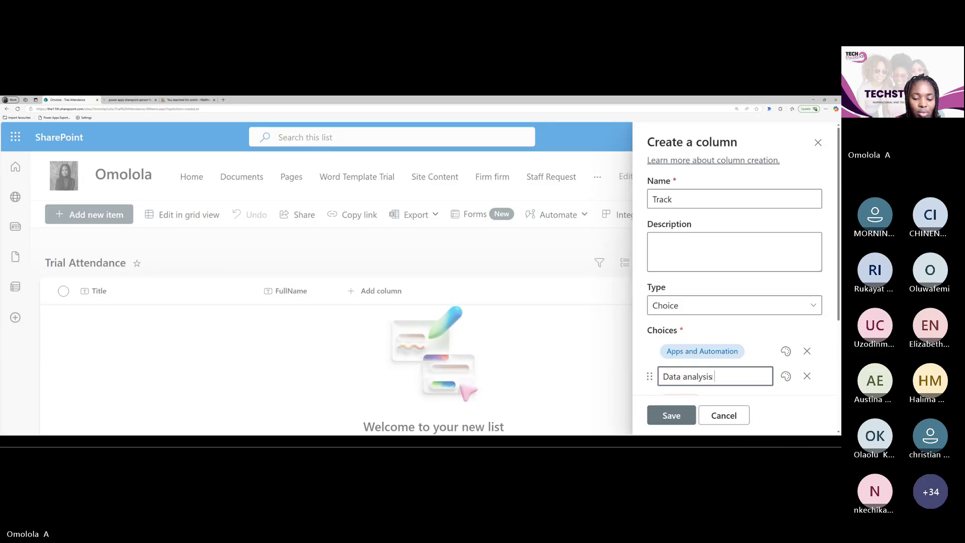
{"action": "type", "text": " with"}
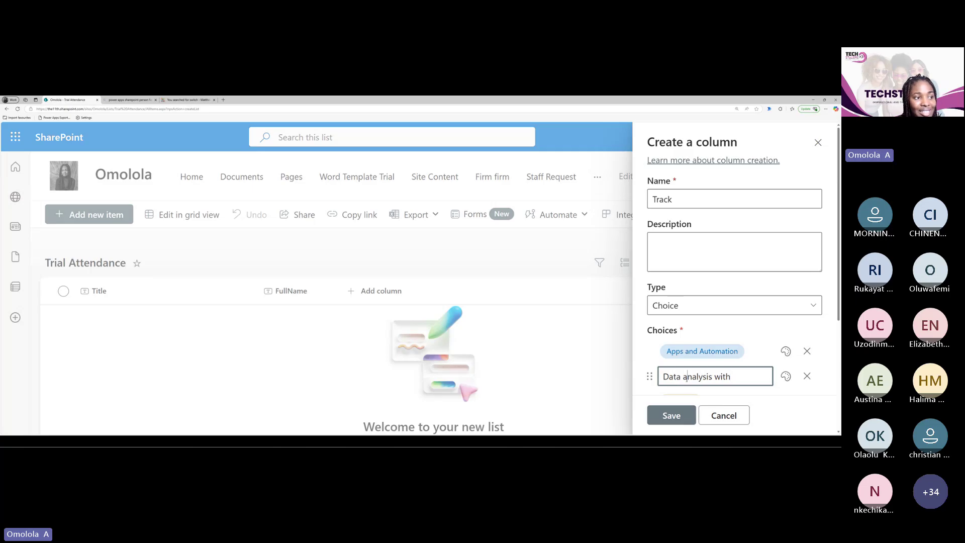
{"action": "left_click", "coordinate": [691, 377]}
{"action": "key", "text": "BackSpace"}
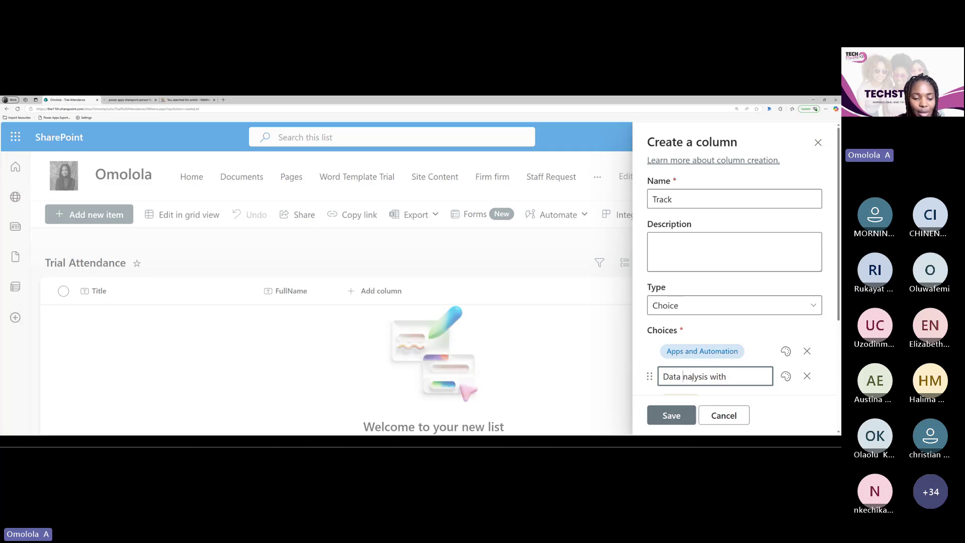
{"action": "type", "text": "A"}
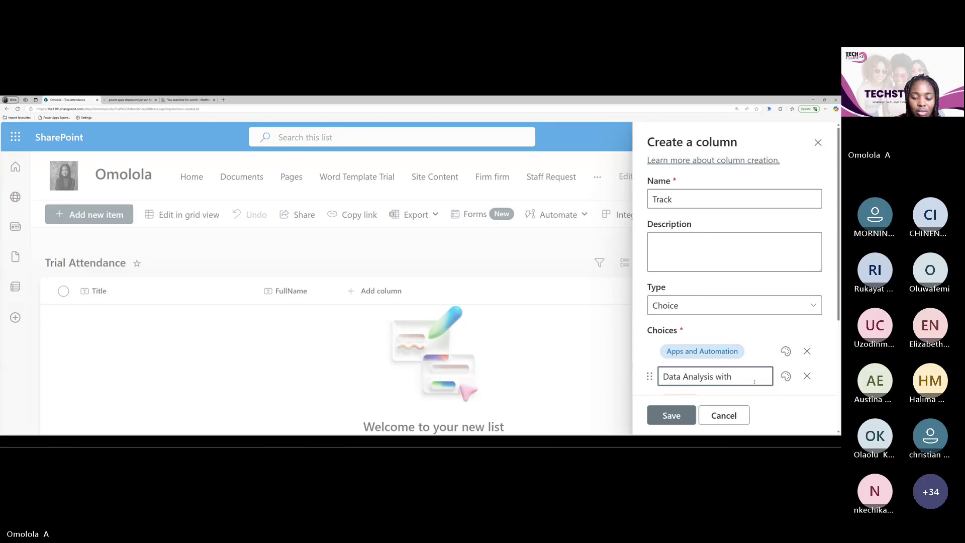
{"action": "type", "text": " PowerB"}
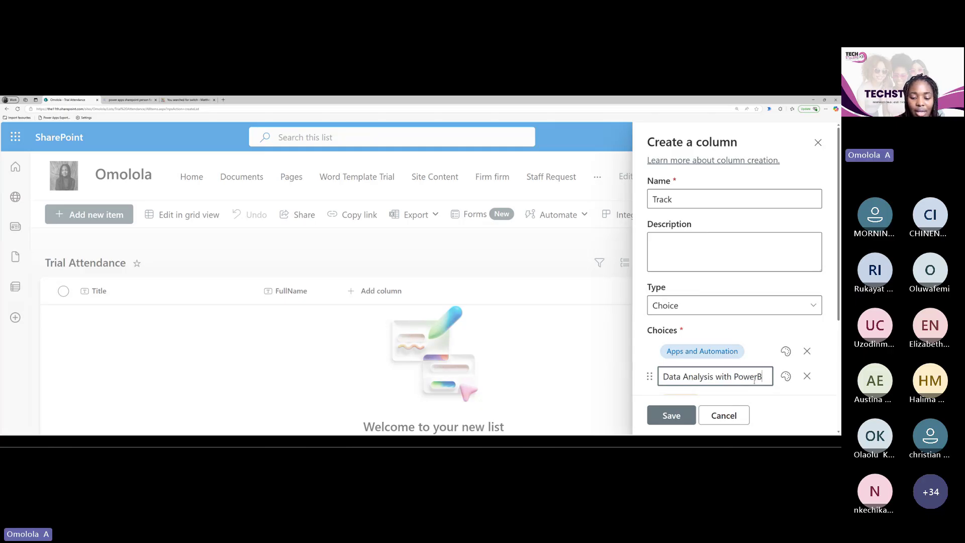
{"action": "type", "text": "i"}
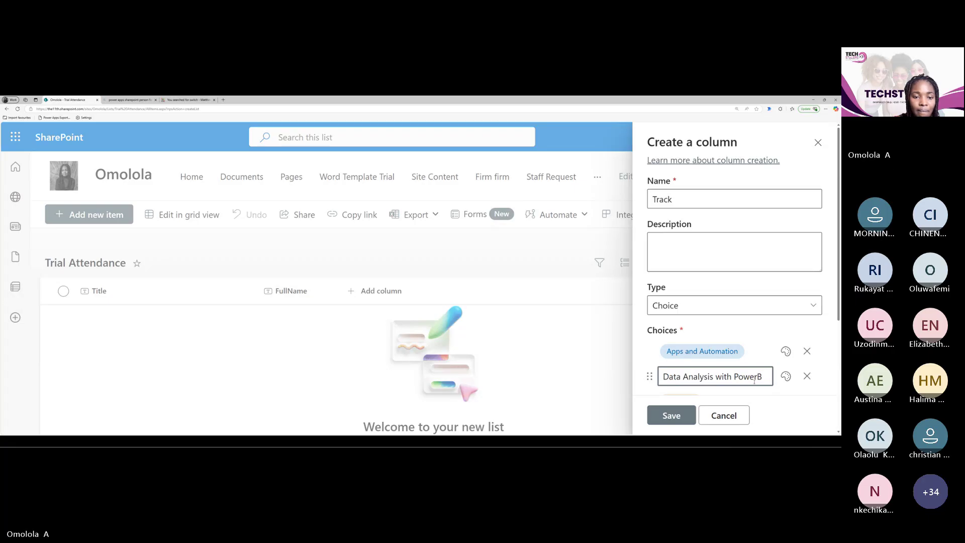
{"action": "key", "text": "BackSpace"}
{"action": "type", "text": "I"}
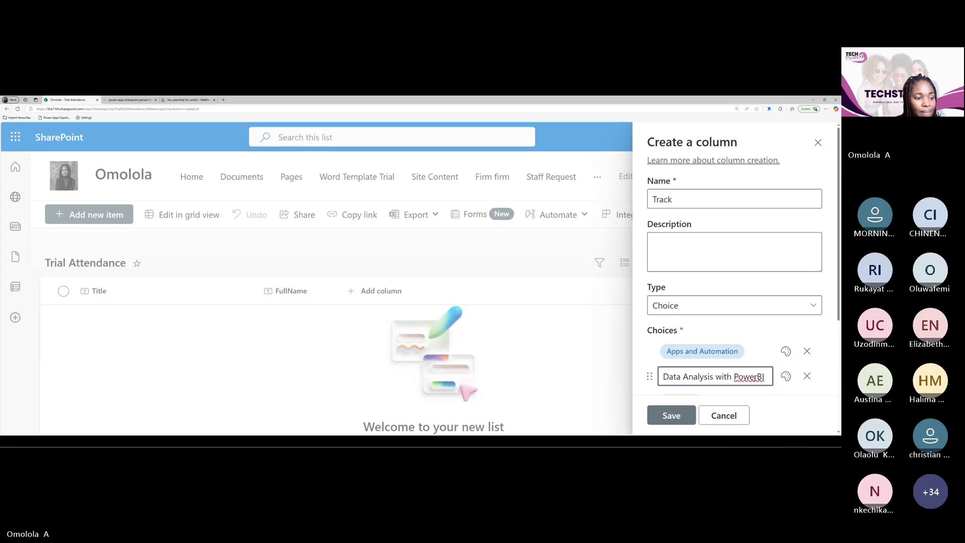
{"action": "scroll", "coordinate": [744, 352], "scroll_direction": "down", "scroll_amount": 3}
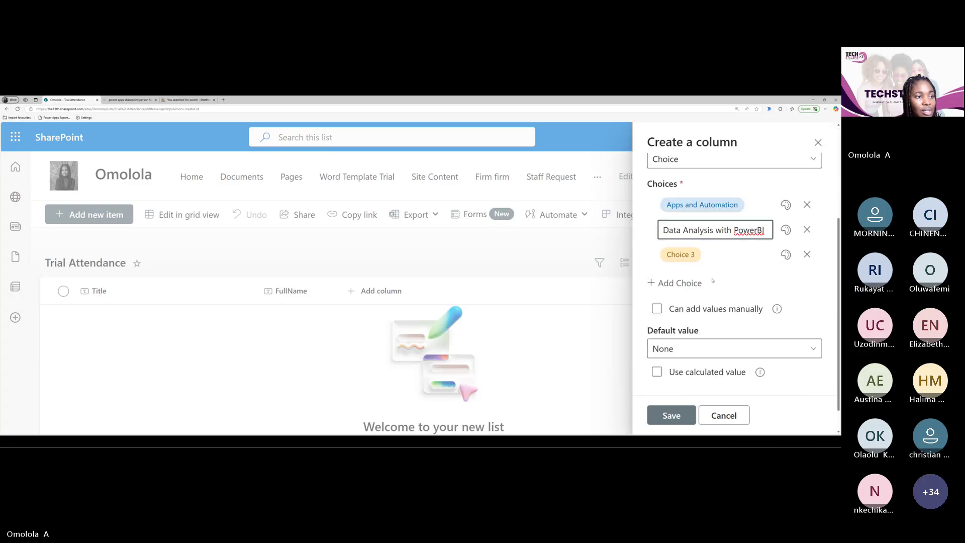
{"action": "triple_click", "coordinate": [711, 232]}
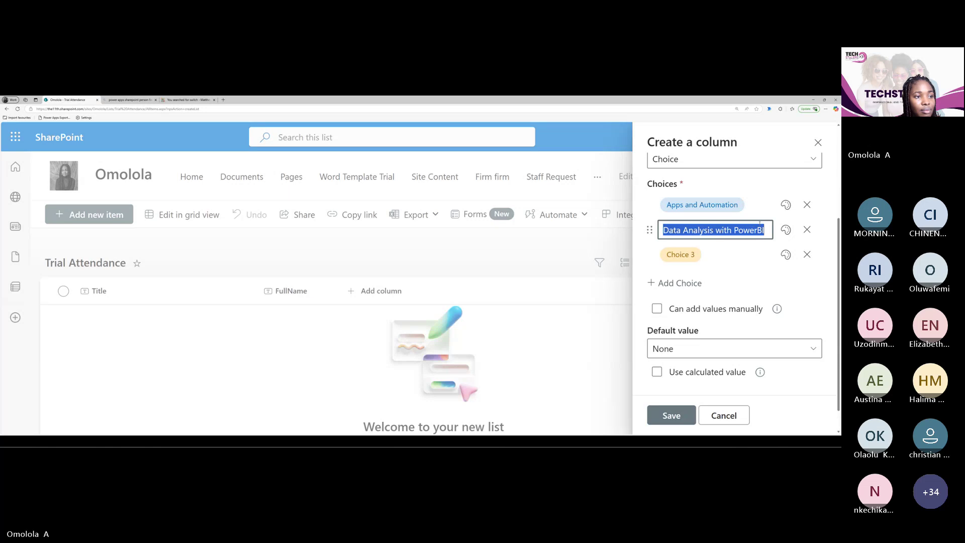
{"action": "left_click", "coordinate": [765, 229]}
{"action": "key", "text": "Return"}
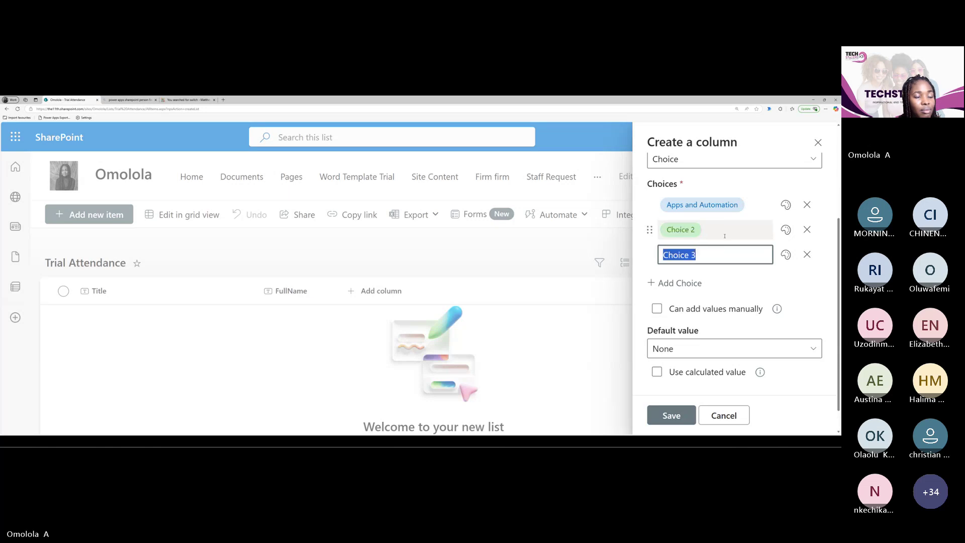
{"action": "left_click", "coordinate": [724, 232]}
{"action": "left_click", "coordinate": [766, 229]}
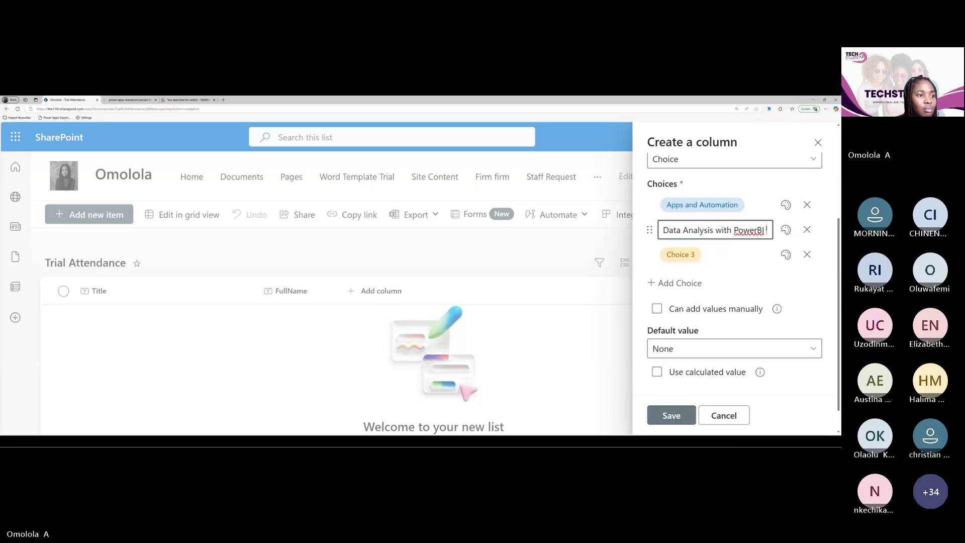
Enter 'Copilot Studio Essentials' as the third choice and save the Track column
{"action": "left_click", "coordinate": [712, 256]}
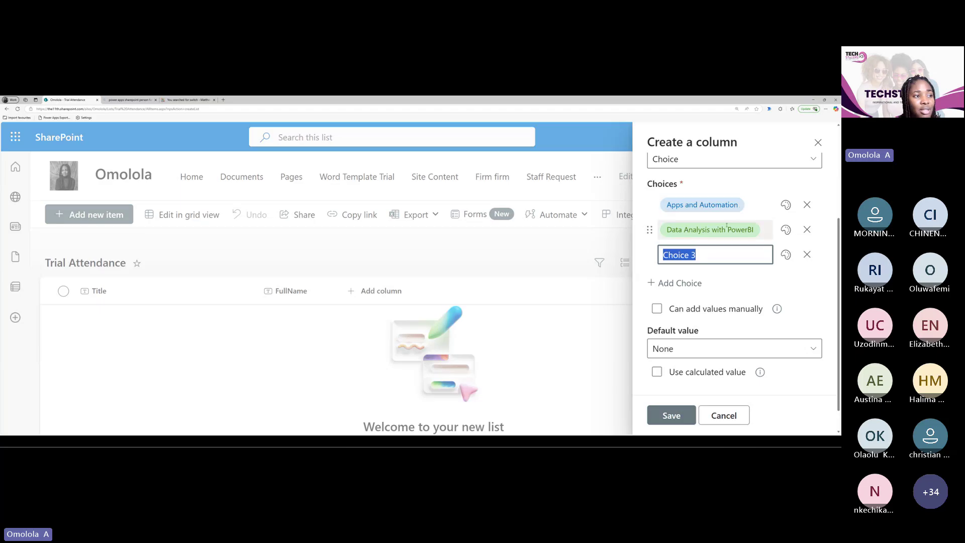
{"action": "left_click", "coordinate": [700, 255]}
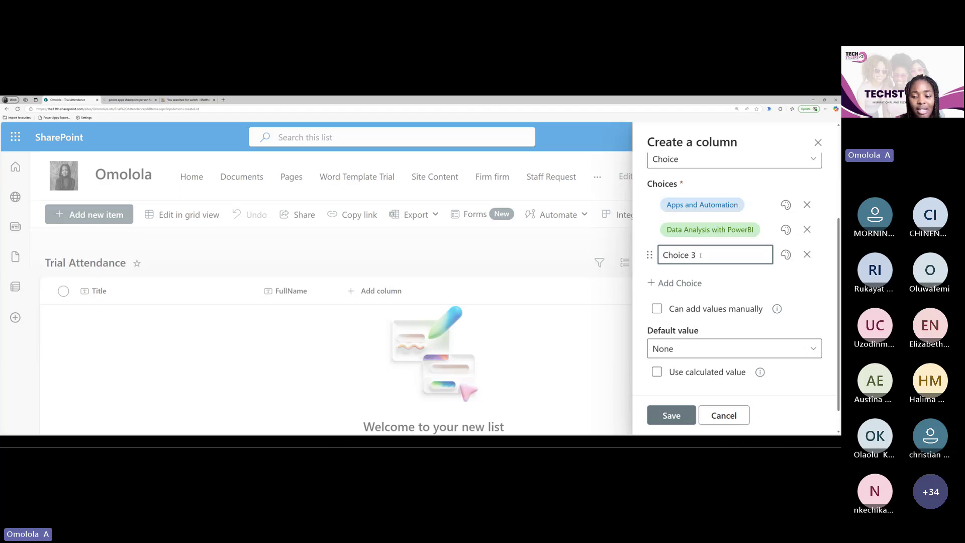
{"action": "key", "text": "BackSpace"}
{"action": "key", "text": "BackSpace"}
{"action": "key", "text": "BackSpace"}
{"action": "key", "text": "BackSpace"}
{"action": "key", "text": "BackSpace"}
{"action": "key", "text": "BackSpace"}
{"action": "key", "text": "BackSpace"}
{"action": "key", "text": "BackSpace"}
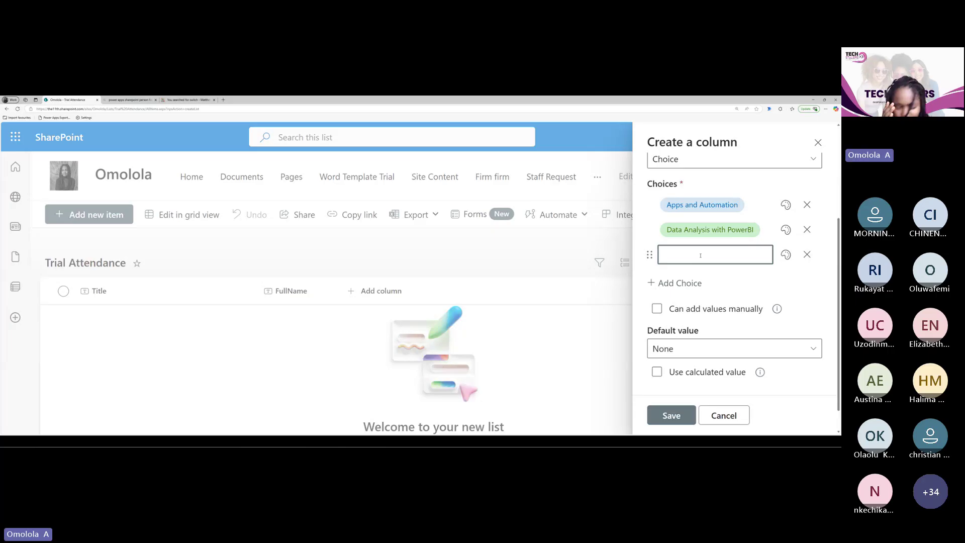
{"action": "type", "text": "C"}
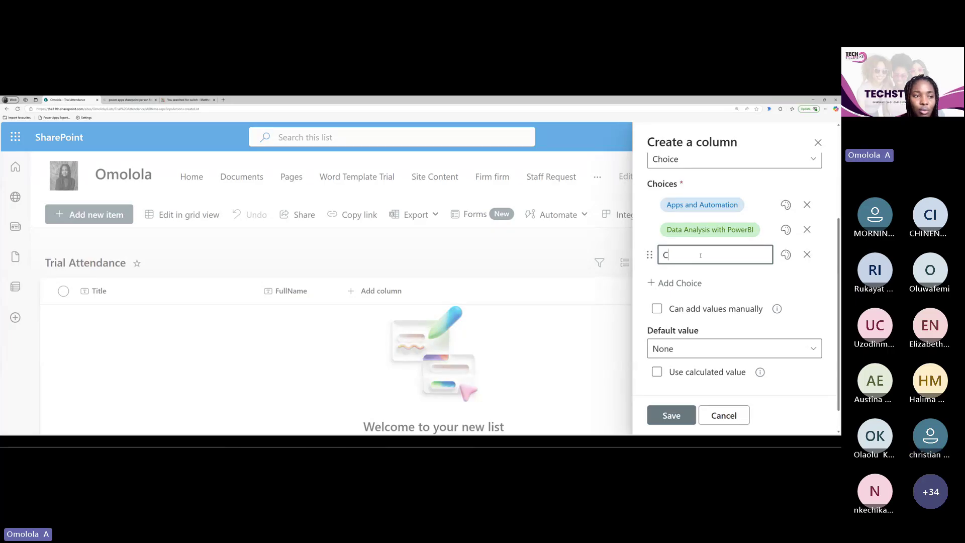
{"action": "type", "text": "opilot"}
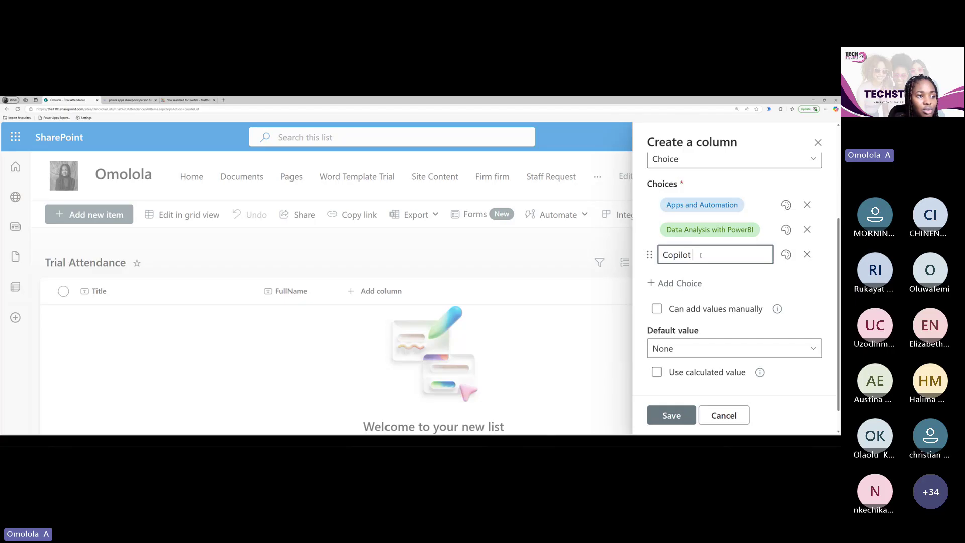
{"action": "type", "text": " Studi"}
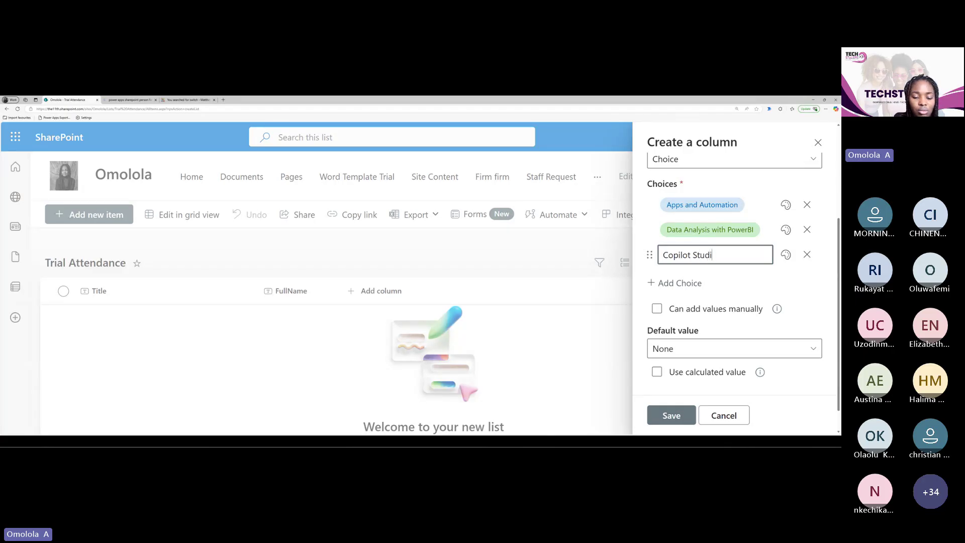
{"action": "type", "text": "o Essen"}
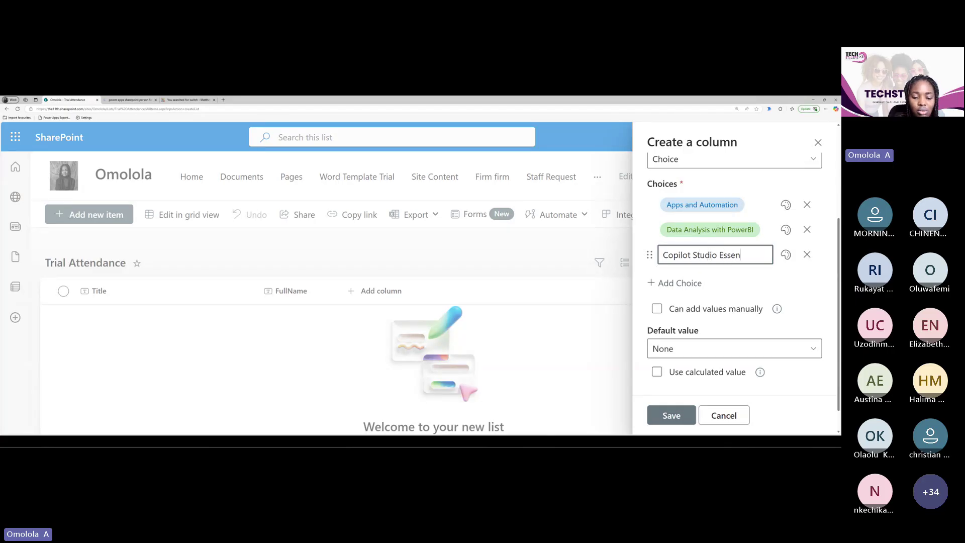
{"action": "type", "text": "tials"}
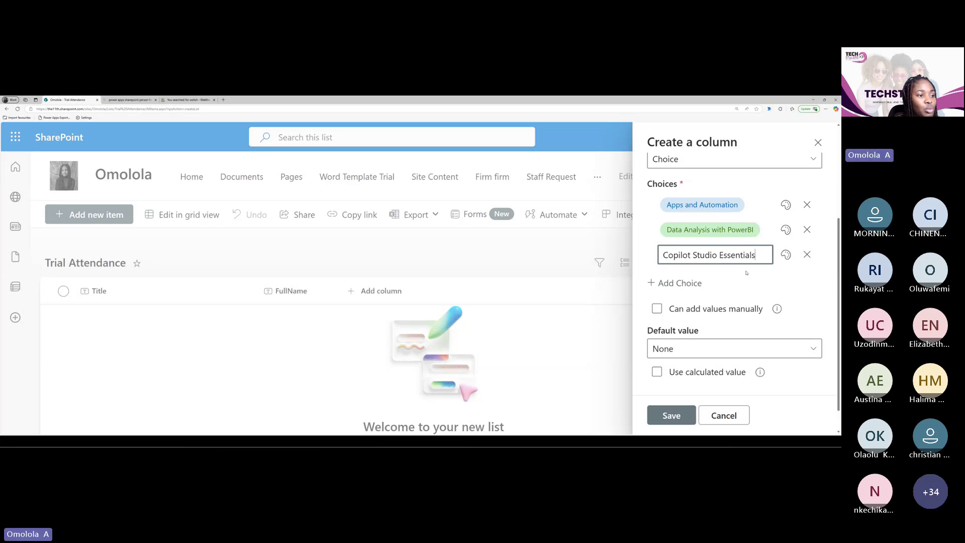
{"action": "left_click", "coordinate": [668, 417]}
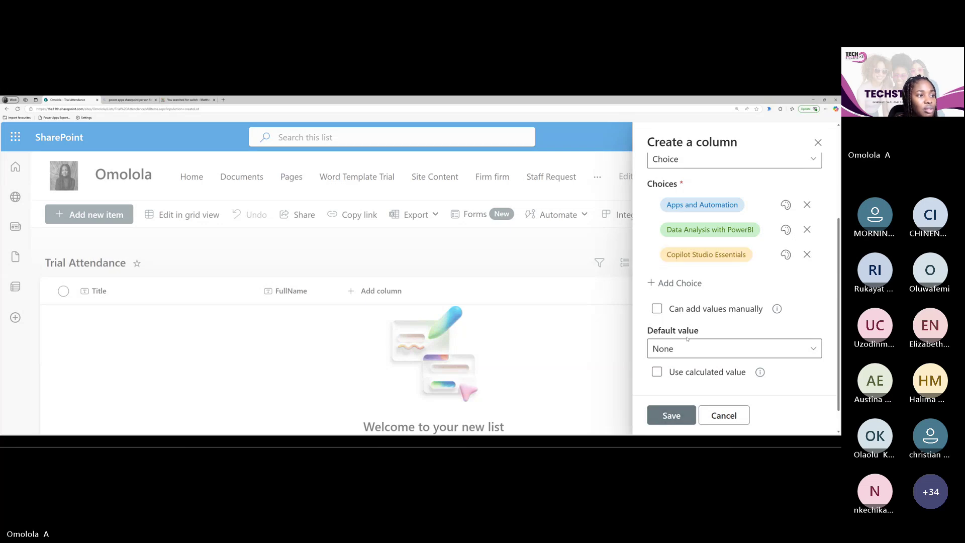
{"action": "scroll", "coordinate": [687, 342], "scroll_direction": "up", "scroll_amount": 3}
{"action": "scroll", "coordinate": [700, 283], "scroll_direction": "down", "scroll_amount": 1}
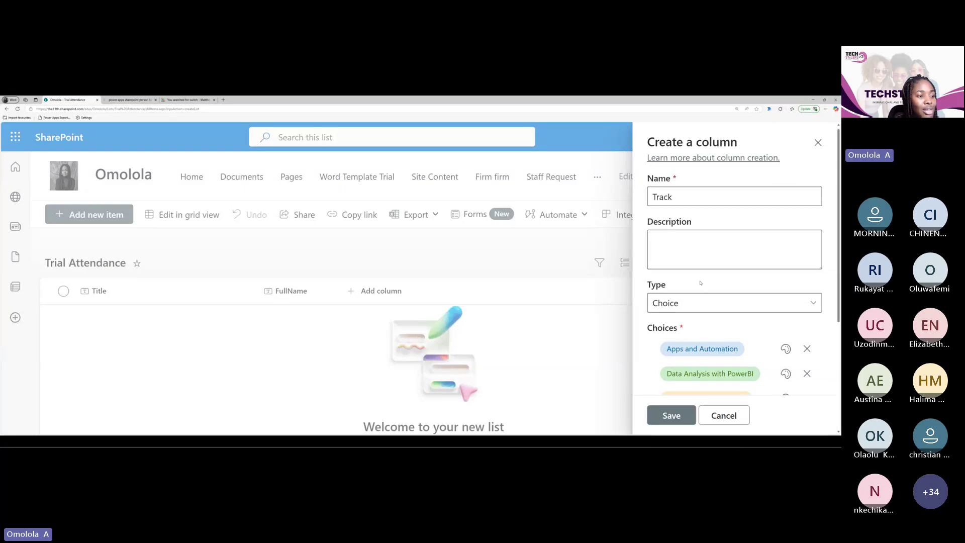
{"action": "scroll", "coordinate": [701, 283], "scroll_direction": "down", "scroll_amount": 3}
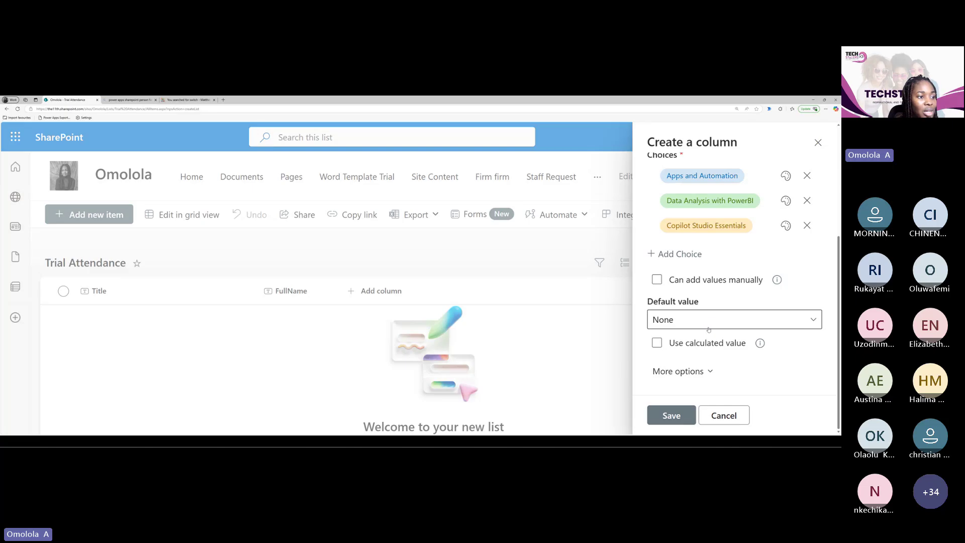
{"action": "left_click", "coordinate": [676, 421]}
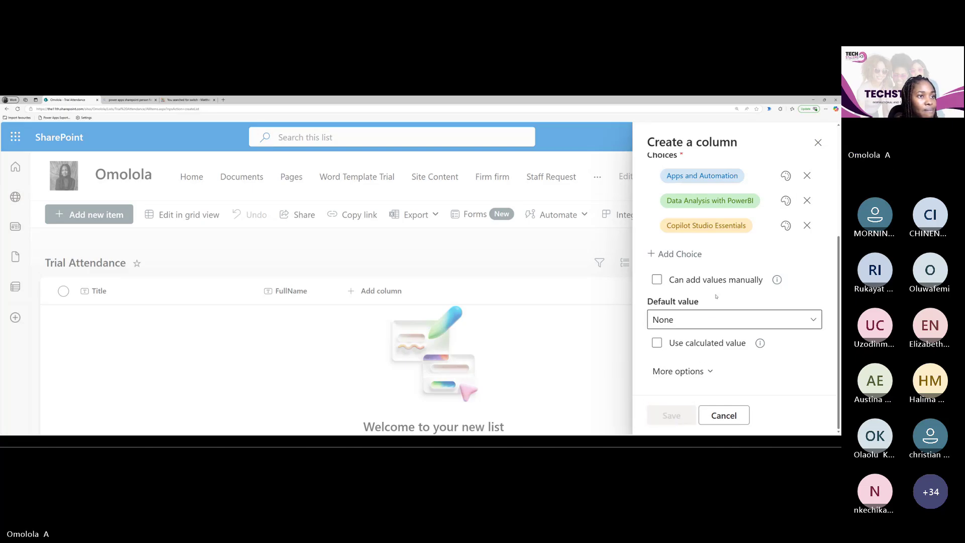
Close the column panel, then start a Date and time column and discard it unsaved
{"action": "left_click", "coordinate": [817, 142]}
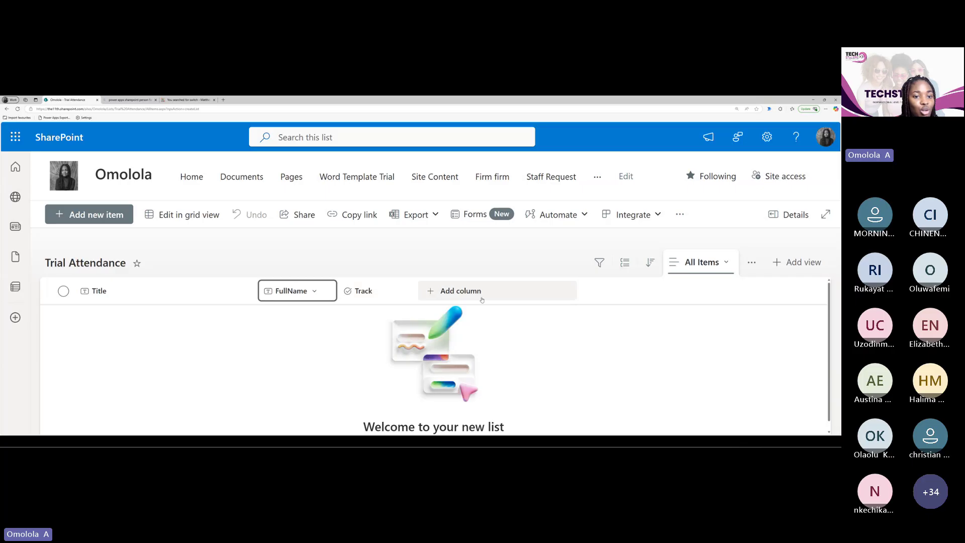
{"action": "left_click", "coordinate": [706, 291]}
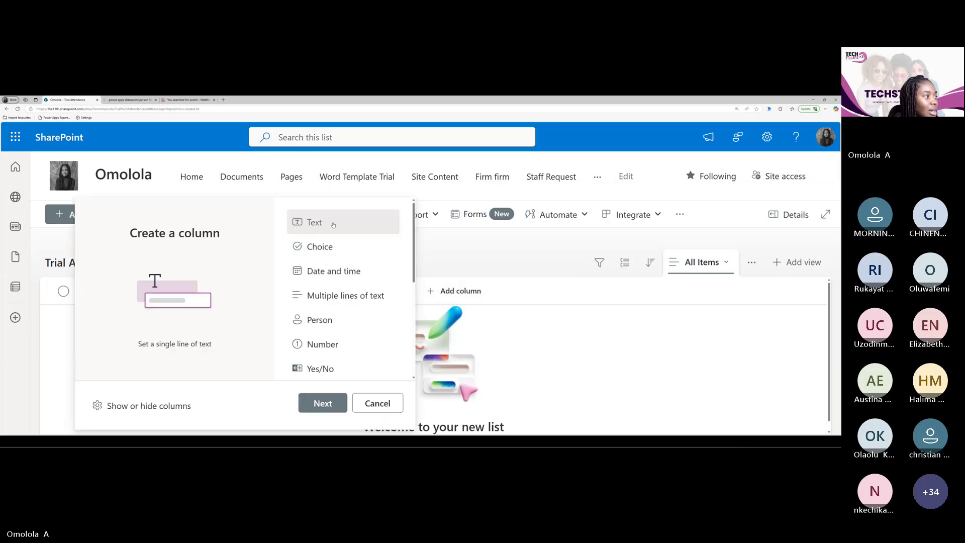
{"action": "left_click", "coordinate": [341, 273]}
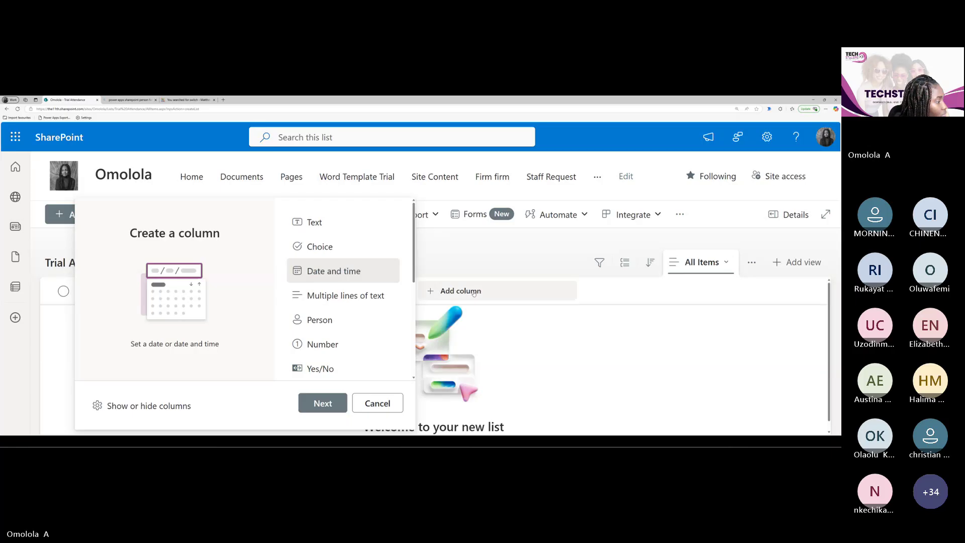
{"action": "left_click", "coordinate": [323, 404]}
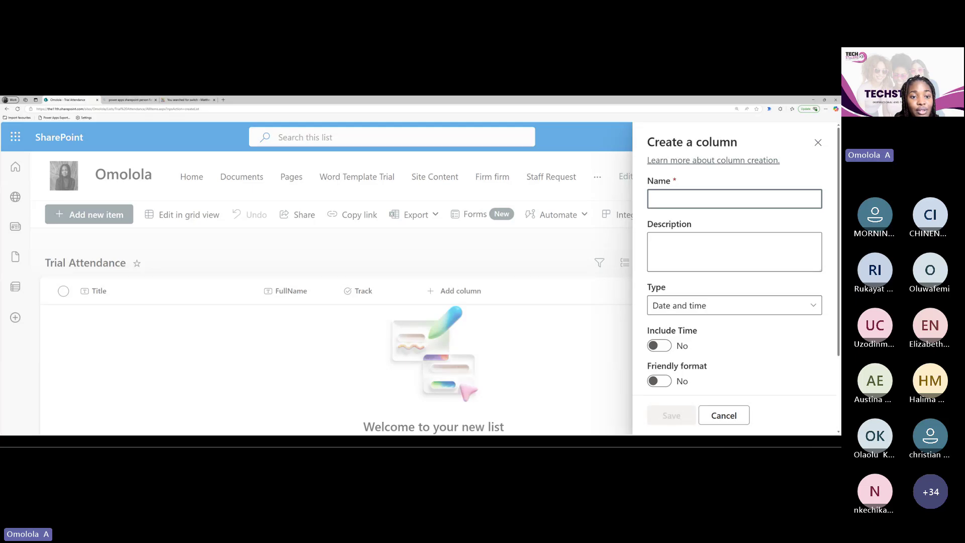
{"action": "left_click", "coordinate": [818, 143]}
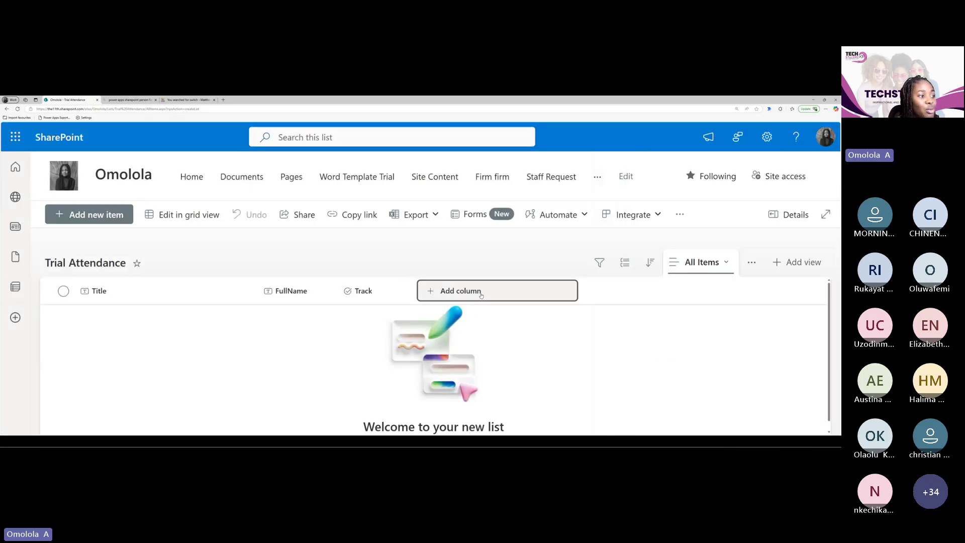
Save a Date and time column named 'Date' with Include Time left off
{"action": "left_click", "coordinate": [481, 296]}
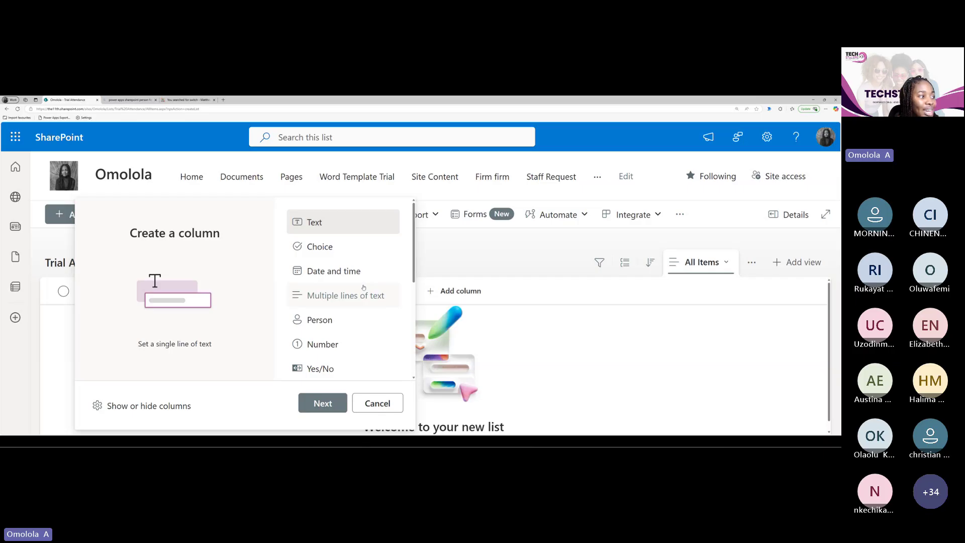
{"action": "left_click", "coordinate": [334, 274]}
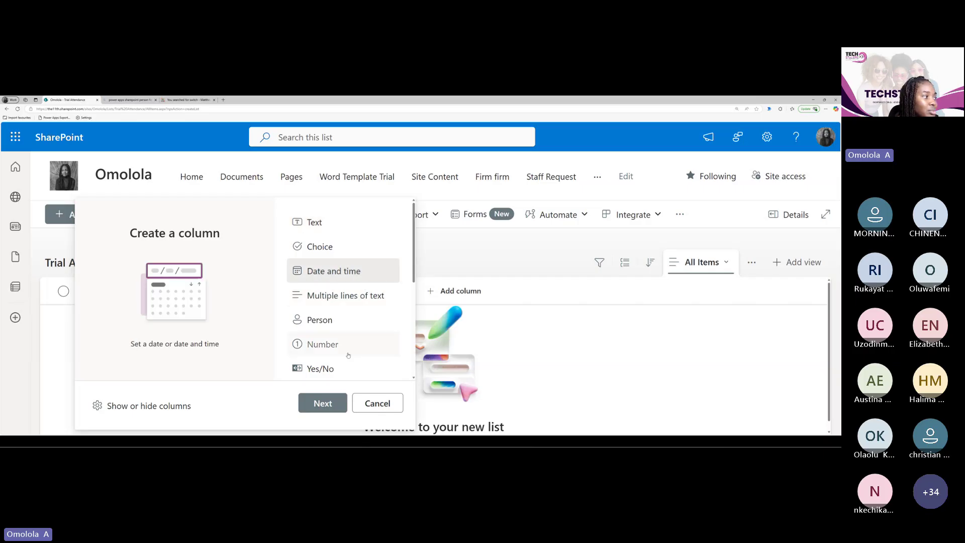
{"action": "left_click", "coordinate": [323, 403]}
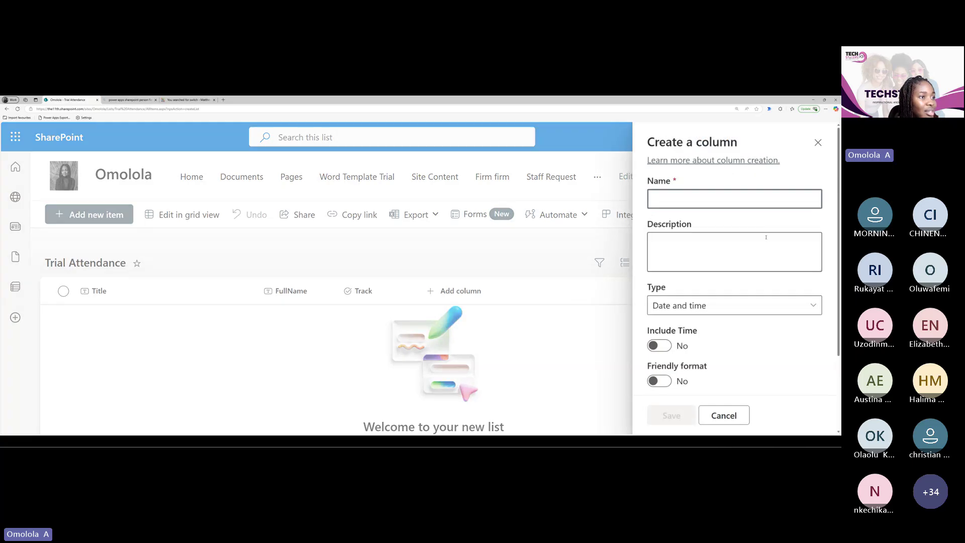
{"action": "left_click", "coordinate": [659, 201]}
{"action": "type", "text": "Date"}
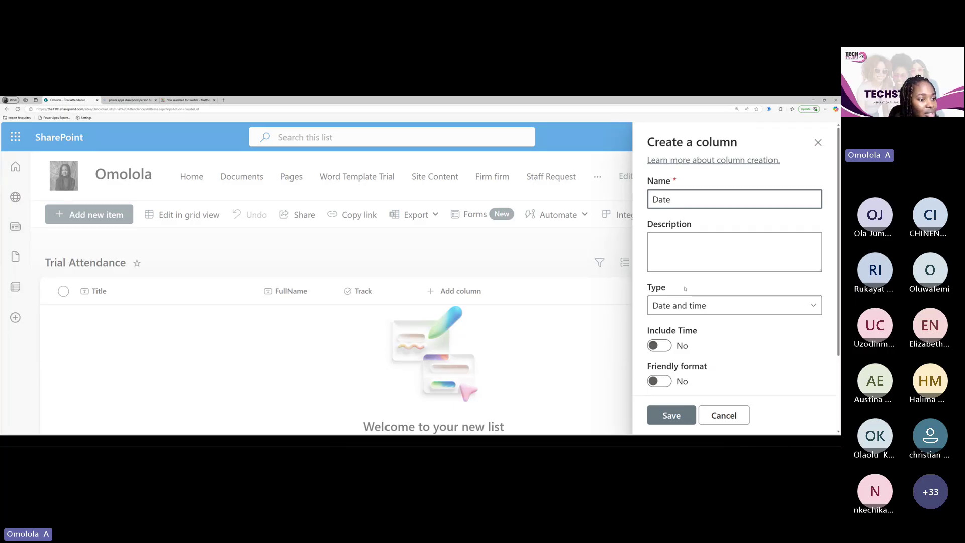
{"action": "scroll", "coordinate": [679, 402], "scroll_direction": "down", "scroll_amount": 2}
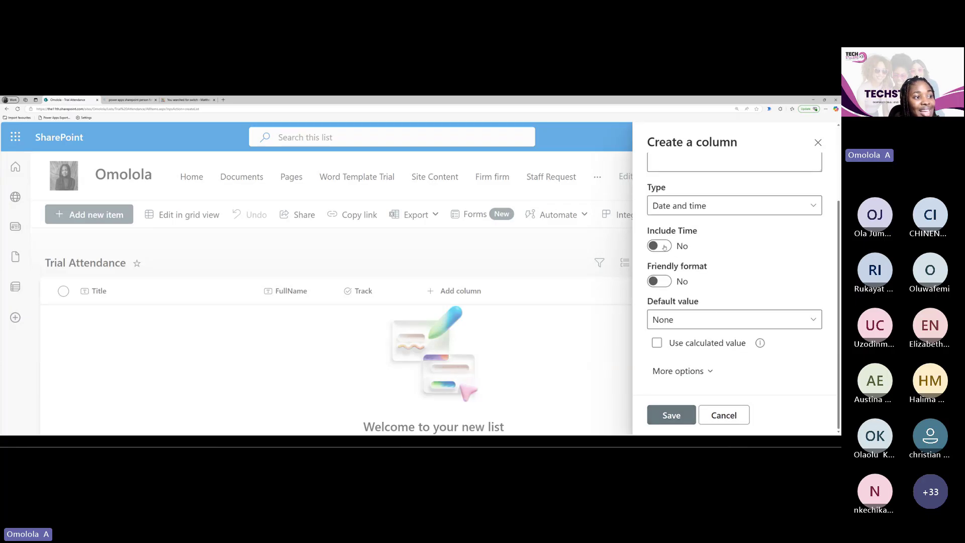
{"action": "left_click", "coordinate": [655, 248]}
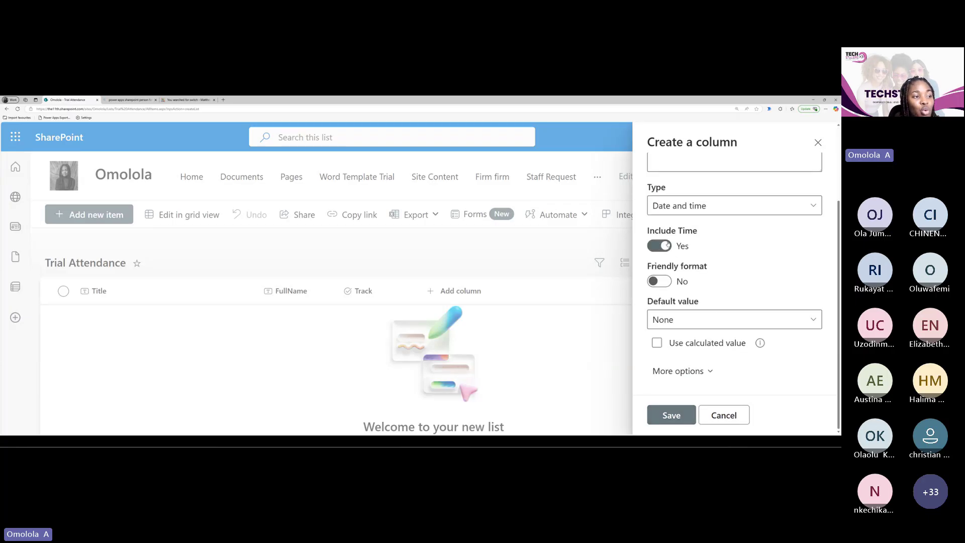
{"action": "left_click", "coordinate": [666, 246]}
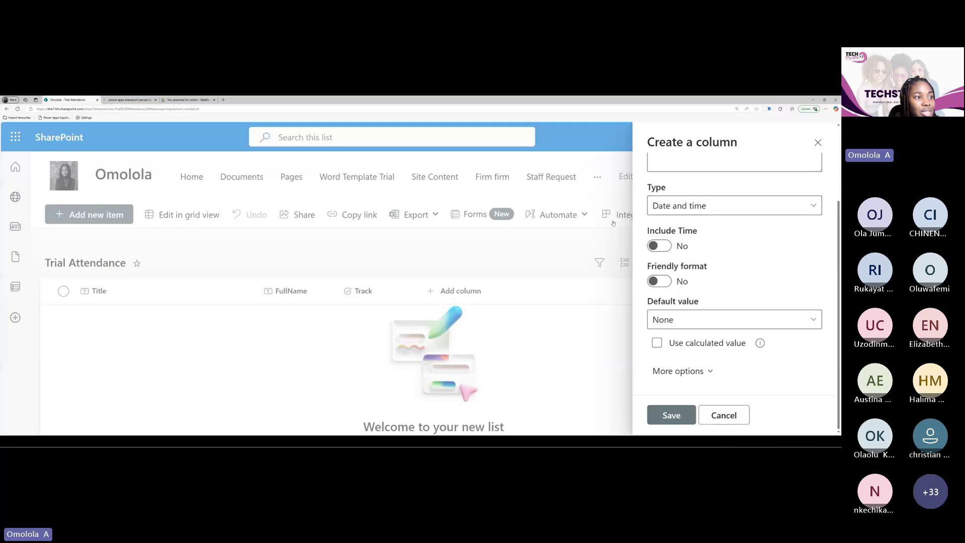
{"action": "left_click", "coordinate": [684, 420]}
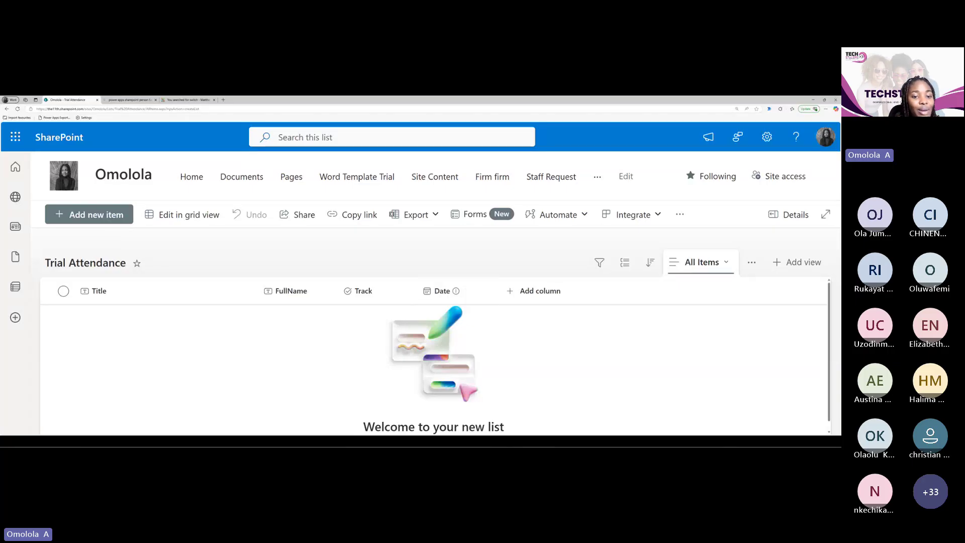
Start adding a column and browse the available column types
{"action": "left_click", "coordinate": [557, 297]}
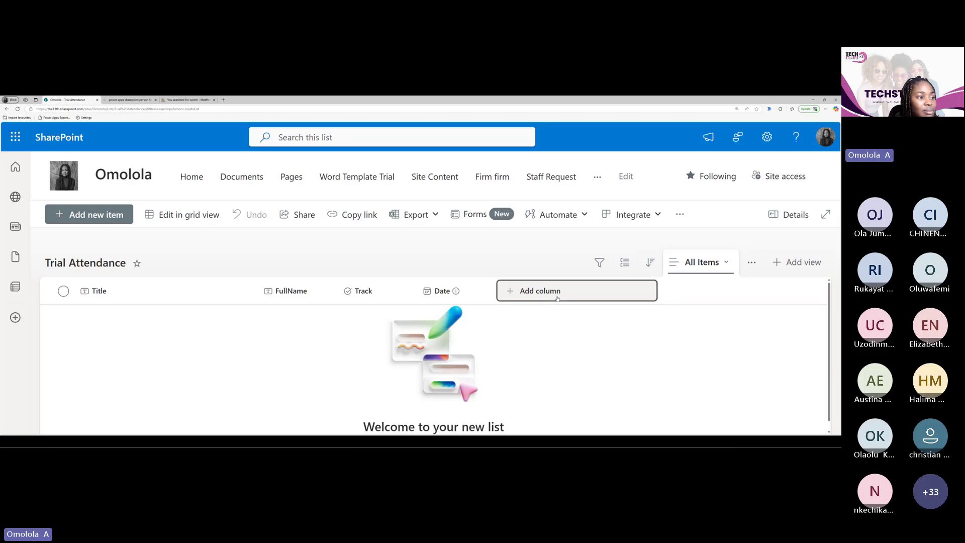
{"action": "scroll", "coordinate": [483, 327], "scroll_direction": "down", "scroll_amount": 1}
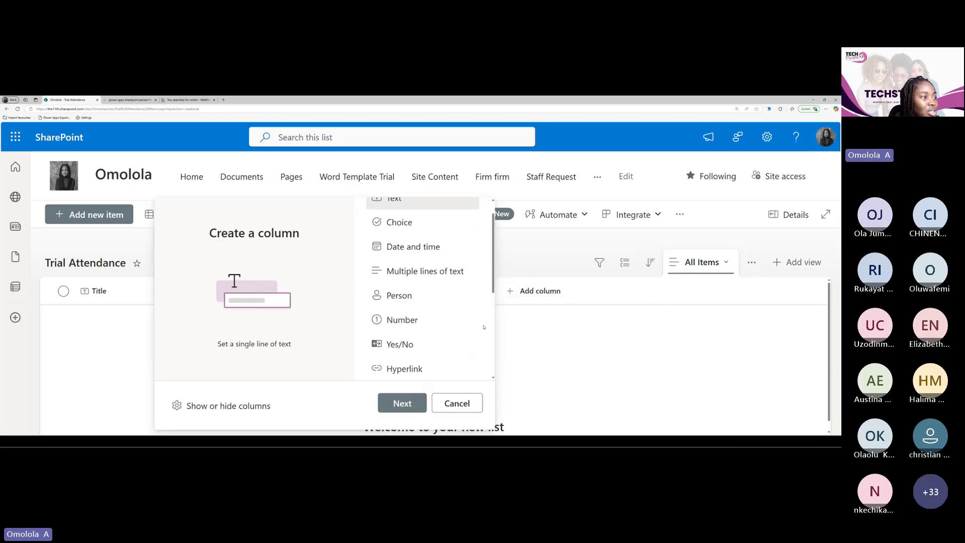
{"action": "scroll", "coordinate": [483, 327], "scroll_direction": "down", "scroll_amount": 3}
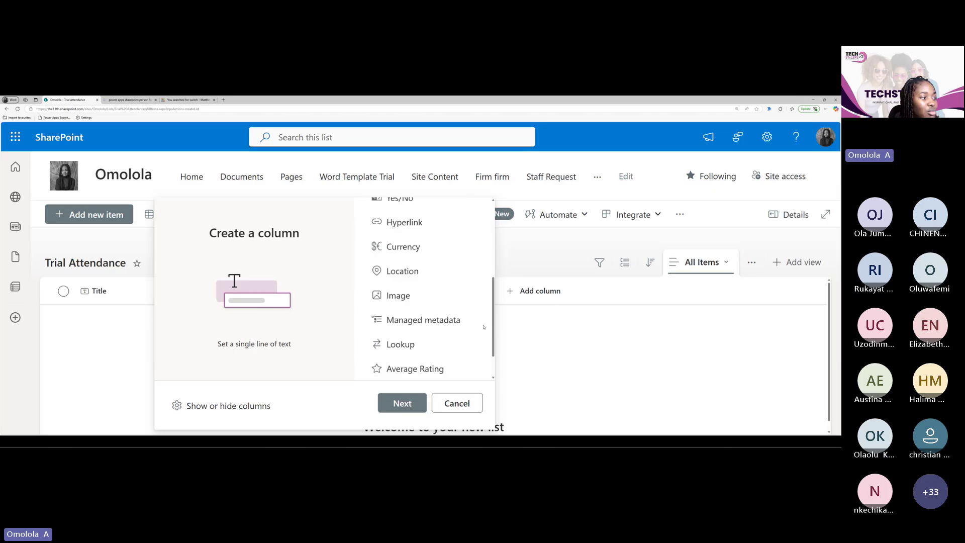
{"action": "scroll", "coordinate": [483, 327], "scroll_direction": "down", "scroll_amount": 1}
{"action": "scroll", "coordinate": [484, 327], "scroll_direction": "up", "scroll_amount": 3}
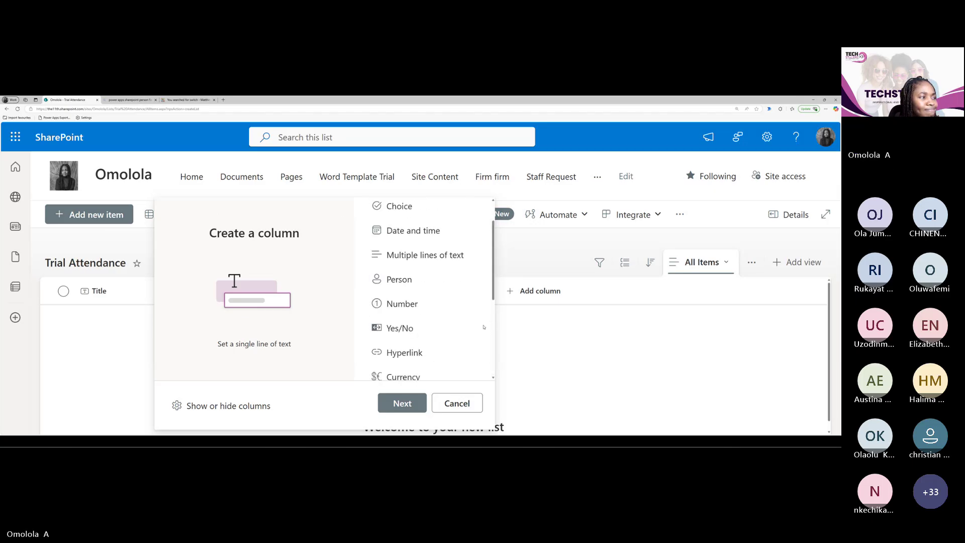
{"action": "scroll", "coordinate": [484, 328], "scroll_direction": "up", "scroll_amount": 2}
{"action": "scroll", "coordinate": [484, 327], "scroll_direction": "down", "scroll_amount": 4}
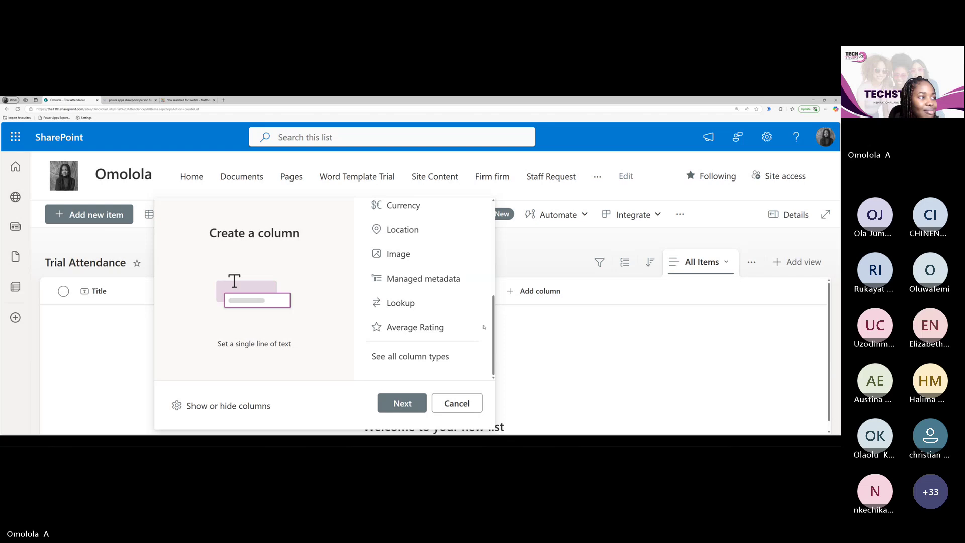
{"action": "scroll", "coordinate": [483, 328], "scroll_direction": "up", "scroll_amount": 1}
{"action": "scroll", "coordinate": [484, 327], "scroll_direction": "up", "scroll_amount": 3}
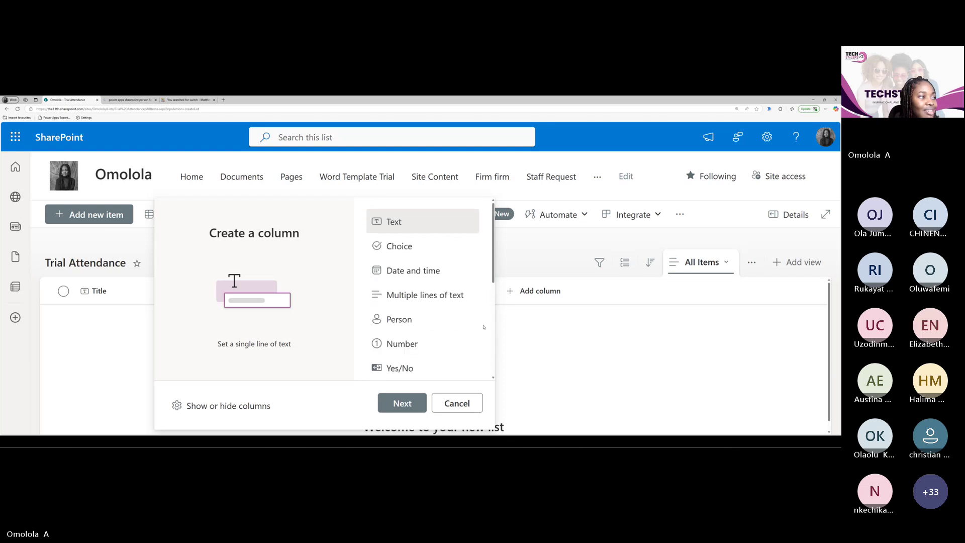
{"action": "scroll", "coordinate": [484, 327], "scroll_direction": "down", "scroll_amount": 2}
{"action": "scroll", "coordinate": [483, 327], "scroll_direction": "down", "scroll_amount": 3}
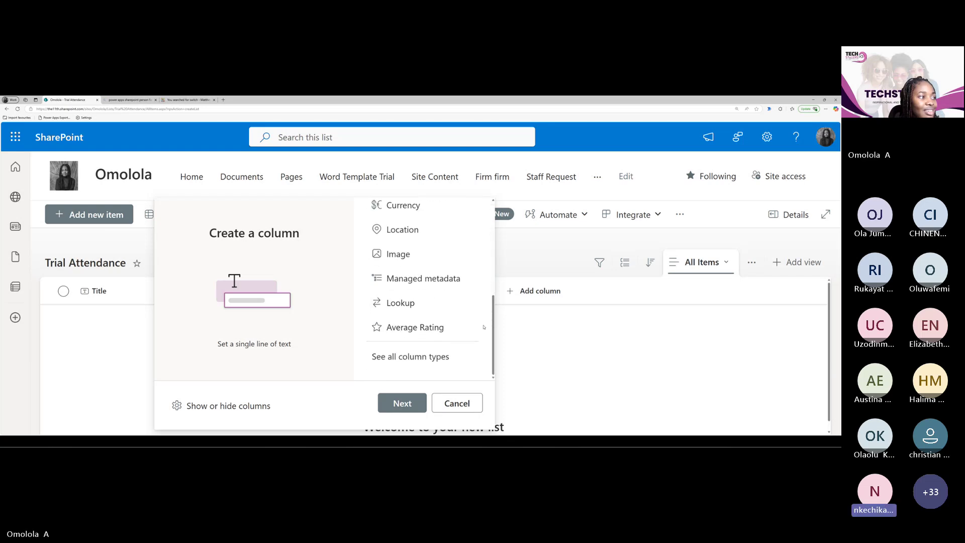
{"action": "scroll", "coordinate": [484, 327], "scroll_direction": "up", "scroll_amount": 3}
{"action": "scroll", "coordinate": [484, 327], "scroll_direction": "up", "scroll_amount": 2}
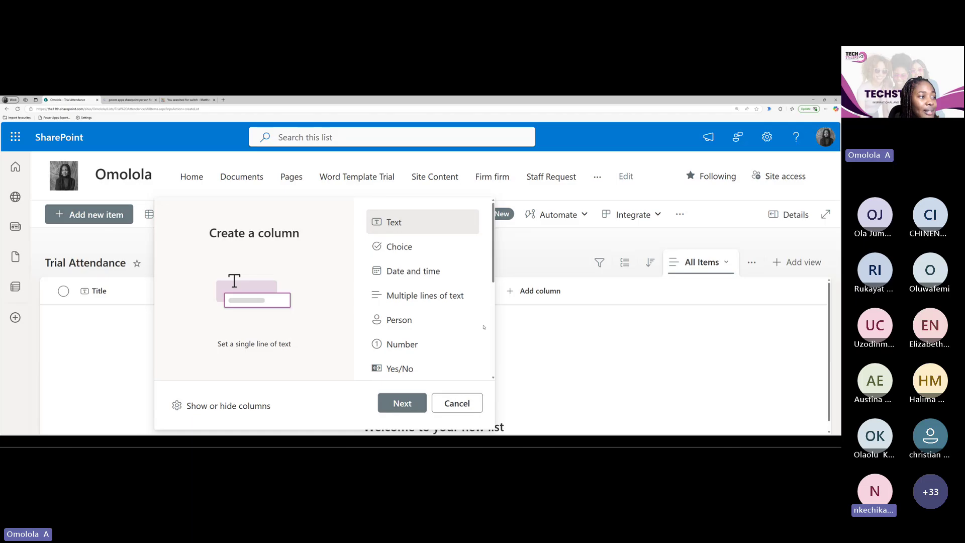
{"action": "scroll", "coordinate": [483, 327], "scroll_direction": "down", "scroll_amount": 2}
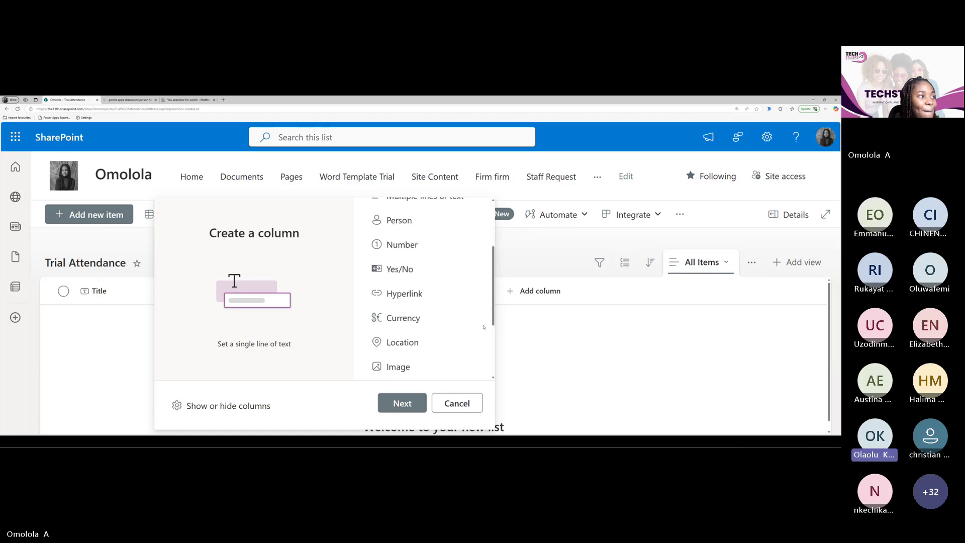
{"action": "scroll", "coordinate": [484, 327], "scroll_direction": "down", "scroll_amount": 3}
{"action": "scroll", "coordinate": [484, 327], "scroll_direction": "up", "scroll_amount": 3}
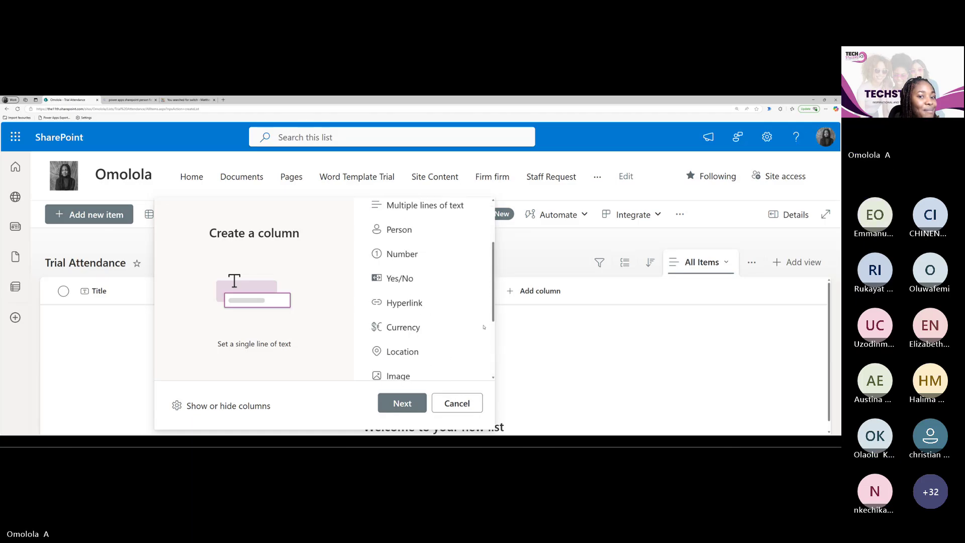
{"action": "scroll", "coordinate": [483, 327], "scroll_direction": "up", "scroll_amount": 2}
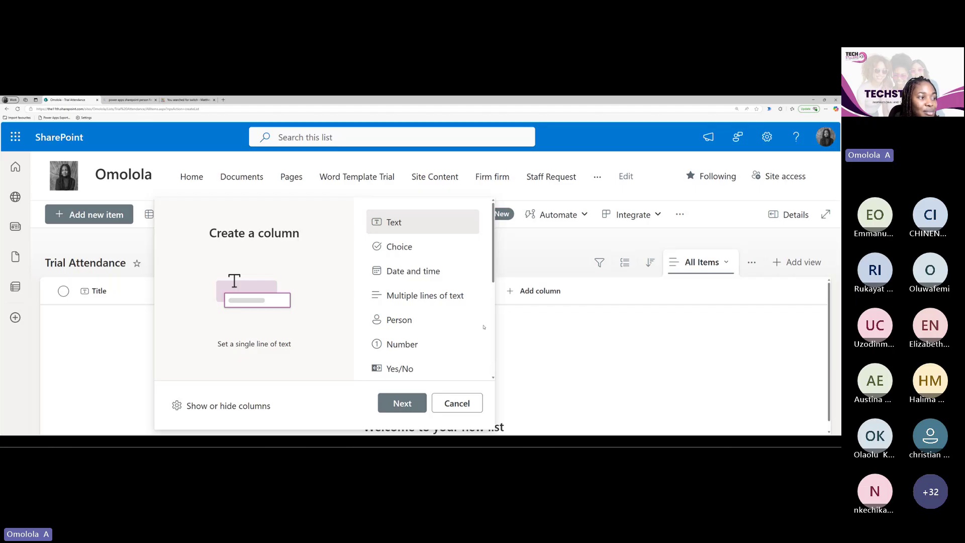
{"action": "scroll", "coordinate": [483, 344], "scroll_direction": "down", "scroll_amount": 2}
{"action": "scroll", "coordinate": [484, 344], "scroll_direction": "down", "scroll_amount": 3}
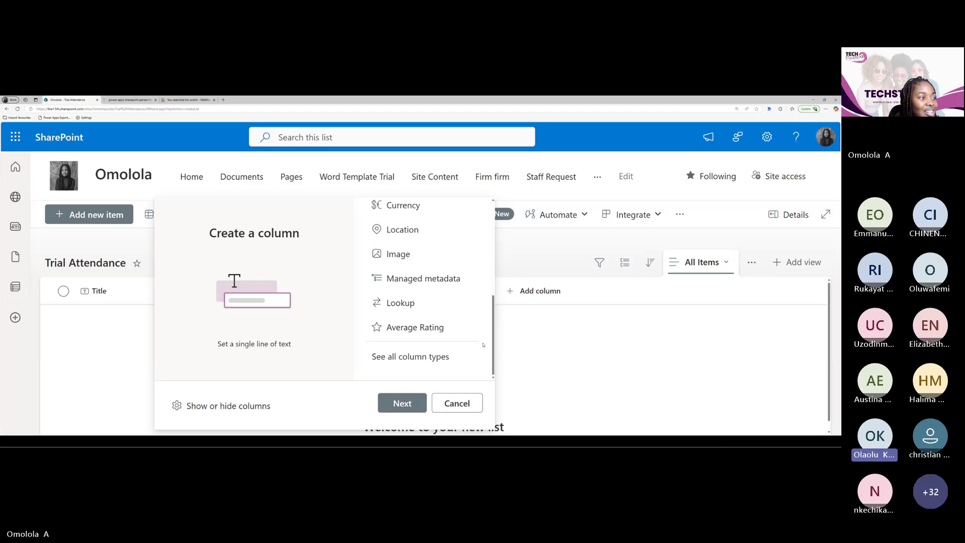
{"action": "scroll", "coordinate": [484, 345], "scroll_direction": "up", "scroll_amount": 2}
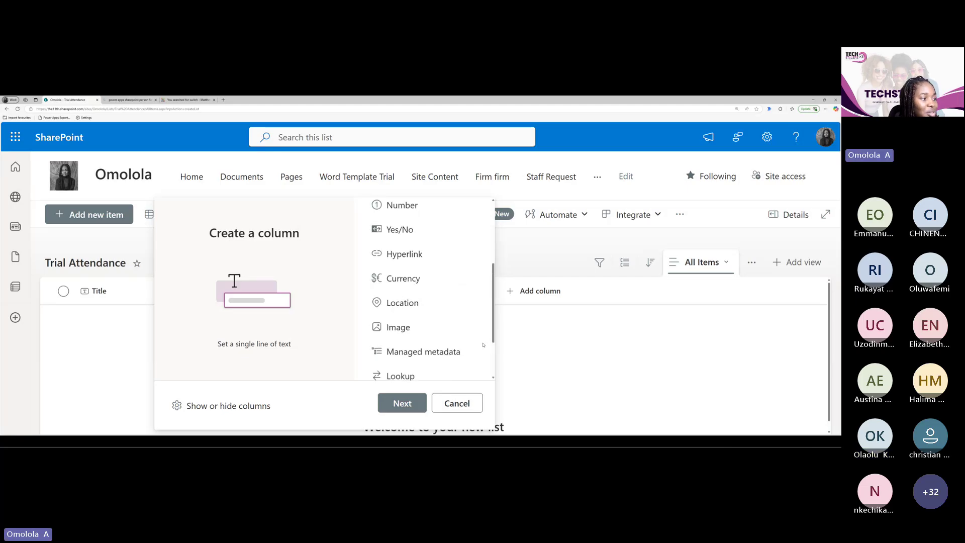
{"action": "scroll", "coordinate": [484, 345], "scroll_direction": "down", "scroll_amount": 2}
Preview the Average Rating type, cancel it, and reopen the column type picker
{"action": "left_click", "coordinate": [455, 337]}
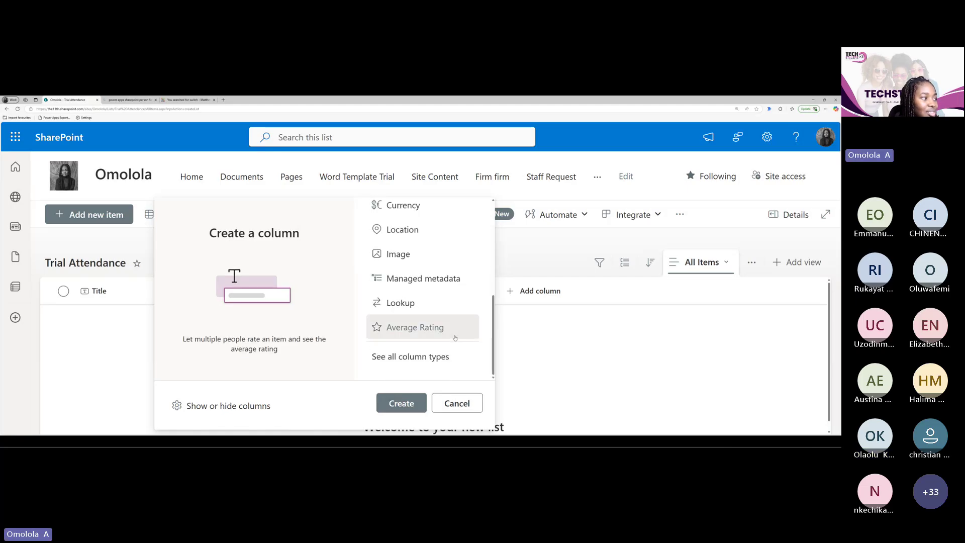
{"action": "left_click", "coordinate": [456, 403]}
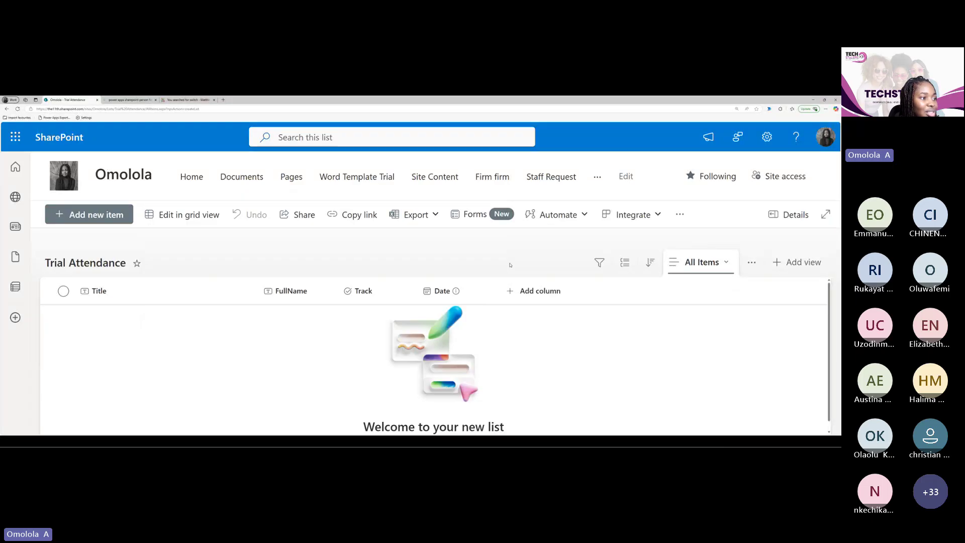
{"action": "left_click", "coordinate": [529, 293]}
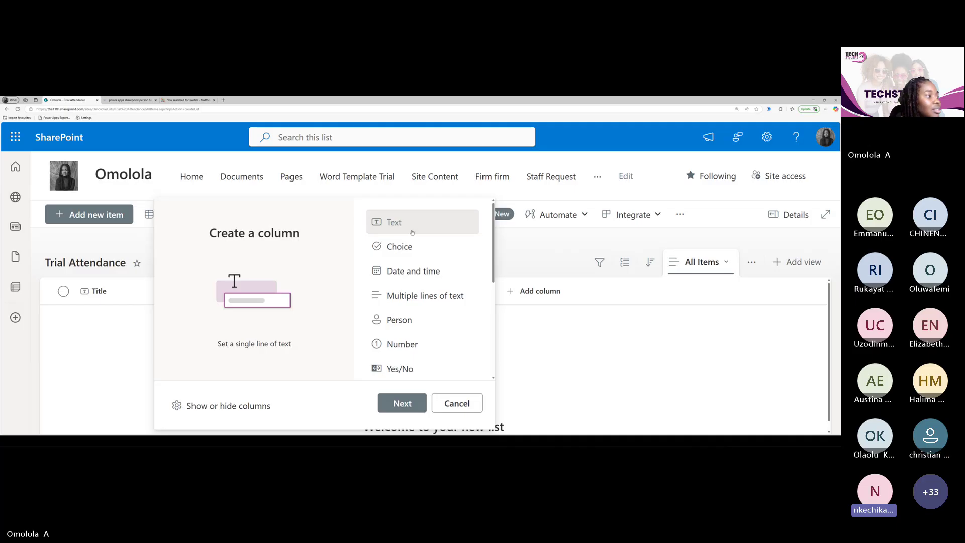
Save a Multiple lines of text column named 'Feedback', with More options expanded
{"action": "left_click", "coordinate": [398, 297]}
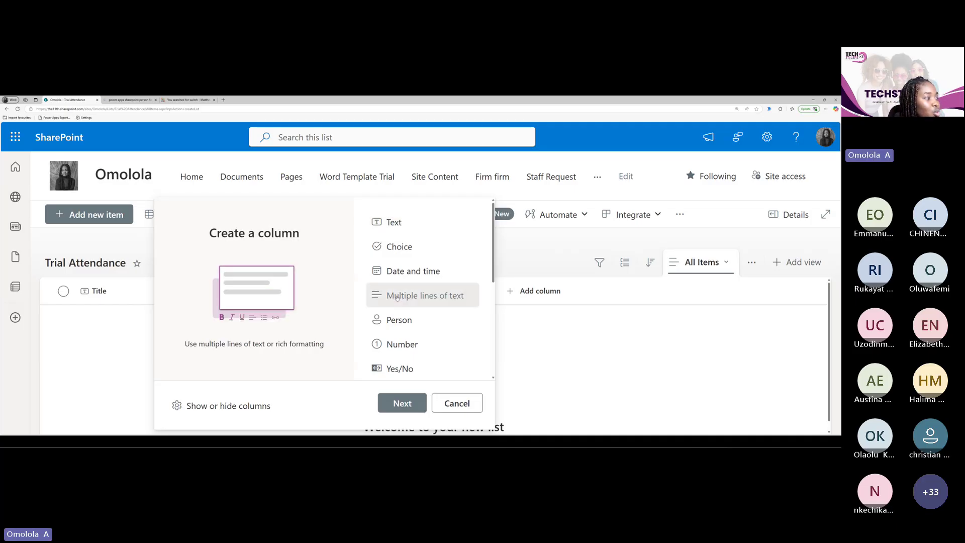
{"action": "left_click", "coordinate": [402, 403]}
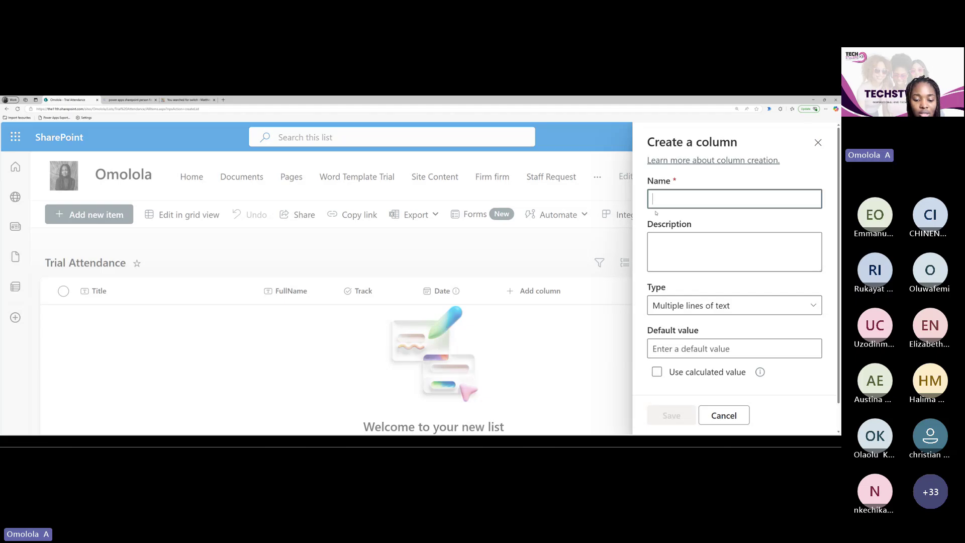
{"action": "type", "text": "Feed"}
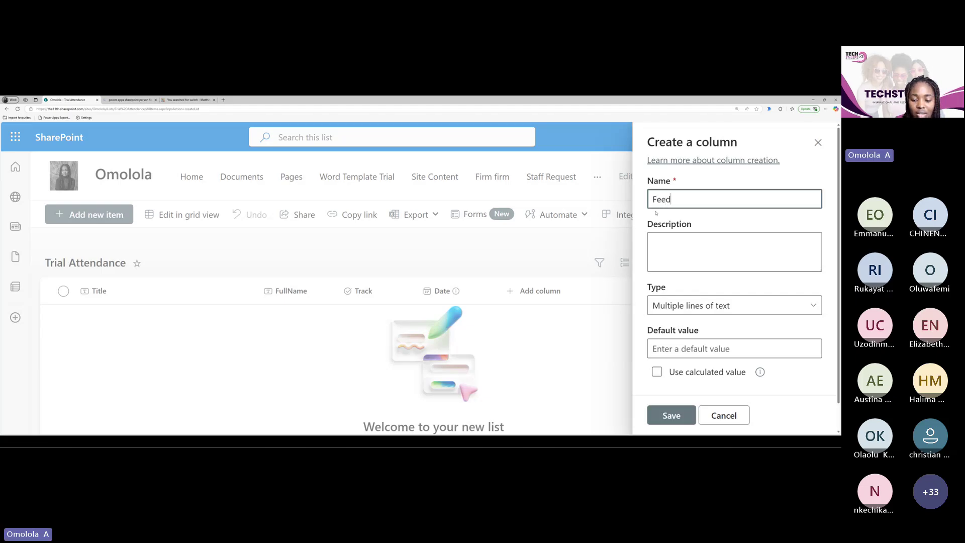
{"action": "type", "text": "back"}
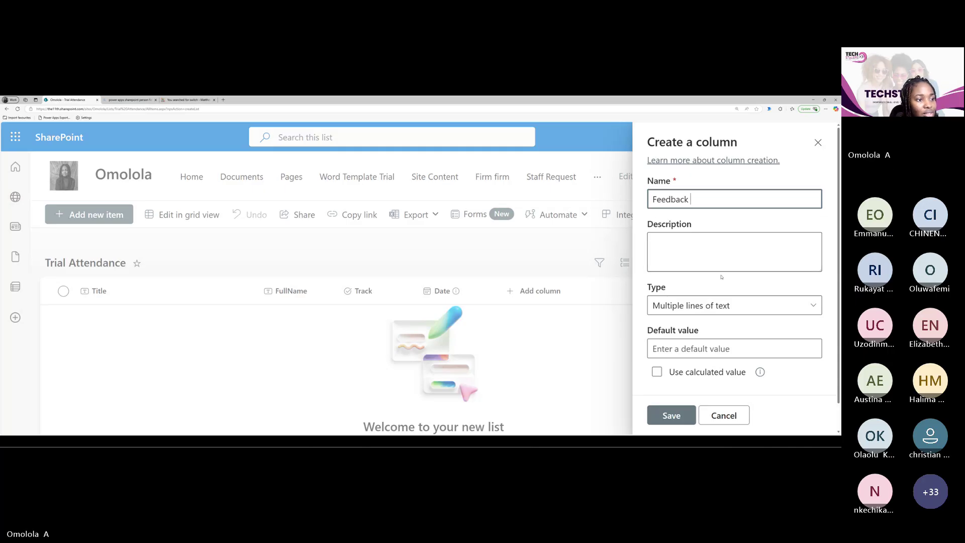
{"action": "scroll", "coordinate": [721, 277], "scroll_direction": "down", "scroll_amount": 1}
{"action": "scroll", "coordinate": [699, 236], "scroll_direction": "up", "scroll_amount": 1}
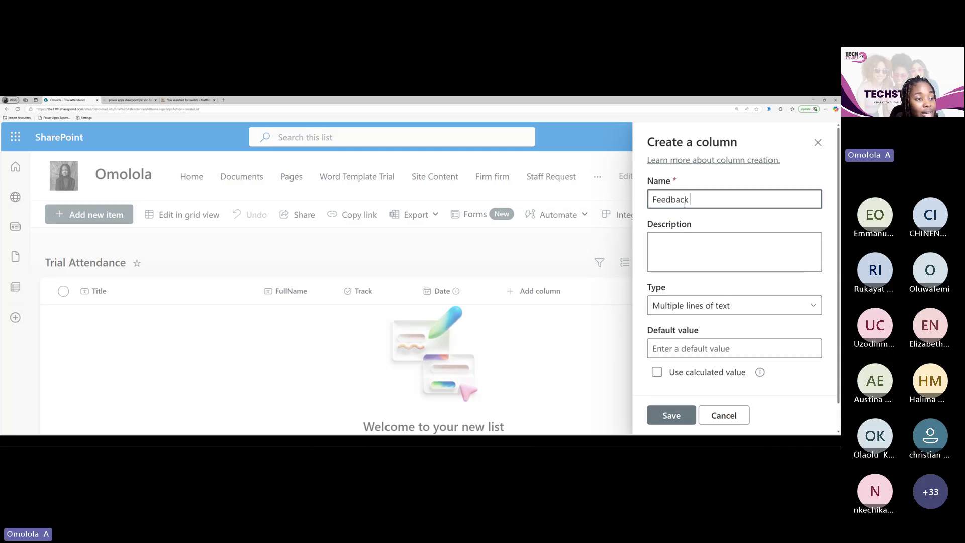
{"action": "scroll", "coordinate": [696, 320], "scroll_direction": "down", "scroll_amount": 1}
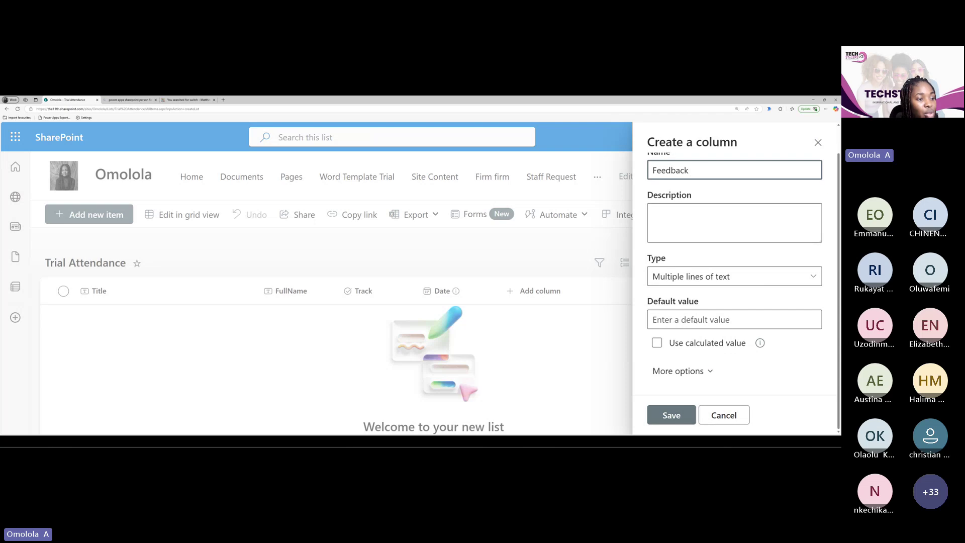
{"action": "left_click", "coordinate": [695, 371]}
{"action": "scroll", "coordinate": [695, 372], "scroll_direction": "down", "scroll_amount": 3}
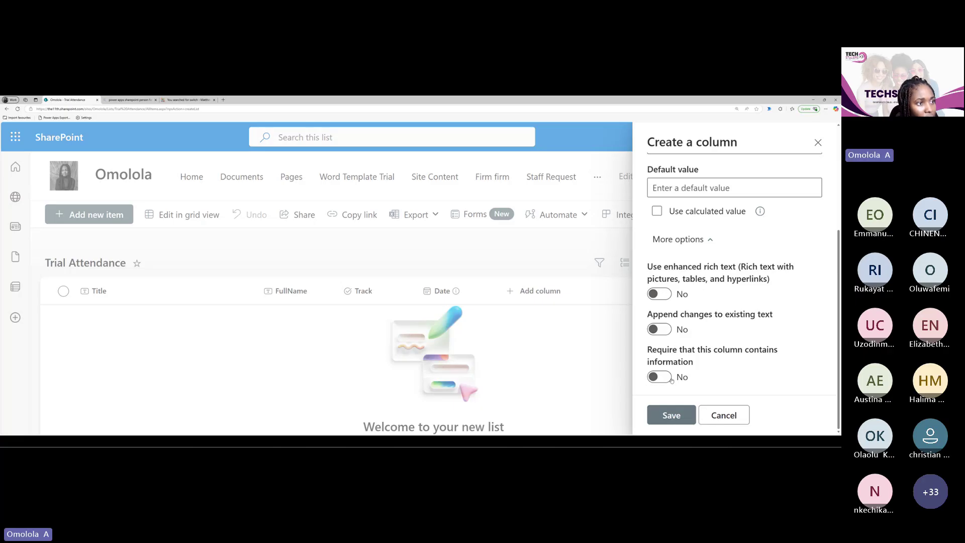
{"action": "scroll", "coordinate": [675, 370], "scroll_direction": "up", "scroll_amount": 4}
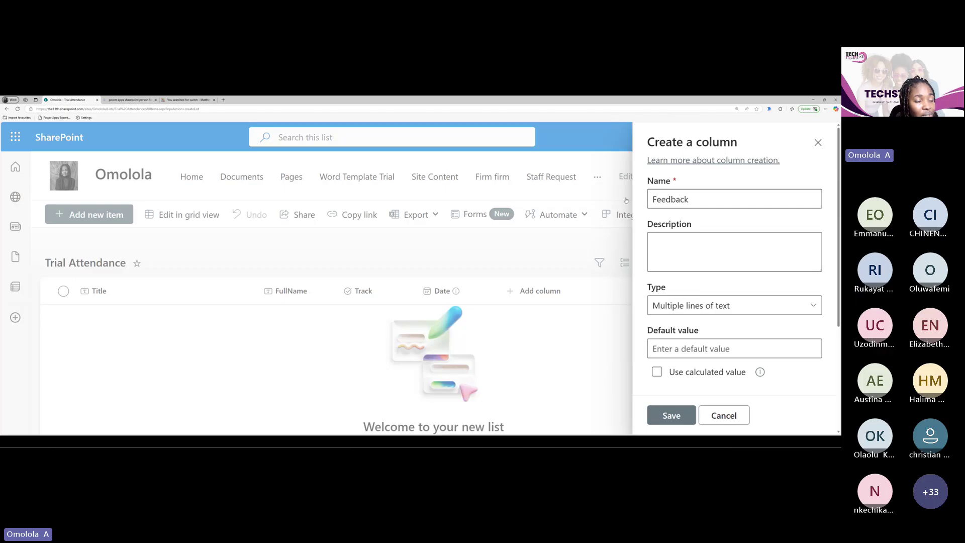
{"action": "scroll", "coordinate": [694, 295], "scroll_direction": "down", "scroll_amount": 3}
{"action": "scroll", "coordinate": [694, 295], "scroll_direction": "down", "scroll_amount": 1}
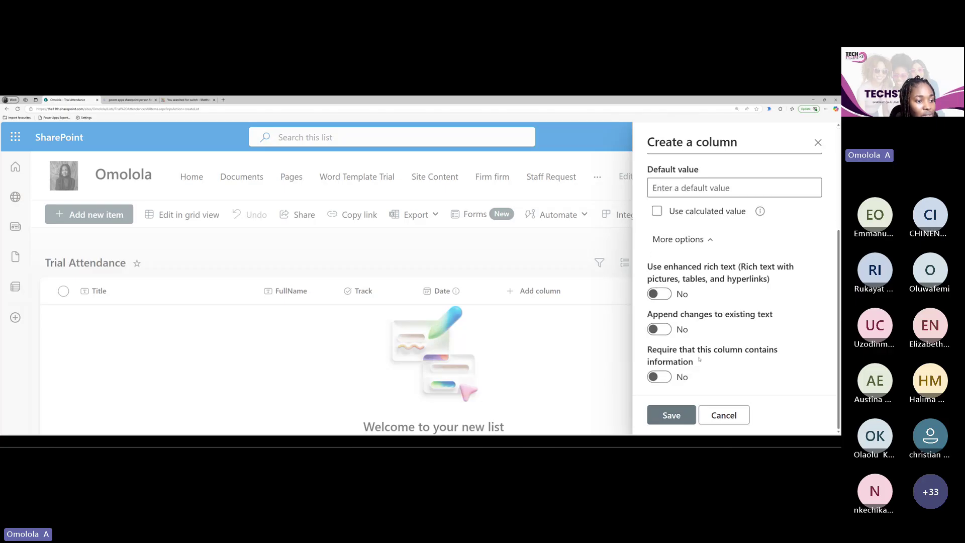
{"action": "left_click", "coordinate": [672, 415]}
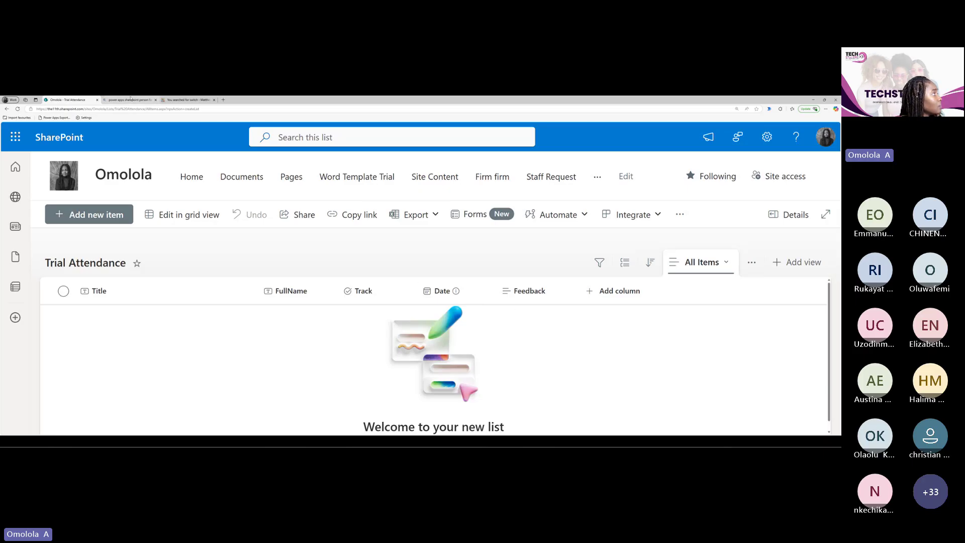
Go to office.com in a new Edge tab and choose Sign in
{"action": "left_click", "coordinate": [222, 100]}
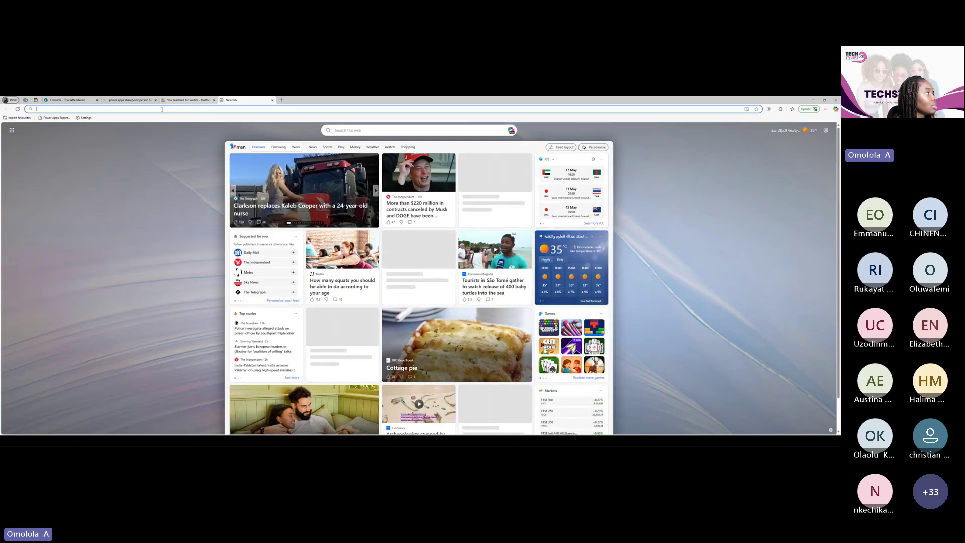
{"action": "left_click", "coordinate": [162, 110]}
{"action": "type", "text": "offi"}
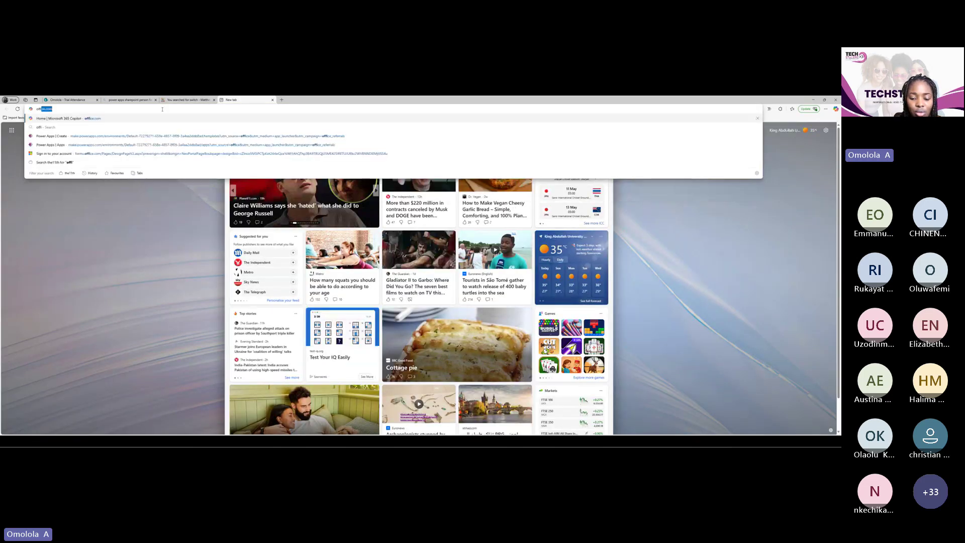
{"action": "type", "text": "ce.com"}
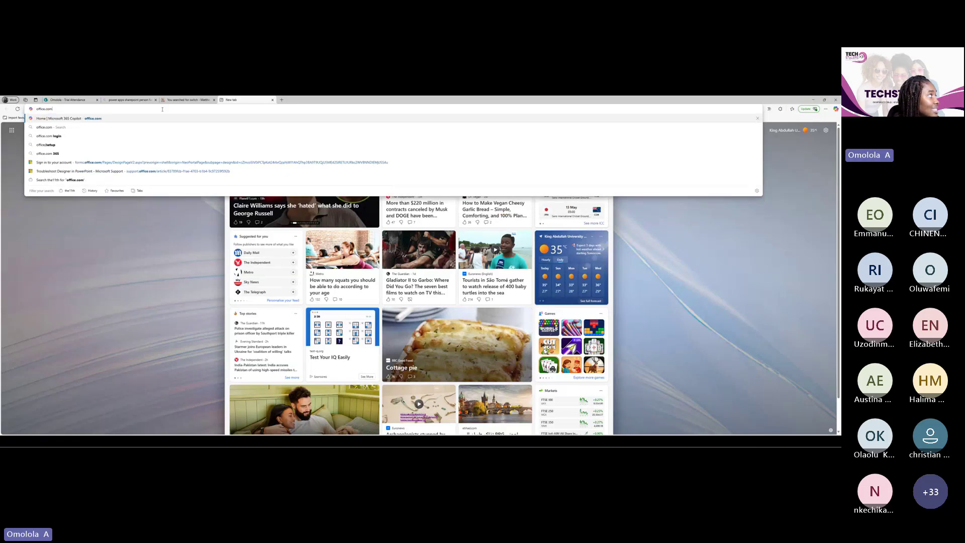
{"action": "key", "text": "Return"}
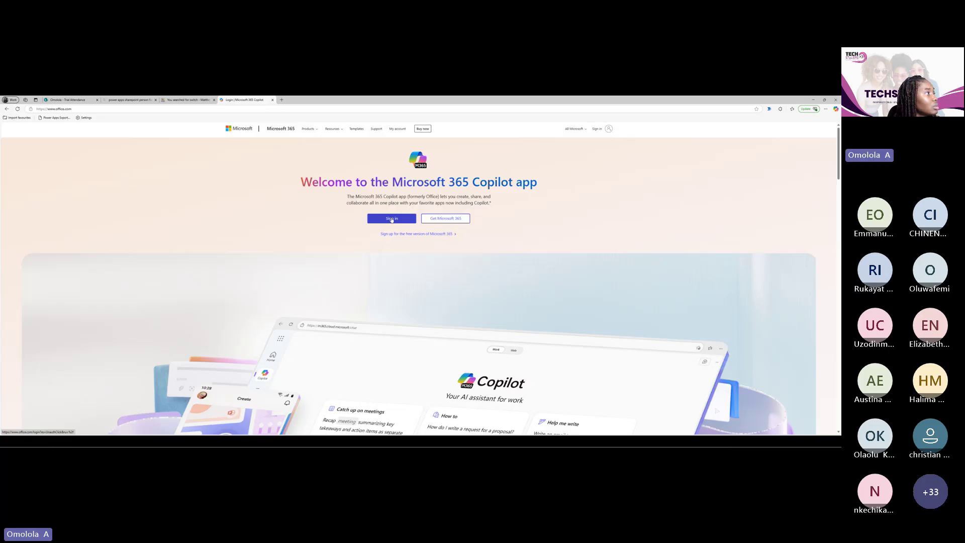
{"action": "left_click", "coordinate": [392, 220]}
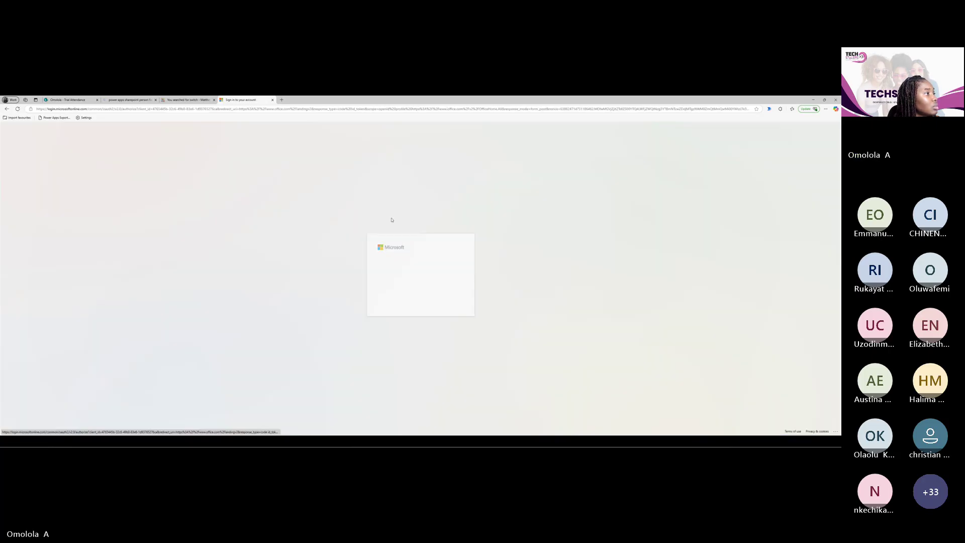
Continue signing in with the existing account, then launch Power Apps from the app launcher
{"action": "left_click", "coordinate": [400, 267]}
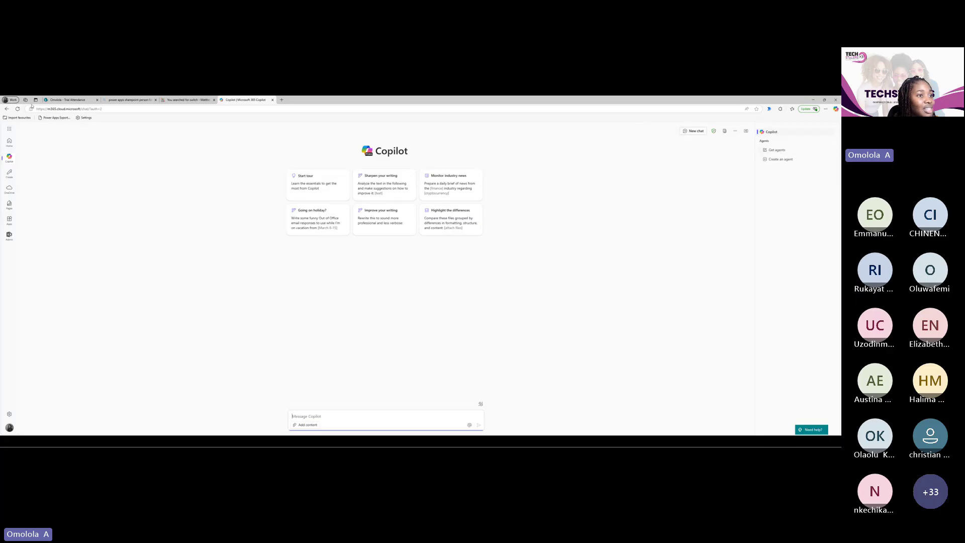
{"action": "left_click", "coordinate": [9, 129]}
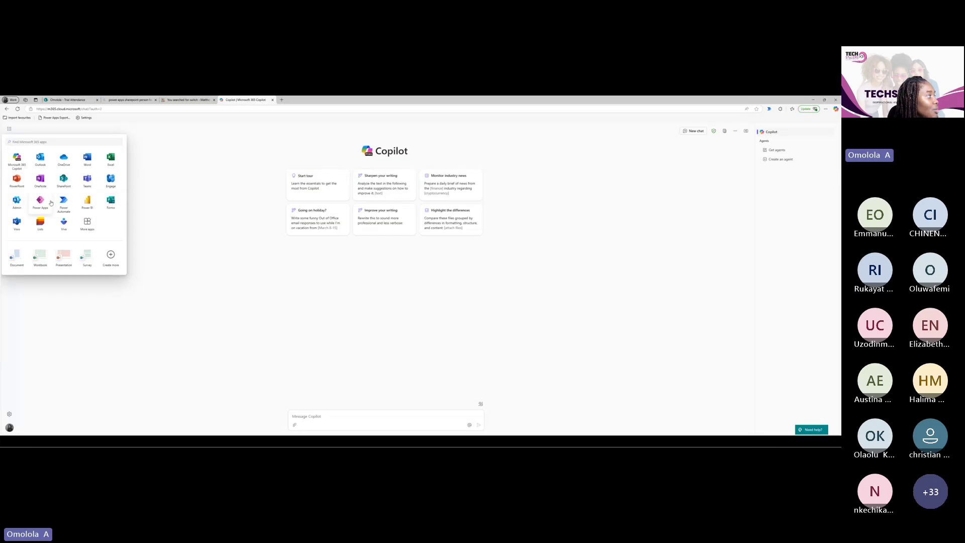
{"action": "left_click", "coordinate": [44, 205]}
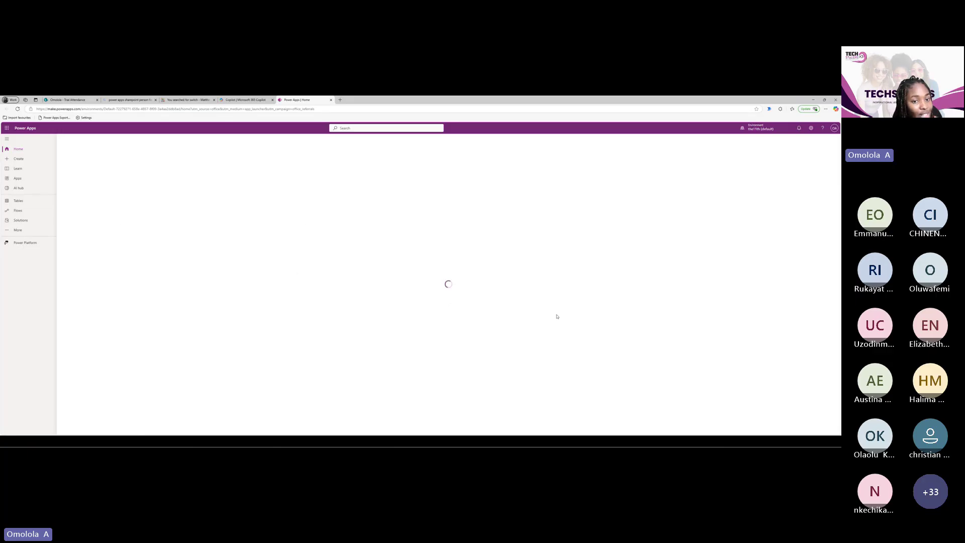
Browse the Learn, Home and Create pages, ending on the Apps list
{"action": "left_click", "coordinate": [19, 172]}
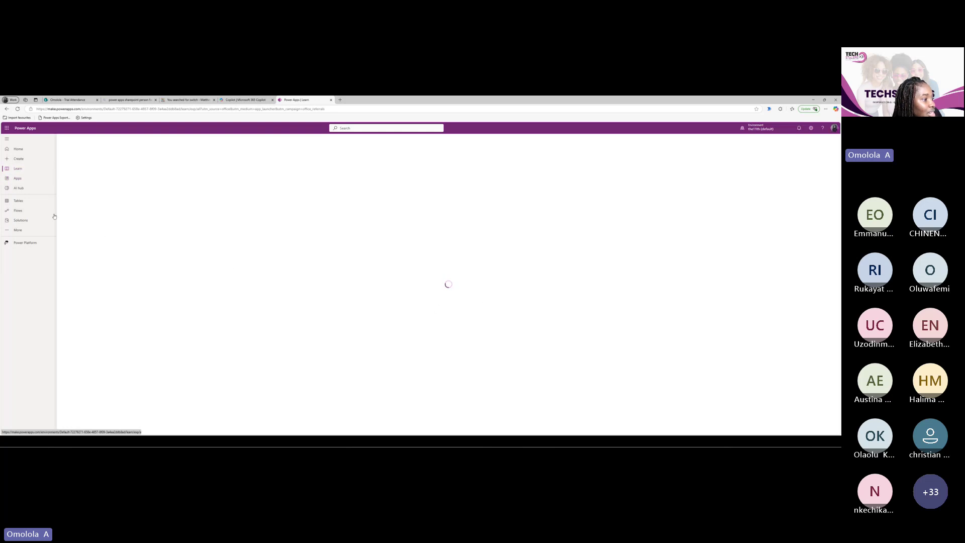
{"action": "left_click", "coordinate": [18, 149]}
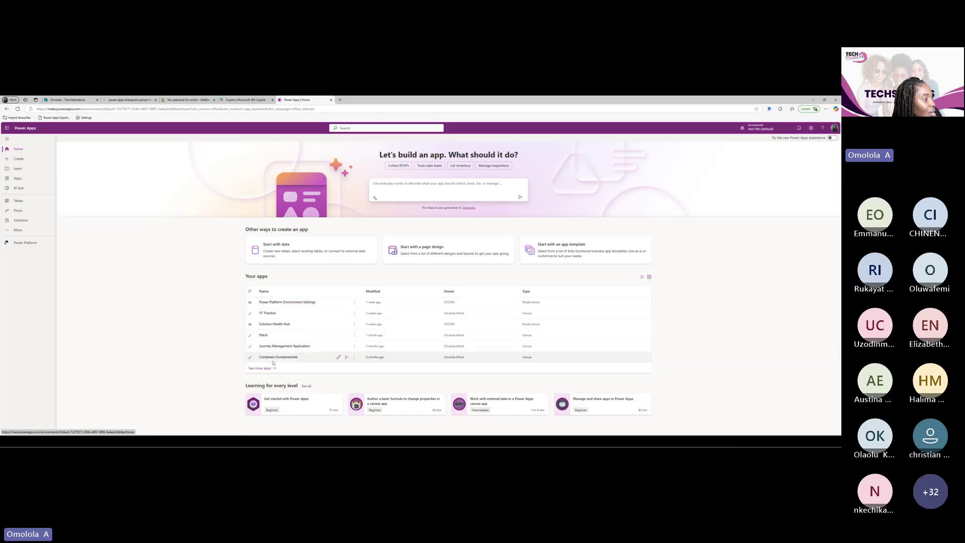
{"action": "left_click", "coordinate": [17, 178]}
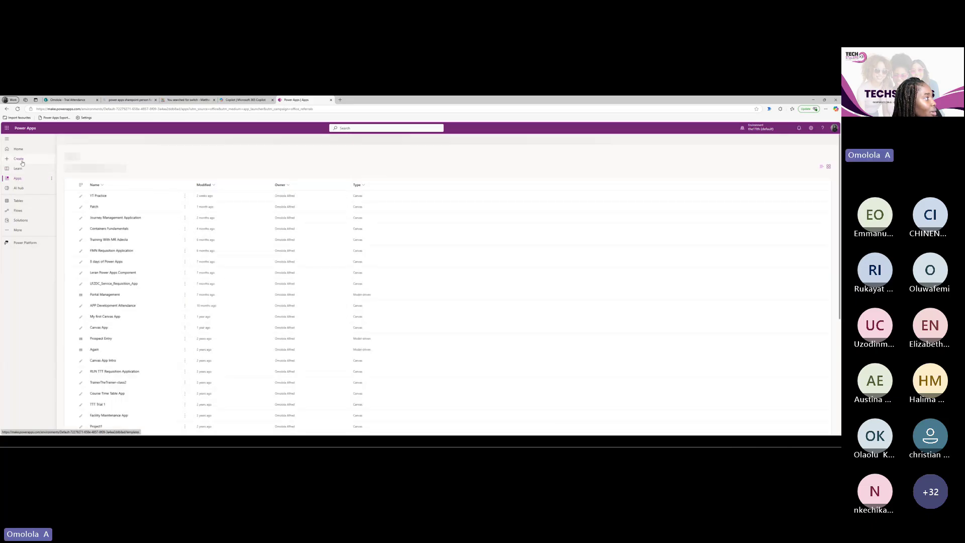
{"action": "left_click", "coordinate": [21, 160]}
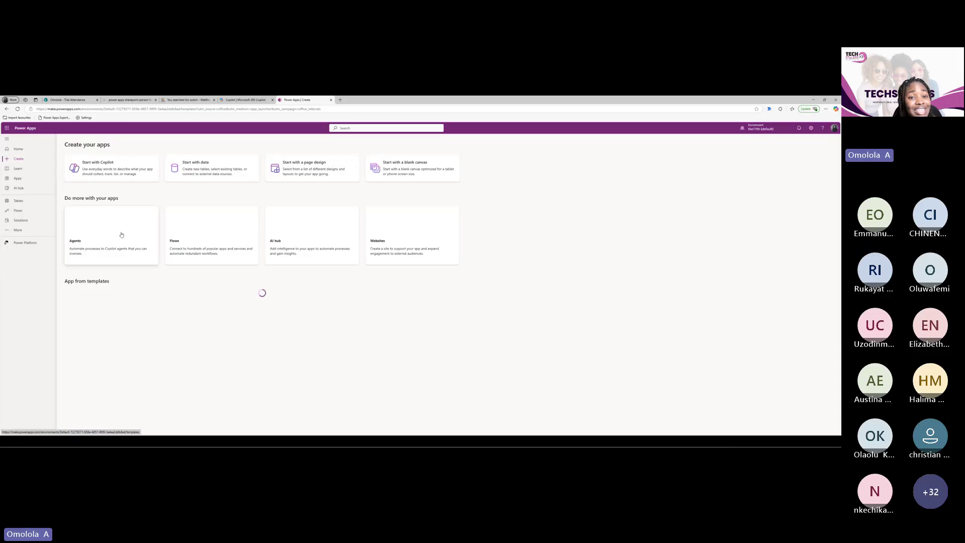
{"action": "left_click", "coordinate": [24, 180]}
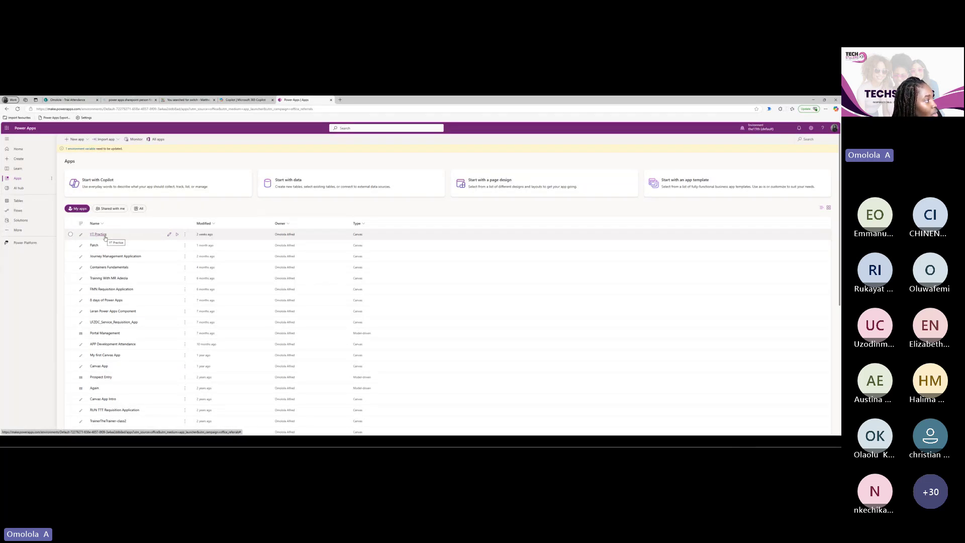
Open the YT Practice link in a new browser tab and switch to it
{"action": "right_click", "coordinate": [102, 237]}
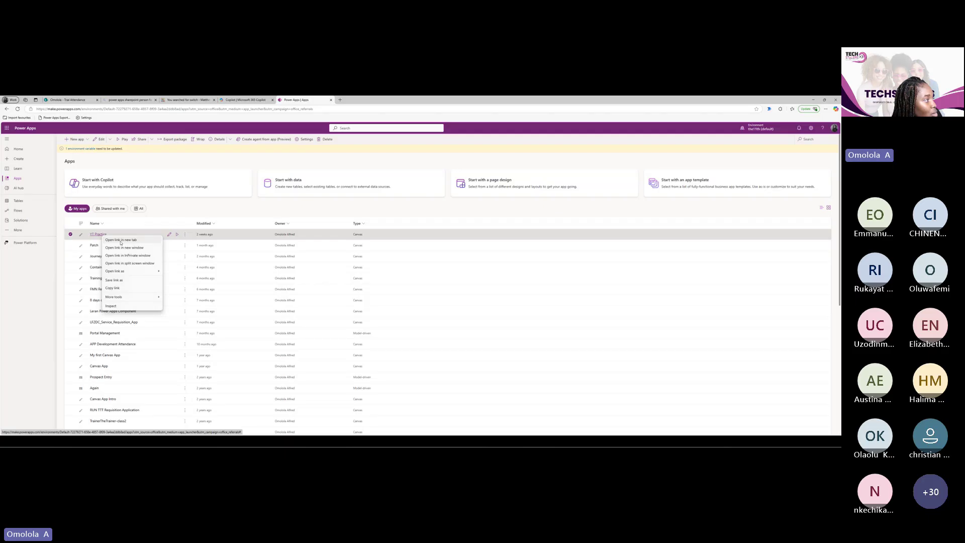
{"action": "left_click", "coordinate": [121, 241]}
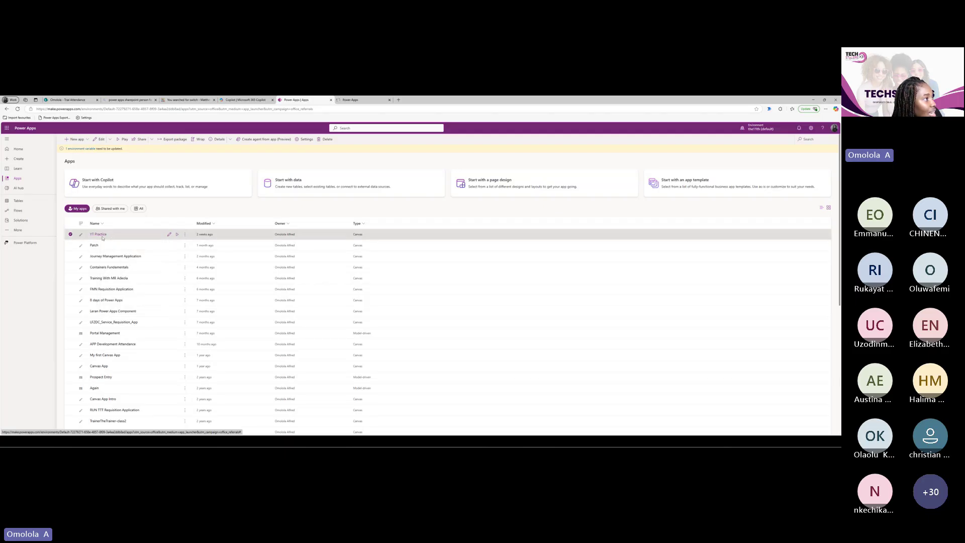
{"action": "left_click", "coordinate": [351, 101]}
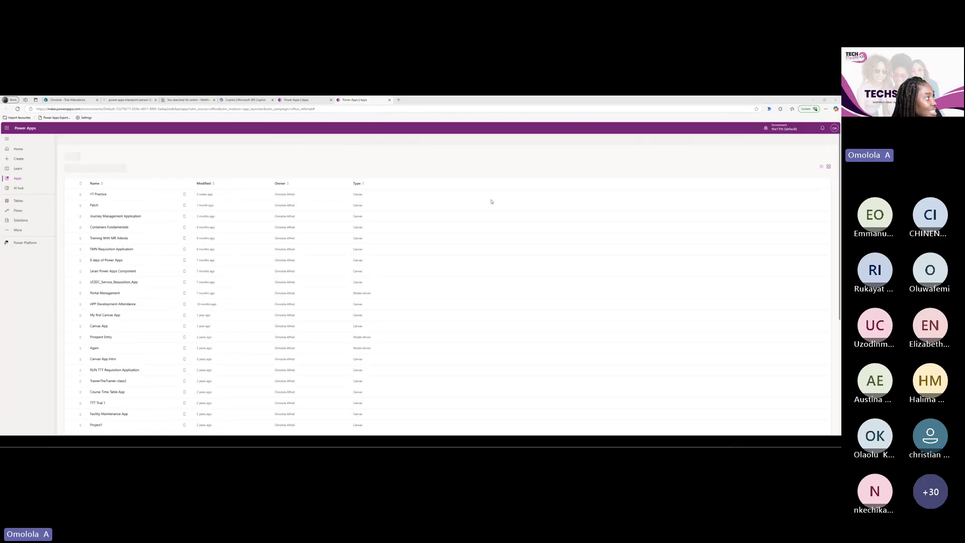
Open YT Practice in Studio and view Formscreen, RequestGalleryScreen, then LandingPage
{"action": "left_click", "coordinate": [101, 227]}
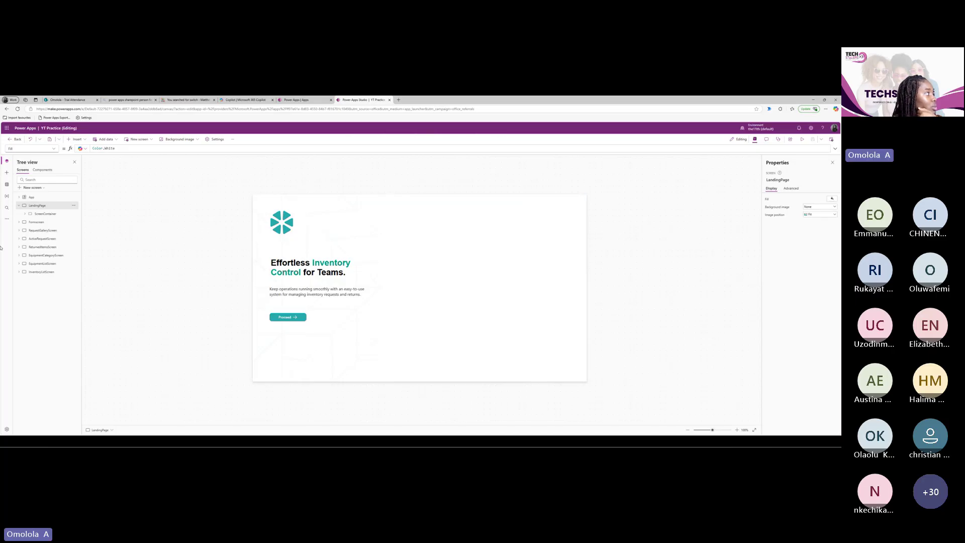
{"action": "left_click", "coordinate": [36, 222]}
{"action": "left_click", "coordinate": [33, 207]}
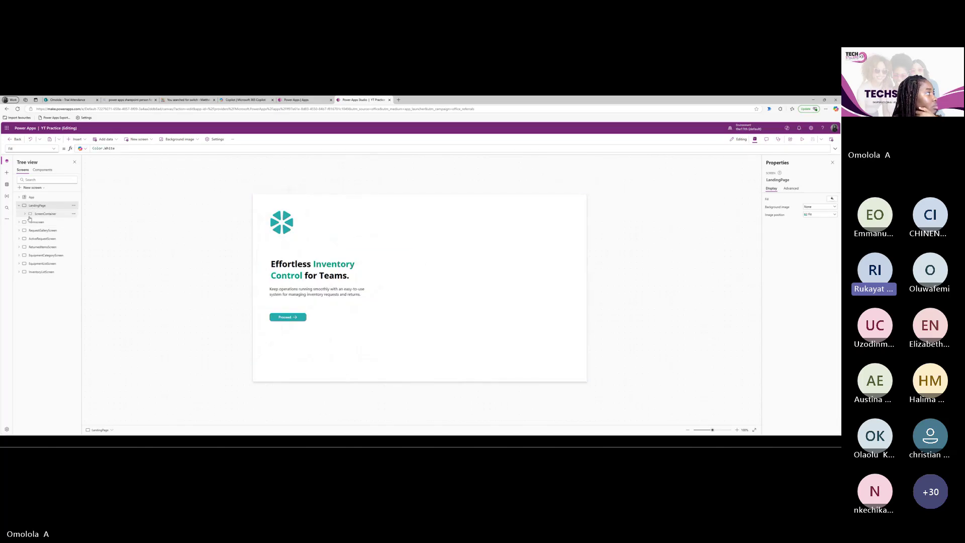
{"action": "left_click", "coordinate": [36, 222]}
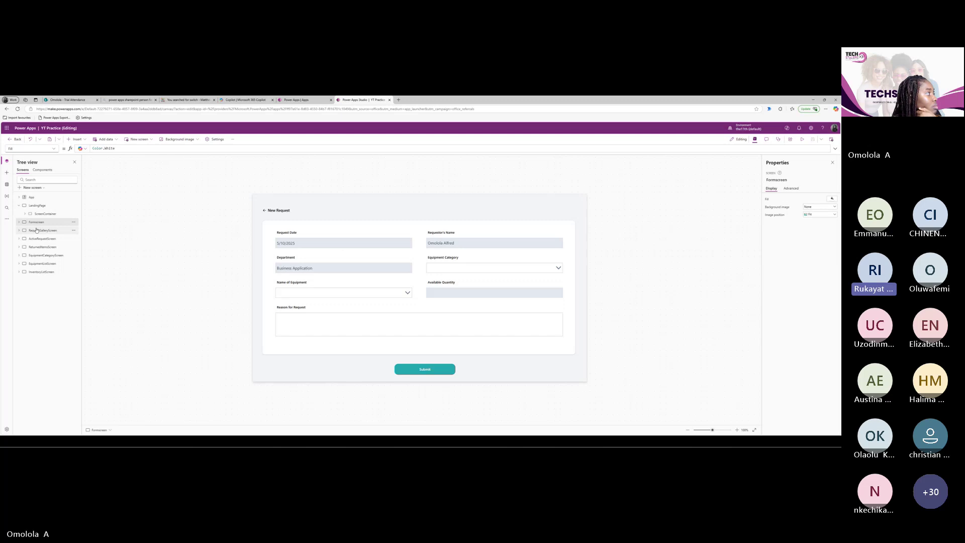
{"action": "left_click", "coordinate": [37, 231]}
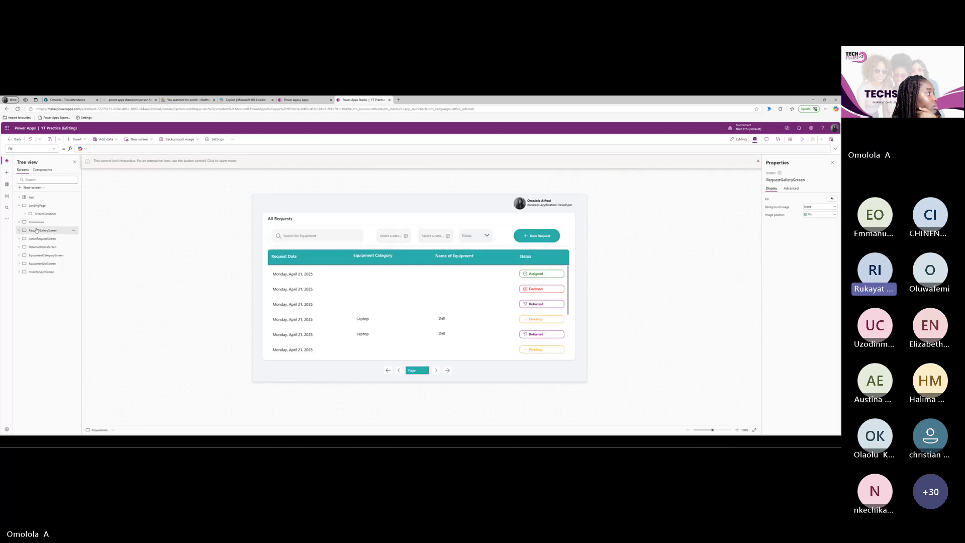
{"action": "left_click", "coordinate": [38, 206]}
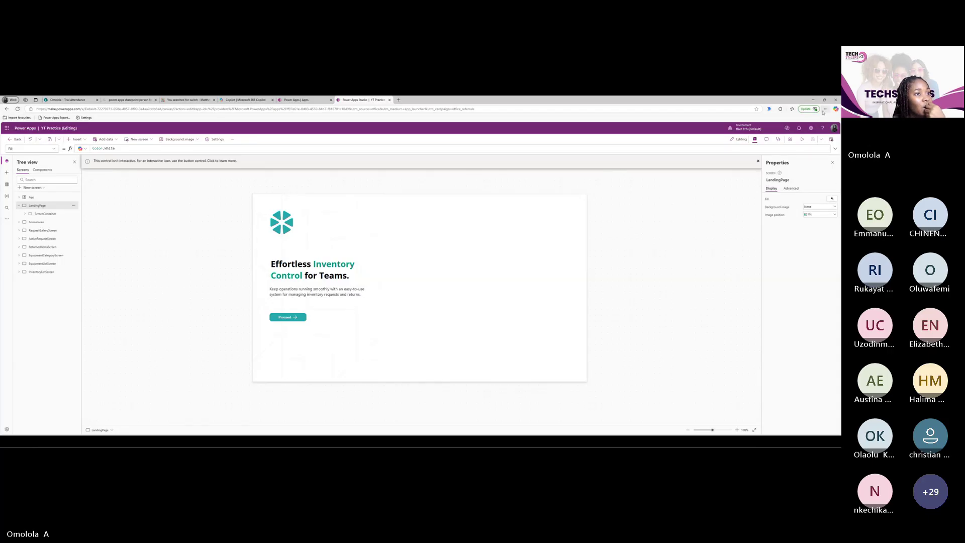
Zoom the browser page in three steps and dismiss the non-interactive control notice
{"action": "left_click", "coordinate": [825, 108]}
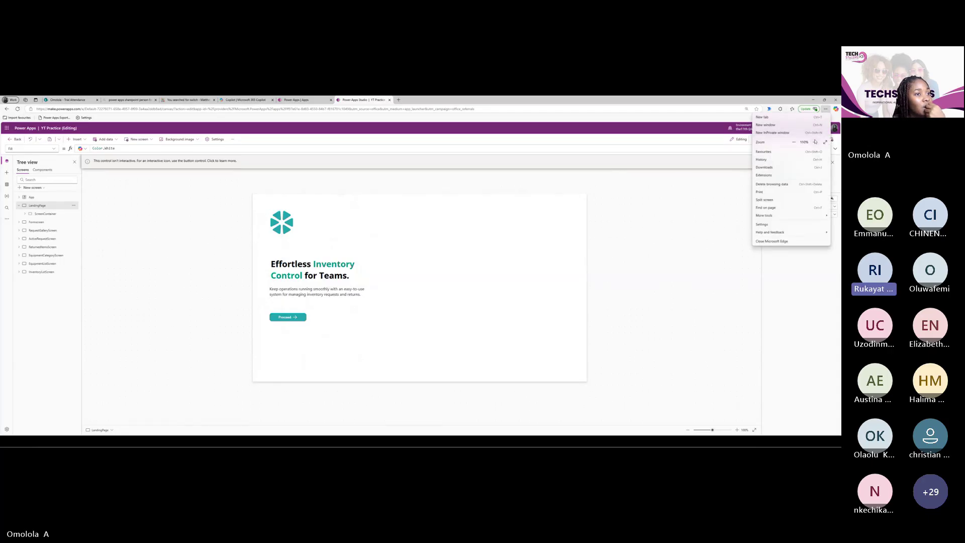
{"action": "left_click", "coordinate": [815, 142]}
{"action": "left_click", "coordinate": [814, 142]}
{"action": "left_click", "coordinate": [816, 142]}
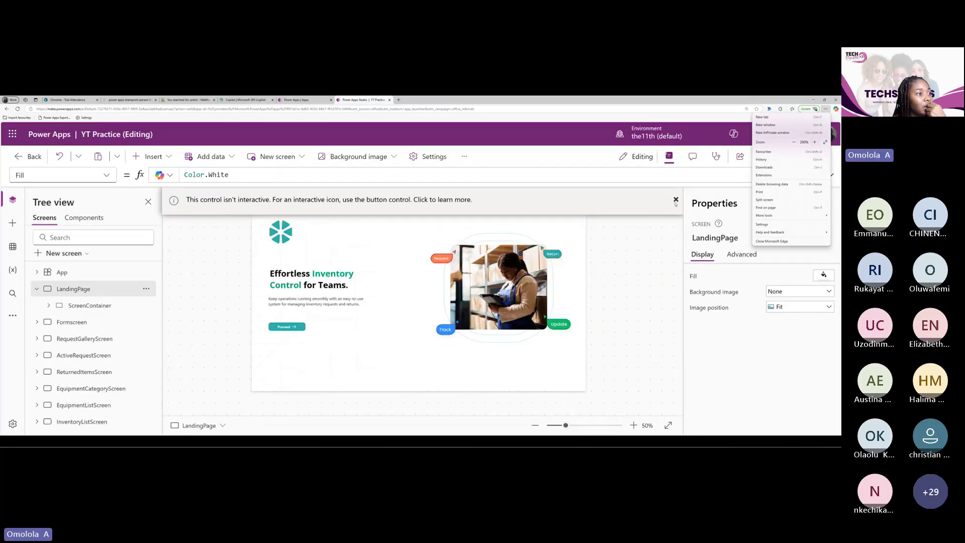
{"action": "left_click", "coordinate": [676, 201]}
{"action": "left_click", "coordinate": [676, 200]}
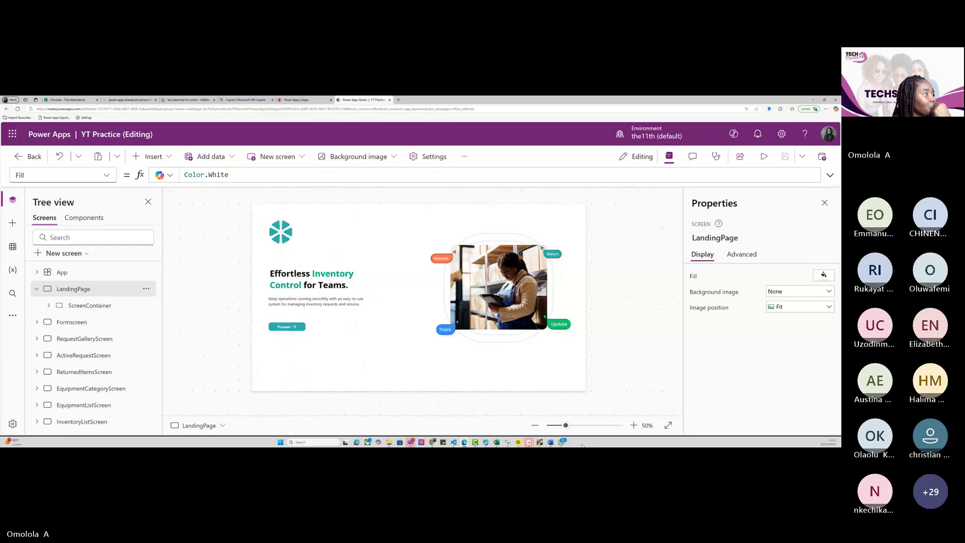
{"action": "left_click", "coordinate": [246, 315]}
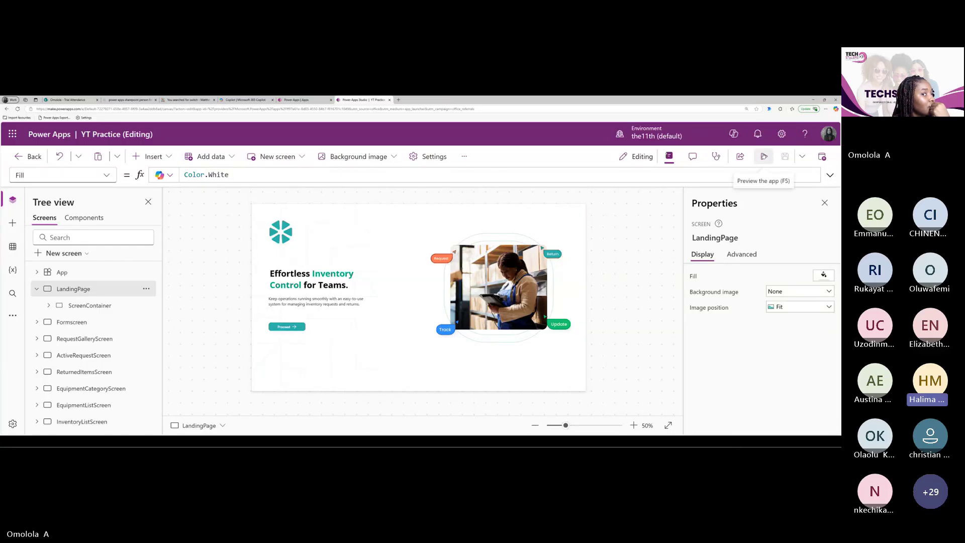
Preview the YT Practice app with the preview size set to Canvas size
{"action": "left_click", "coordinate": [764, 157]}
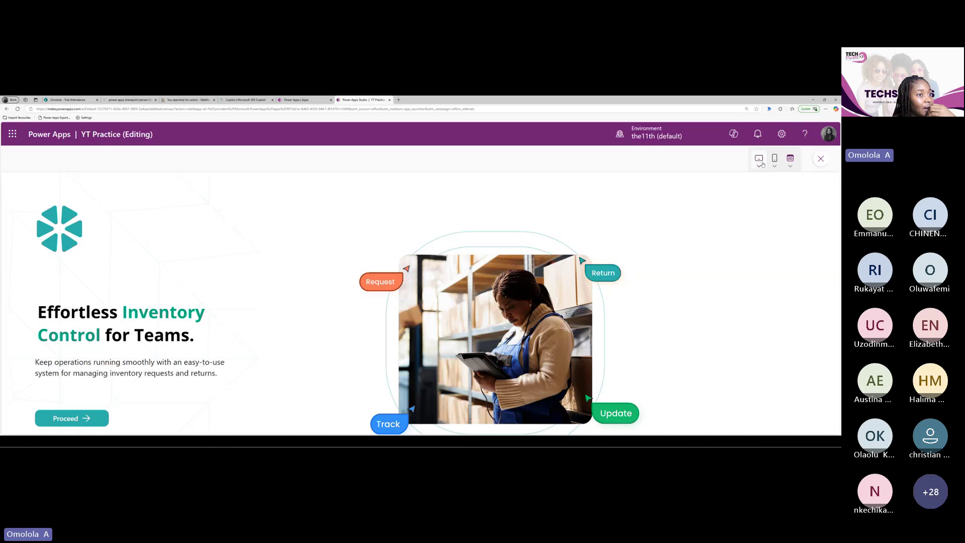
{"action": "left_click", "coordinate": [791, 161]}
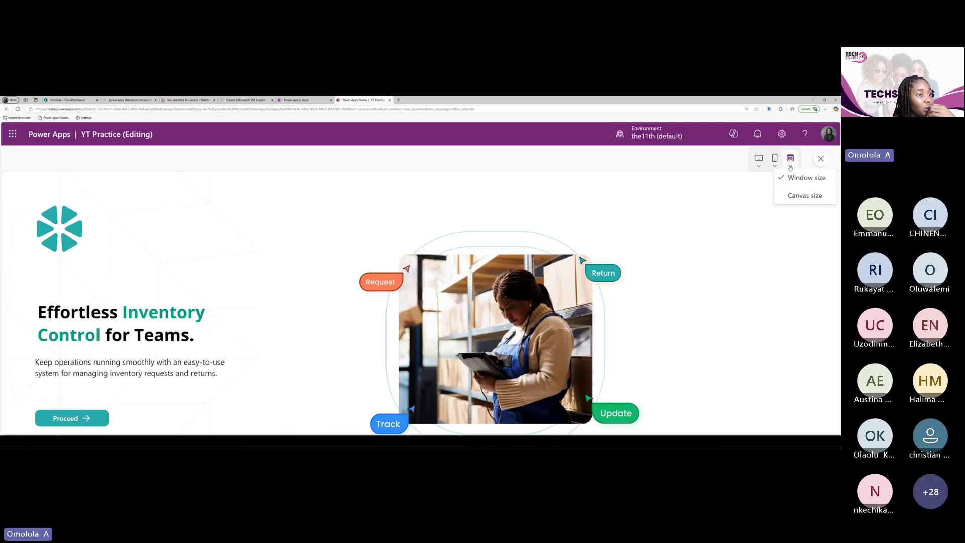
{"action": "left_click", "coordinate": [805, 196]}
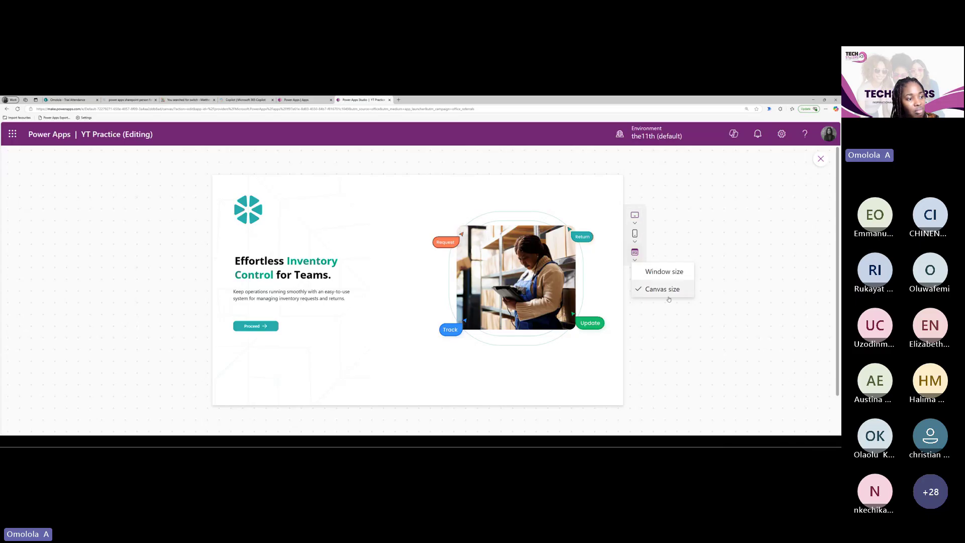
{"action": "left_click", "coordinate": [670, 319]}
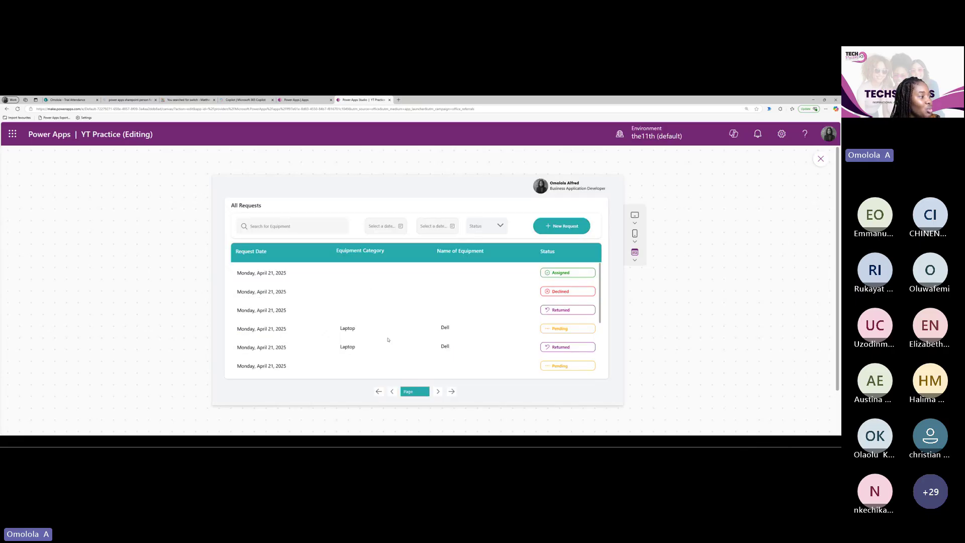
Move from the landing page to the New Request form in the preview
{"action": "scroll", "coordinate": [385, 340], "scroll_direction": "down", "scroll_amount": 5}
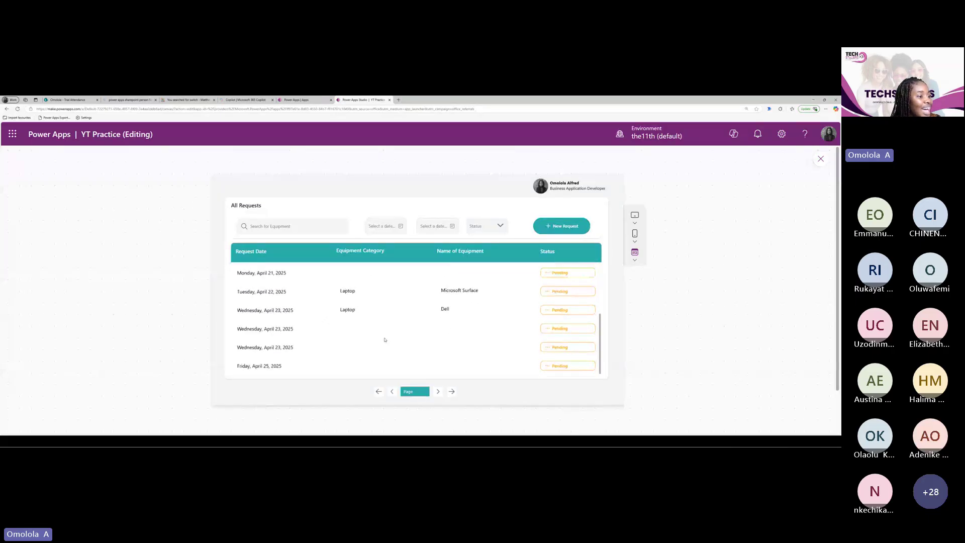
{"action": "scroll", "coordinate": [385, 340], "scroll_direction": "up", "scroll_amount": 3}
{"action": "scroll", "coordinate": [386, 340], "scroll_direction": "up", "scroll_amount": 3}
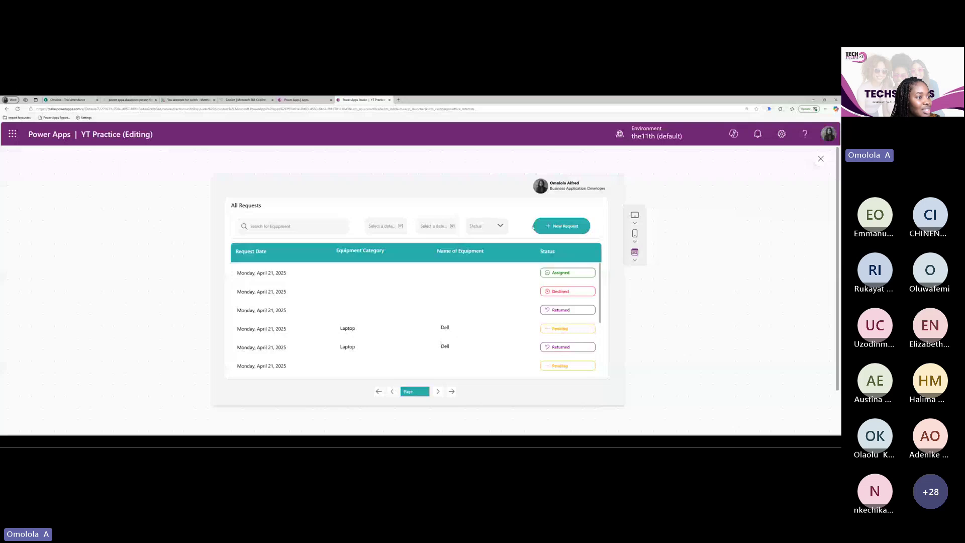
{"action": "left_click", "coordinate": [561, 225]}
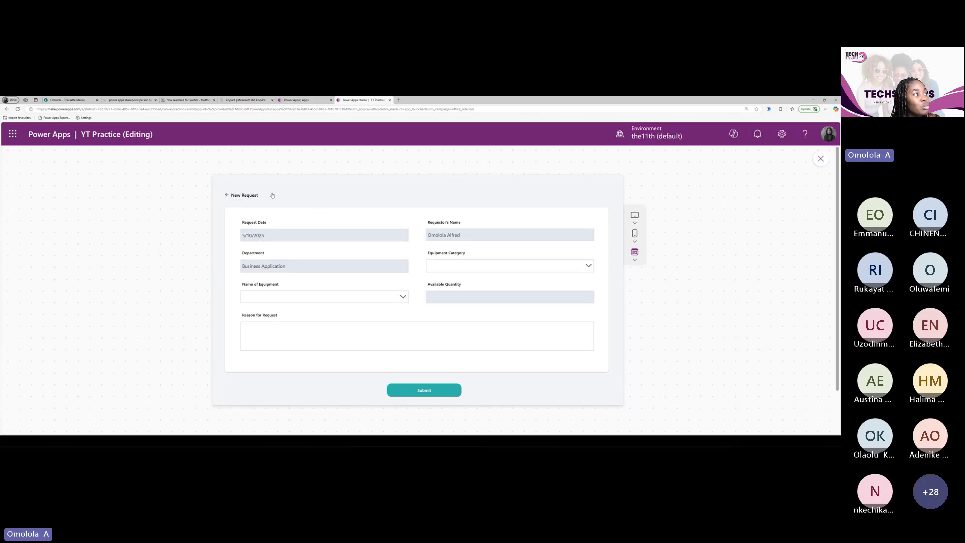
Return to the All Requests gallery, review its rows, and close the preview to resume editing
{"action": "left_click", "coordinate": [292, 100]}
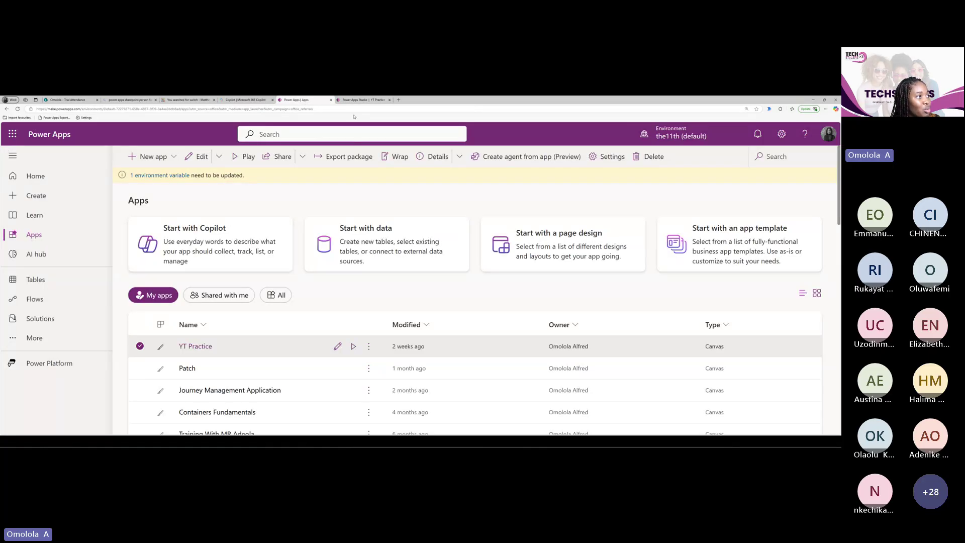
{"action": "left_click", "coordinate": [360, 101]}
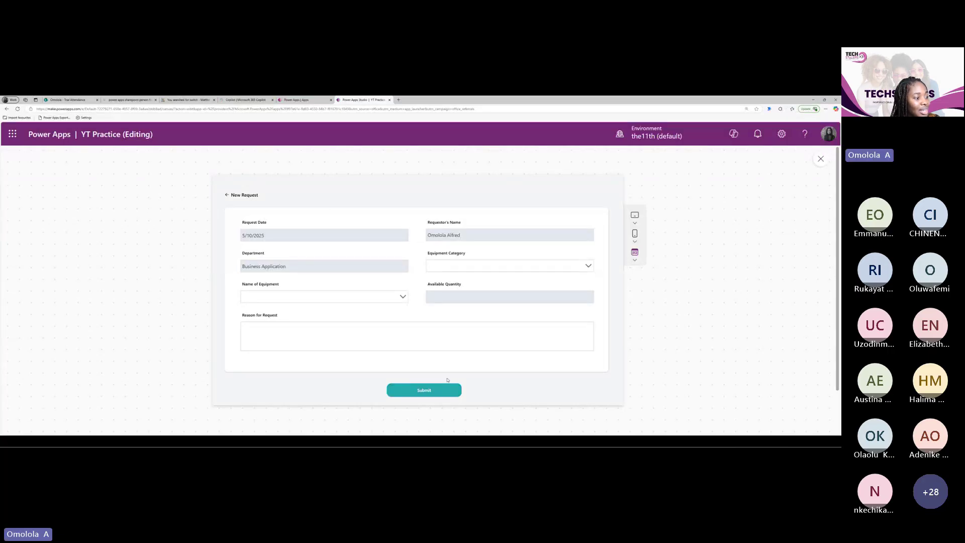
{"action": "left_click", "coordinate": [239, 195]}
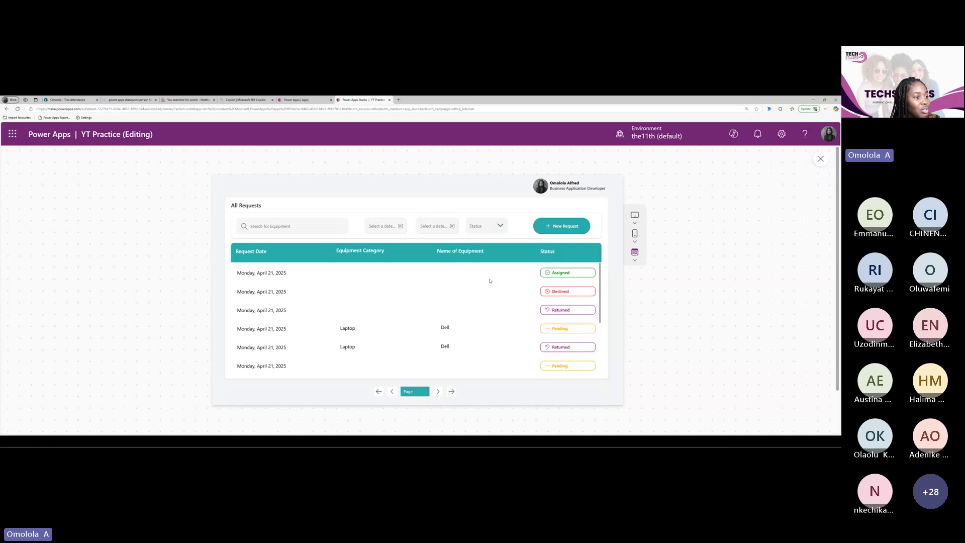
{"action": "scroll", "coordinate": [490, 280], "scroll_direction": "down", "scroll_amount": 5}
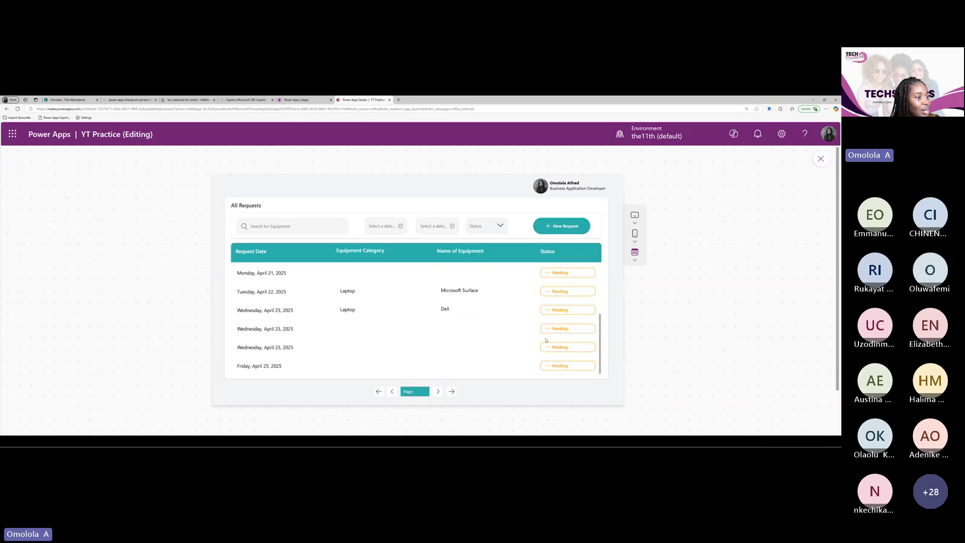
{"action": "scroll", "coordinate": [546, 340], "scroll_direction": "up", "scroll_amount": 5}
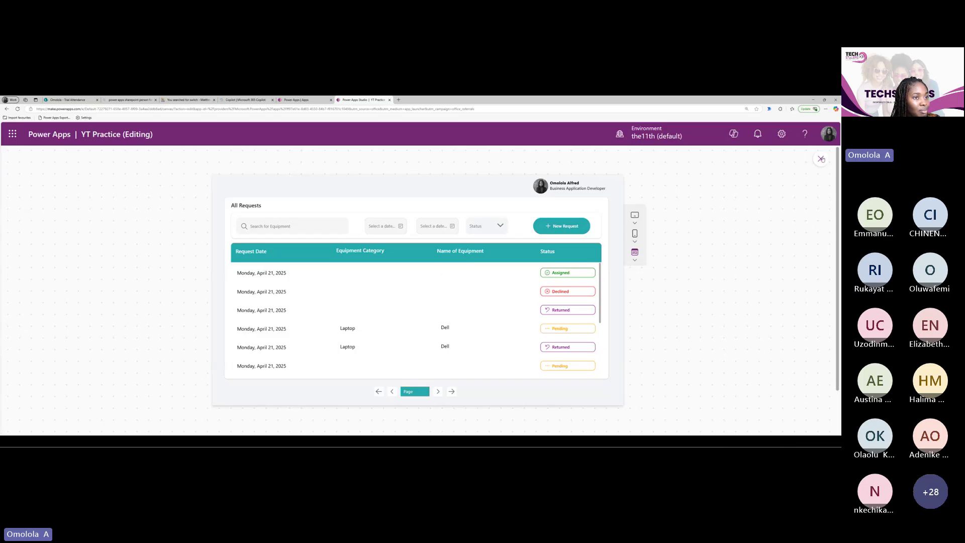
{"action": "left_click", "coordinate": [821, 159]}
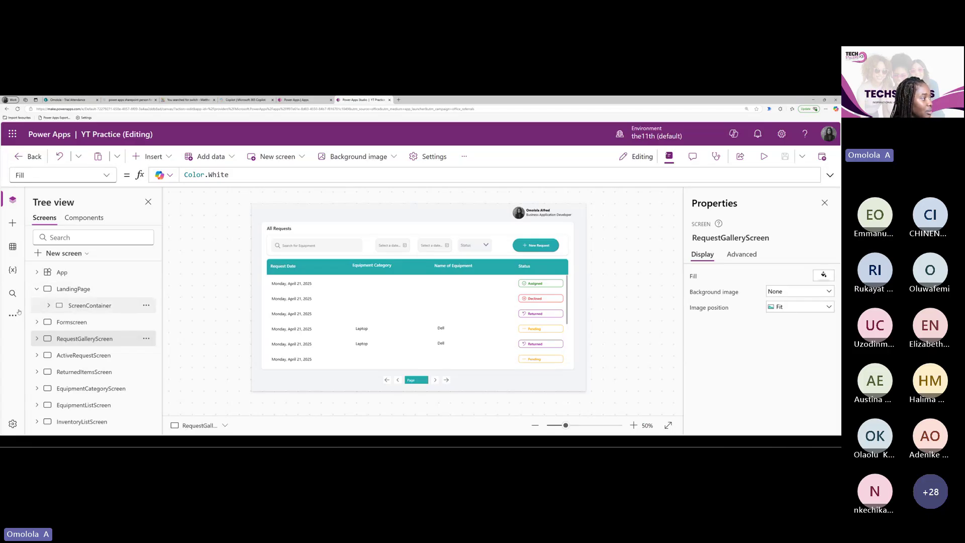
Inspect the ActiveRequest, ReturnedItems, EquipmentCategory, EquipmentList and InventoryList screens, then return to My apps
{"action": "left_click", "coordinate": [80, 356]}
{"action": "left_click", "coordinate": [78, 372]}
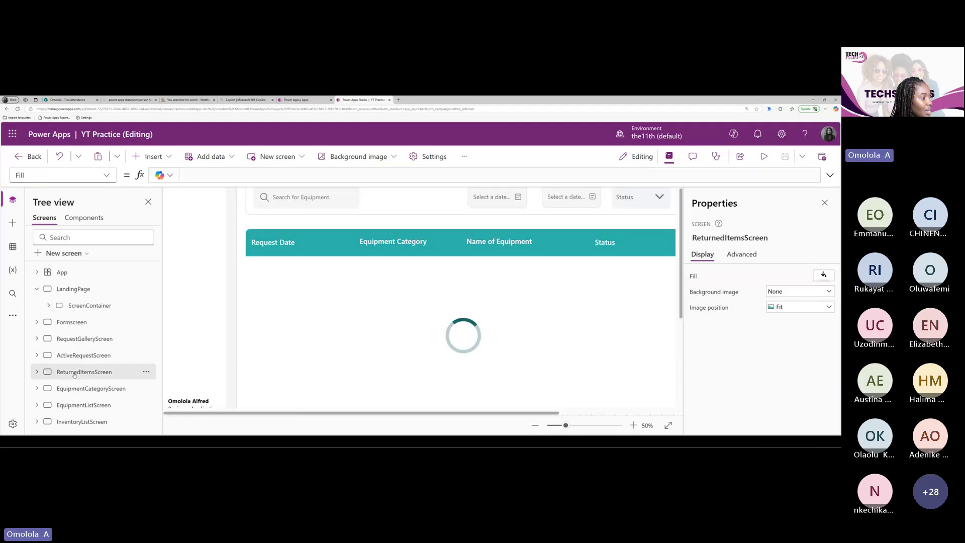
{"action": "left_click", "coordinate": [77, 388]}
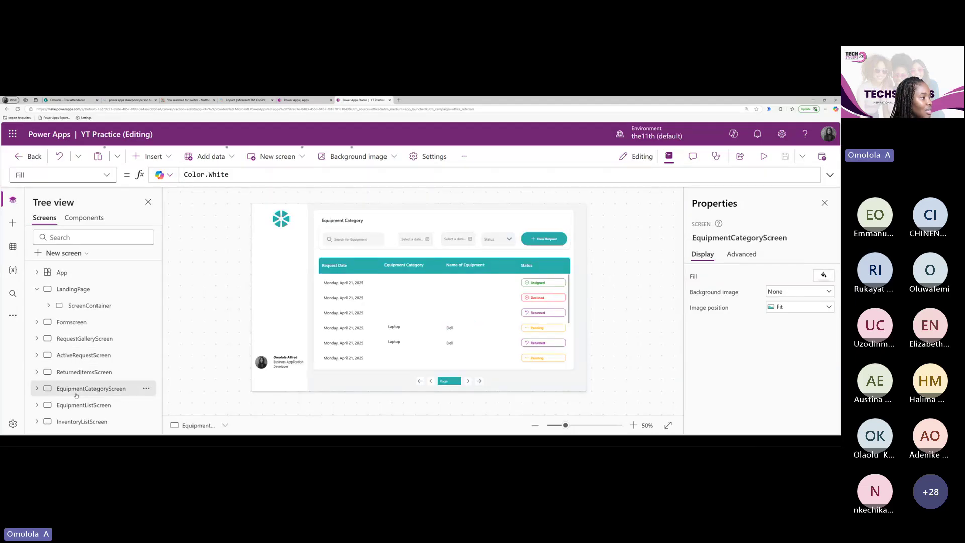
{"action": "left_click", "coordinate": [78, 405]}
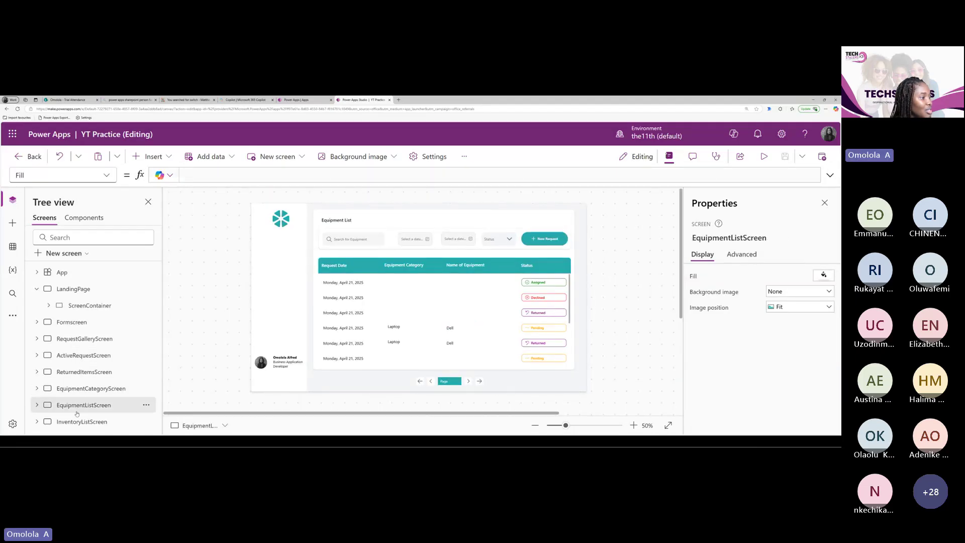
{"action": "left_click", "coordinate": [78, 420]}
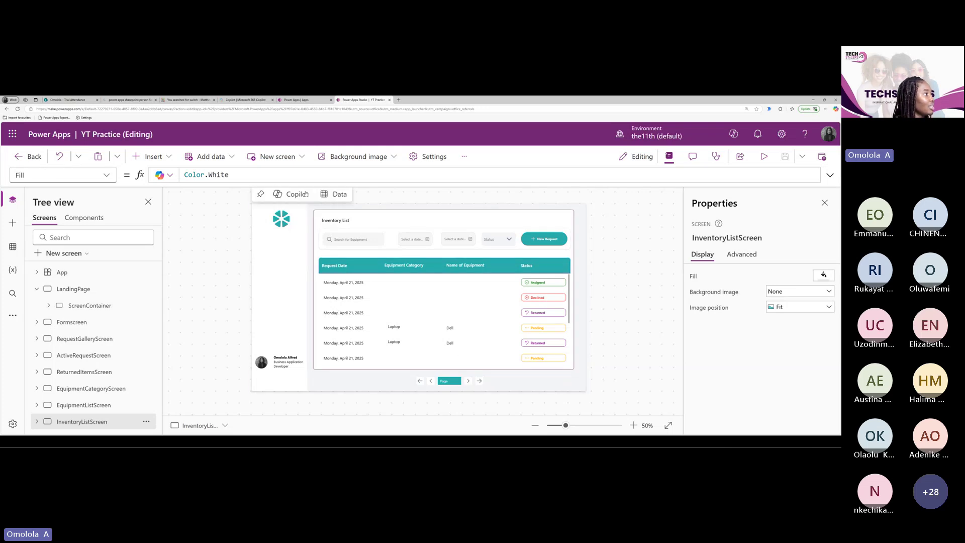
{"action": "left_click", "coordinate": [298, 101]}
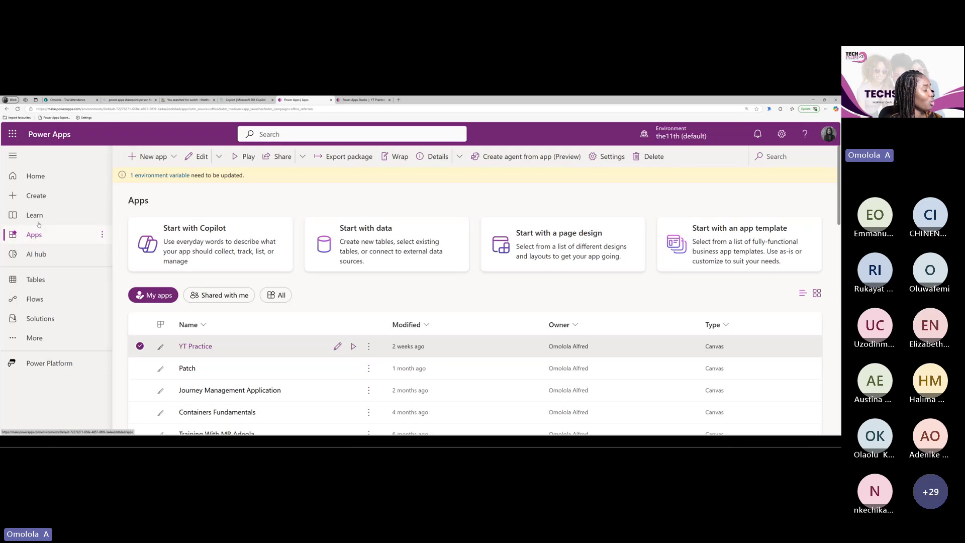
Create a blank canvas app in Tablet format from the Create page
{"action": "left_click", "coordinate": [36, 199]}
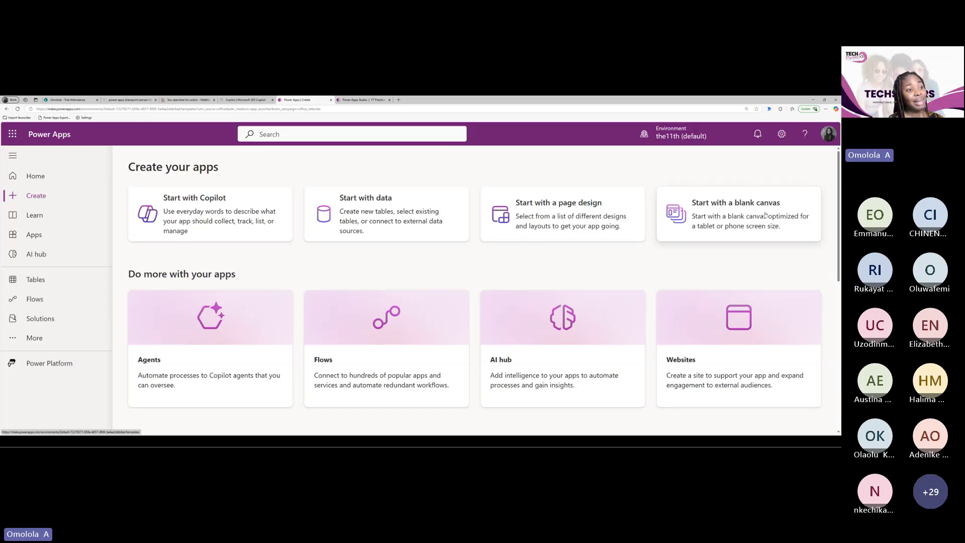
{"action": "left_click", "coordinate": [751, 222]}
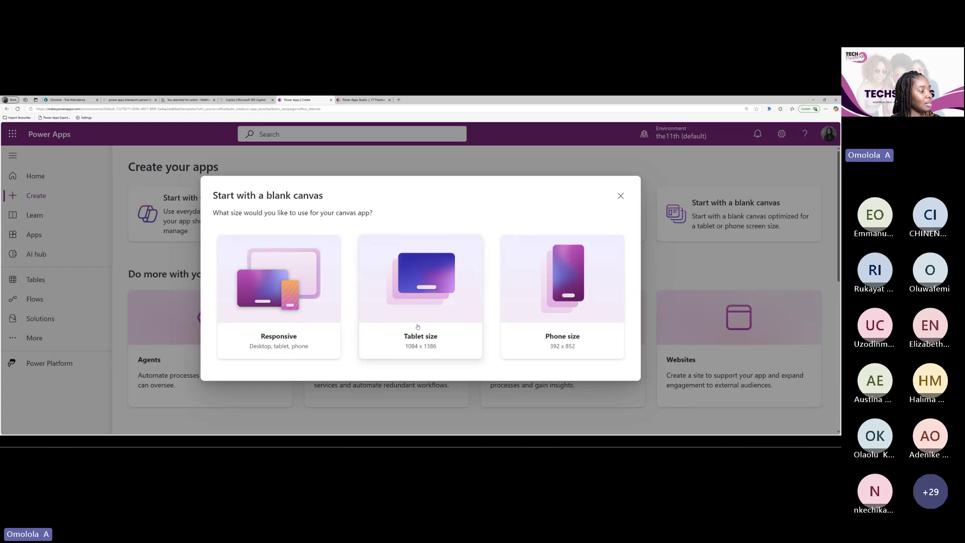
{"action": "left_click", "coordinate": [417, 326]}
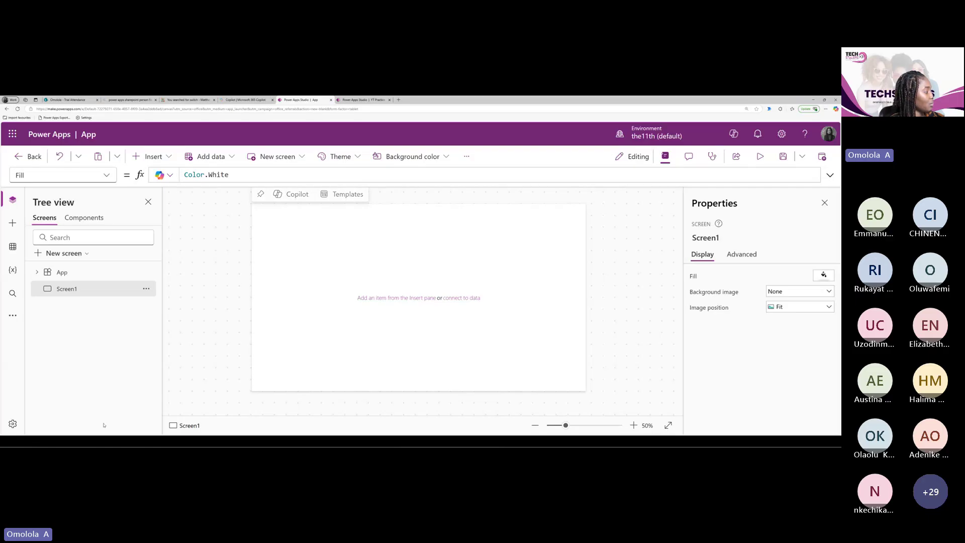
Rename the app from 'App' to 'Techstyler's Attendance App' in Settings and save it
{"action": "left_click", "coordinate": [13, 425]}
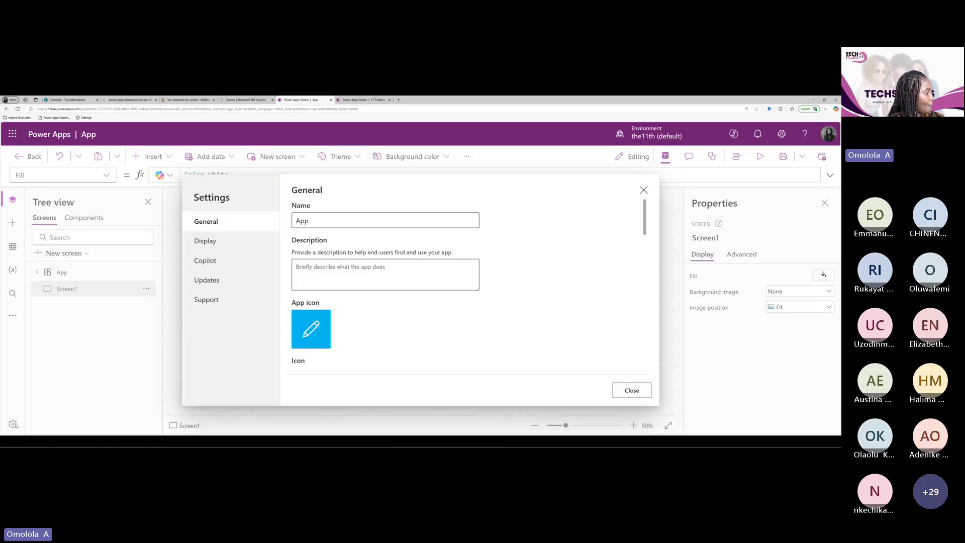
{"action": "left_click", "coordinate": [310, 221]}
{"action": "key", "text": "BackSpace"}
{"action": "key", "text": "BackSpace"}
{"action": "key", "text": "BackSpace"}
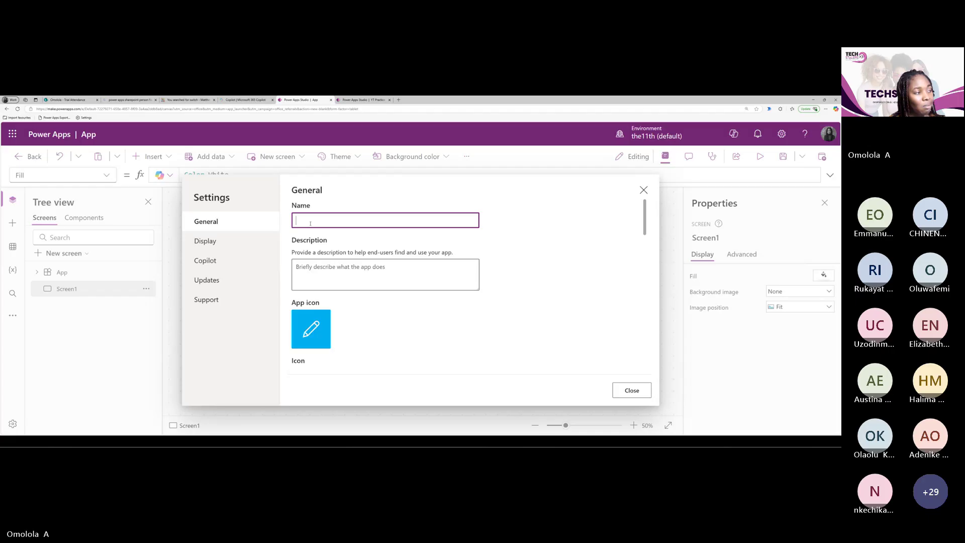
{"action": "type", "text": "Te"}
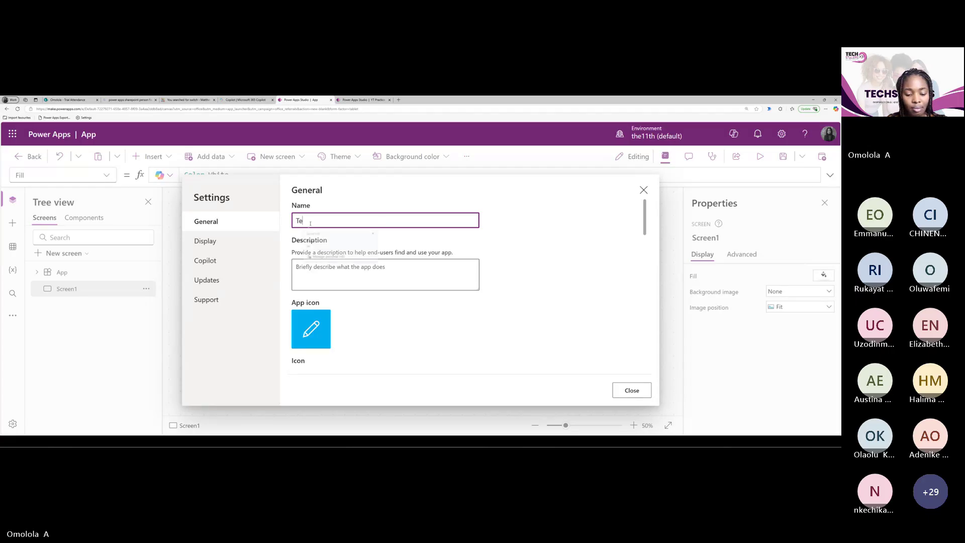
{"action": "type", "text": "chsty"}
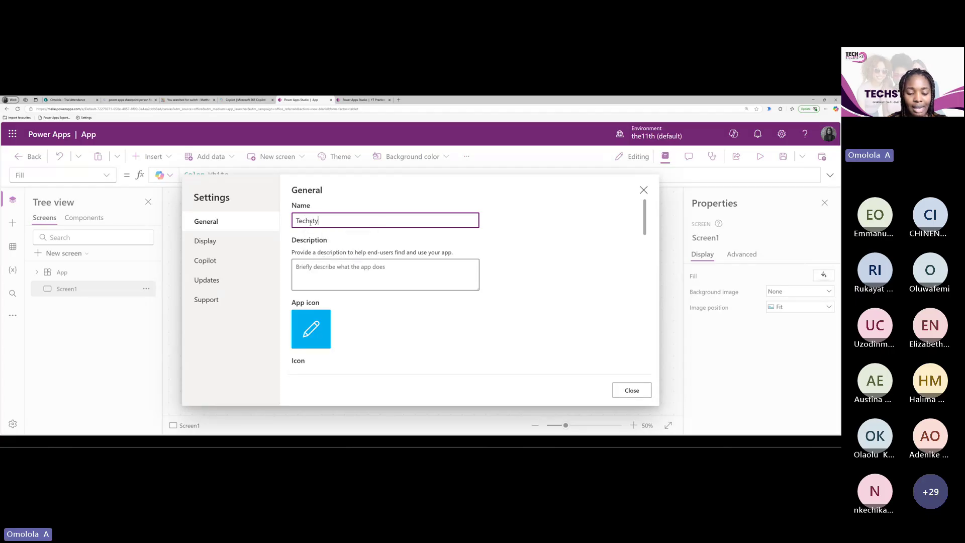
{"action": "type", "text": "l"}
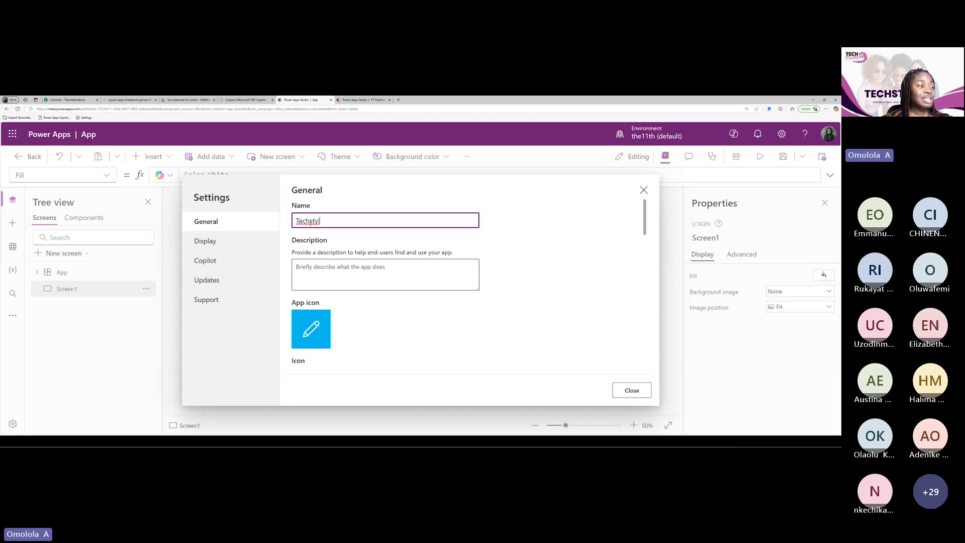
{"action": "type", "text": "er's "}
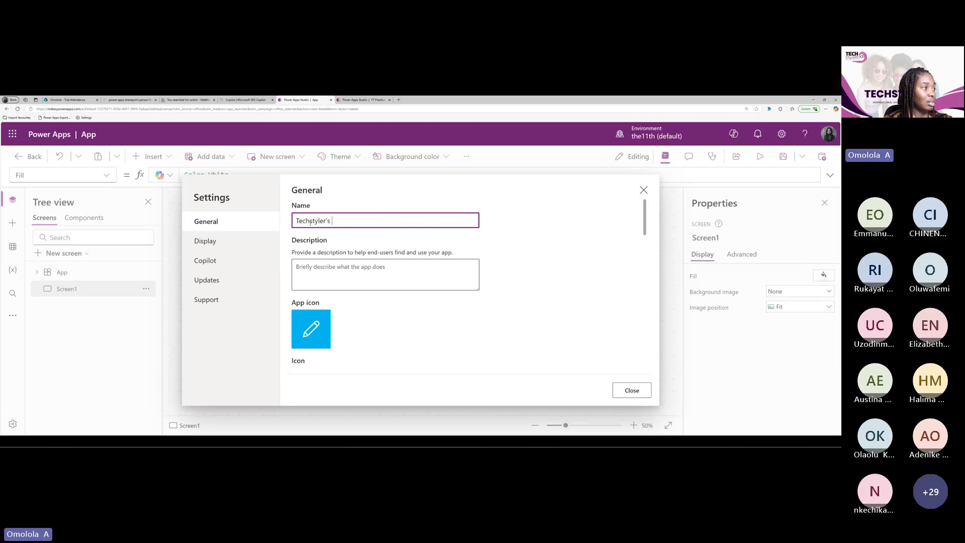
{"action": "type", "text": "At"}
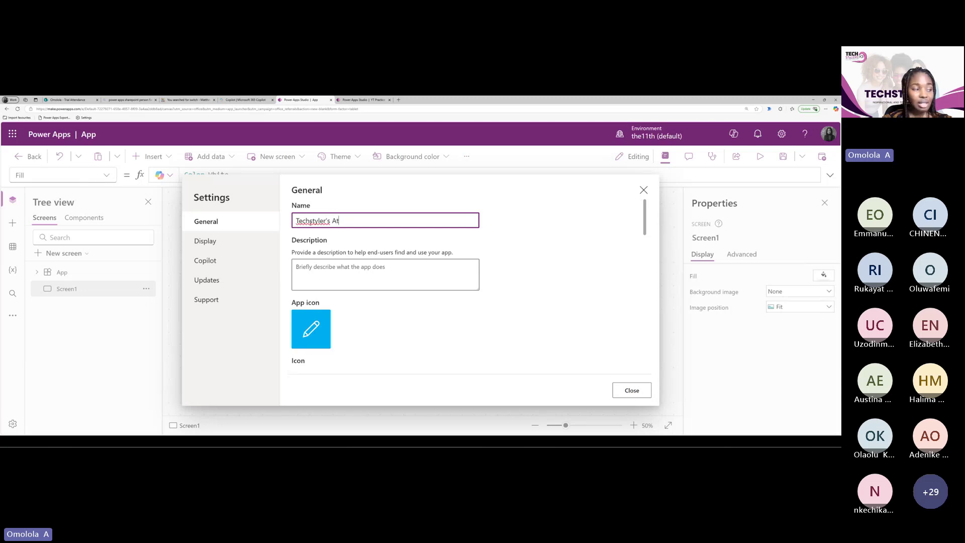
{"action": "type", "text": "tend"}
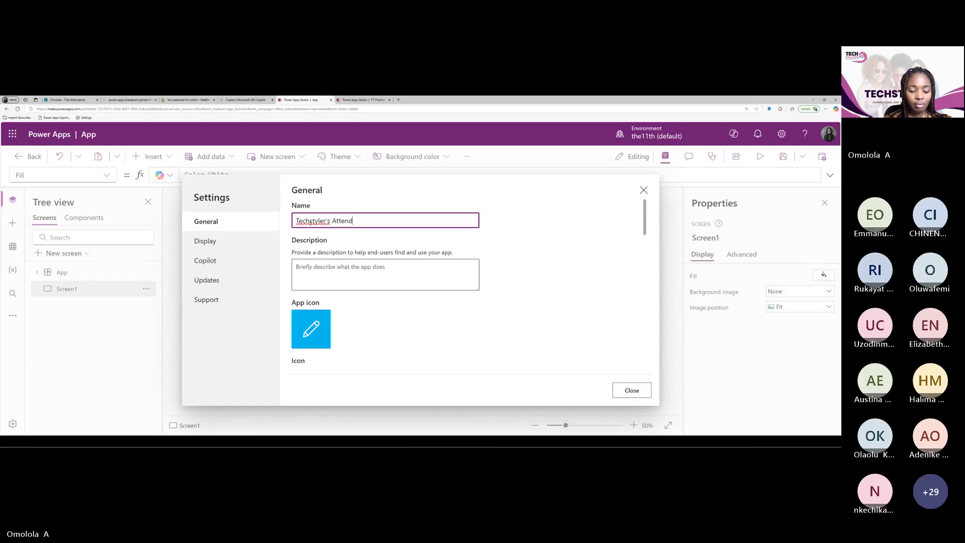
{"action": "type", "text": "ance App"}
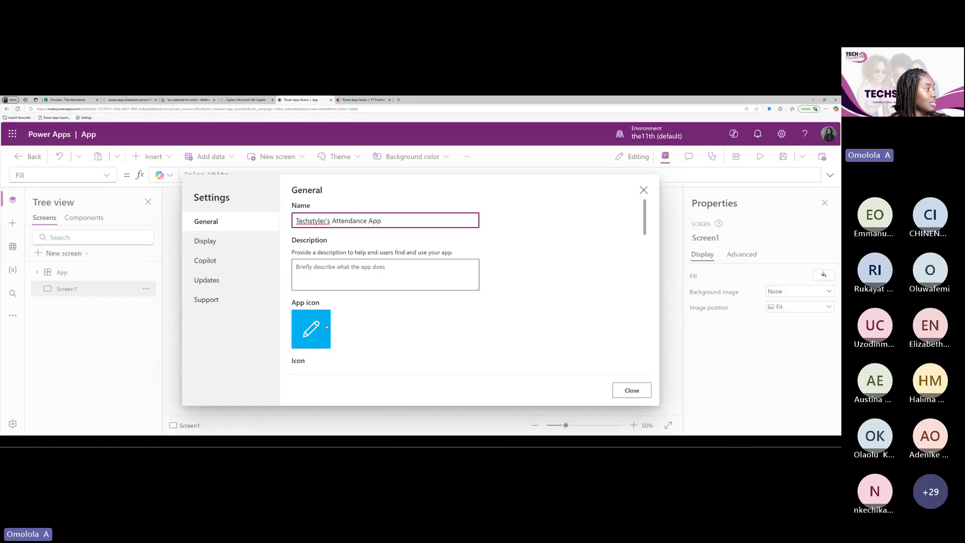
{"action": "left_click", "coordinate": [676, 315]}
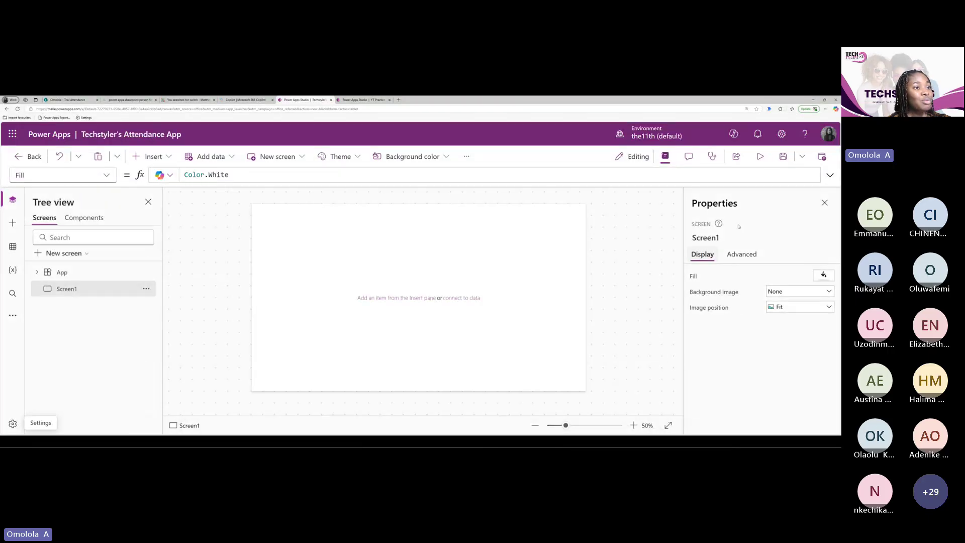
{"action": "left_click", "coordinate": [784, 156]}
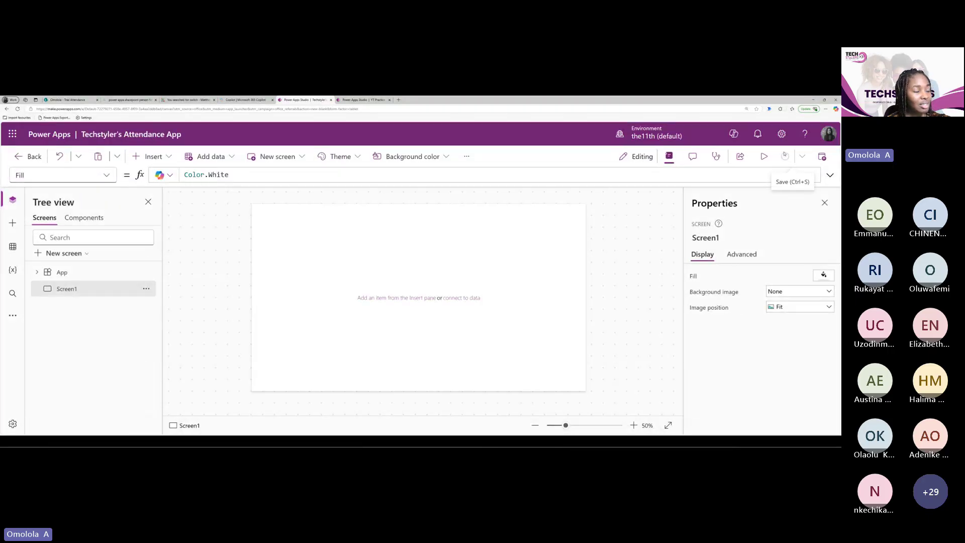
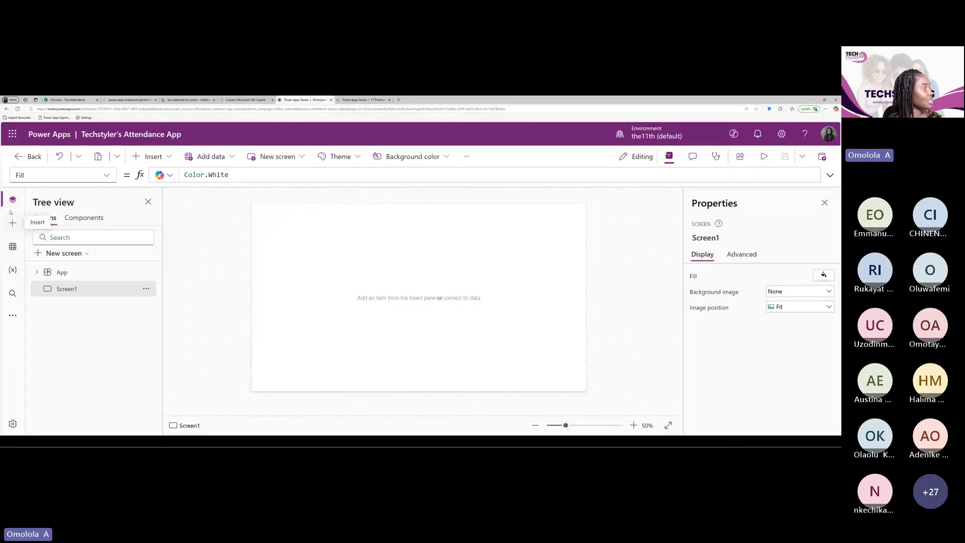
Toggle the Tree view and Insert panes, then switch to the YT Practice app's browser tab
{"action": "left_click", "coordinate": [12, 201]}
{"action": "left_click", "coordinate": [12, 201]}
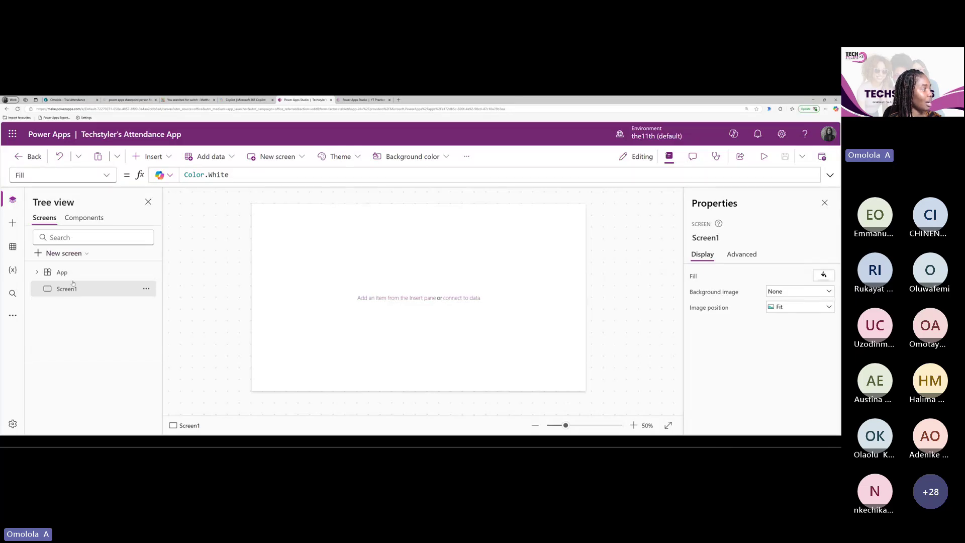
{"action": "left_click", "coordinate": [13, 224]}
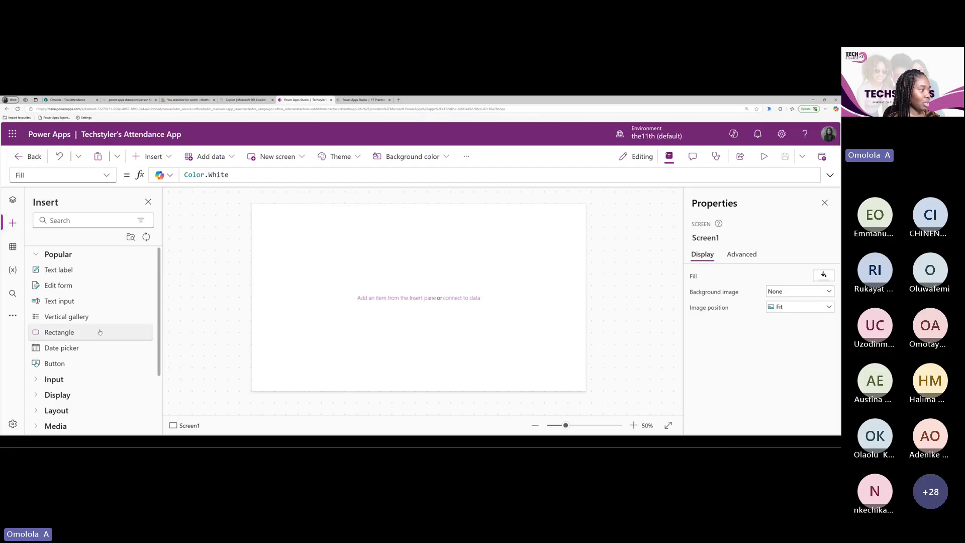
{"action": "left_click", "coordinate": [153, 157]}
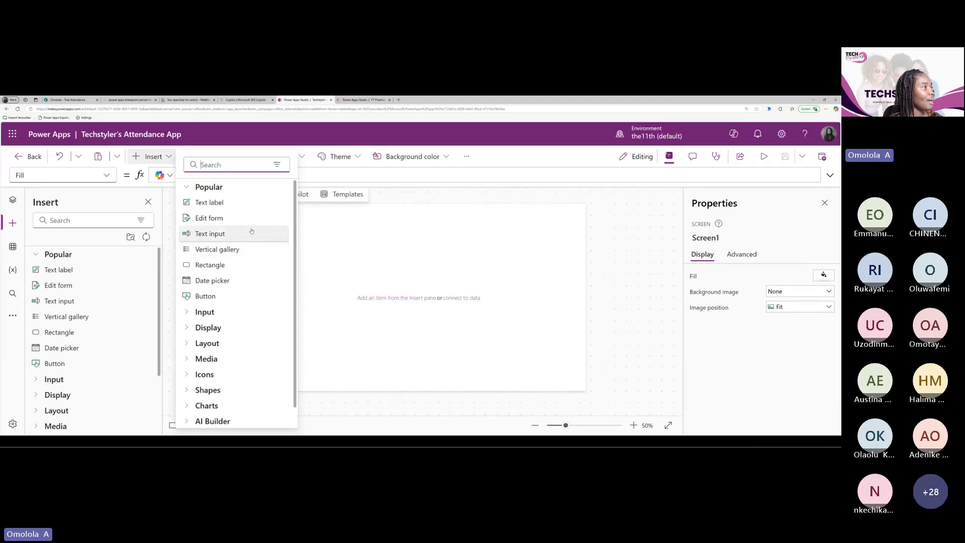
{"action": "left_click", "coordinate": [354, 100]}
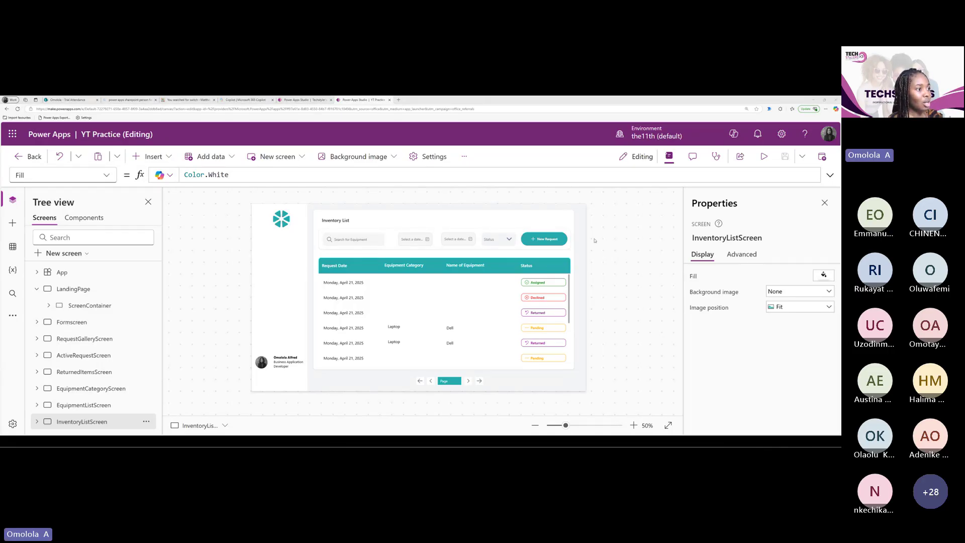
Review YT Practice's LandingPage, RequestGalleryScreen and Formscreen, then return to the Attendance App tab
{"action": "left_click", "coordinate": [547, 240]}
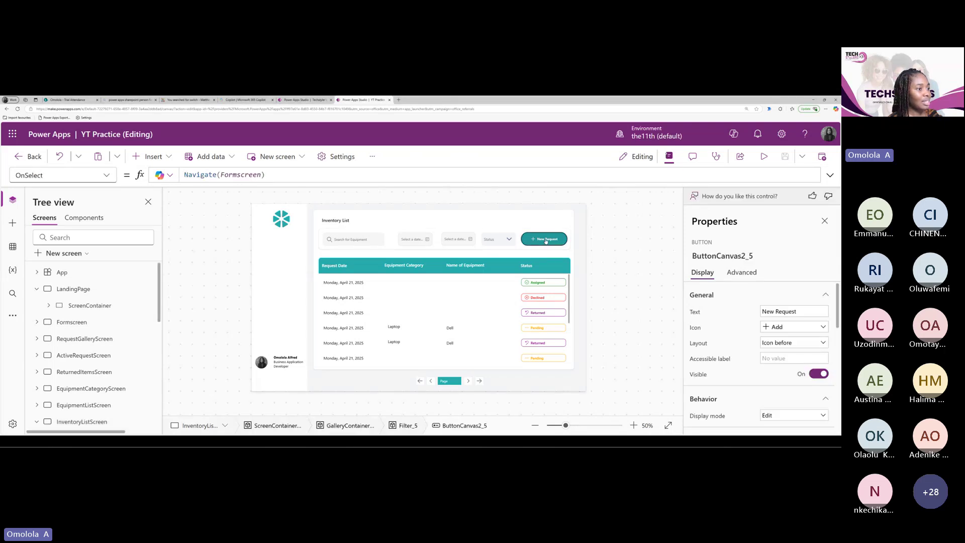
{"action": "left_click", "coordinate": [73, 289]}
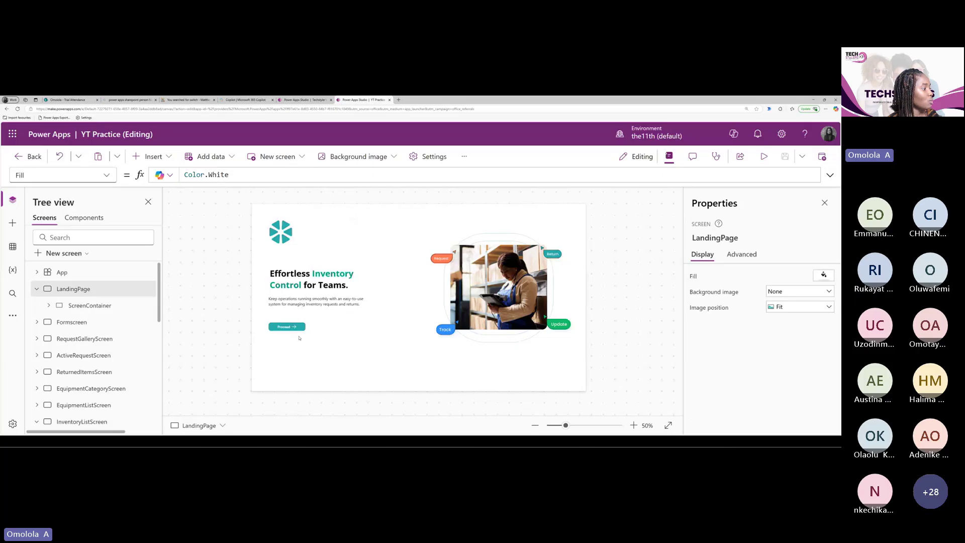
{"action": "left_click", "coordinate": [292, 327], "text": "alt"}
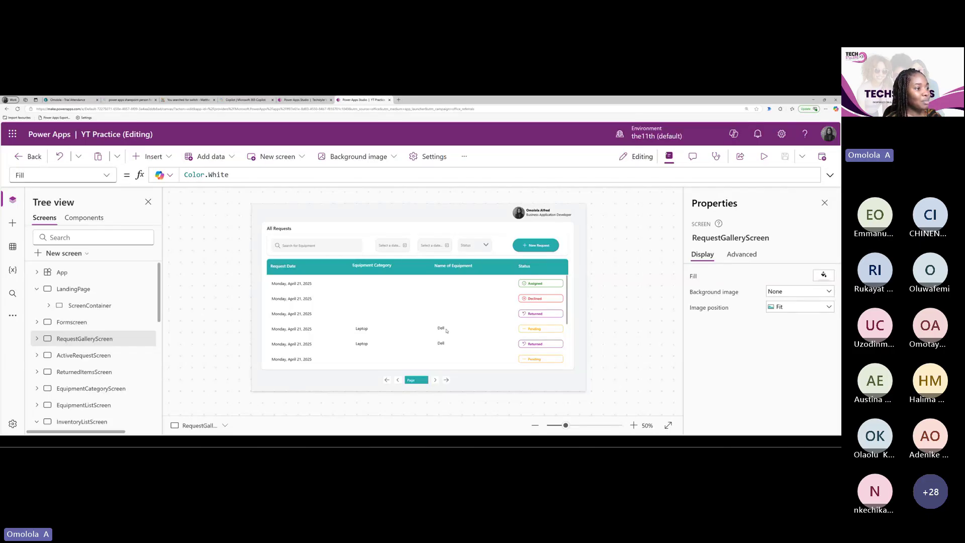
{"action": "left_click", "coordinate": [534, 249], "text": "alt"}
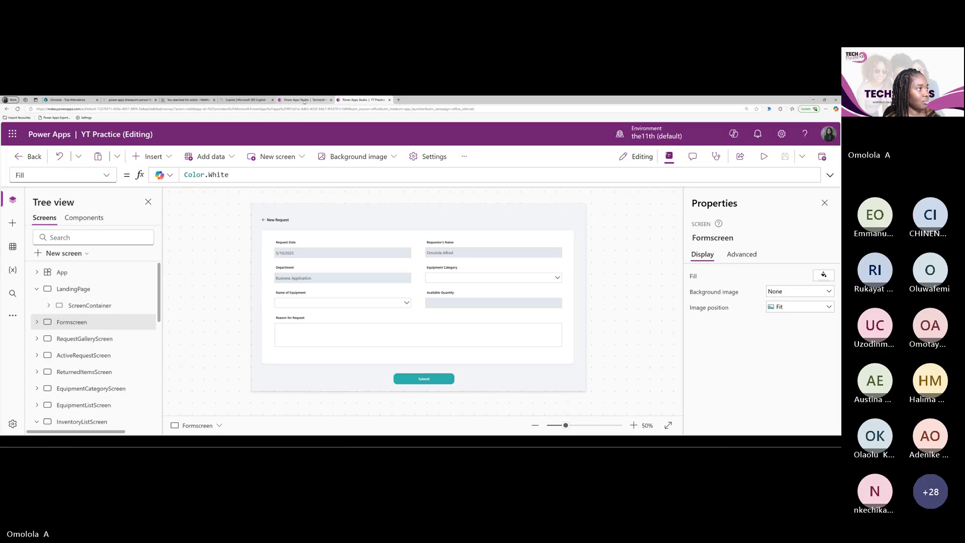
{"action": "left_click", "coordinate": [304, 101]}
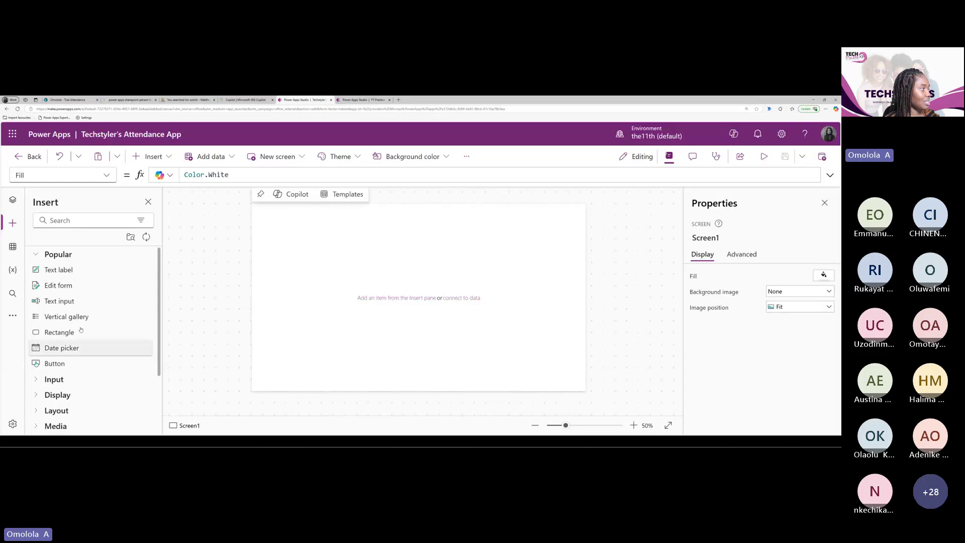
Flip between the Data, Tree view and Insert panes, ending on the Data pane
{"action": "left_click", "coordinate": [16, 253]}
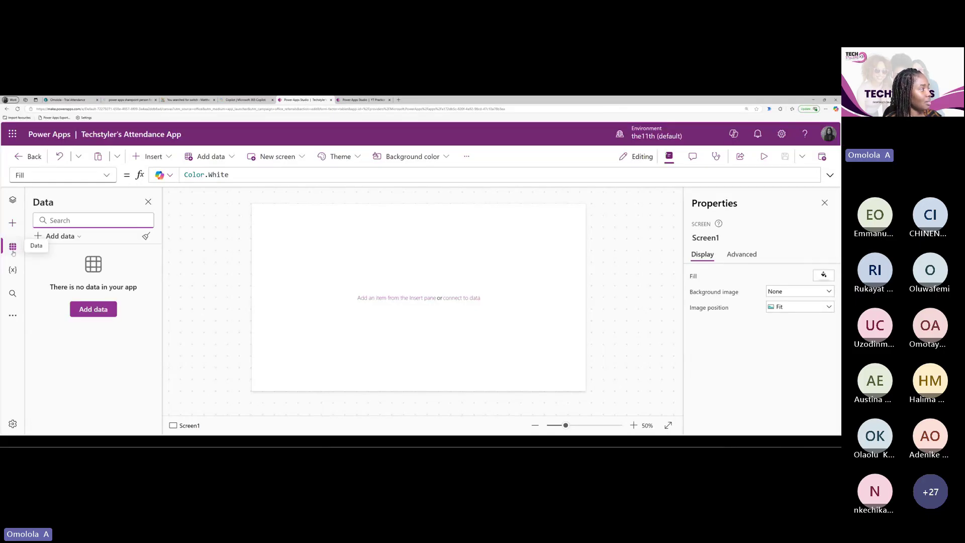
{"action": "left_click", "coordinate": [14, 201]}
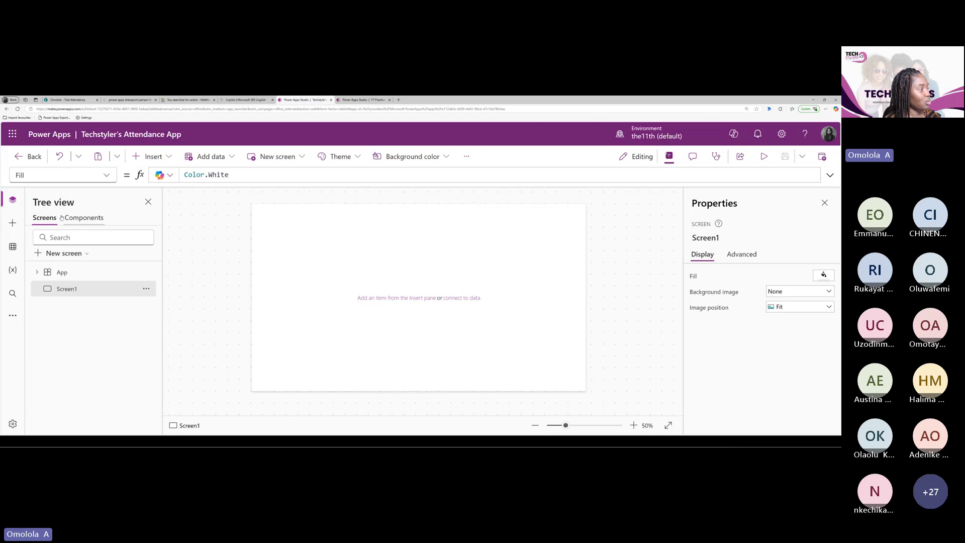
{"action": "left_click", "coordinate": [13, 222]}
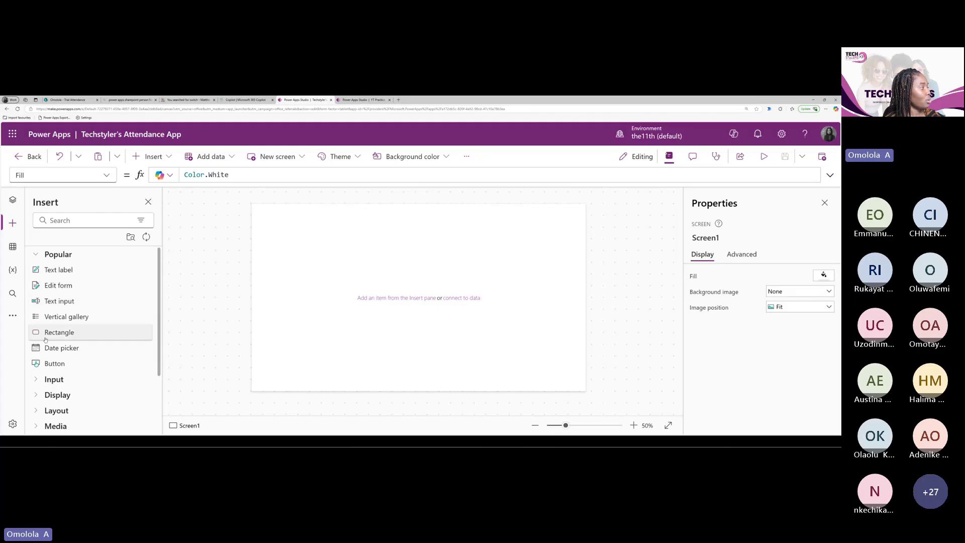
{"action": "left_click", "coordinate": [13, 247]}
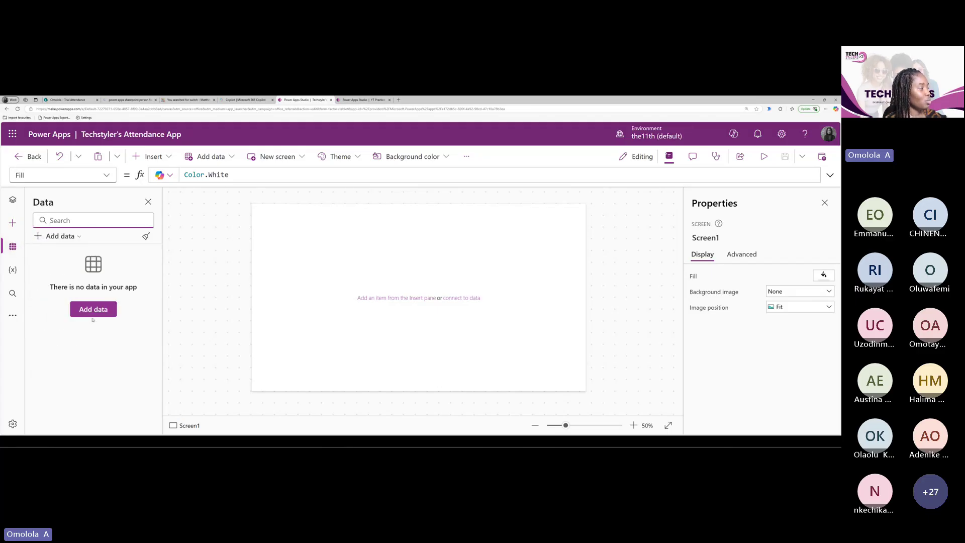
Start adding a data source and browse the Connectors group
{"action": "left_click", "coordinate": [73, 237]}
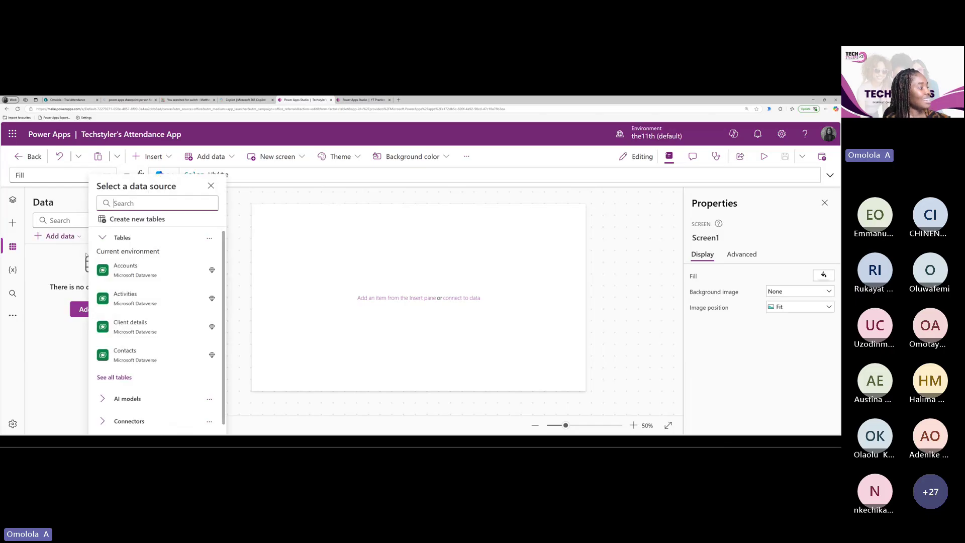
{"action": "scroll", "coordinate": [149, 350], "scroll_direction": "down", "scroll_amount": 1}
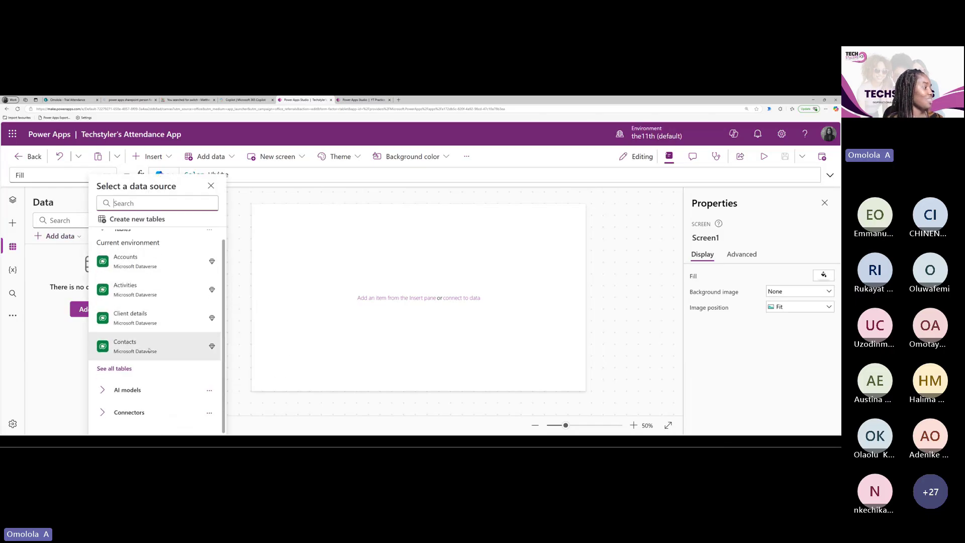
{"action": "scroll", "coordinate": [149, 350], "scroll_direction": "up", "scroll_amount": 1}
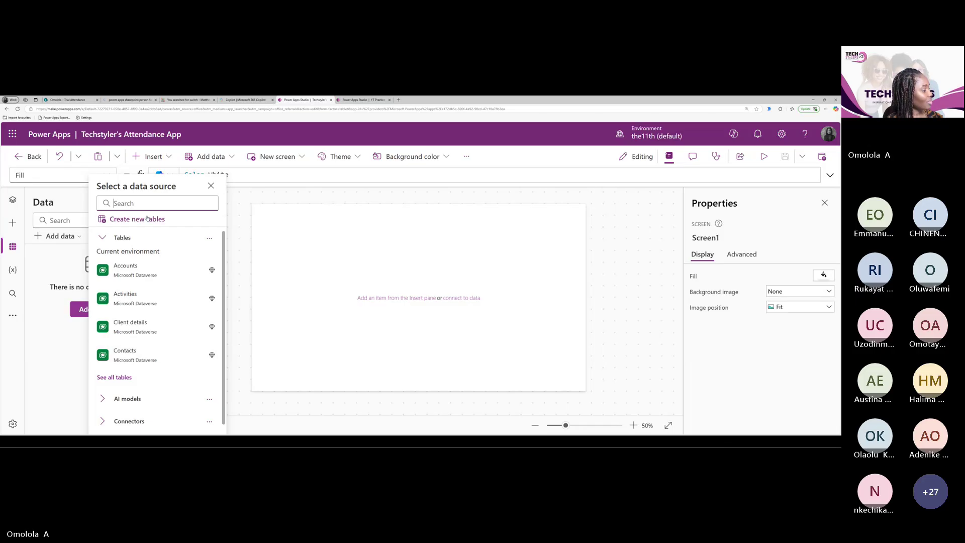
{"action": "left_click", "coordinate": [104, 422]}
{"action": "scroll", "coordinate": [136, 410], "scroll_direction": "down", "scroll_amount": 2}
{"action": "scroll", "coordinate": [136, 410], "scroll_direction": "down", "scroll_amount": 5}
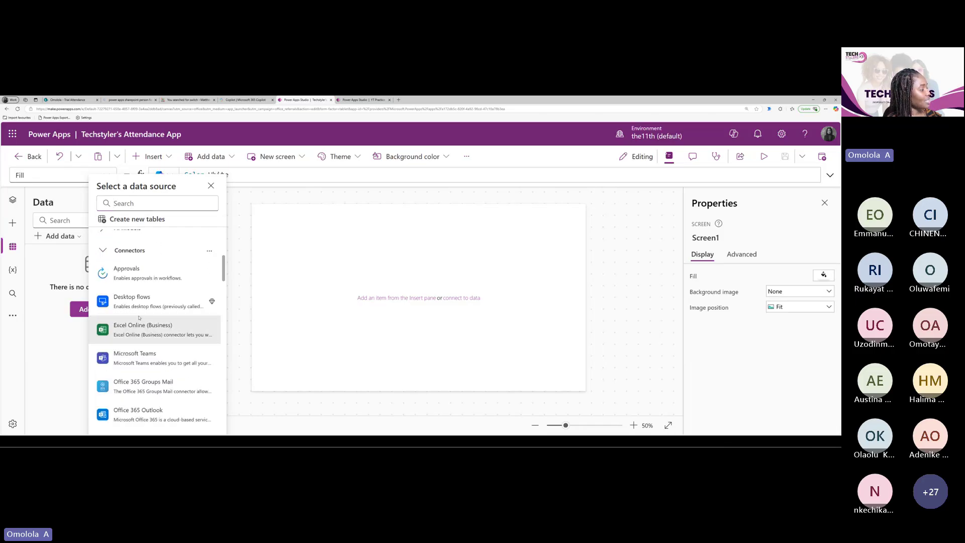
{"action": "scroll", "coordinate": [159, 408], "scroll_direction": "down", "scroll_amount": 3}
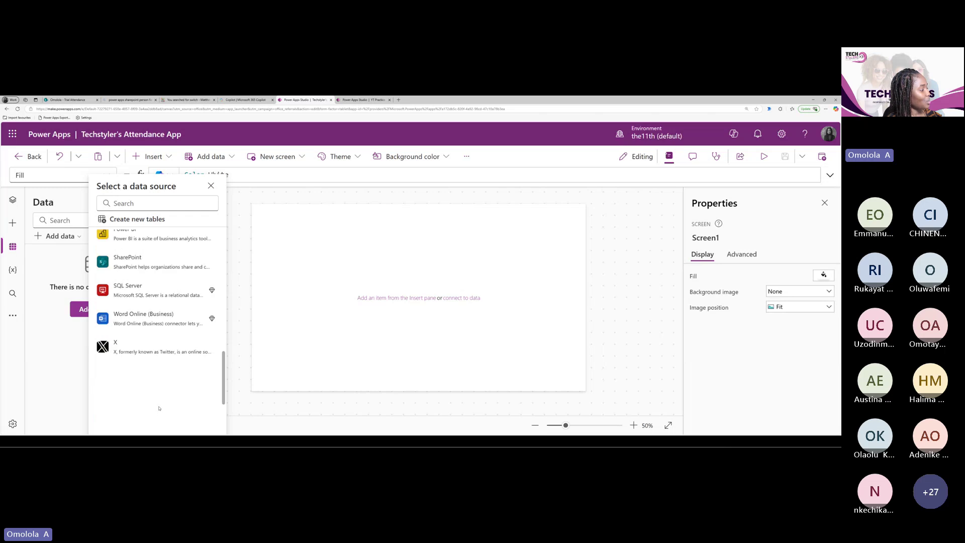
{"action": "scroll", "coordinate": [159, 408], "scroll_direction": "up", "scroll_amount": 8}
{"action": "scroll", "coordinate": [159, 409], "scroll_direction": "up", "scroll_amount": 4}
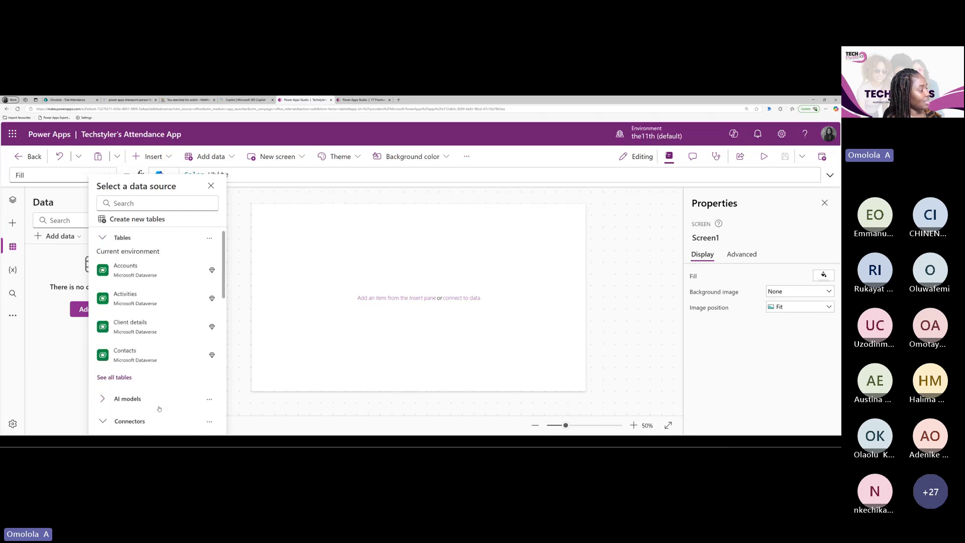
{"action": "scroll", "coordinate": [158, 408], "scroll_direction": "down", "scroll_amount": 3}
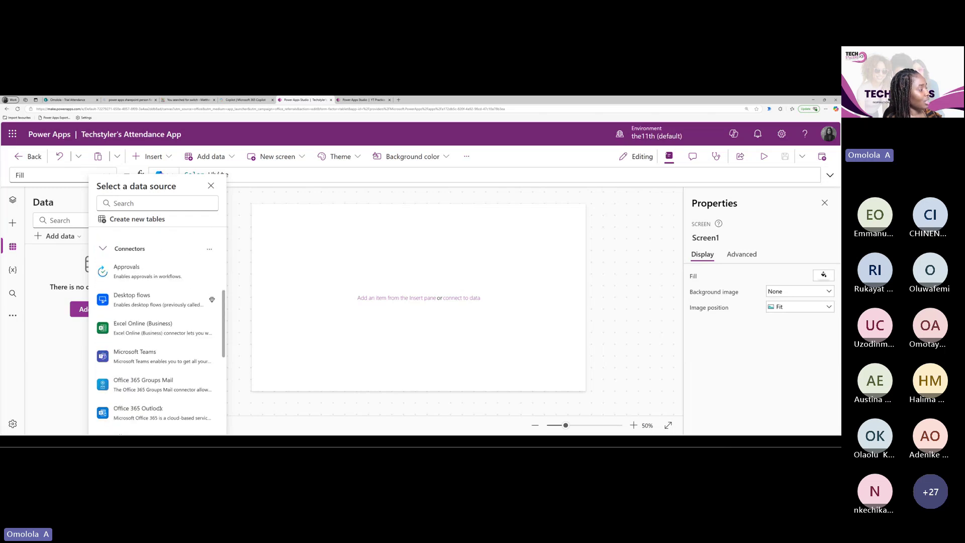
{"action": "scroll", "coordinate": [160, 408], "scroll_direction": "down", "scroll_amount": 3}
{"action": "scroll", "coordinate": [182, 406], "scroll_direction": "up", "scroll_amount": 8}
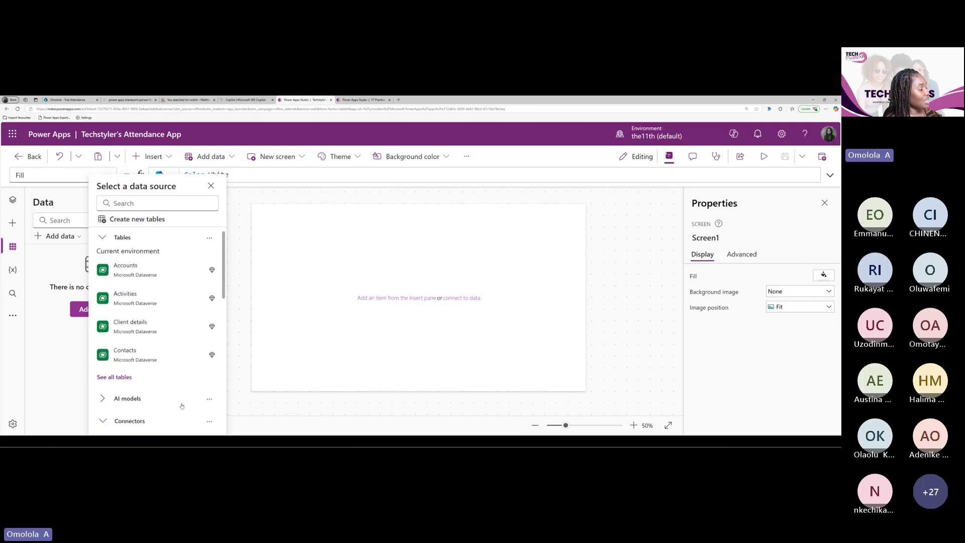
{"action": "scroll", "coordinate": [181, 402], "scroll_direction": "down", "scroll_amount": 1}
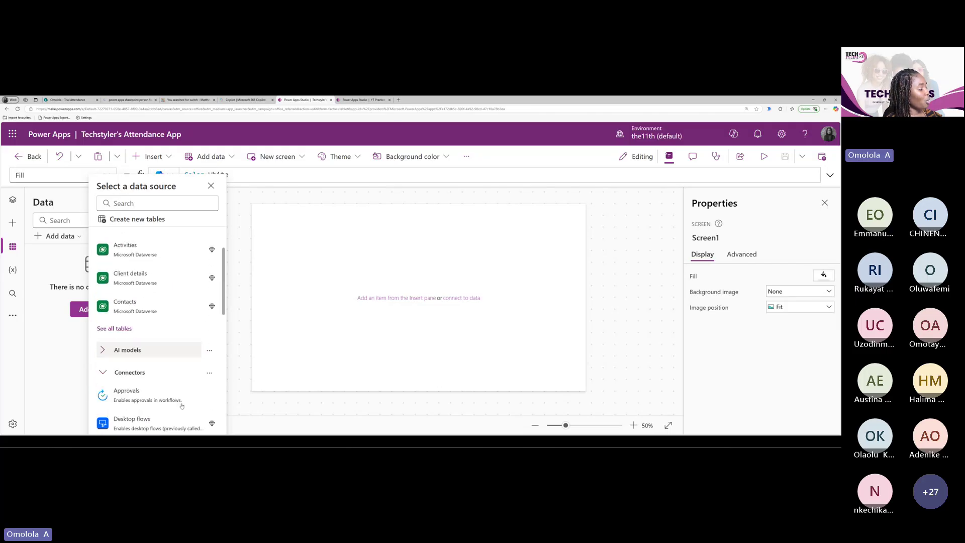
{"action": "left_click", "coordinate": [101, 374]}
Search data sources for 'sharepoint' and choose the SharePoint connector
{"action": "left_click", "coordinate": [211, 185]}
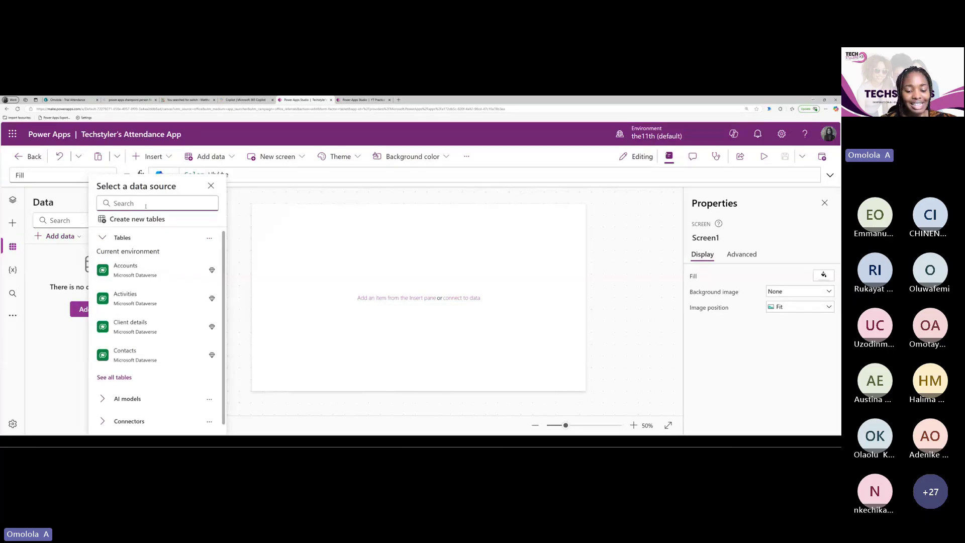
{"action": "type", "text": "sharepoint"}
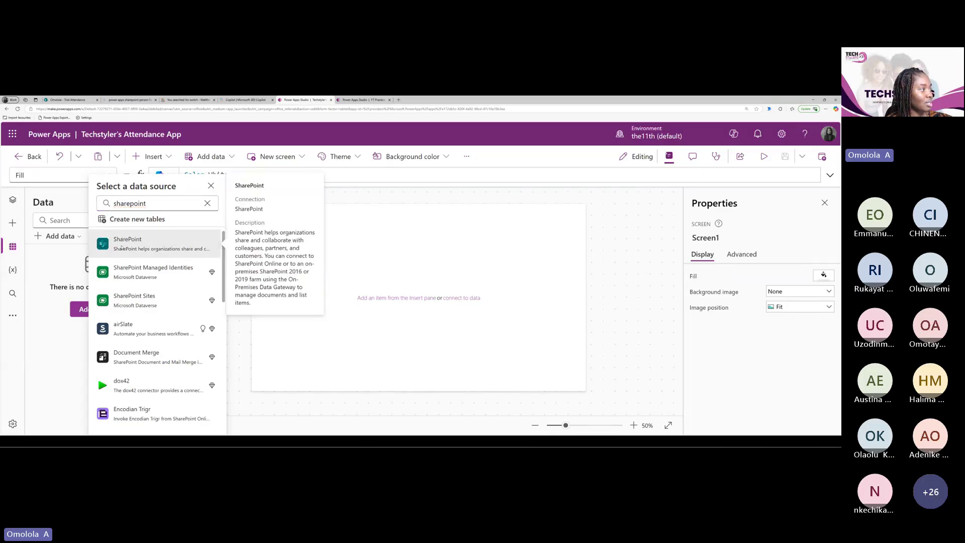
{"action": "left_click", "coordinate": [123, 240]}
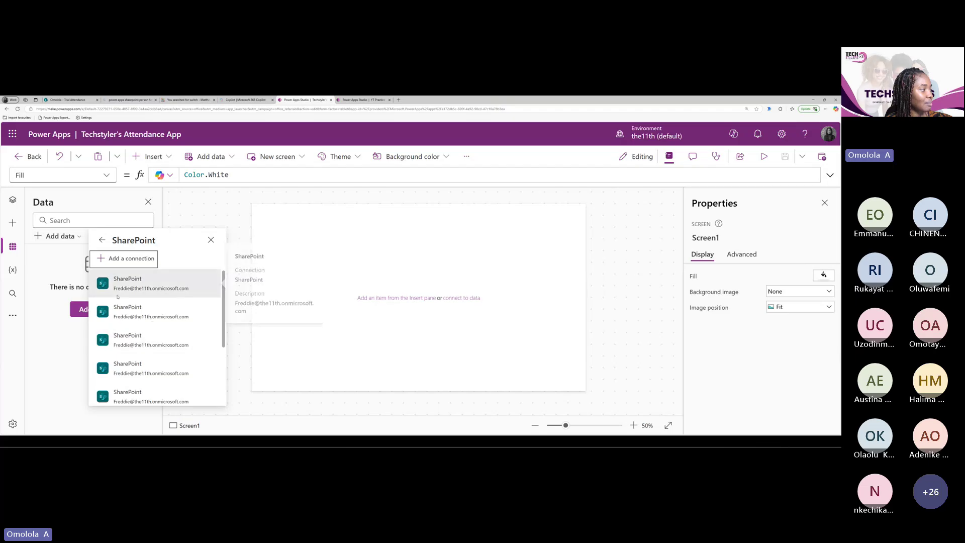
Pick the existing SharePoint connection and the recent site holding the Trial Attendance list
{"action": "left_click", "coordinate": [126, 284]}
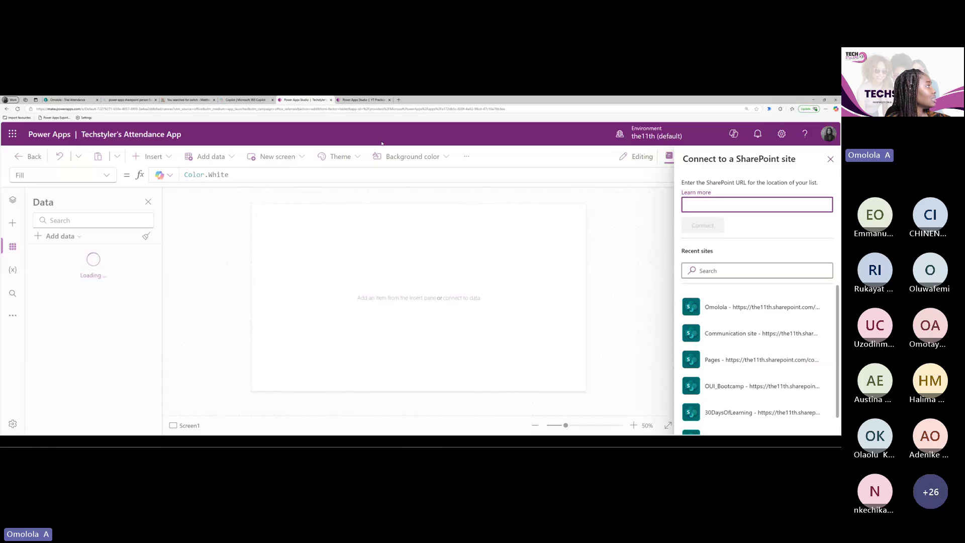
{"action": "left_click", "coordinate": [68, 99]}
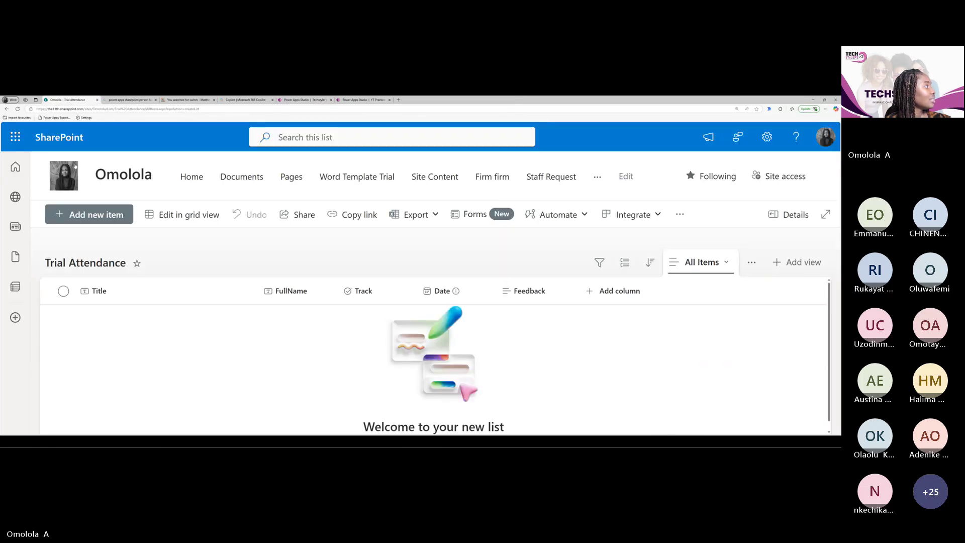
{"action": "left_click", "coordinate": [297, 100]}
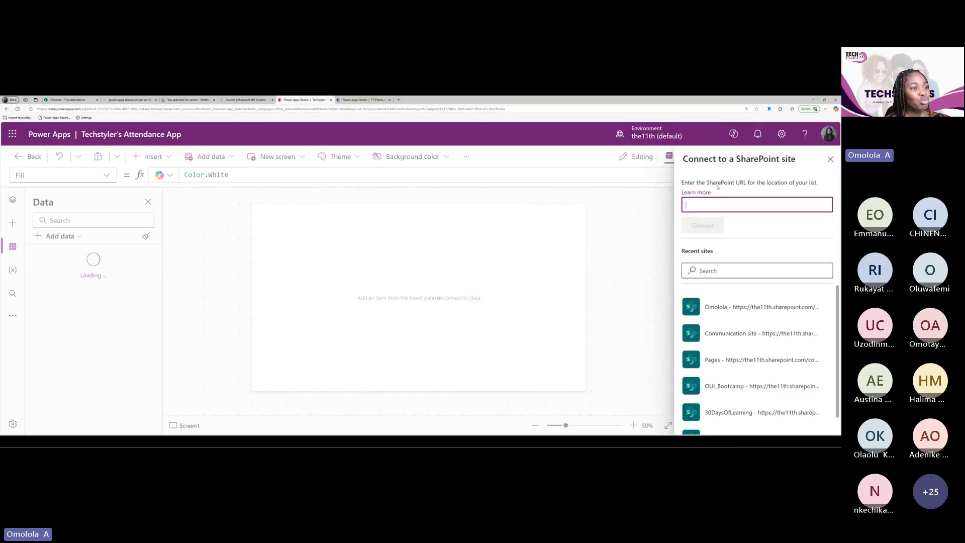
{"action": "left_click", "coordinate": [717, 308]}
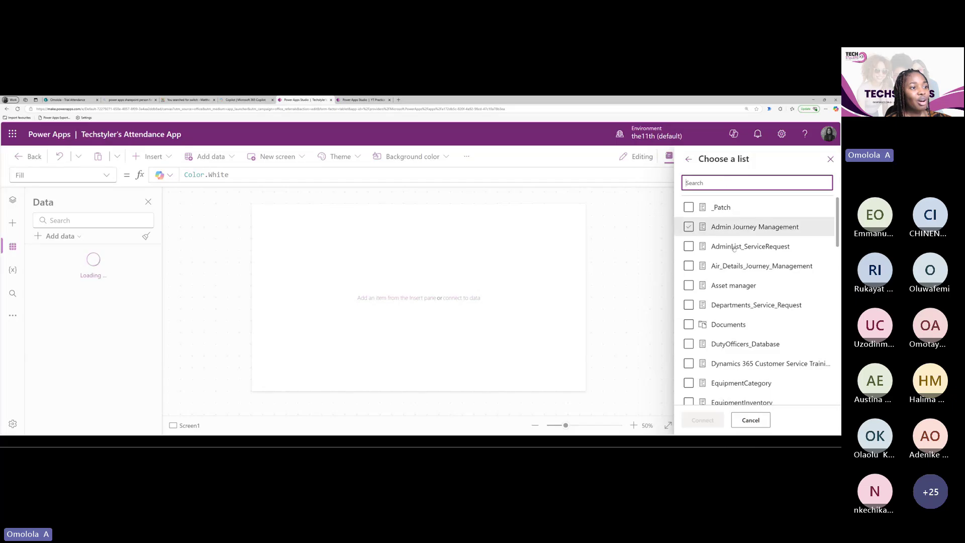
{"action": "scroll", "coordinate": [732, 278], "scroll_direction": "down", "scroll_amount": 4}
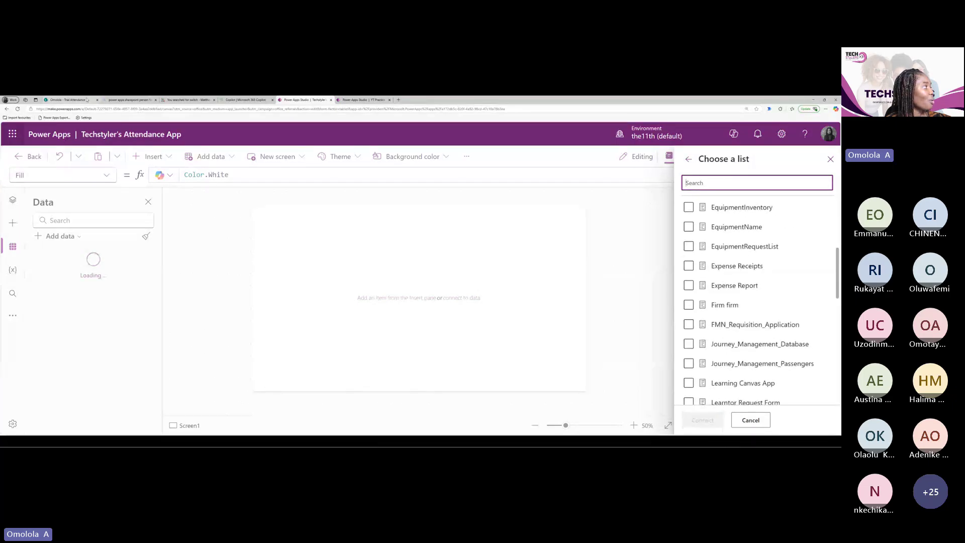
{"action": "left_click", "coordinate": [87, 100]}
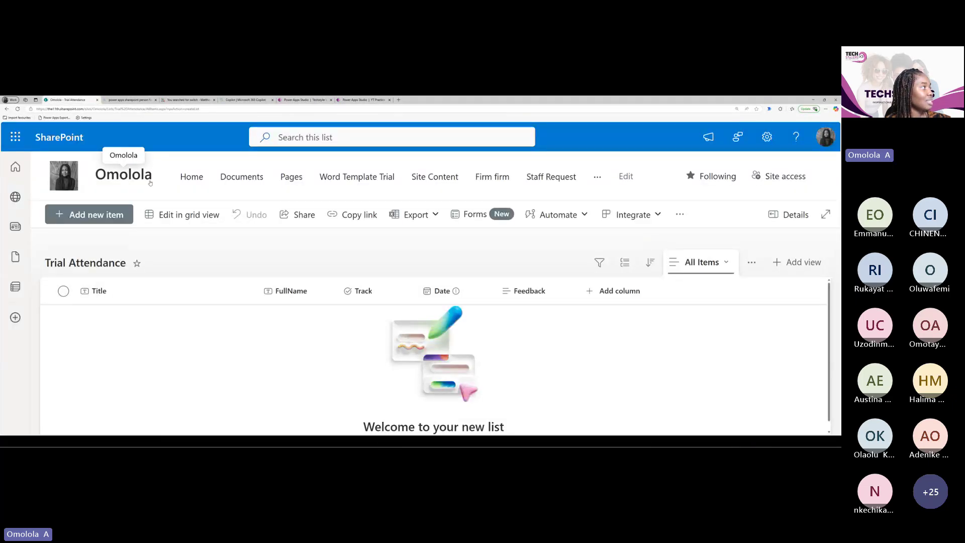
{"action": "left_click", "coordinate": [304, 100]}
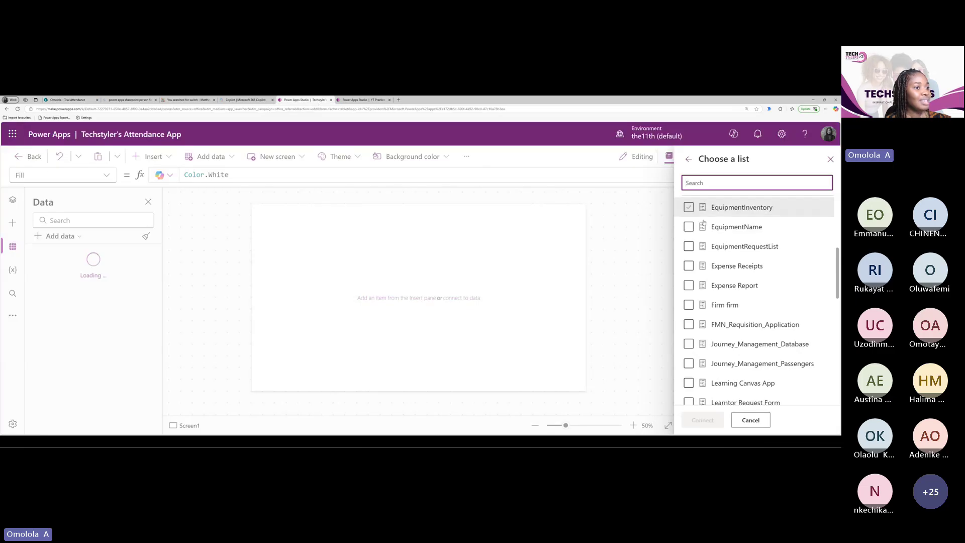
Tick the Trial Attendance list and connect it to the app
{"action": "left_click", "coordinate": [713, 246]}
{"action": "scroll", "coordinate": [716, 265], "scroll_direction": "up", "scroll_amount": 3}
{"action": "scroll", "coordinate": [716, 265], "scroll_direction": "down", "scroll_amount": 2}
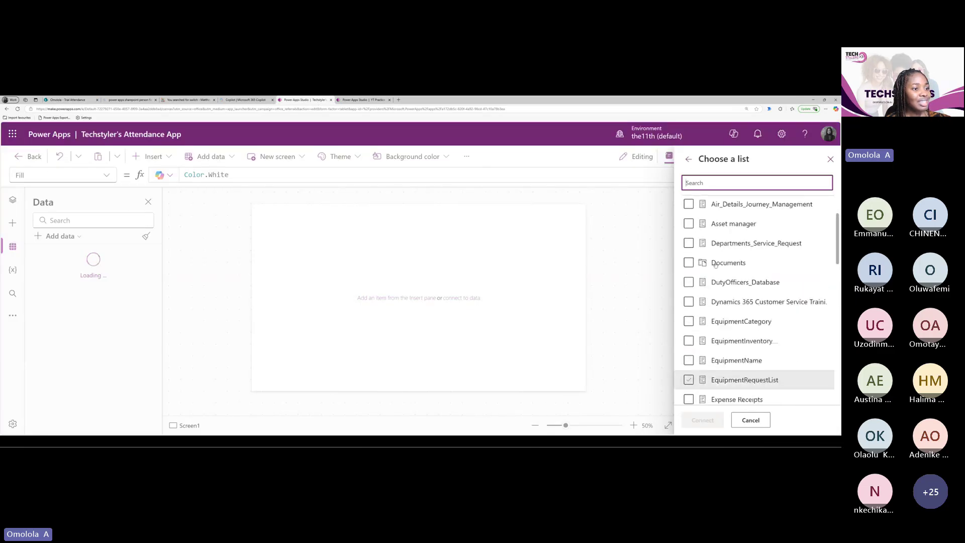
{"action": "scroll", "coordinate": [716, 264], "scroll_direction": "down", "scroll_amount": 10}
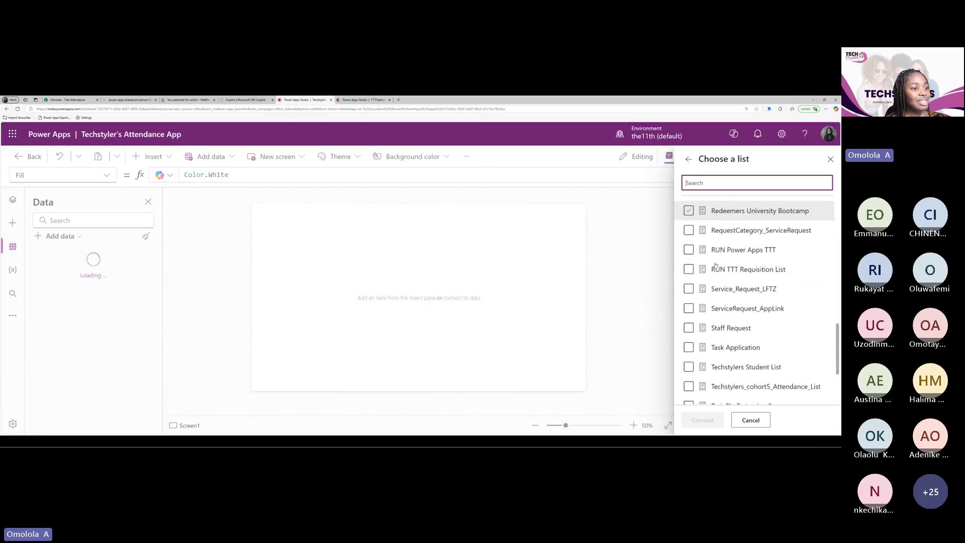
{"action": "scroll", "coordinate": [715, 265], "scroll_direction": "up", "scroll_amount": 6}
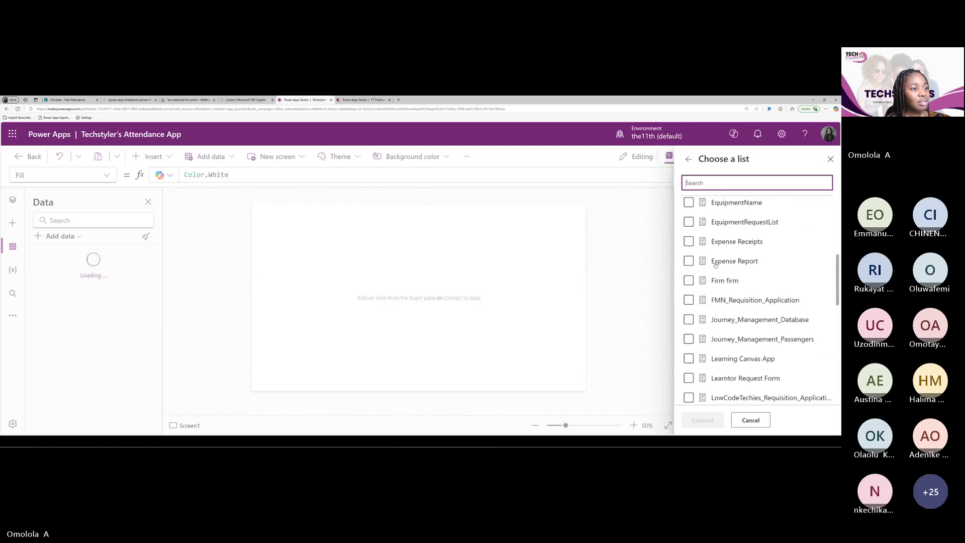
{"action": "scroll", "coordinate": [718, 271], "scroll_direction": "down", "scroll_amount": 4}
{"action": "scroll", "coordinate": [718, 271], "scroll_direction": "down", "scroll_amount": 5}
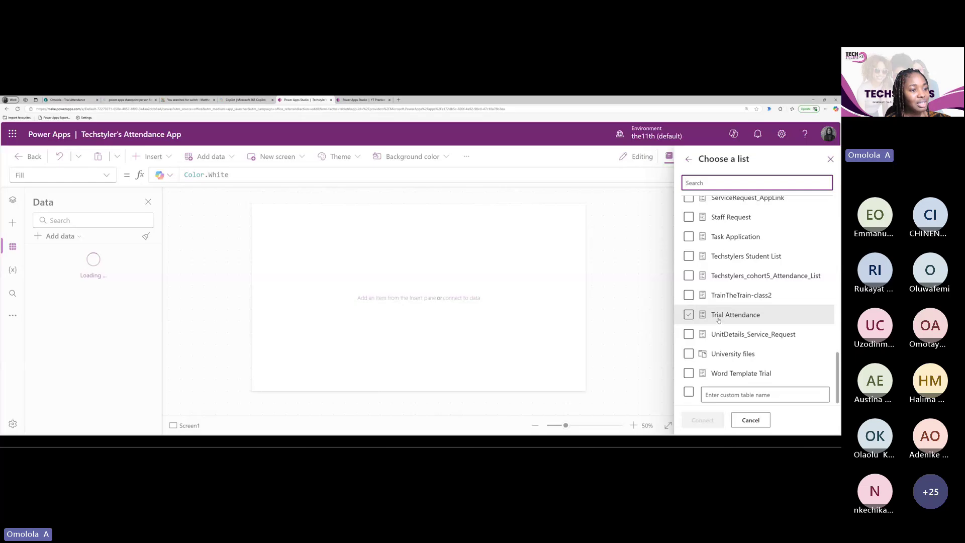
{"action": "left_click", "coordinate": [688, 316]}
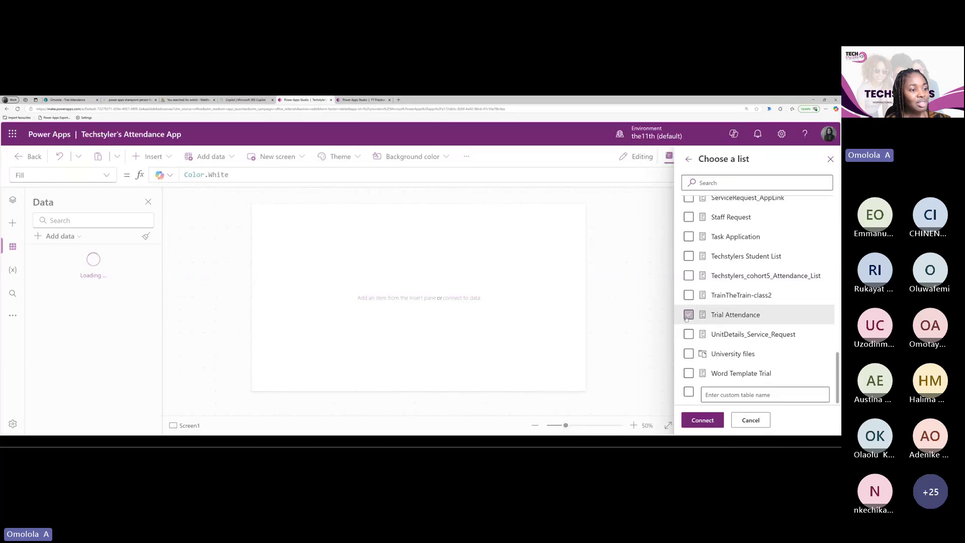
{"action": "left_click", "coordinate": [699, 419]}
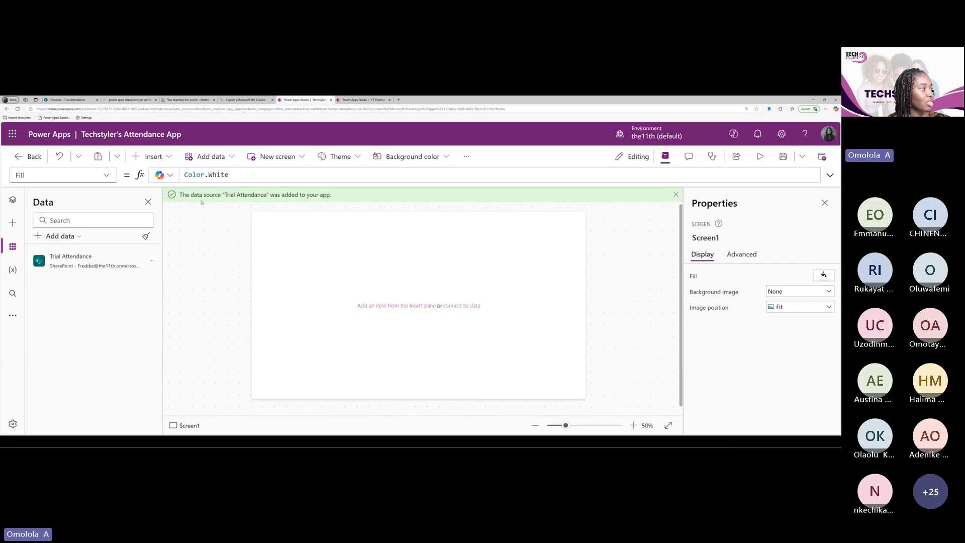
Dismiss the data-source-added banner and go to the SharePoint Trial Attendance list tab
{"action": "left_click", "coordinate": [677, 193]}
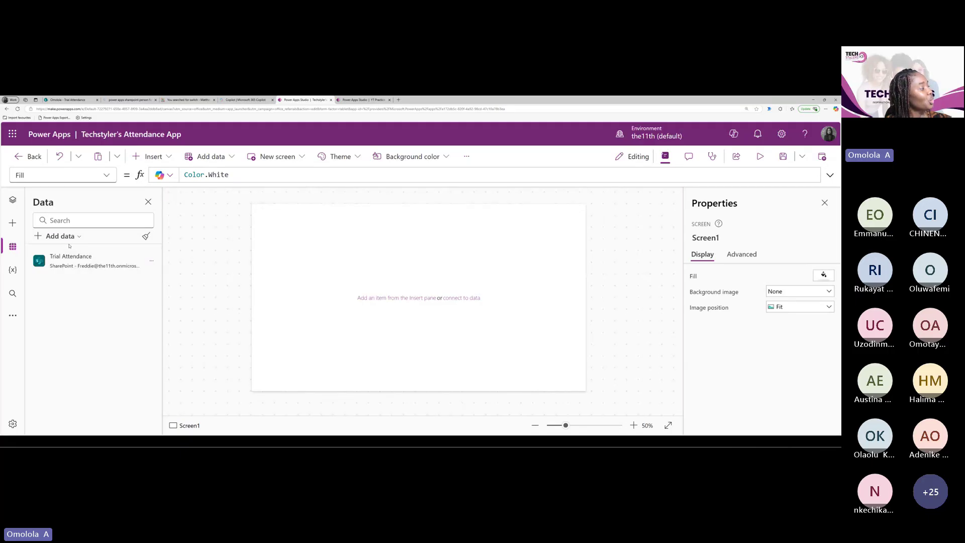
{"action": "mouse_move", "coordinate": [74, 264]}
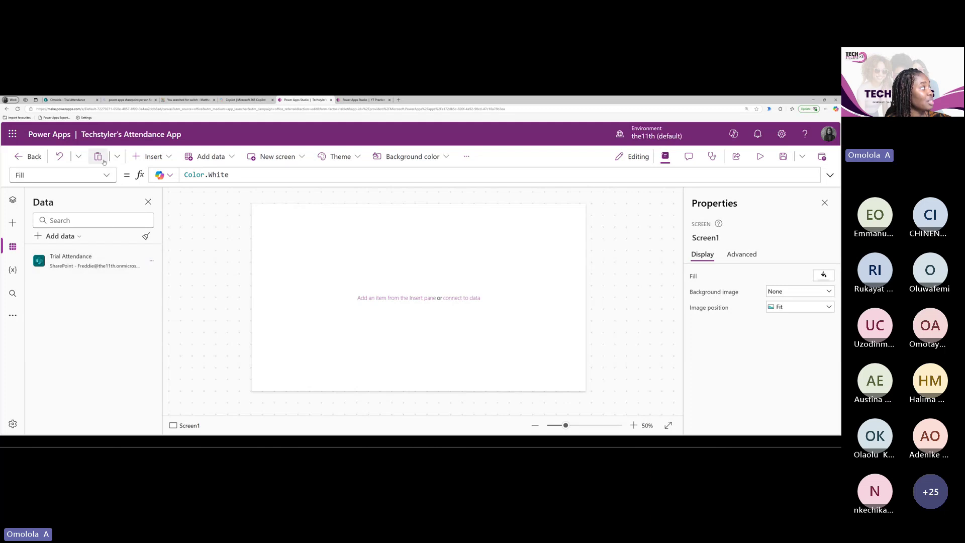
{"action": "left_click", "coordinate": [79, 100]}
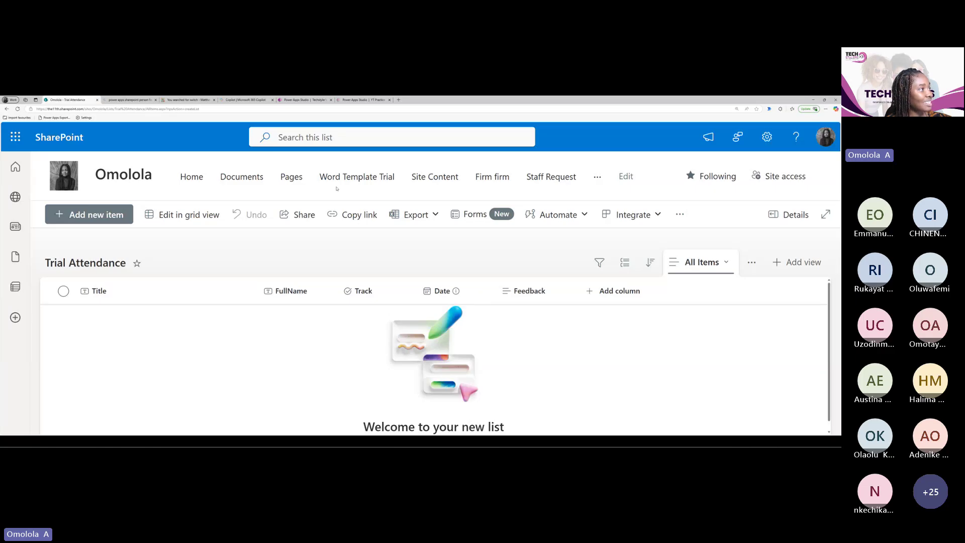
After checking the Title, FullName, Track, Date and Feedback columns, return to Power Apps Studio
{"action": "left_click", "coordinate": [298, 101]}
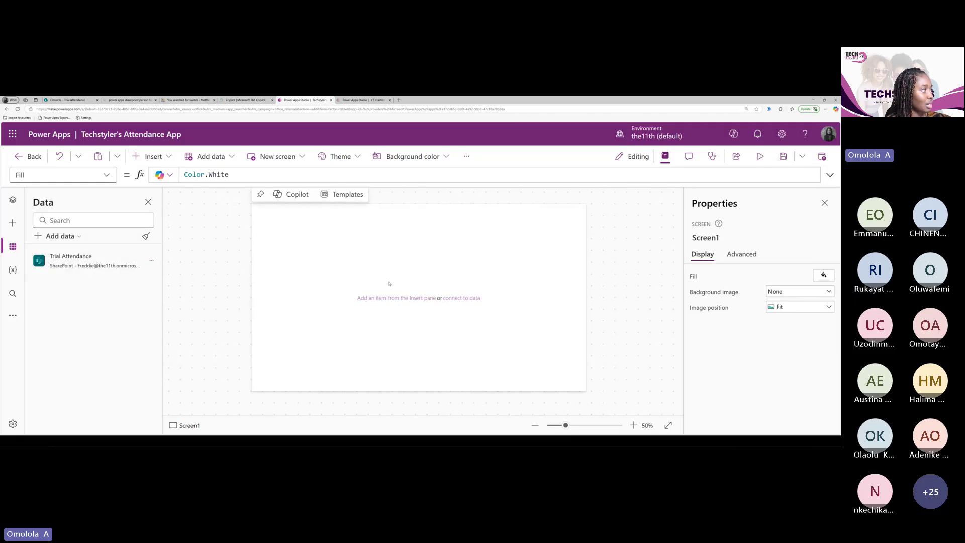
Show the Tree view, then open and close the Insert list without adding a control
{"action": "left_click", "coordinate": [14, 201]}
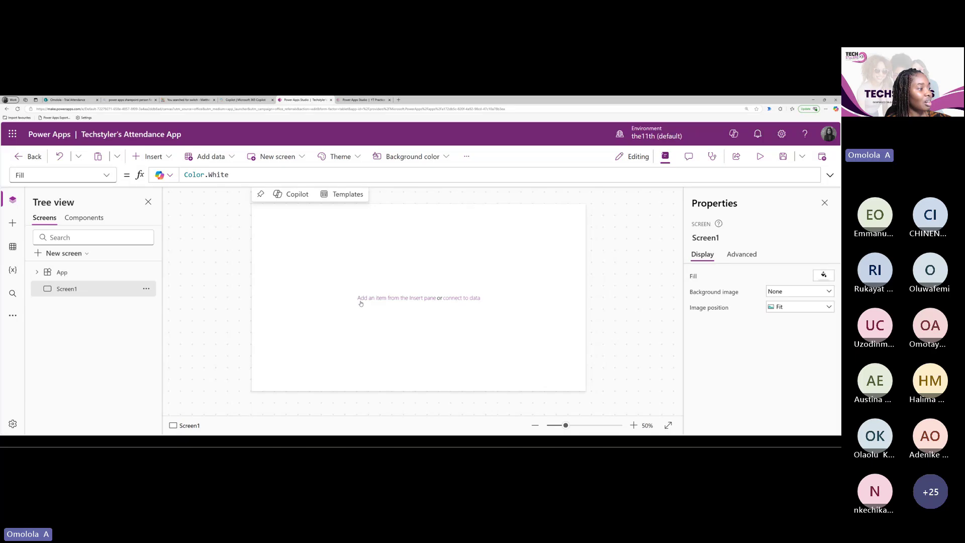
{"action": "left_click", "coordinate": [161, 161]}
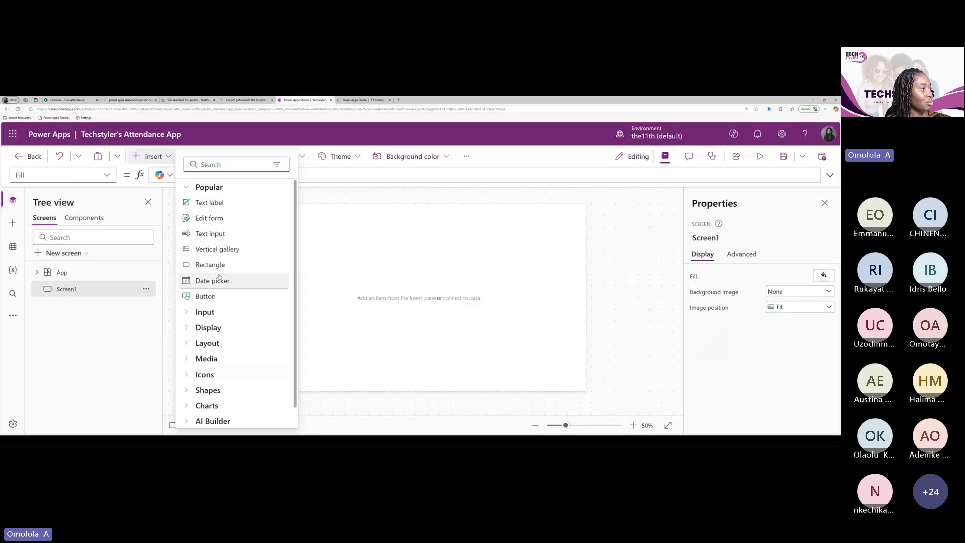
{"action": "left_click", "coordinate": [382, 255]}
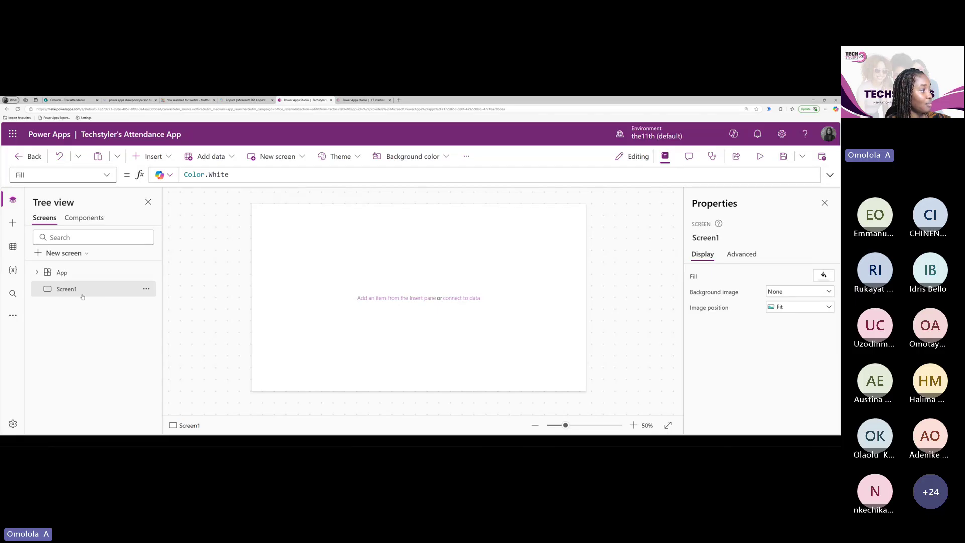
Rename Screen1 to 'FormScreen' from its options menu in Tree view
{"action": "left_click", "coordinate": [145, 289]}
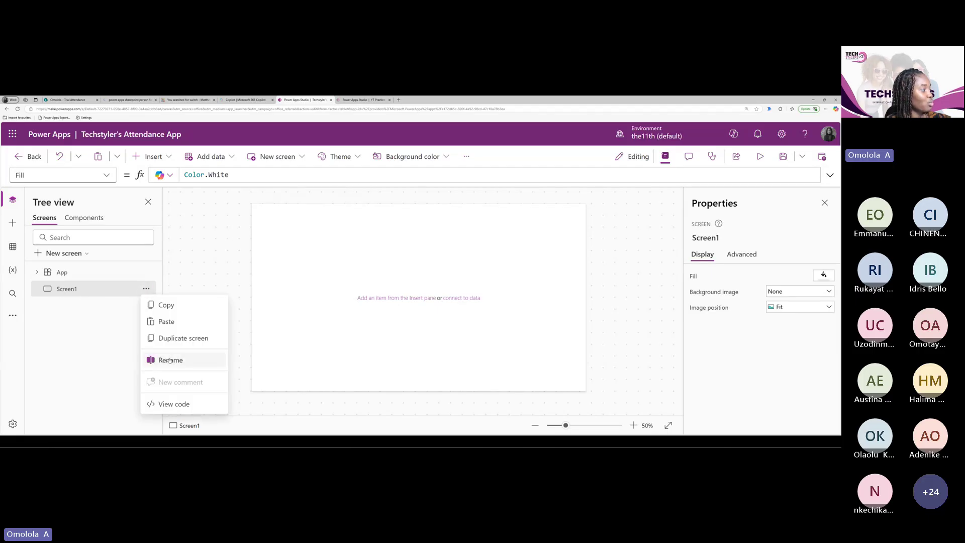
{"action": "left_click", "coordinate": [170, 367]}
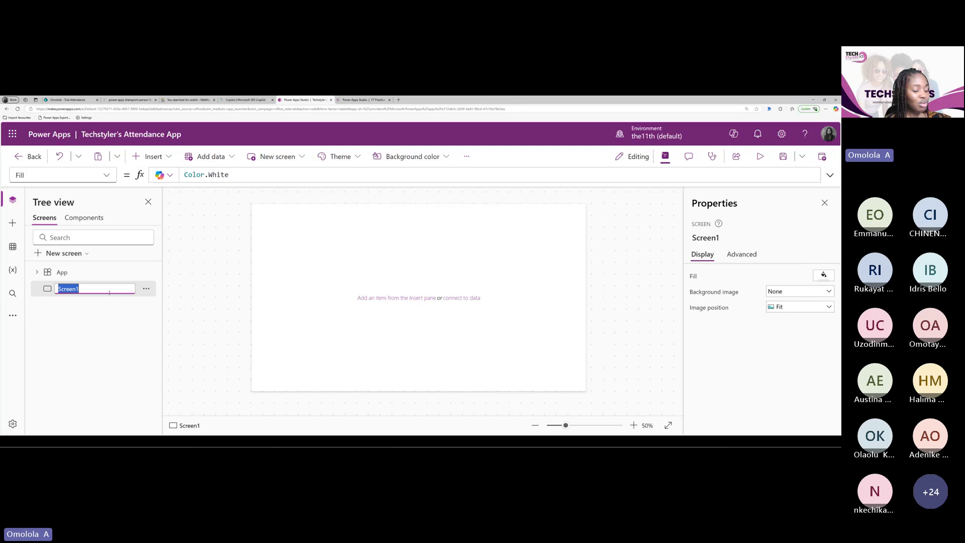
{"action": "type", "text": "Form"}
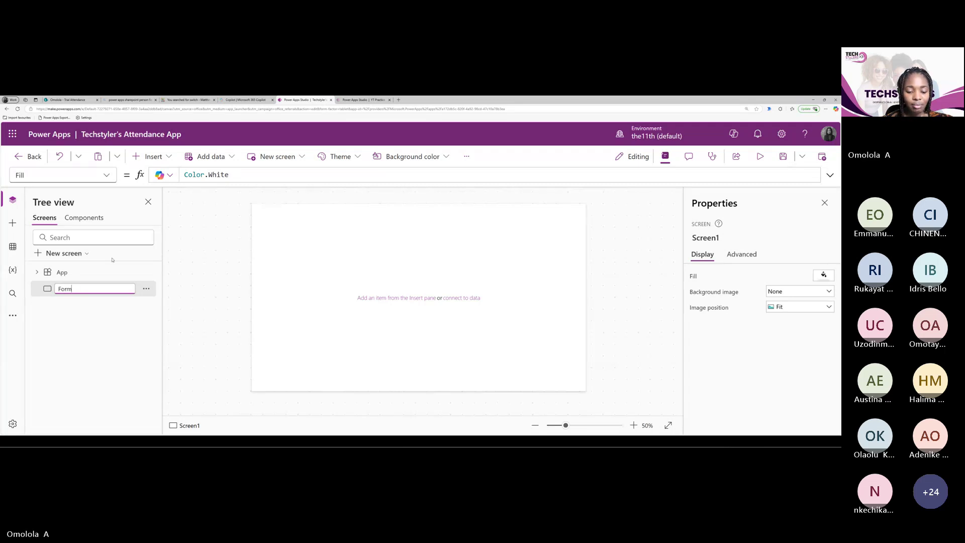
{"action": "type", "text": "Screen"}
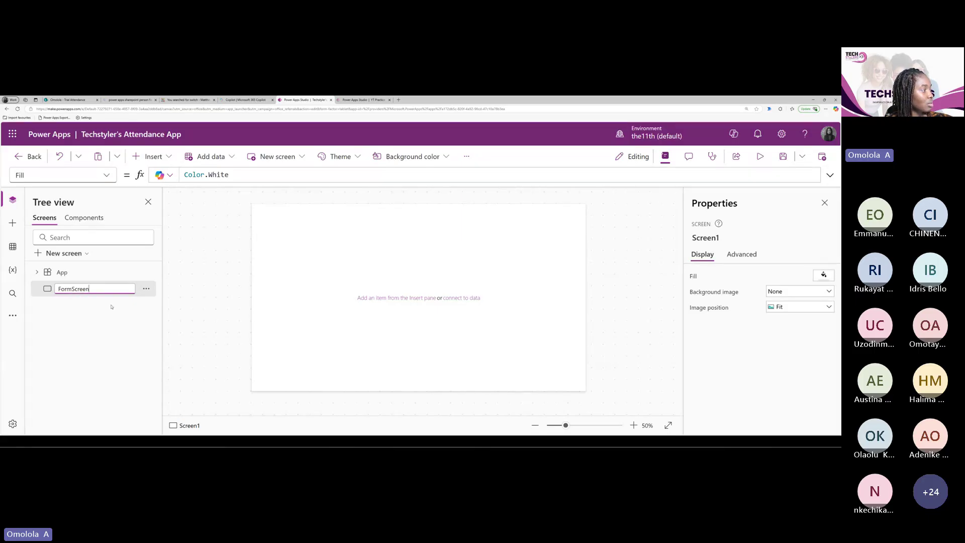
{"action": "key", "text": "Return"}
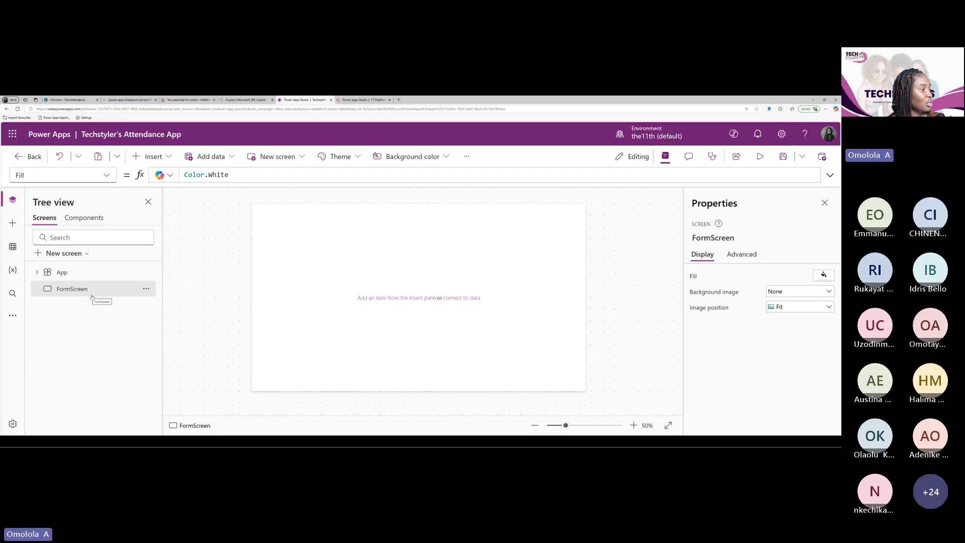
{"action": "mouse_move", "coordinate": [366, 300]}
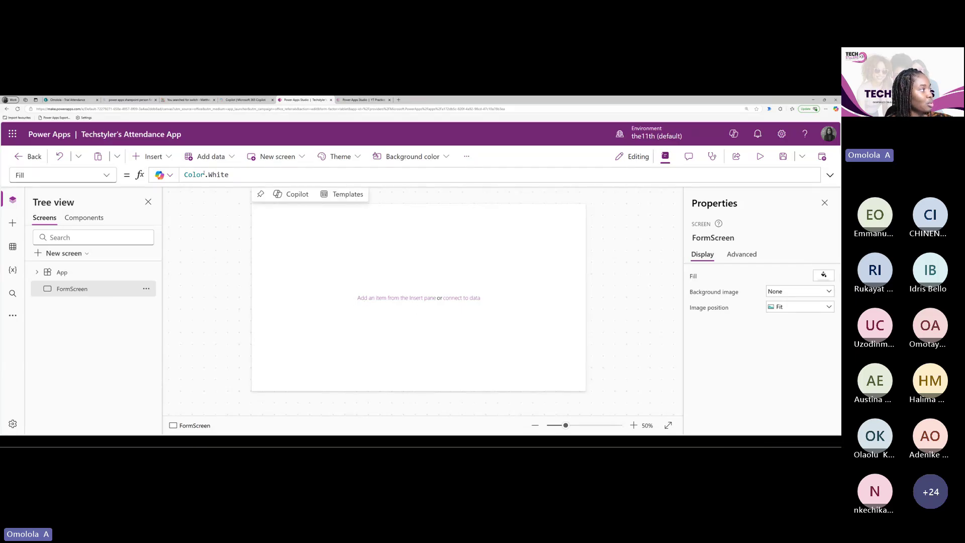
Insert an Edit form bound to Trial Attendance and drag it toward the screen's centre
{"action": "left_click", "coordinate": [149, 156]}
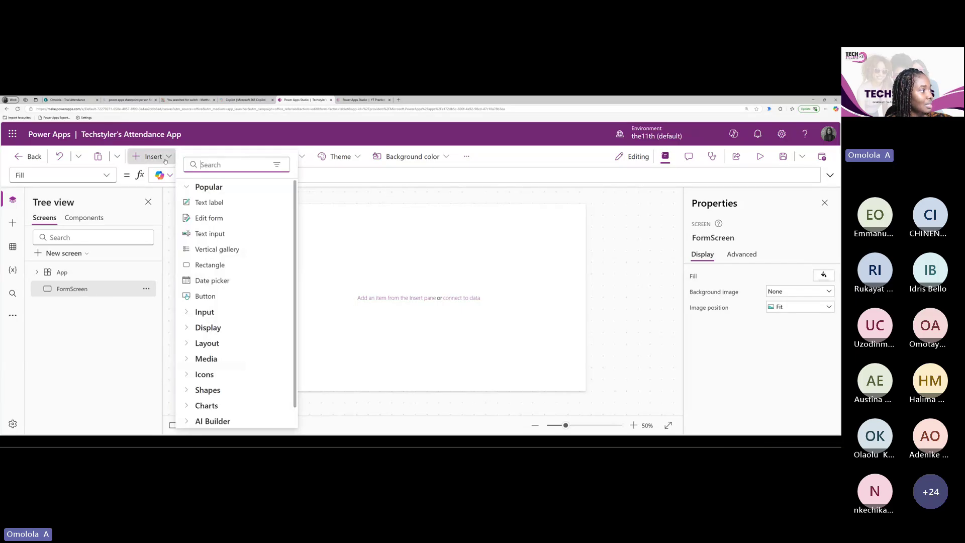
{"action": "left_click", "coordinate": [222, 221]}
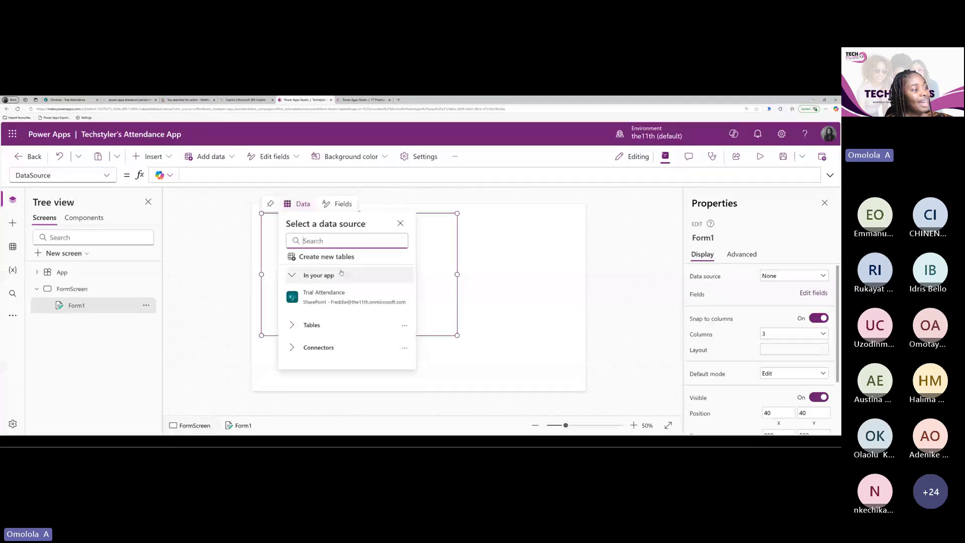
{"action": "mouse_move", "coordinate": [288, 299]}
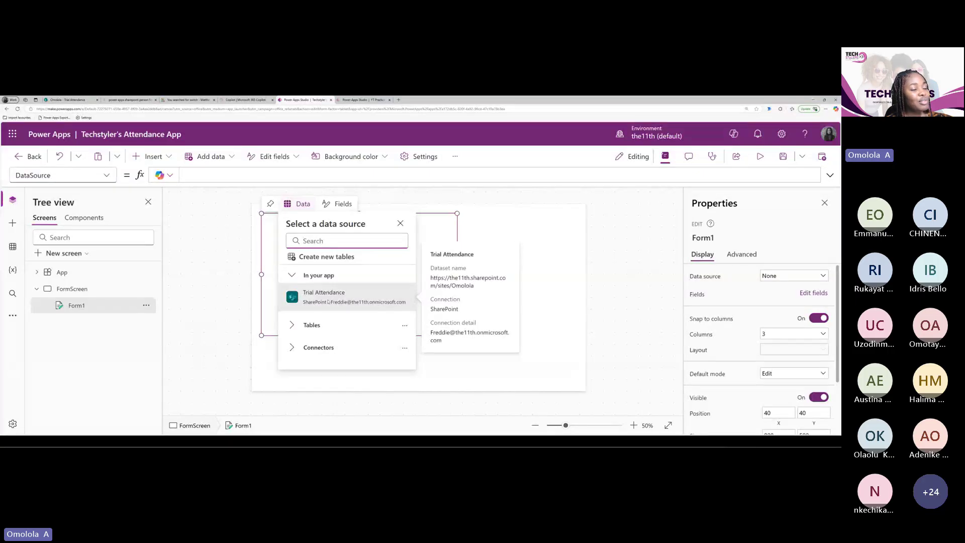
{"action": "left_click", "coordinate": [359, 296]}
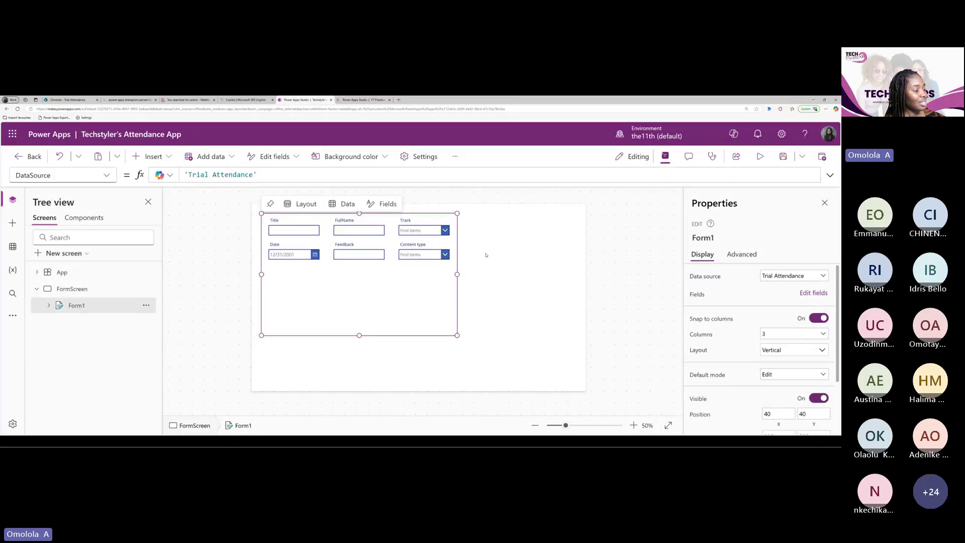
{"action": "left_click_drag", "start_coordinate": [342, 335], "coordinate": [384, 358]}
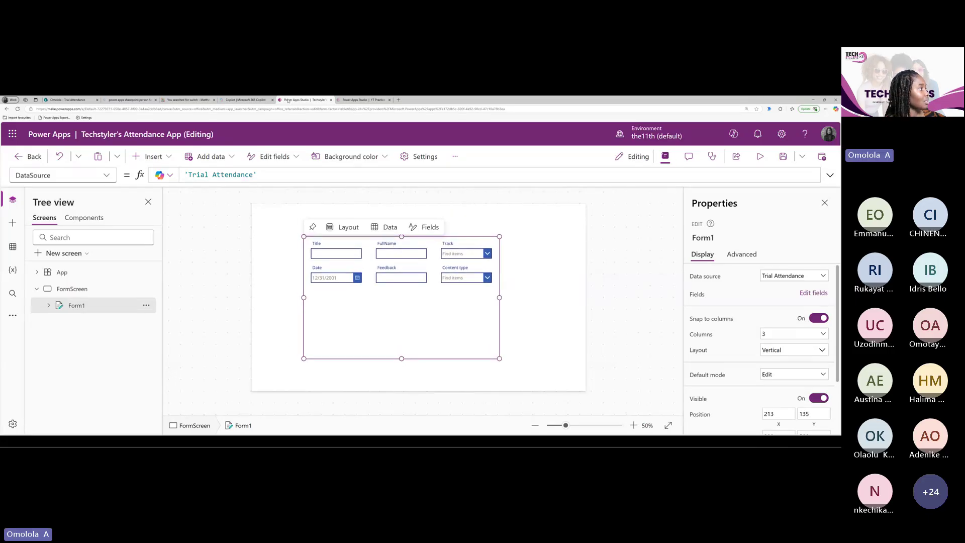
Compare with the SharePoint list columns, then select Form1 to view its 3-column vertical layout
{"action": "left_click", "coordinate": [76, 100]}
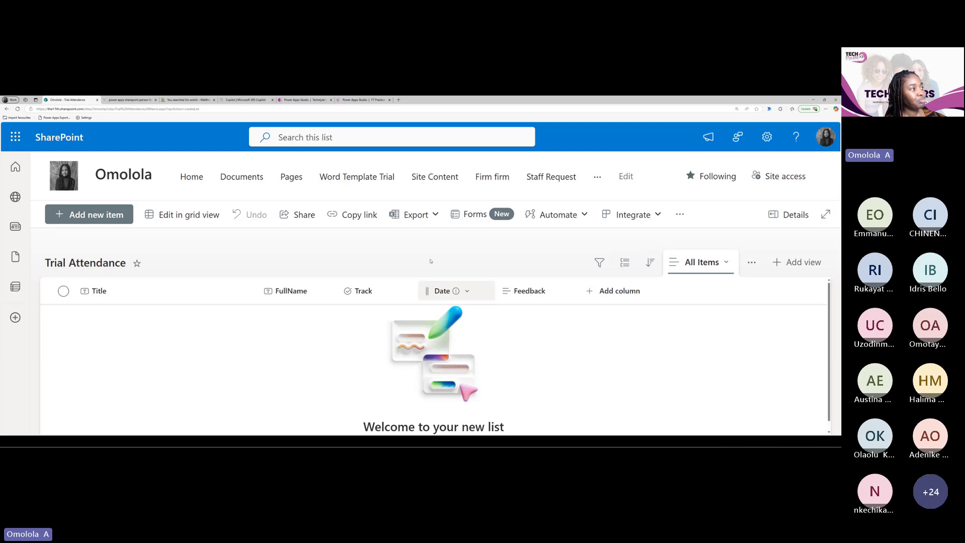
{"action": "left_click", "coordinate": [302, 100]}
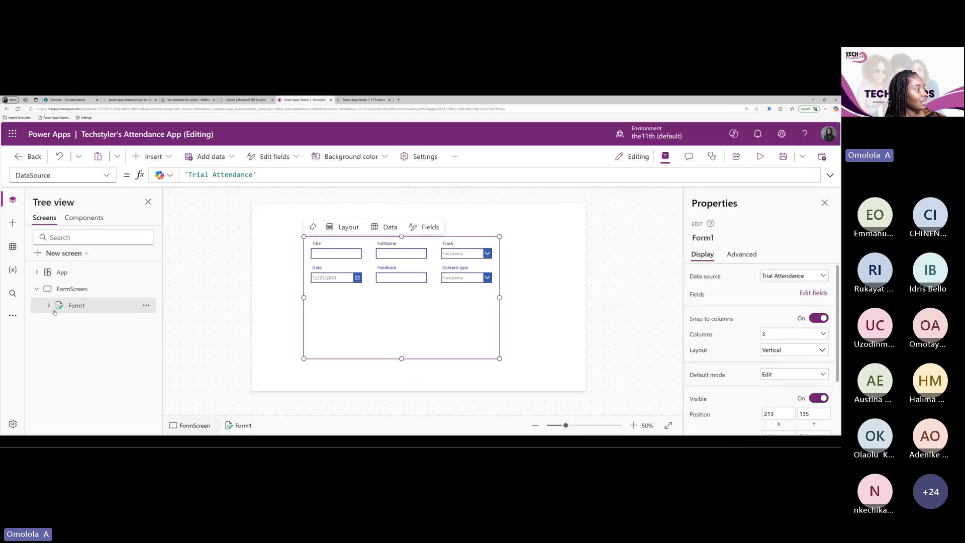
{"action": "left_click", "coordinate": [70, 307]}
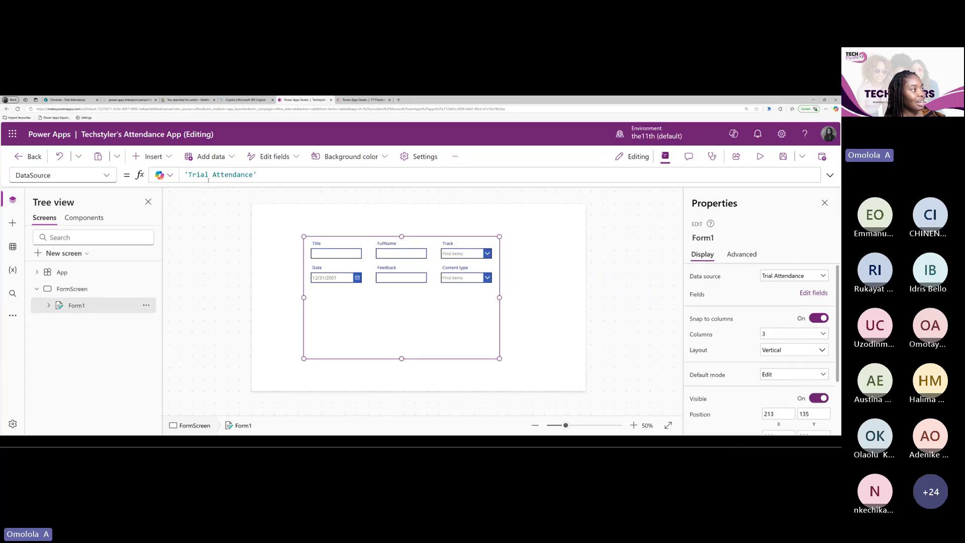
{"action": "mouse_move", "coordinate": [389, 277]}
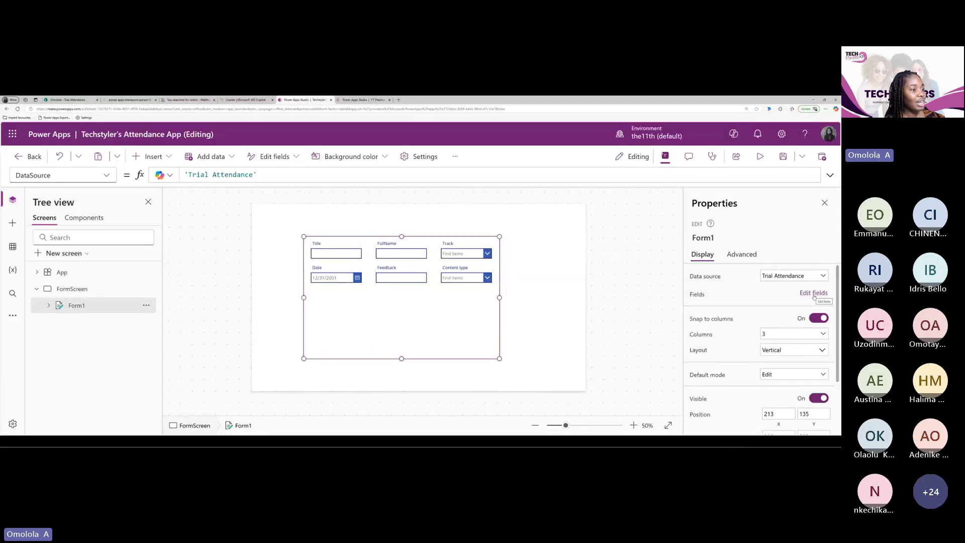
Remove the Title and Content type fields from the attendance form, then bring up the YT Practice app
{"action": "left_click", "coordinate": [815, 293]}
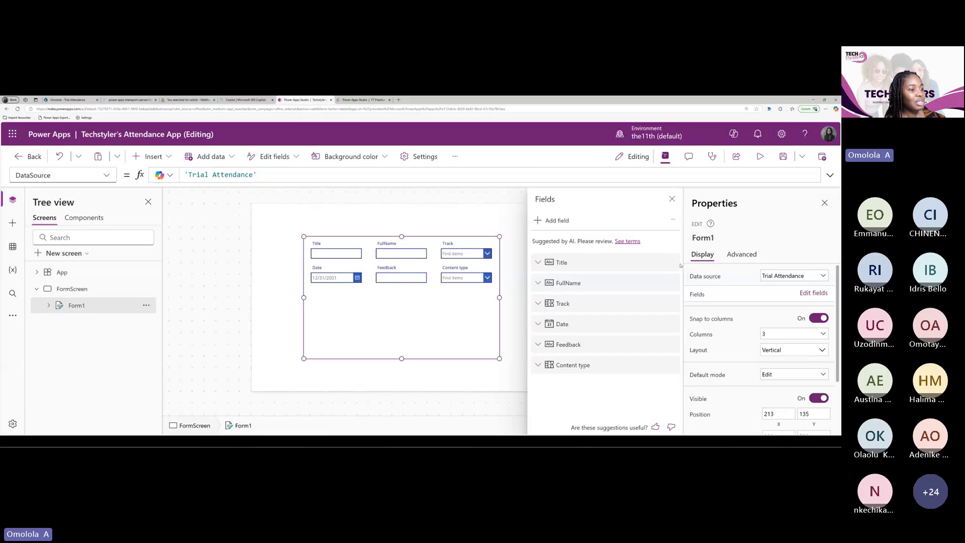
{"action": "left_click", "coordinate": [672, 263]}
{"action": "left_click", "coordinate": [689, 315]}
{"action": "left_click", "coordinate": [672, 344]}
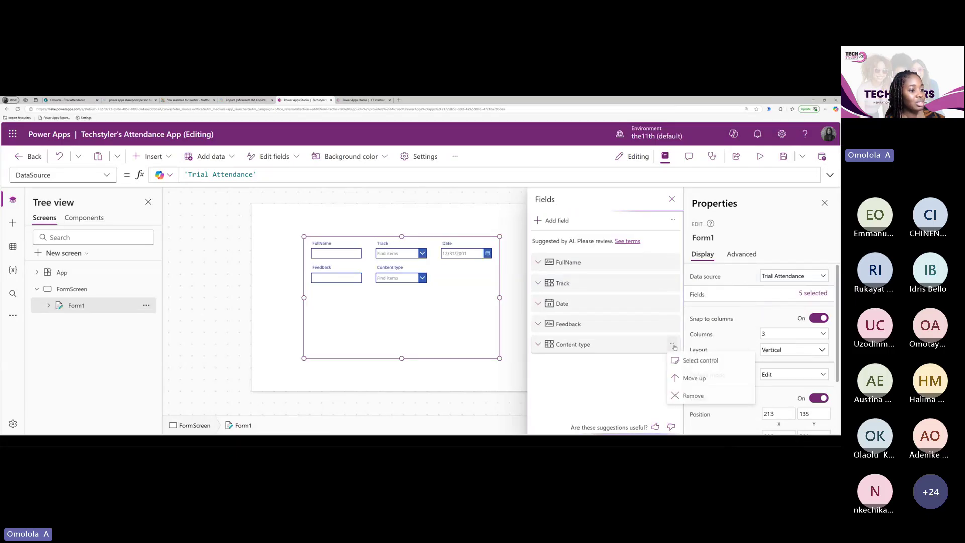
{"action": "left_click", "coordinate": [692, 396]}
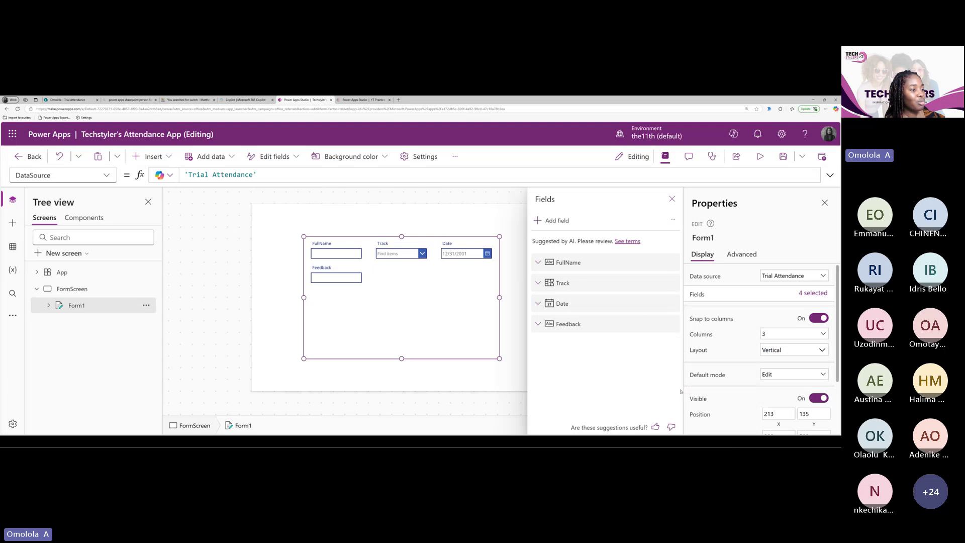
{"action": "left_click", "coordinate": [394, 313]}
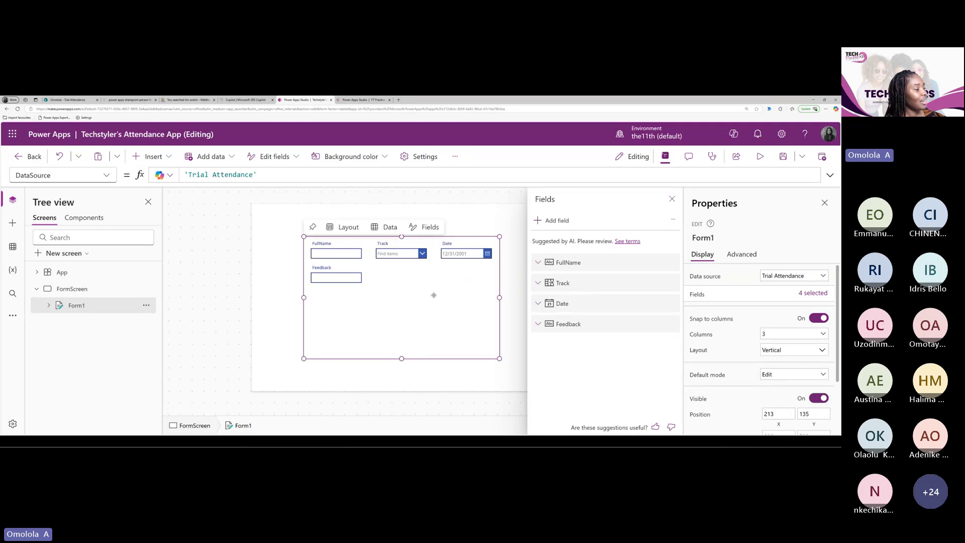
{"action": "left_click", "coordinate": [363, 99]}
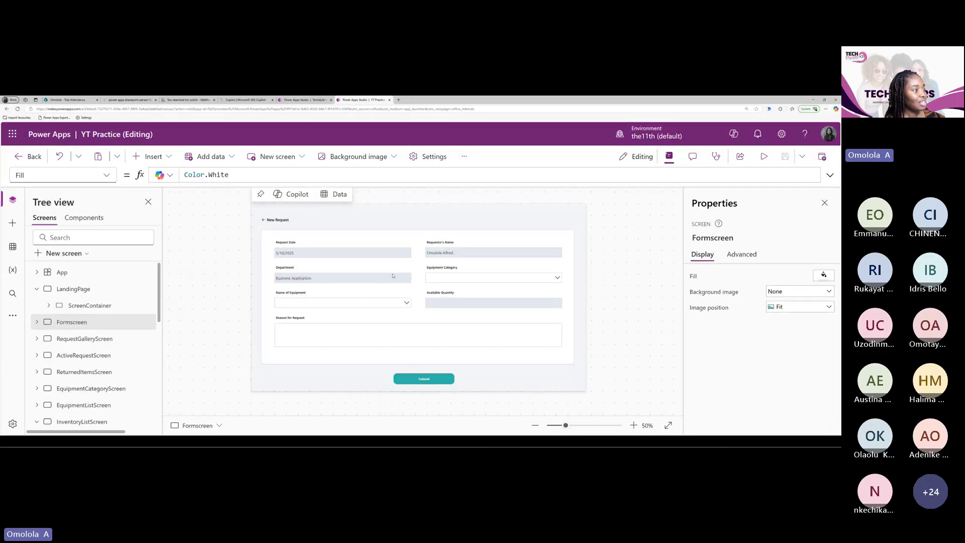
Switch back to Techstyler's Attendance App, whose form now shows FullName, Track, Date and Feedback
{"action": "key", "text": "ctrl+shift+Tab"}
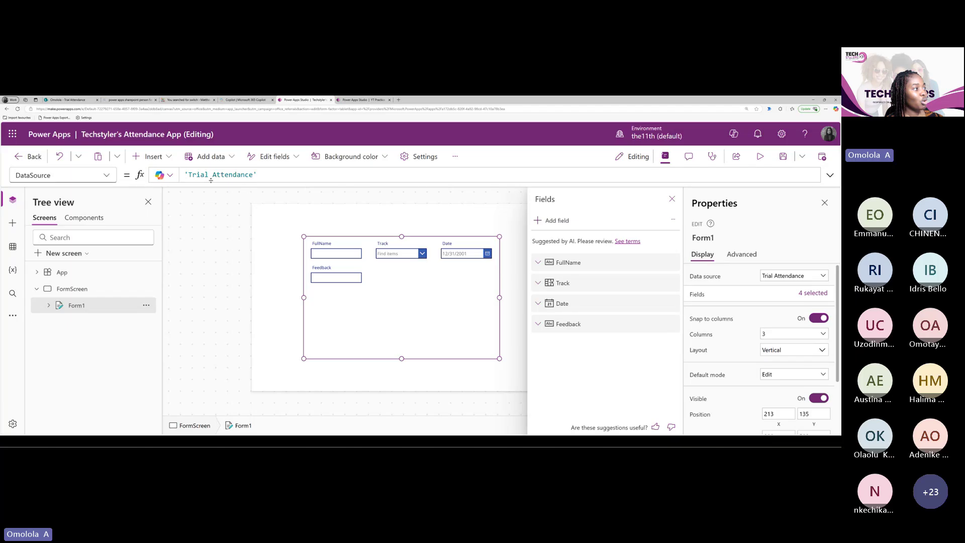
Check Form1's DataSource formula, then deselect the form so the Fields pane closes
{"action": "left_click", "coordinate": [275, 176]}
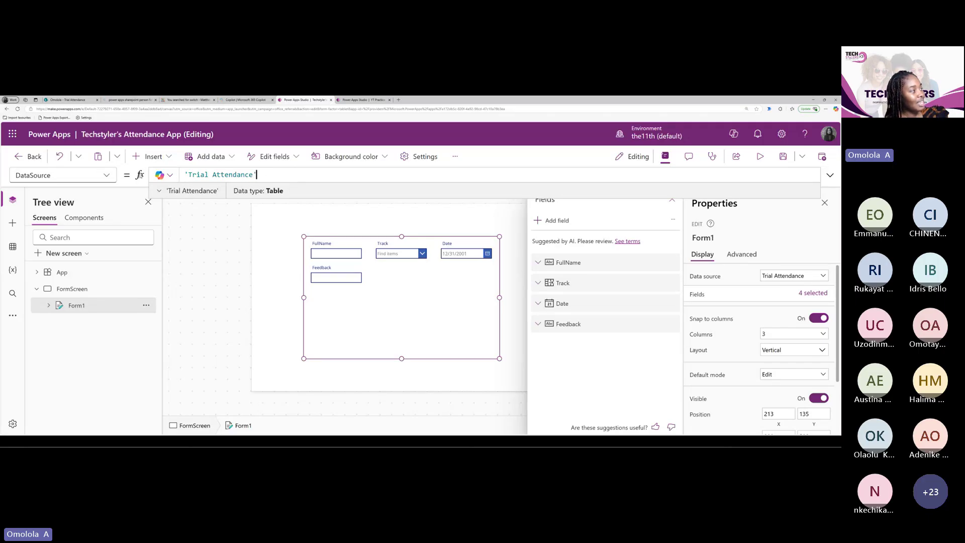
{"action": "left_click", "coordinate": [140, 175]}
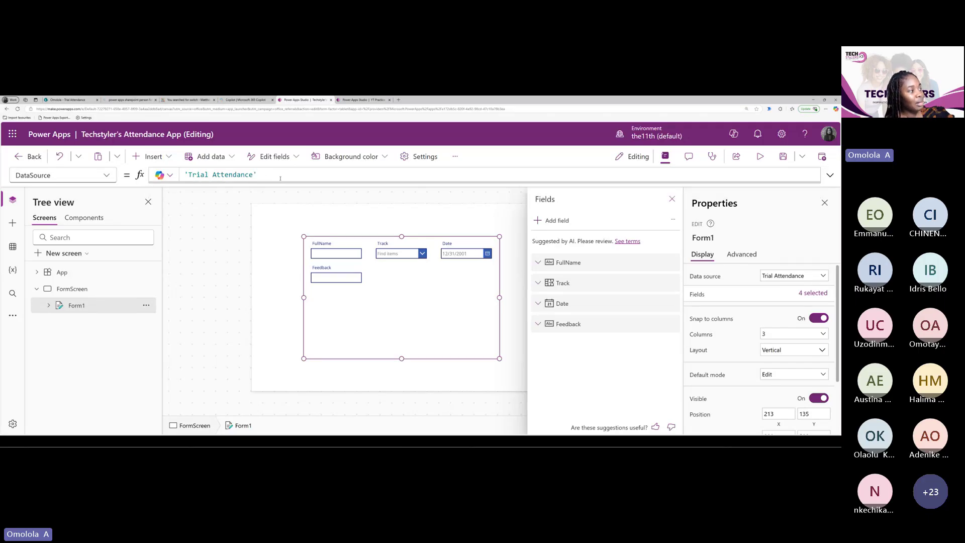
{"action": "left_click", "coordinate": [206, 176]}
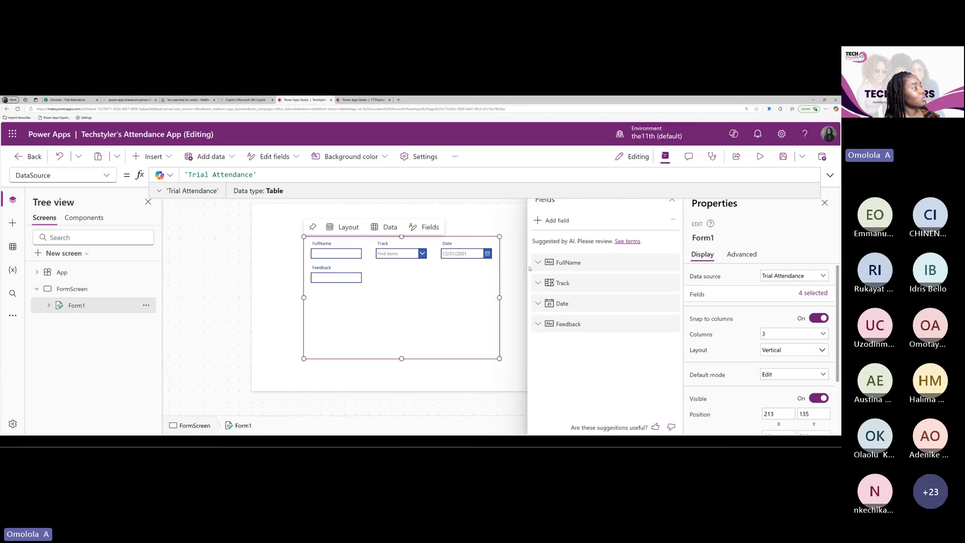
{"action": "left_click", "coordinate": [231, 191]}
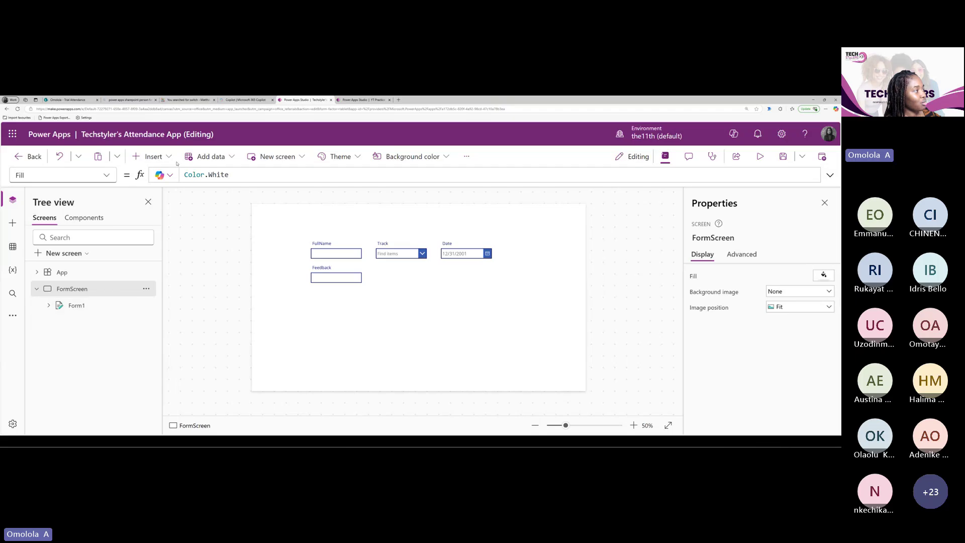
Look at the Insert controls list and the property list, then reselect the Form1 attendance form
{"action": "left_click", "coordinate": [151, 156]}
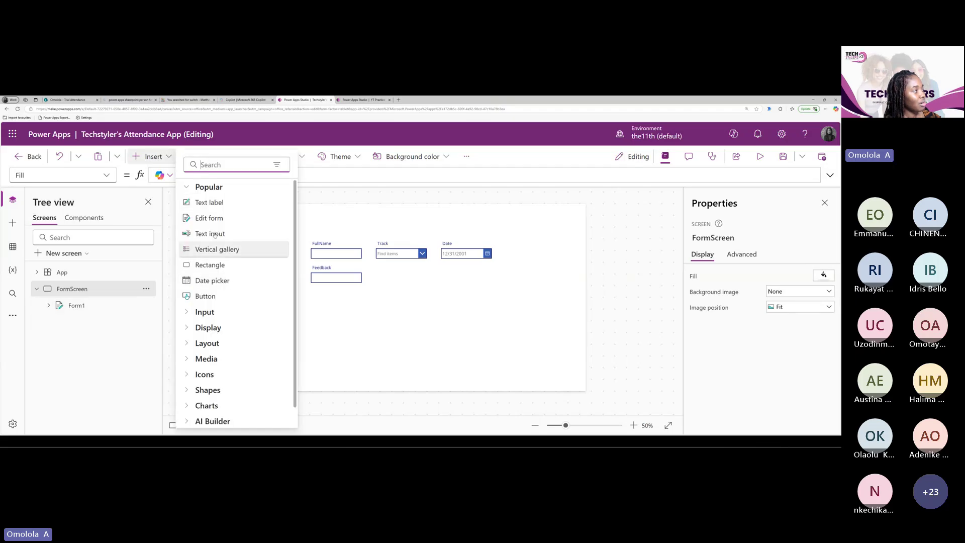
{"action": "left_click", "coordinate": [192, 190]}
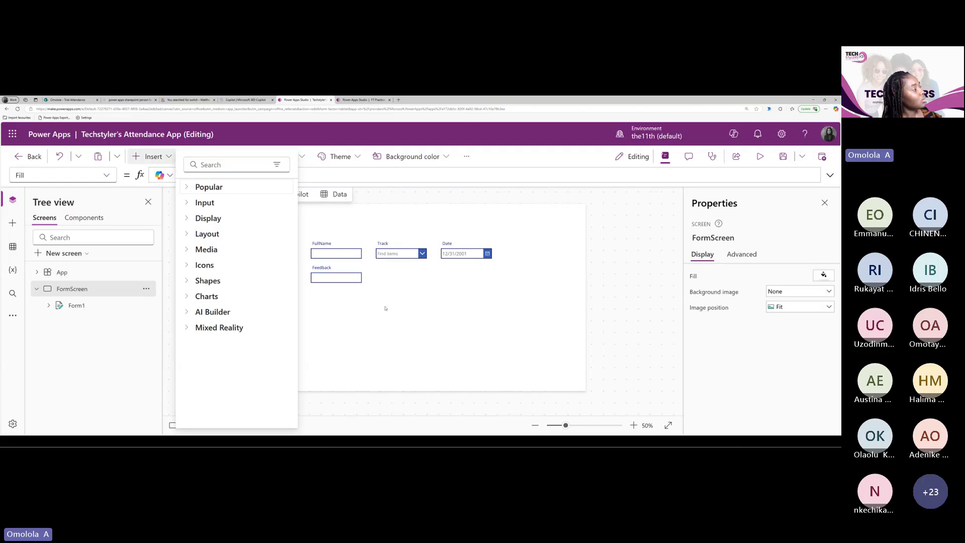
{"action": "left_click", "coordinate": [61, 175]}
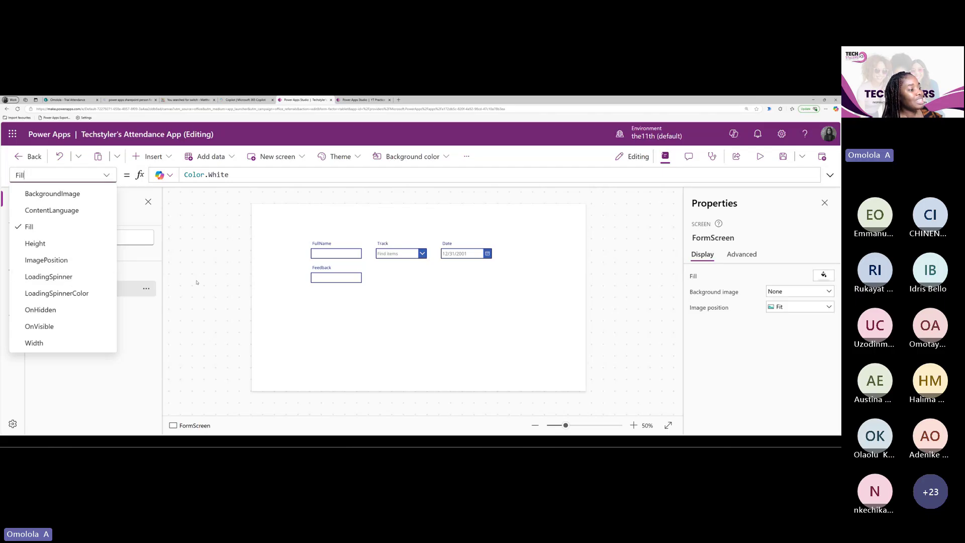
{"action": "left_click", "coordinate": [397, 287]}
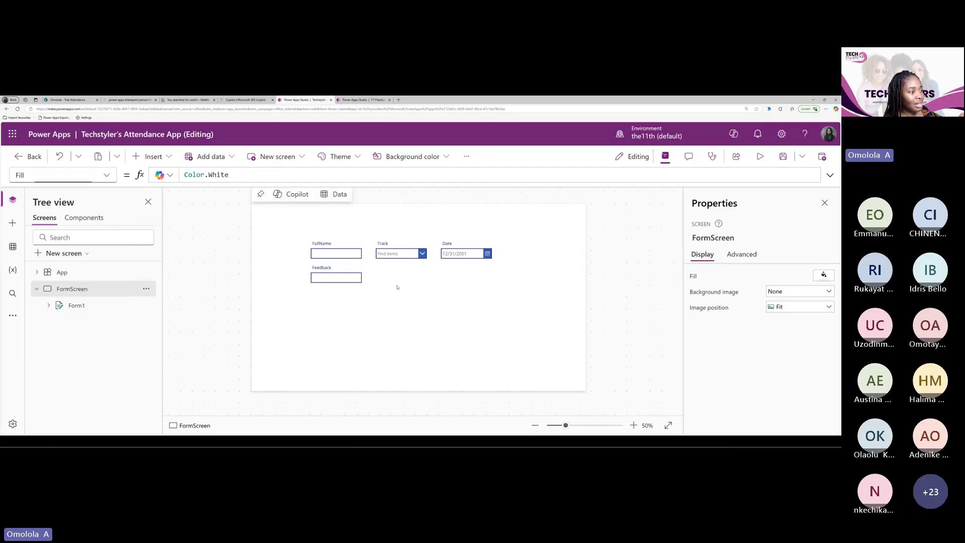
{"action": "left_click", "coordinate": [397, 287]}
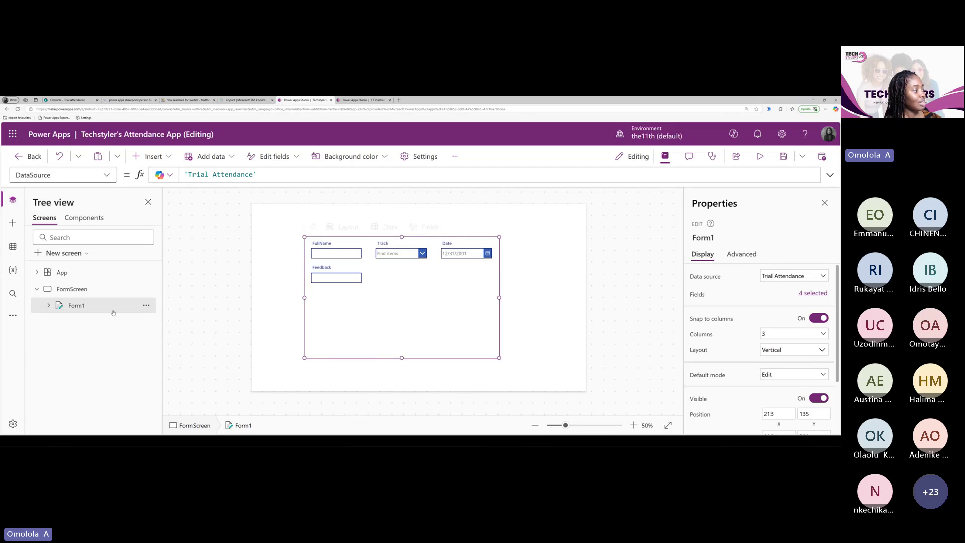
Rename Form1 to AttendanceForm from its options in the Tree view
{"action": "left_click", "coordinate": [146, 305]}
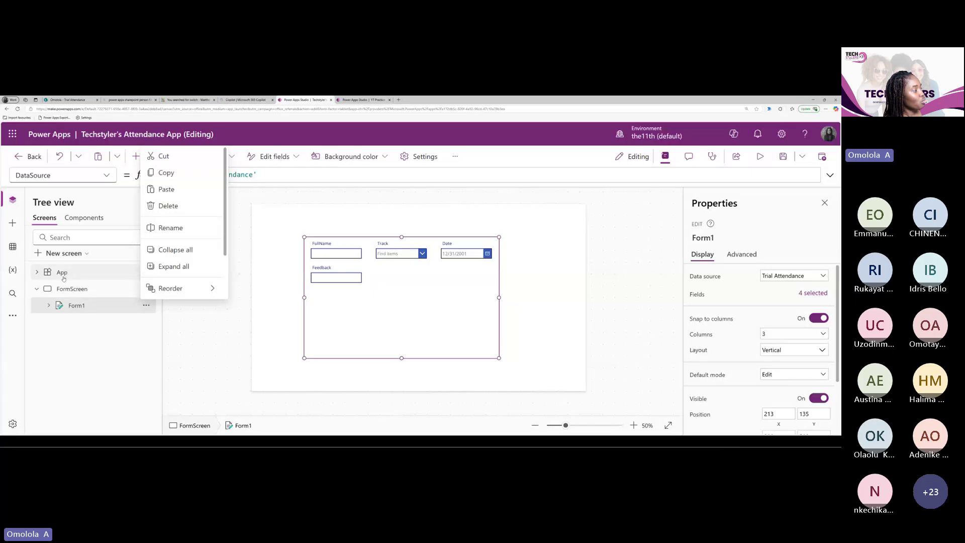
{"action": "scroll", "coordinate": [188, 220], "scroll_direction": "down", "scroll_amount": 1}
{"action": "scroll", "coordinate": [187, 221], "scroll_direction": "up", "scroll_amount": 1}
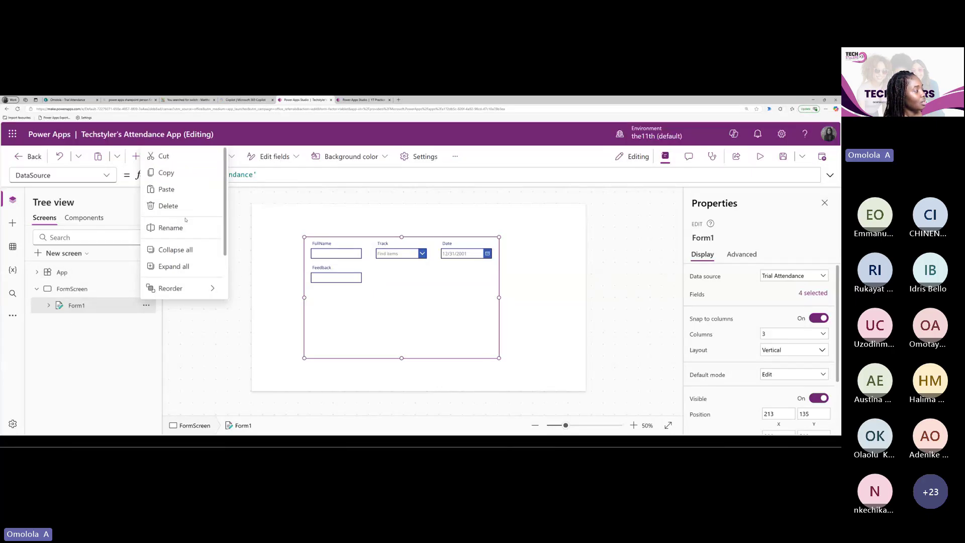
{"action": "left_click", "coordinate": [171, 227]}
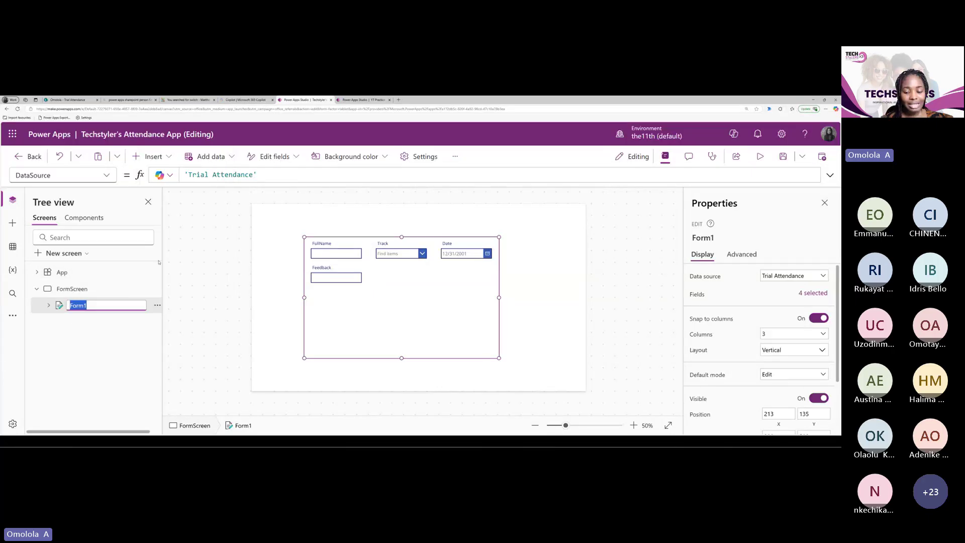
{"action": "type", "text": "Attend"}
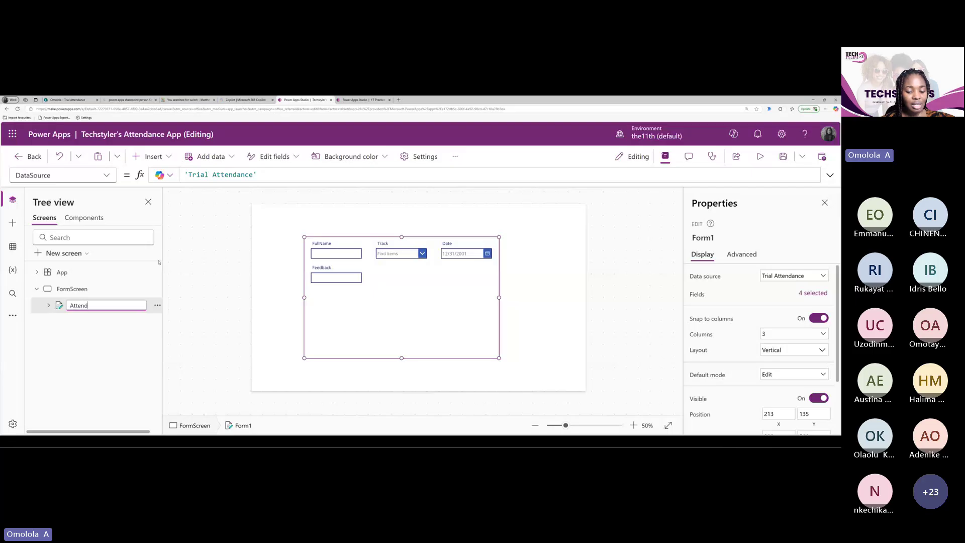
{"action": "type", "text": "a"}
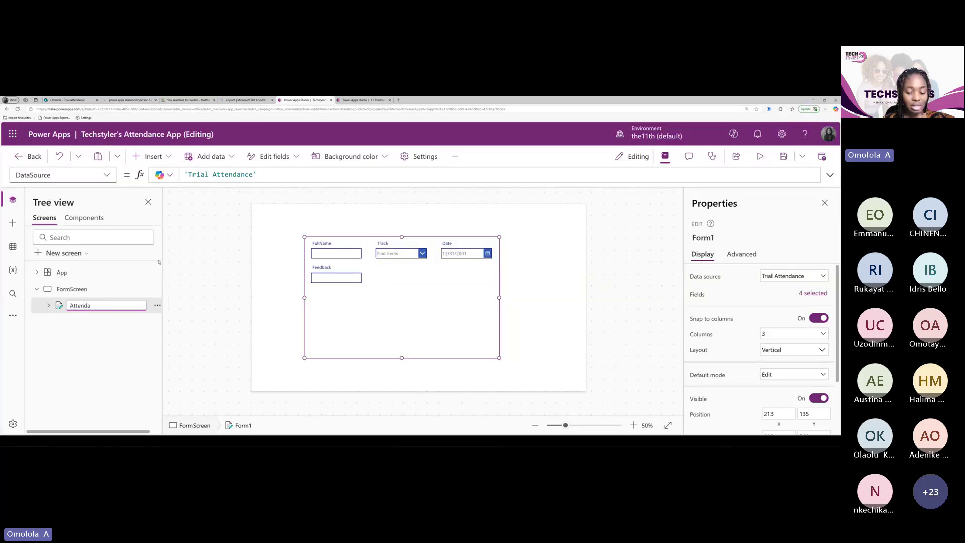
{"action": "type", "text": "nceForm"}
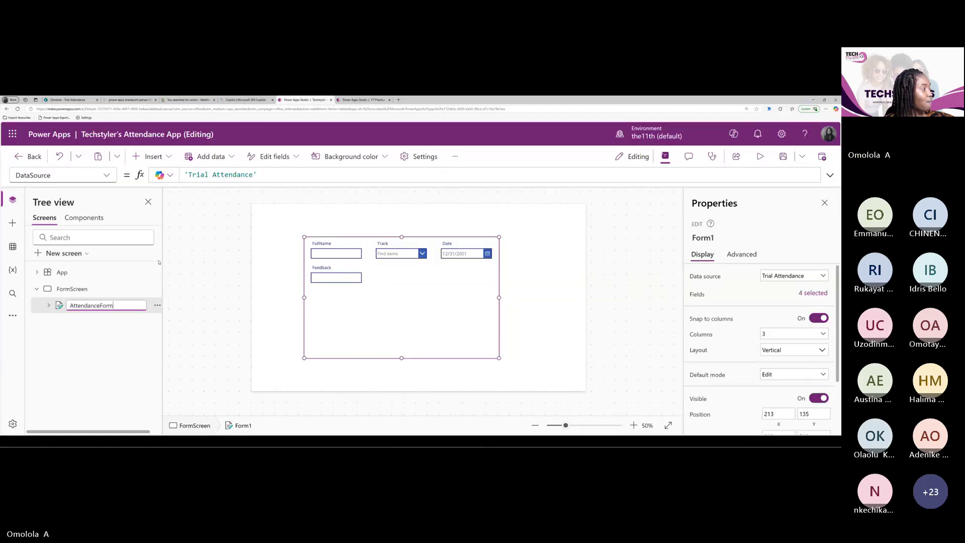
Commit the AttendanceForm name, reselect the form and browse its formula property list
{"action": "left_click", "coordinate": [220, 329]}
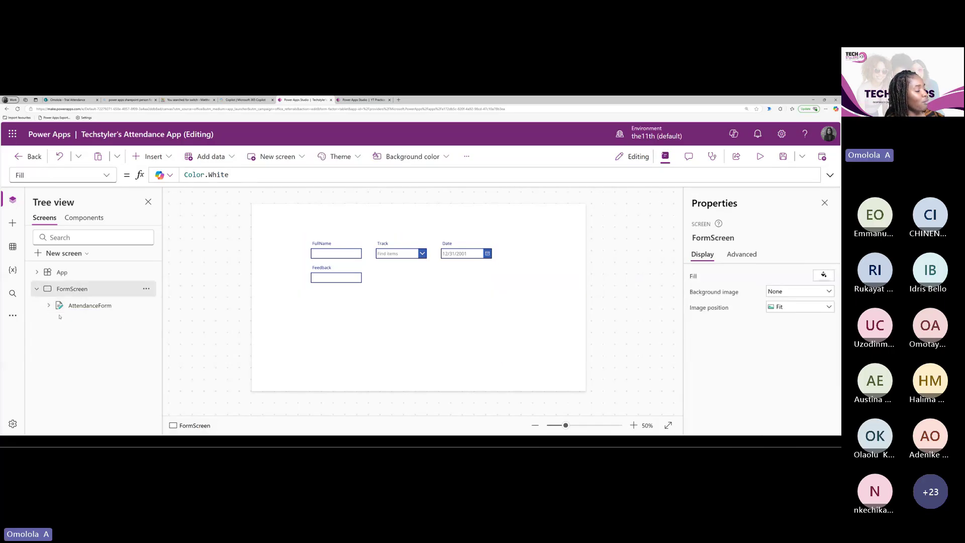
{"action": "left_click", "coordinate": [86, 306]}
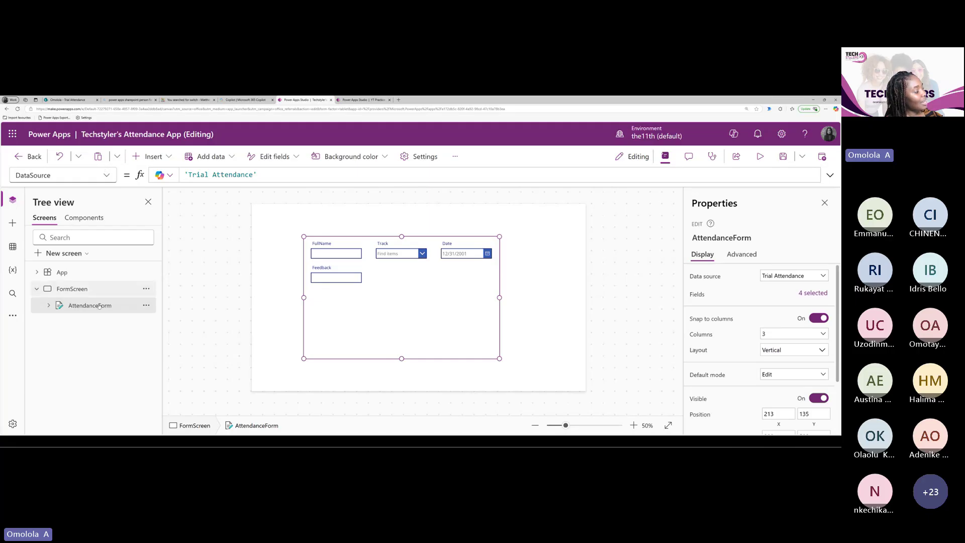
{"action": "left_click", "coordinate": [106, 176]}
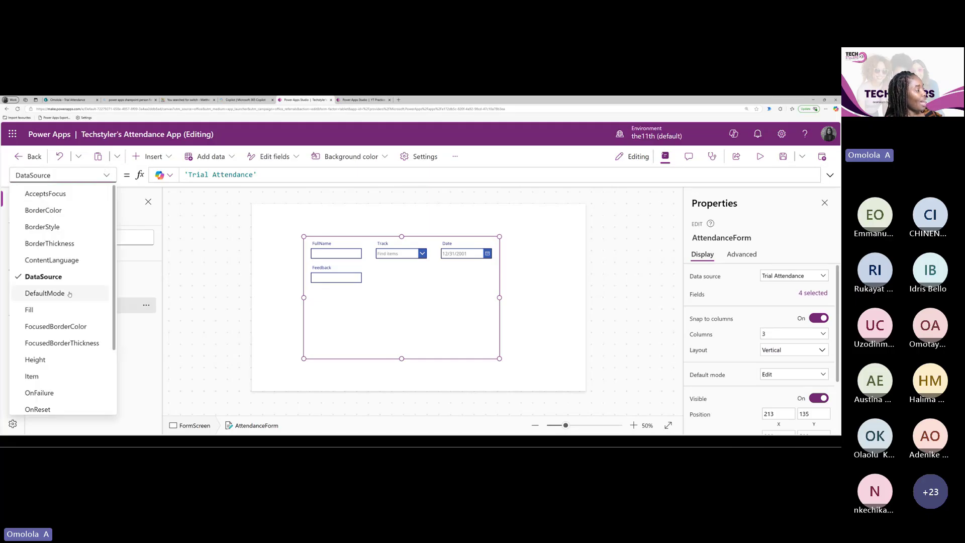
{"action": "scroll", "coordinate": [68, 302], "scroll_direction": "down", "scroll_amount": 2}
{"action": "scroll", "coordinate": [68, 311], "scroll_direction": "up", "scroll_amount": 2}
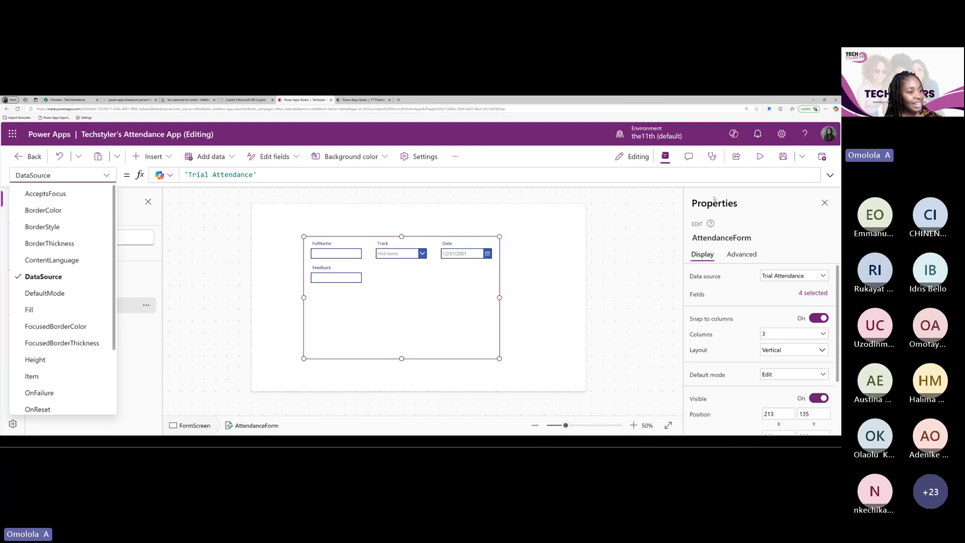
{"action": "scroll", "coordinate": [775, 312], "scroll_direction": "down", "scroll_amount": 3}
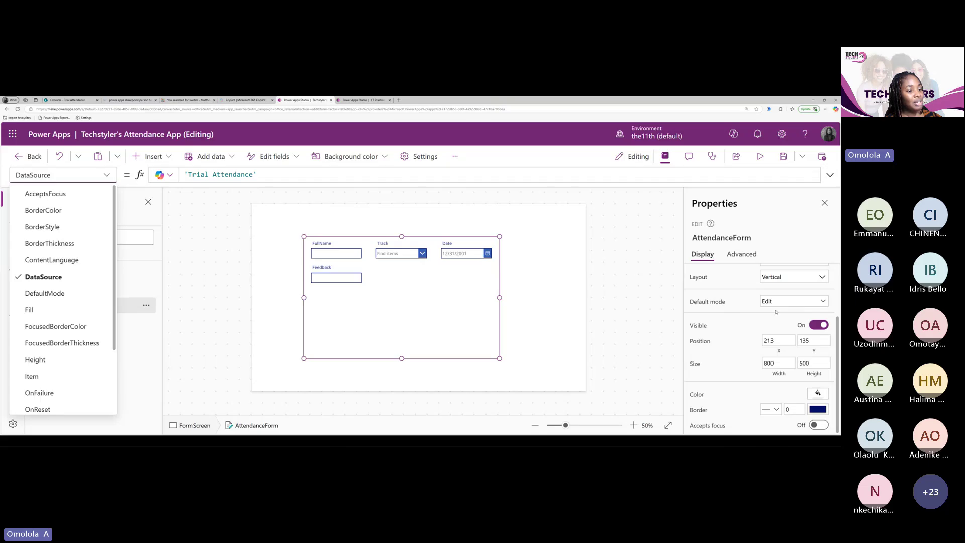
{"action": "scroll", "coordinate": [772, 329], "scroll_direction": "up", "scroll_amount": 3}
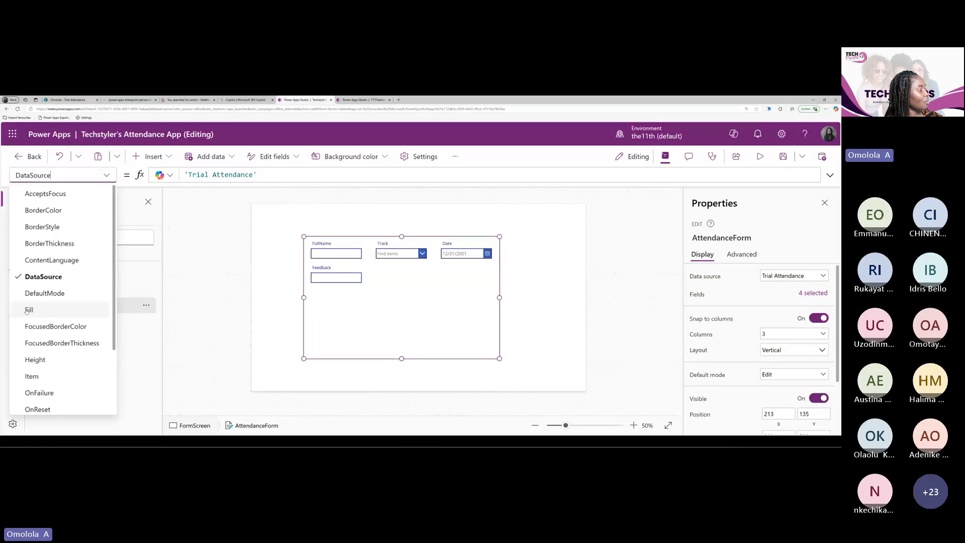
Review AttendanceForm's Fill property, then switch to the YT Practice app for comparison
{"action": "left_click", "coordinate": [29, 310]}
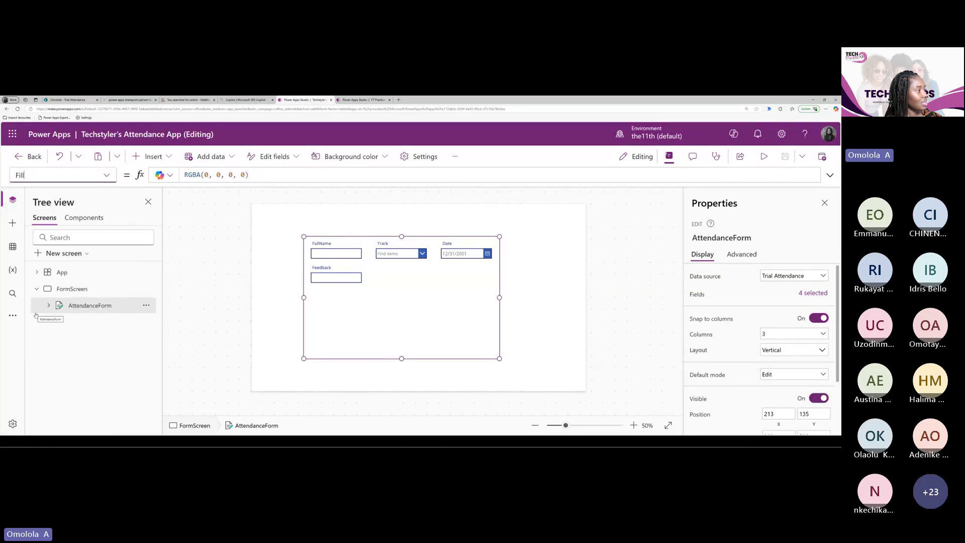
{"action": "left_click", "coordinate": [249, 175]}
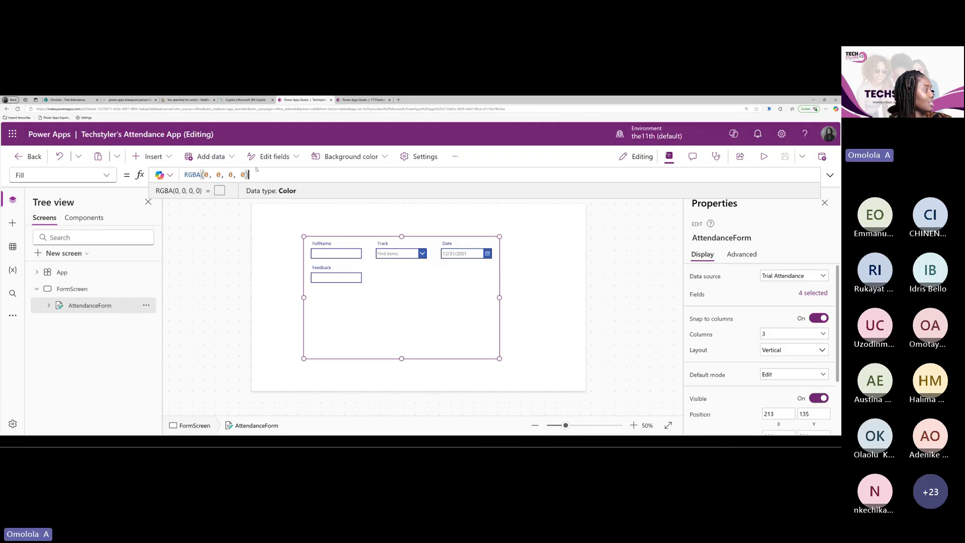
{"action": "left_click", "coordinate": [72, 288]}
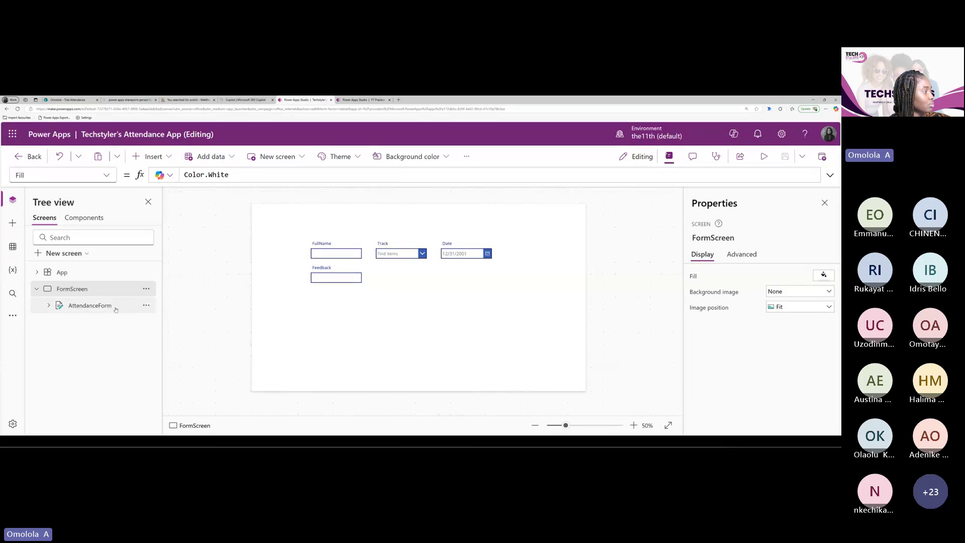
{"action": "left_click", "coordinate": [90, 305]}
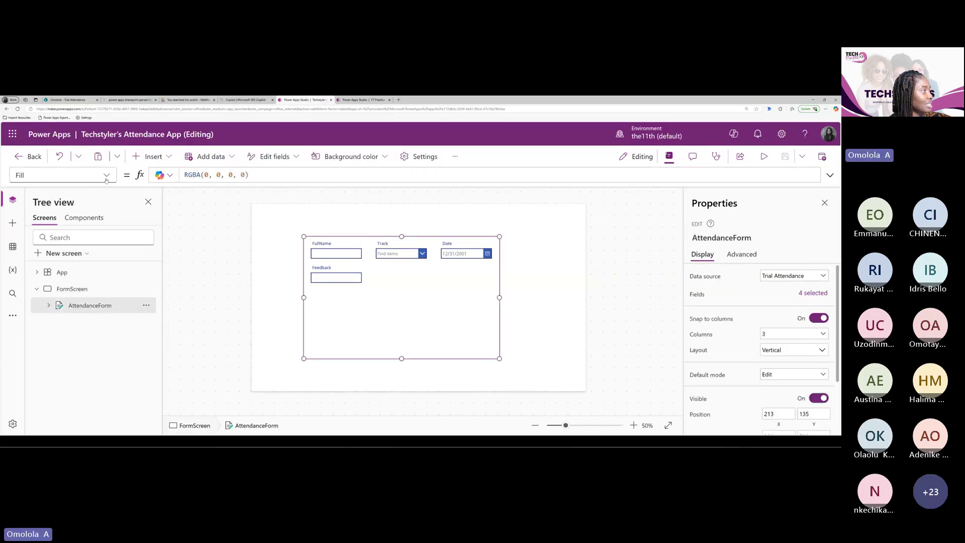
{"action": "left_click", "coordinate": [106, 176]}
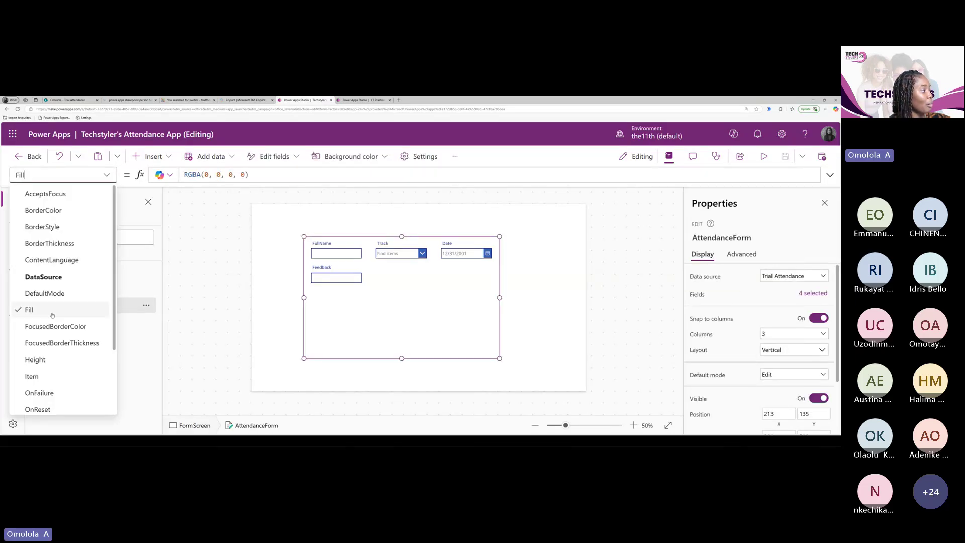
{"action": "left_click", "coordinate": [53, 309]}
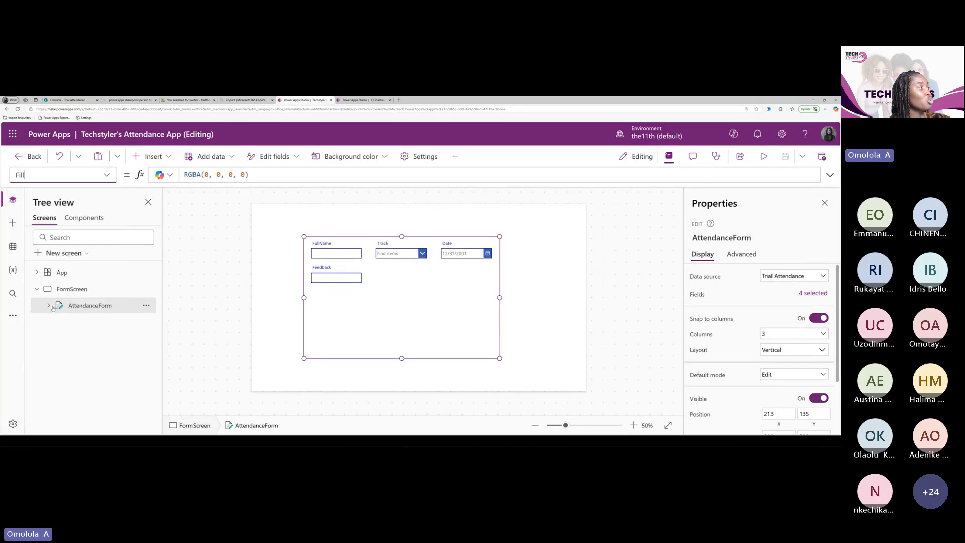
{"action": "left_click", "coordinate": [106, 179]}
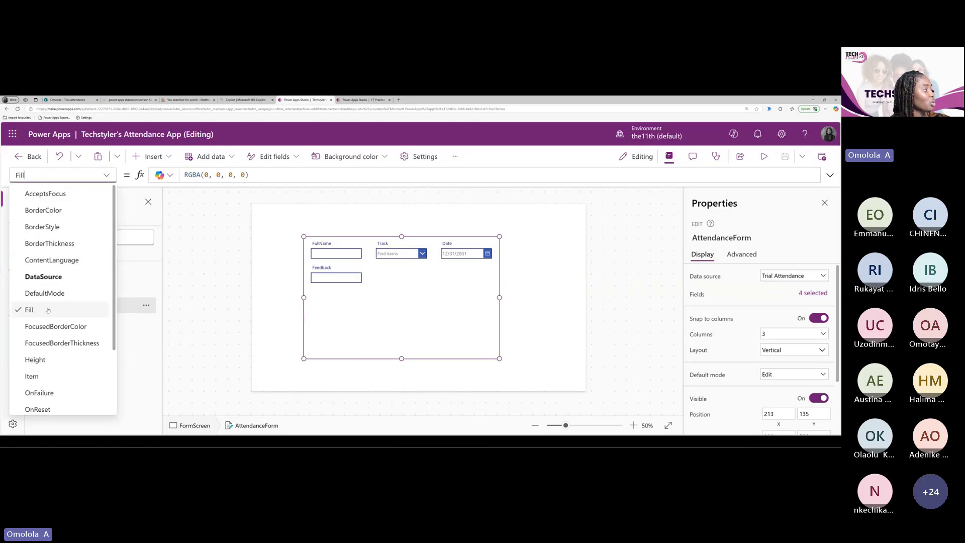
{"action": "mouse_move", "coordinate": [334, 256]}
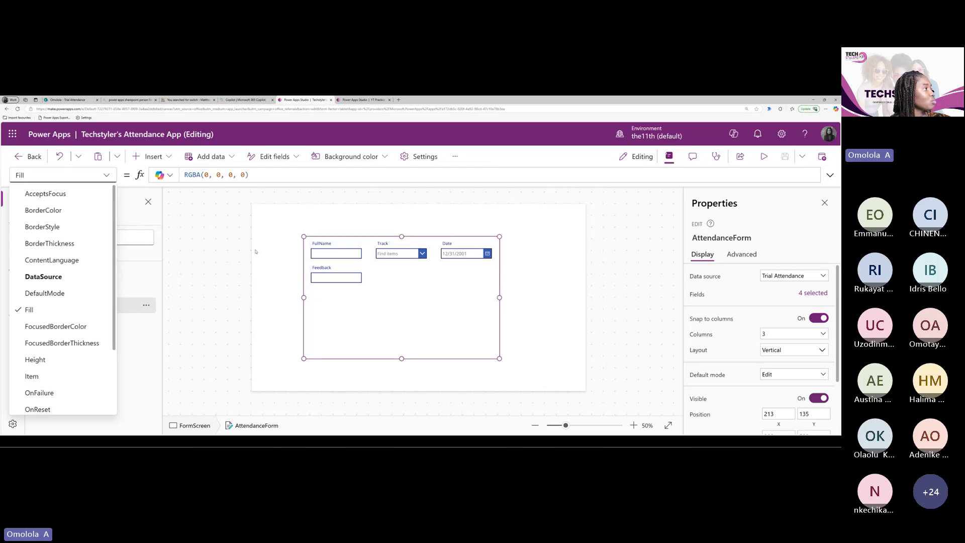
{"action": "key", "text": "ctrl+Tab"}
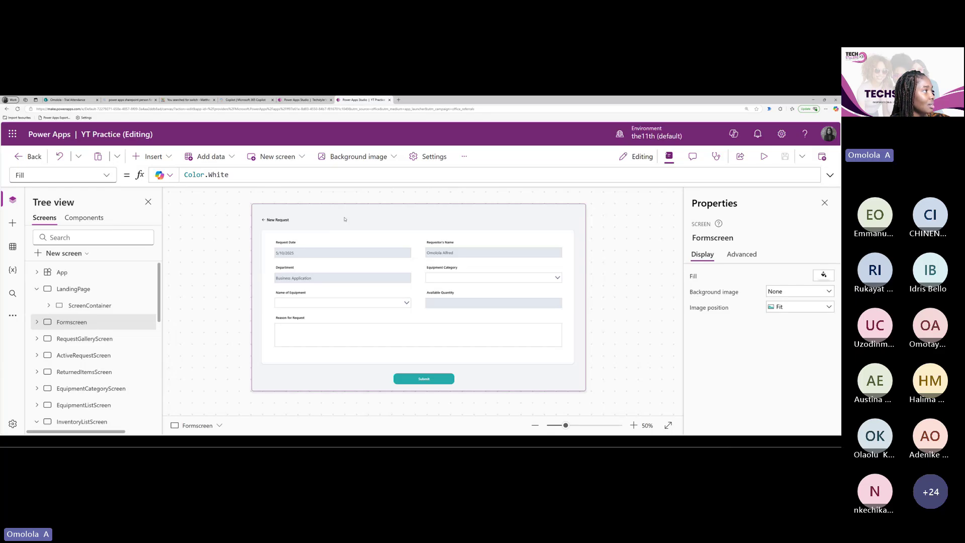
Change FormScreen's Fill from Color.White to Color.Azure, then return to the YT Practice app
{"action": "key", "text": "ctrl+shift+Tab"}
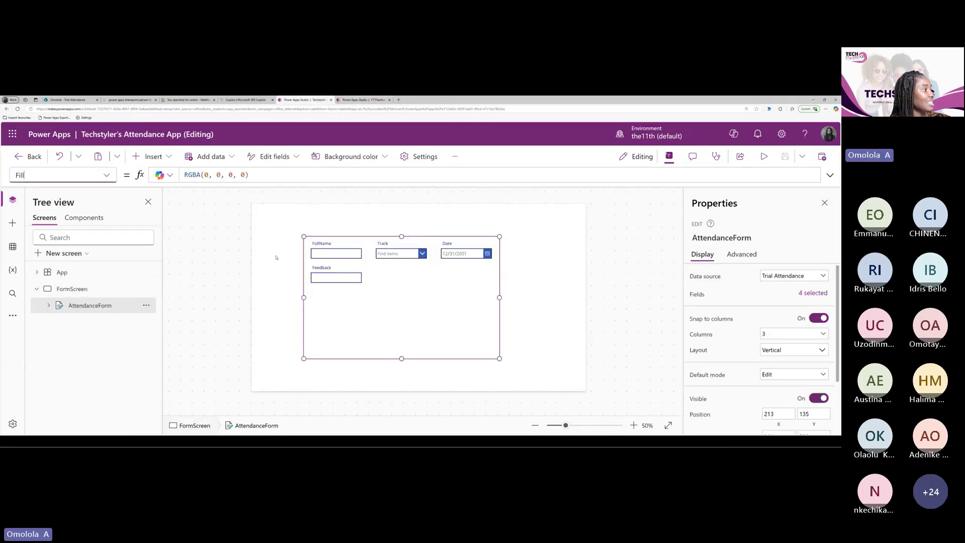
{"action": "left_click", "coordinate": [276, 257]}
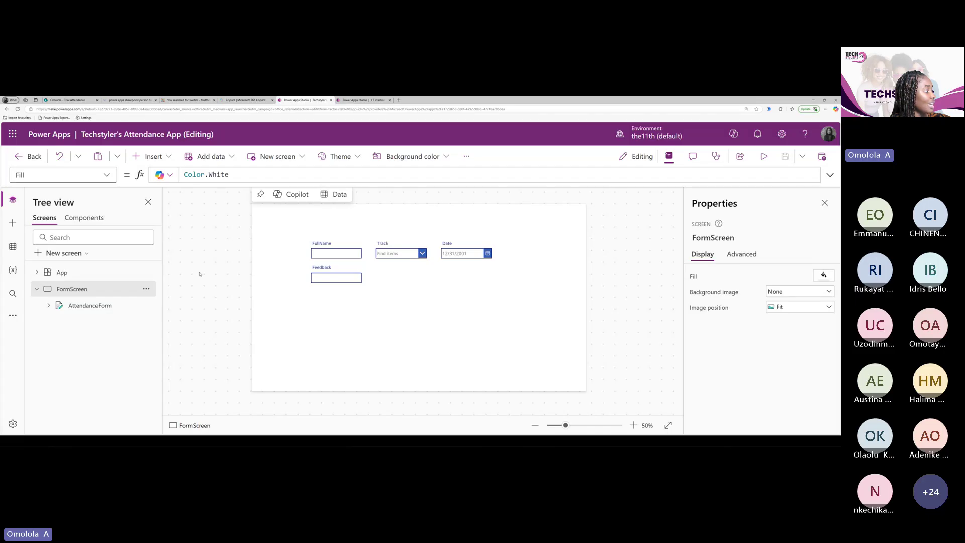
{"action": "double_click", "coordinate": [71, 289]}
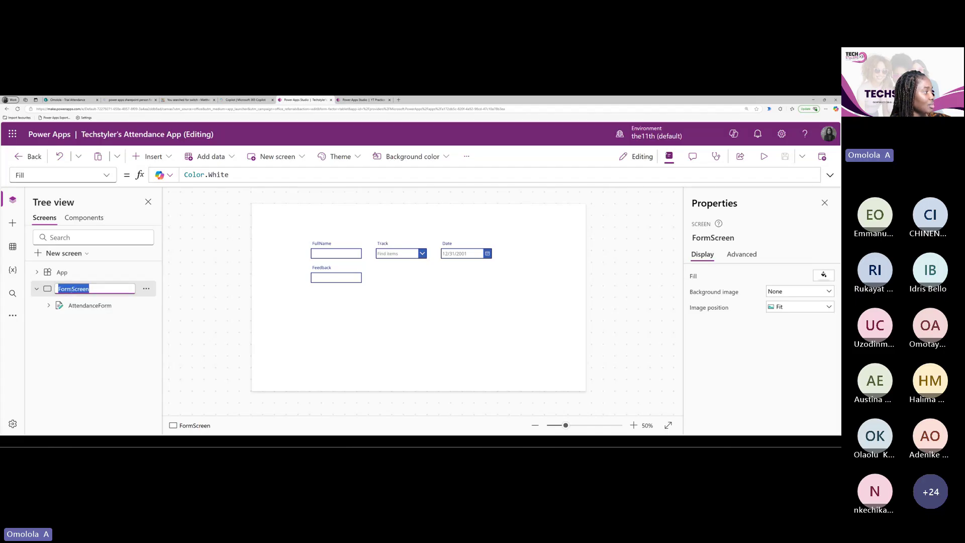
{"action": "key", "text": "Escape"}
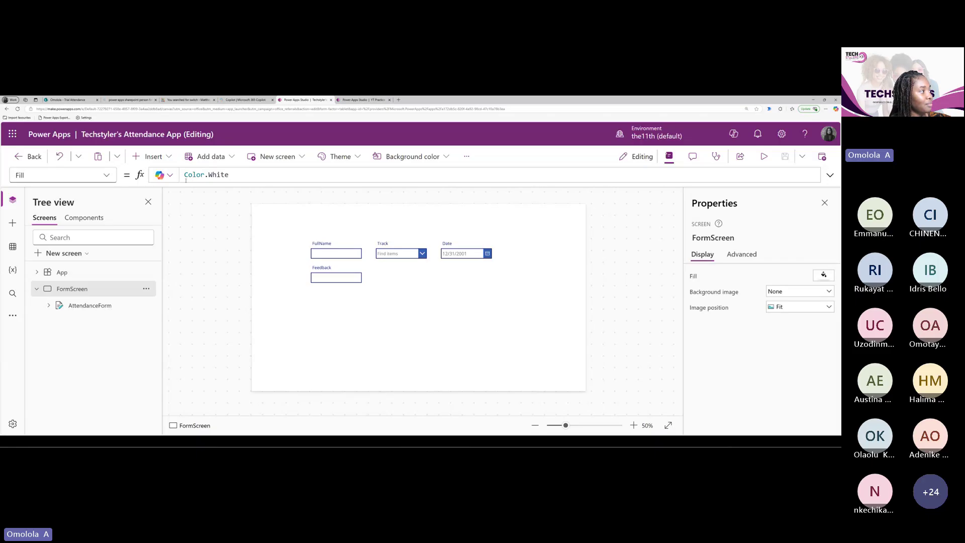
{"action": "left_click", "coordinate": [232, 176]}
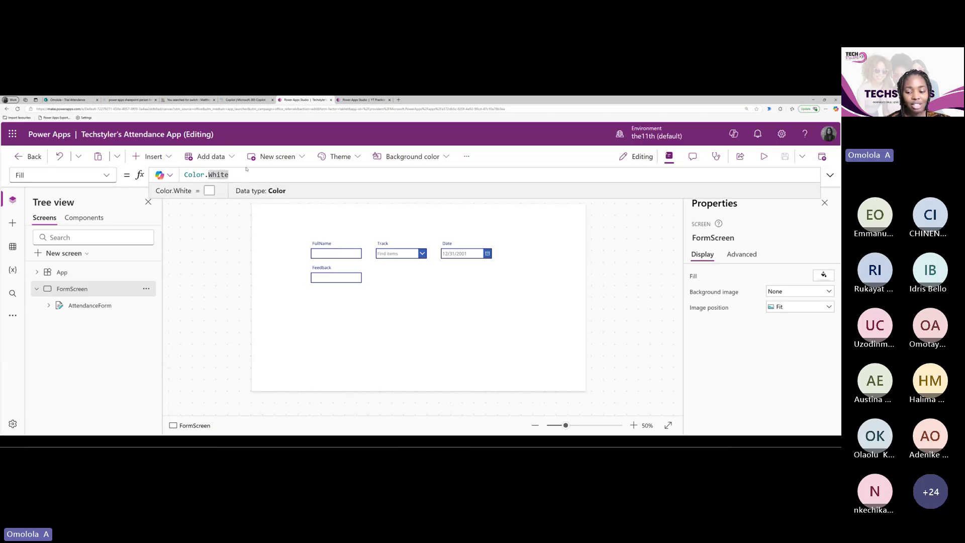
{"action": "key", "text": "BackSpace"}
{"action": "key", "text": "BackSpace"}
{"action": "key", "text": "BackSpace"}
{"action": "key", "text": "BackSpace"}
{"action": "key", "text": "BackSpace"}
{"action": "key", "text": "BackSpace"}
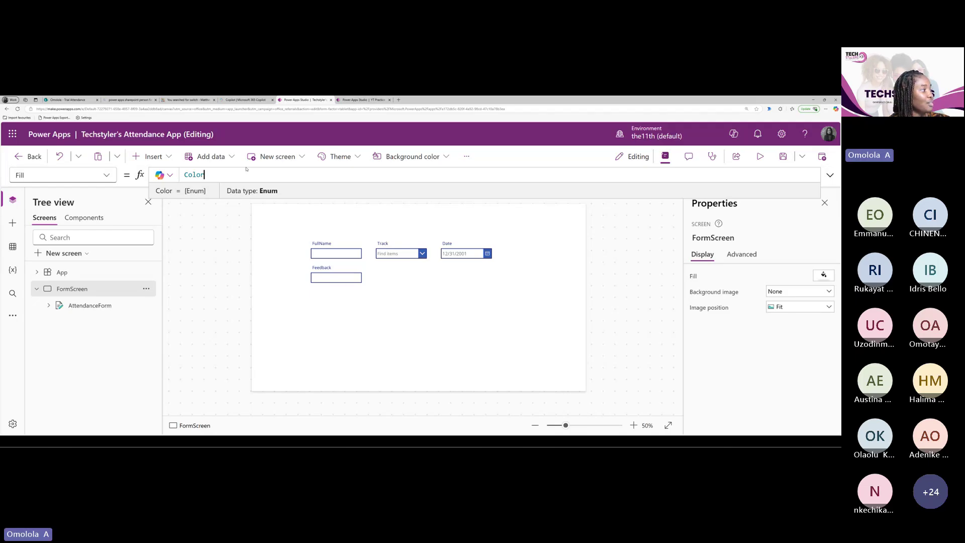
{"action": "type", "text": "."}
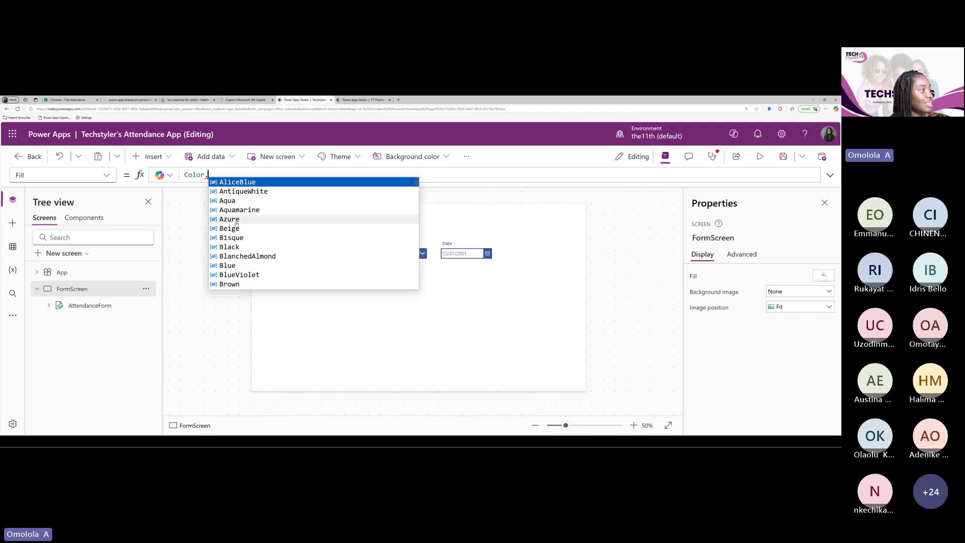
{"action": "left_click", "coordinate": [236, 219]}
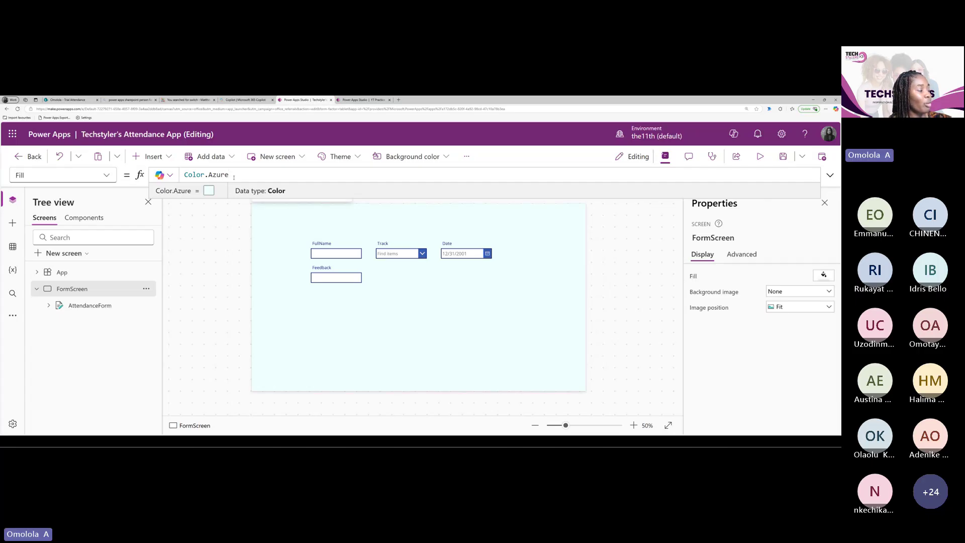
{"action": "left_click", "coordinate": [357, 99]}
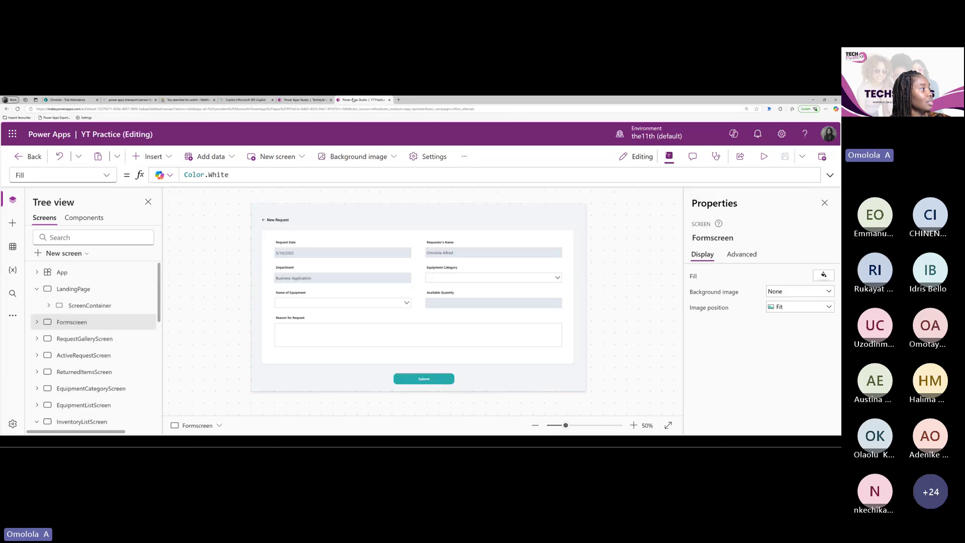
Inspect ScreenContainer_1's Fill, which references AppColor.BackgroundColor
{"action": "left_click", "coordinate": [258, 295]}
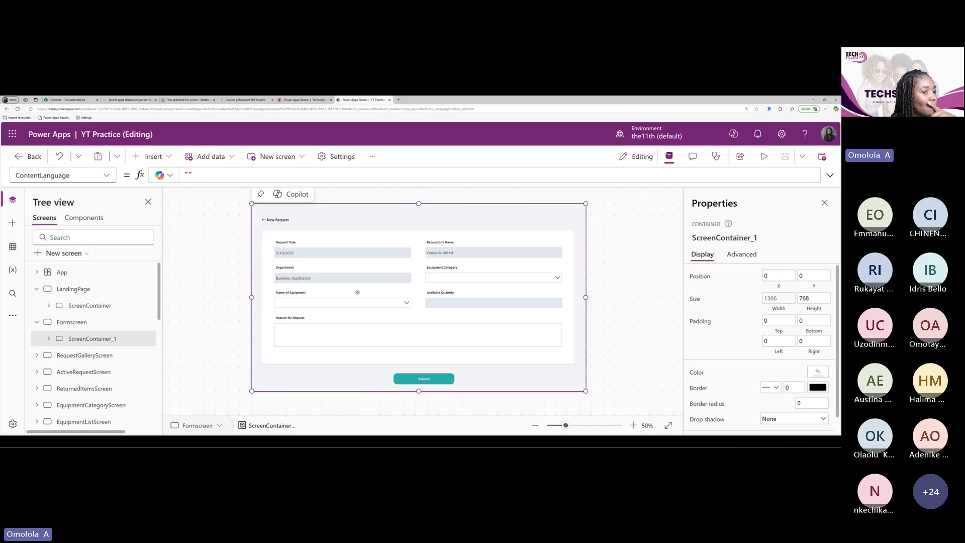
{"action": "left_click", "coordinate": [818, 372]}
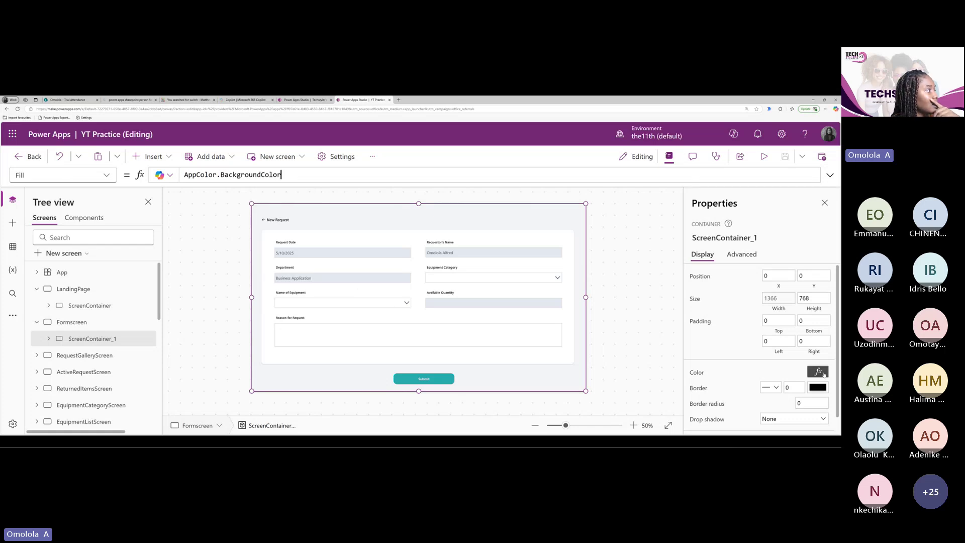
{"action": "left_click", "coordinate": [304, 175]}
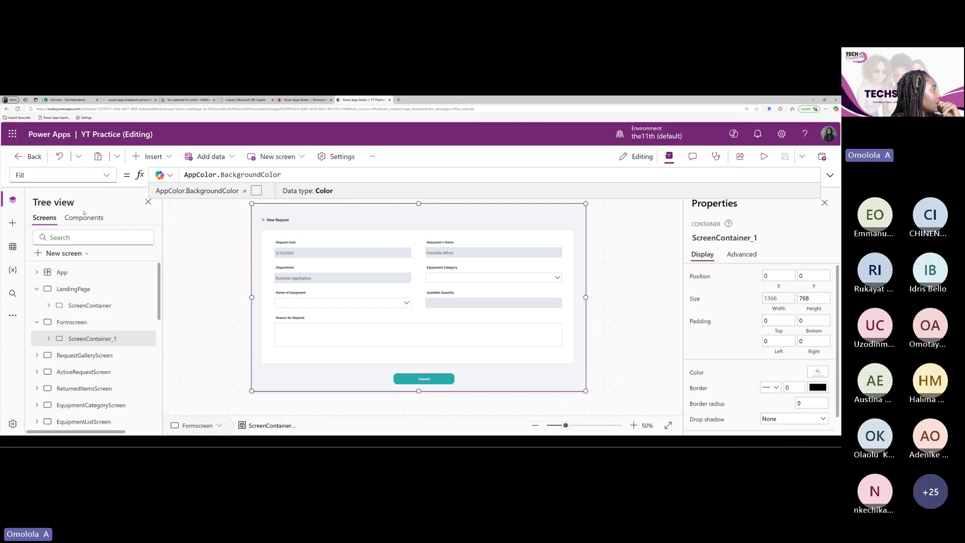
Locate BackgroundColor's value #F4F5F7 in the App's Formulas, then return to the attendance app
{"action": "left_click", "coordinate": [50, 272]}
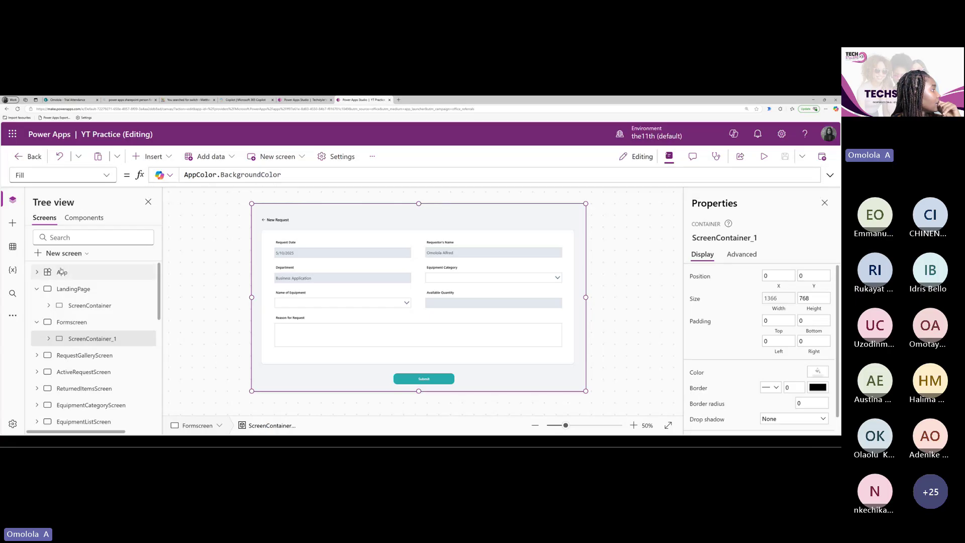
{"action": "left_click", "coordinate": [106, 174]}
{"action": "left_click", "coordinate": [61, 244]}
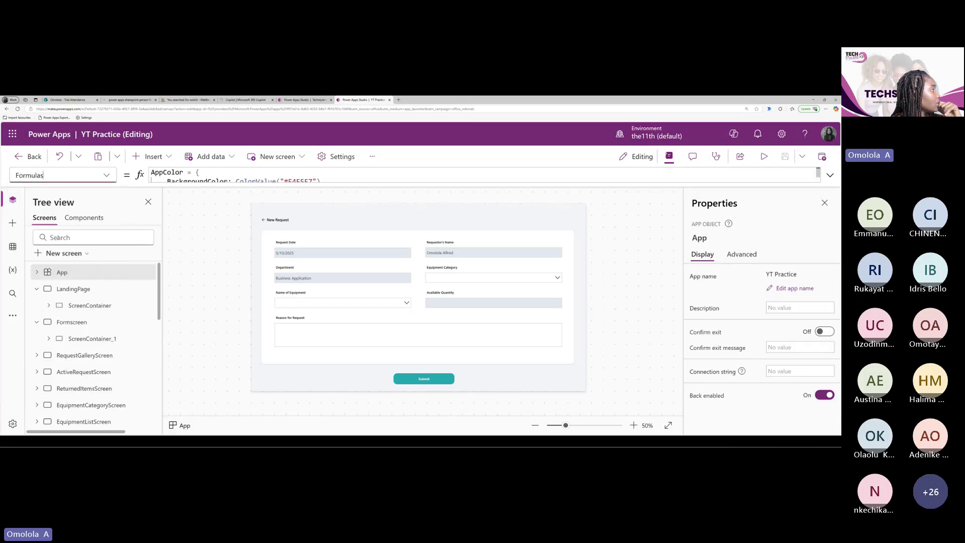
{"action": "left_click", "coordinate": [185, 180]}
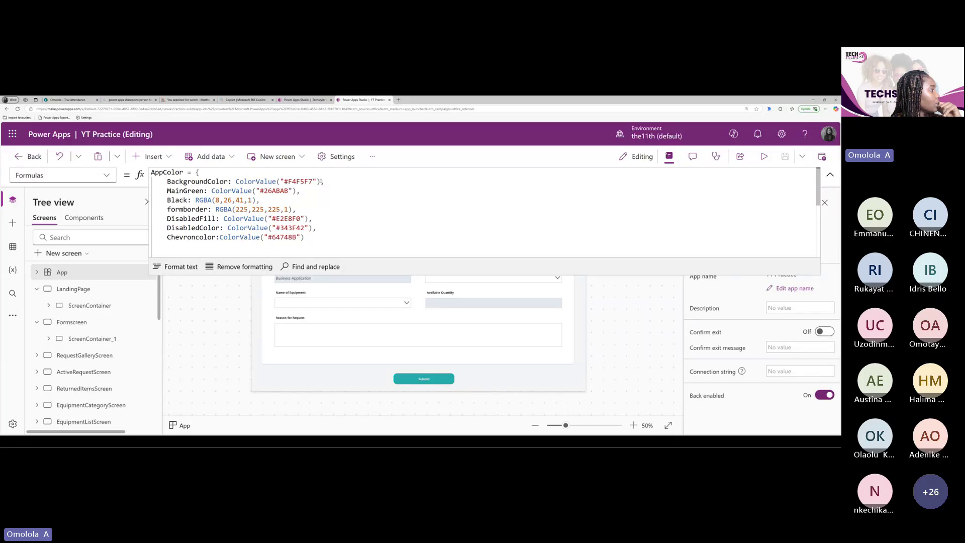
{"action": "left_click_drag", "start_coordinate": [321, 182], "coordinate": [232, 182]}
{"action": "key", "text": "ctrl+c"}
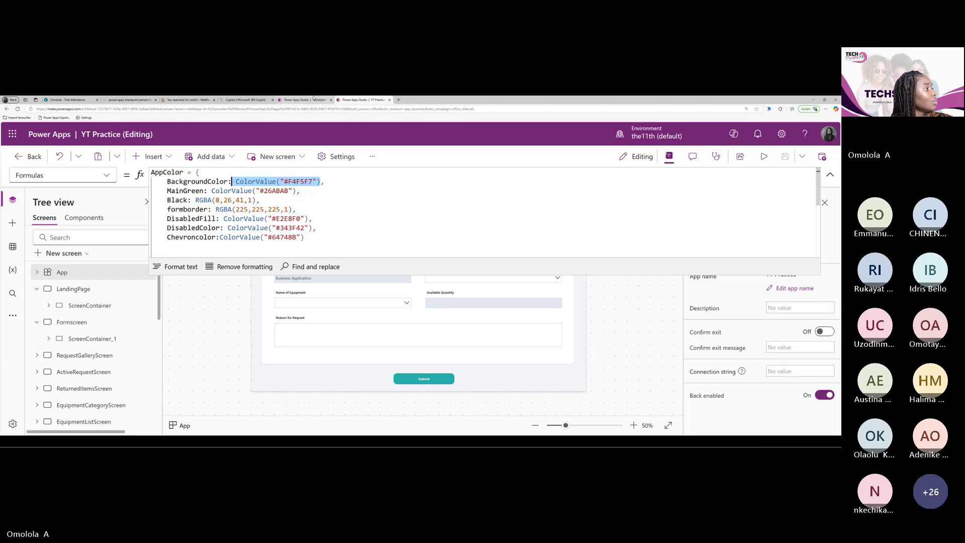
{"action": "left_click", "coordinate": [312, 99]}
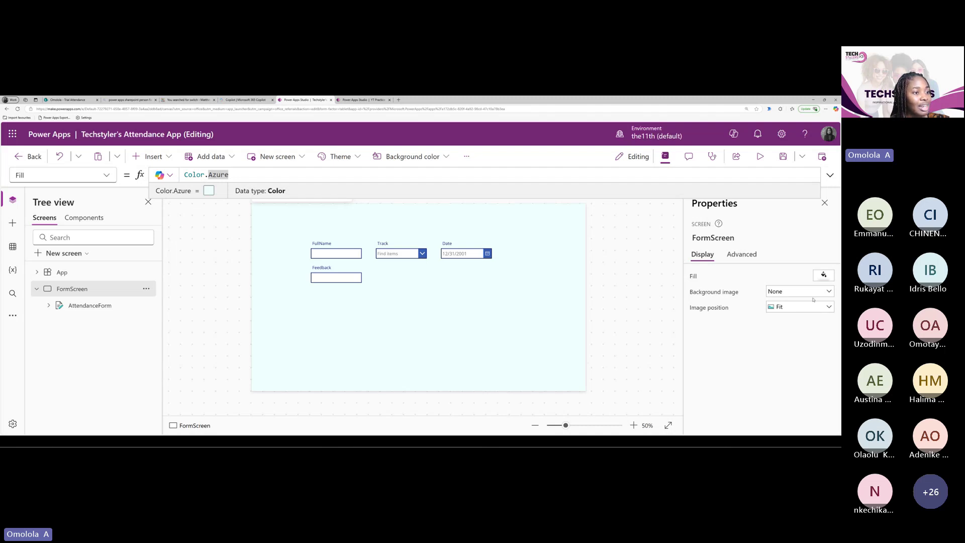
Fill FormScreen with black, then lower the fill's opacity to 0.3
{"action": "left_click", "coordinate": [823, 275]}
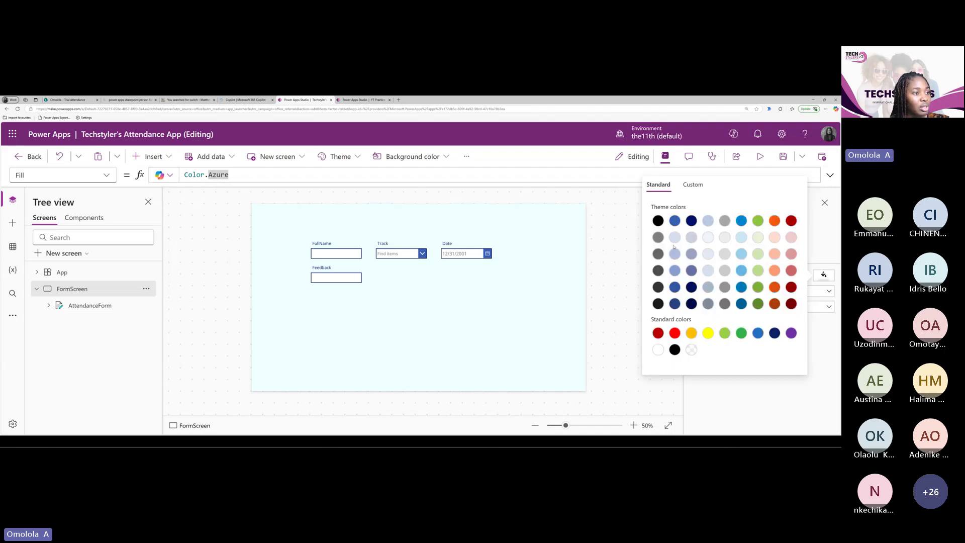
{"action": "left_click", "coordinate": [658, 220]}
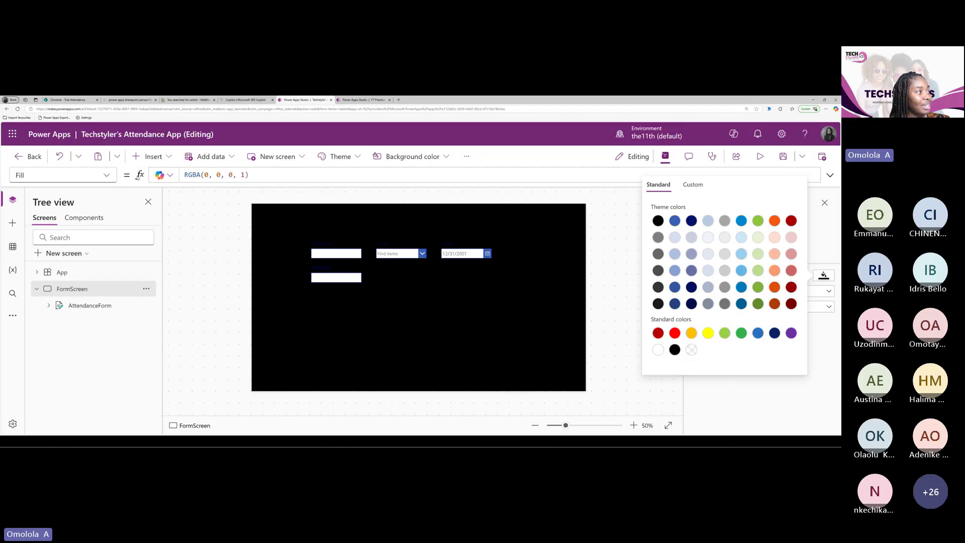
{"action": "left_click", "coordinate": [246, 174]}
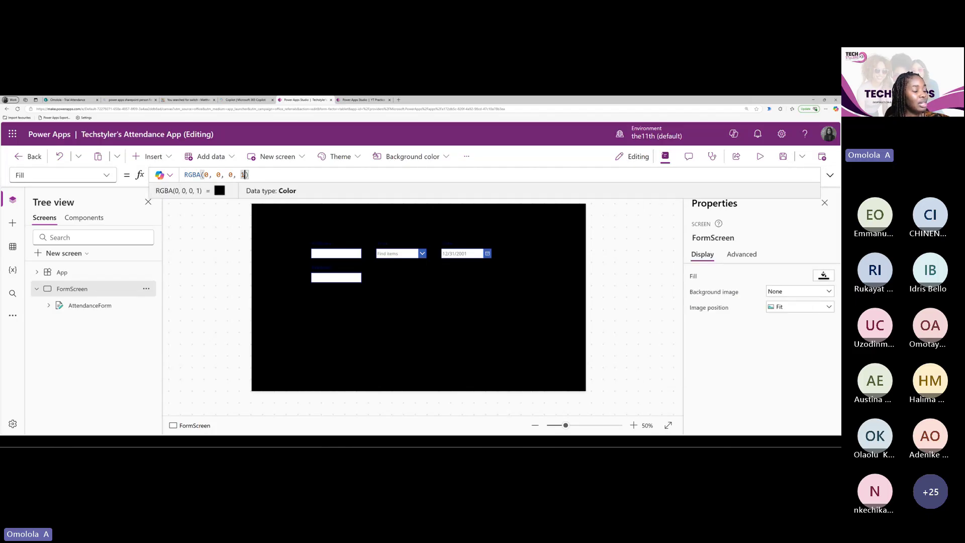
{"action": "key", "text": "BackSpace"}
{"action": "type", "text": "0."}
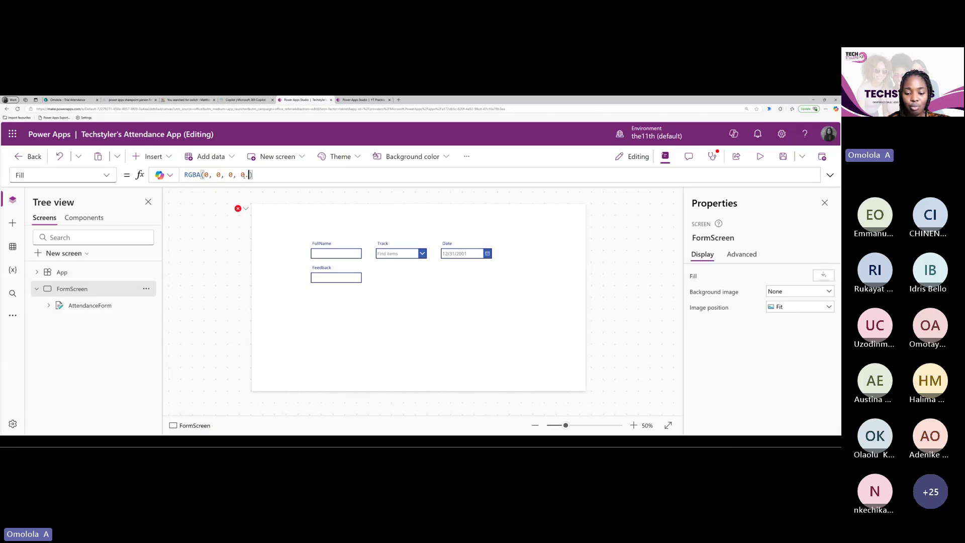
{"action": "type", "text": "5"}
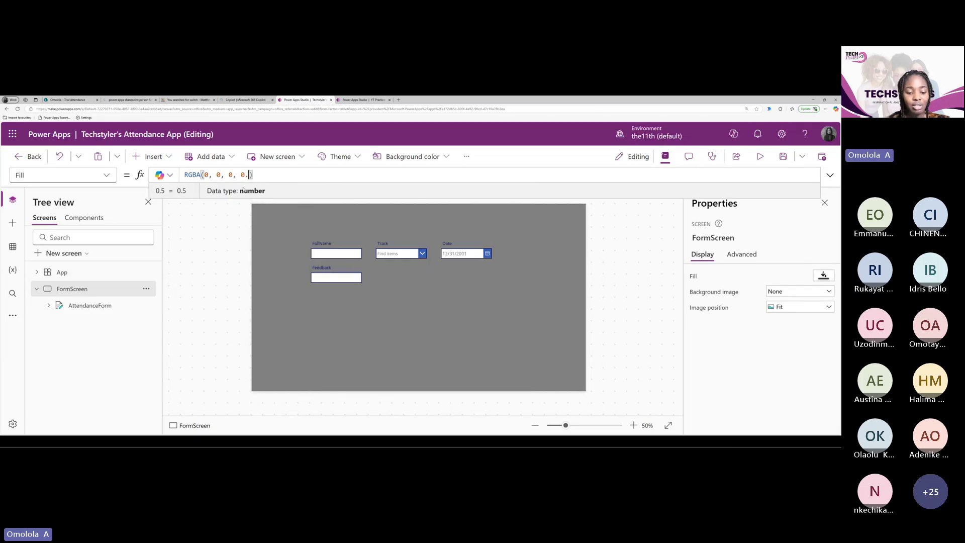
{"action": "key", "text": "BackSpace"}
{"action": "type", "text": "3"}
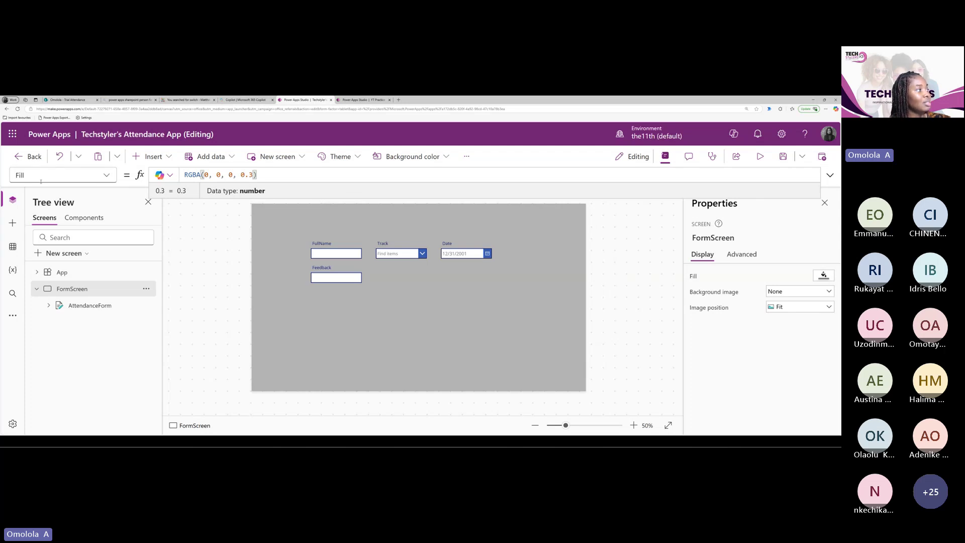
Replace the fill formula with a pasted ColorValue("#F4F5F7")
{"action": "left_click_drag", "start_coordinate": [256, 174], "coordinate": [184, 175]}
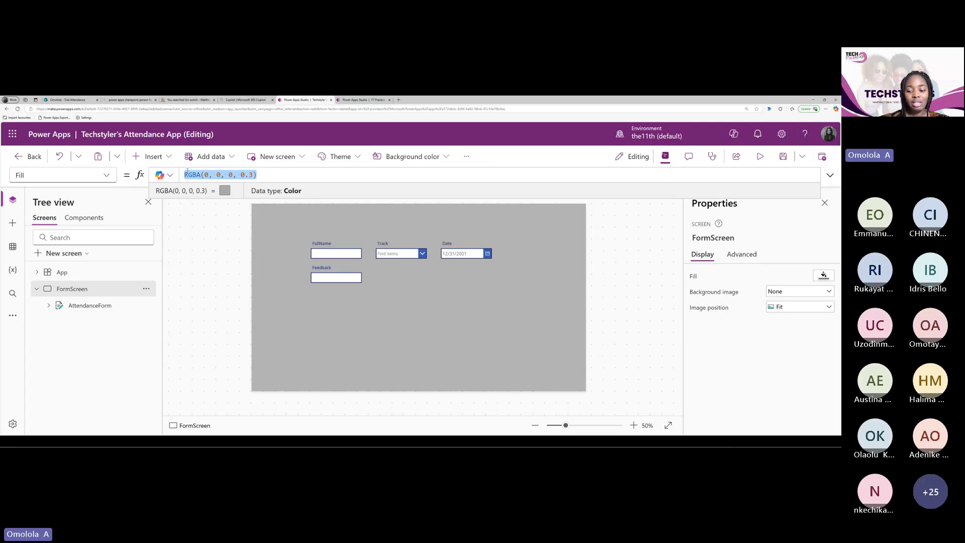
{"action": "key", "text": "BackSpace"}
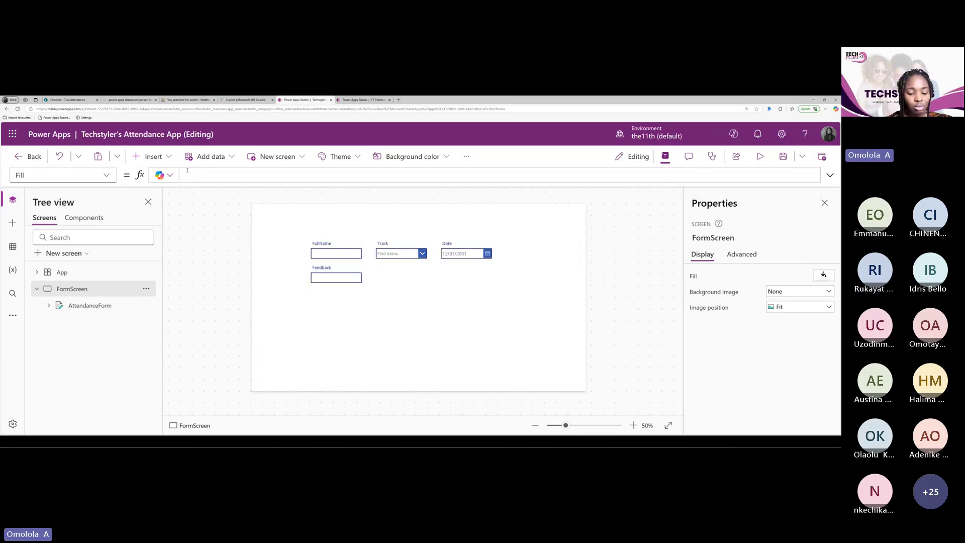
{"action": "key", "text": "ctrl+v"}
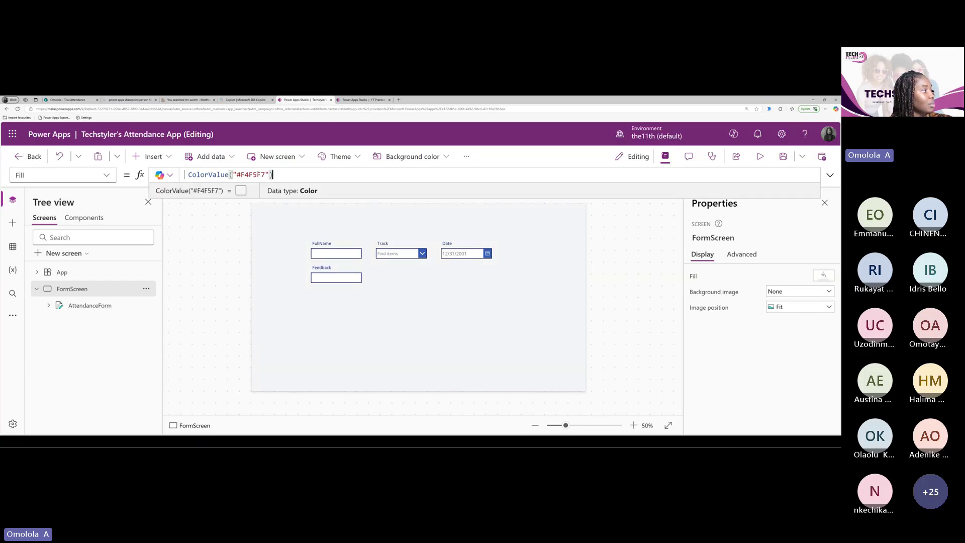
{"action": "key", "text": "ctrl+a"}
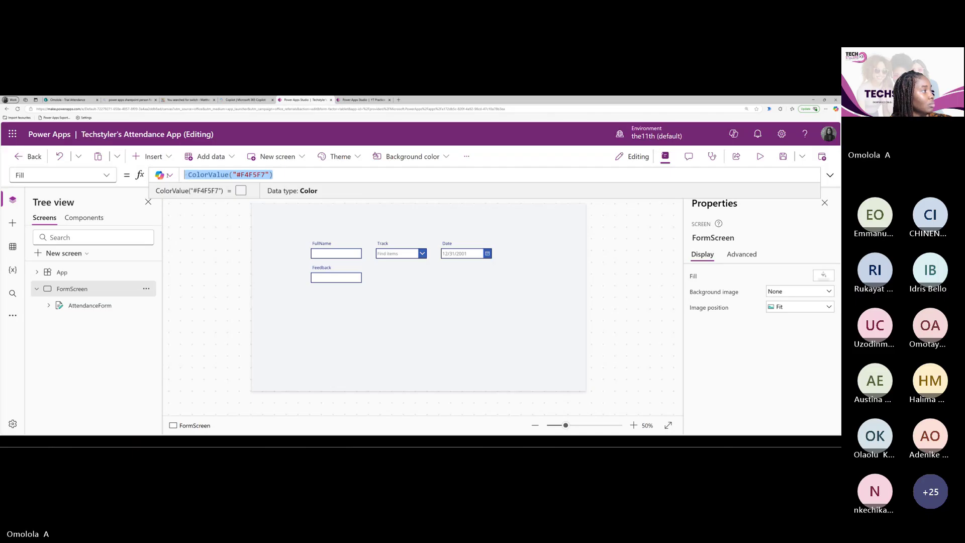
{"action": "left_click_drag", "start_coordinate": [233, 174], "coordinate": [272, 174]}
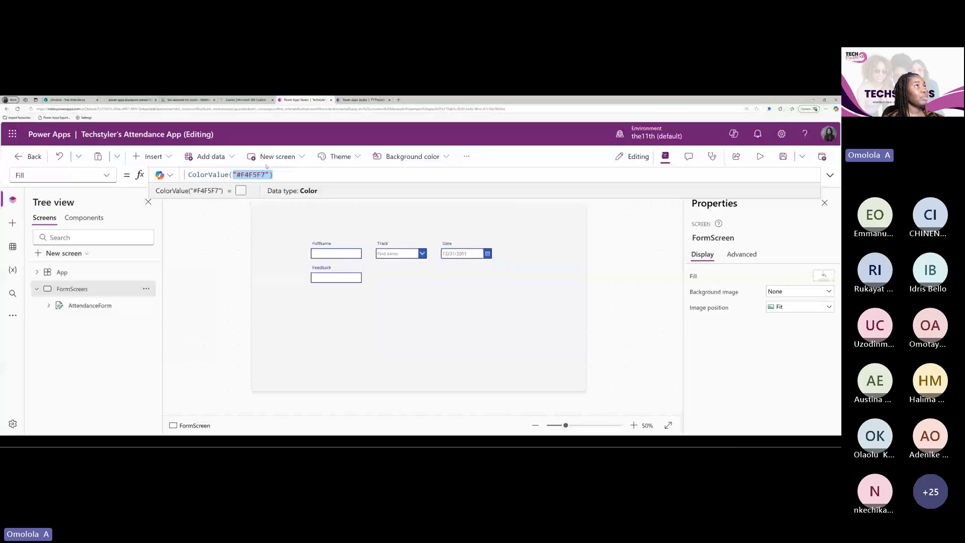
Rewrite the FormScreen Fill formula as RGBA(0,0,0,0.3)
{"action": "key", "text": "ctrl+a"}
{"action": "type", "text": "co"}
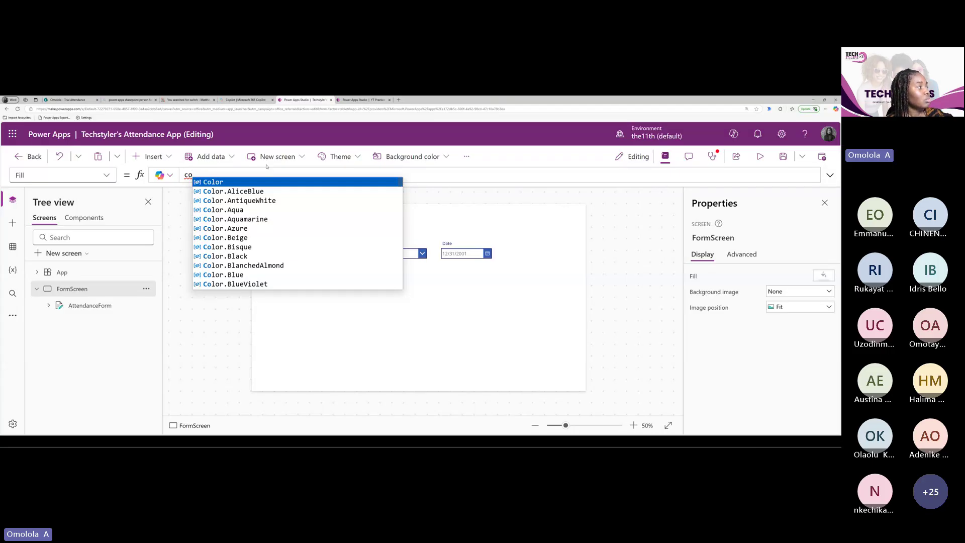
{"action": "key", "text": "BackSpace"}
{"action": "key", "text": "BackSpace"}
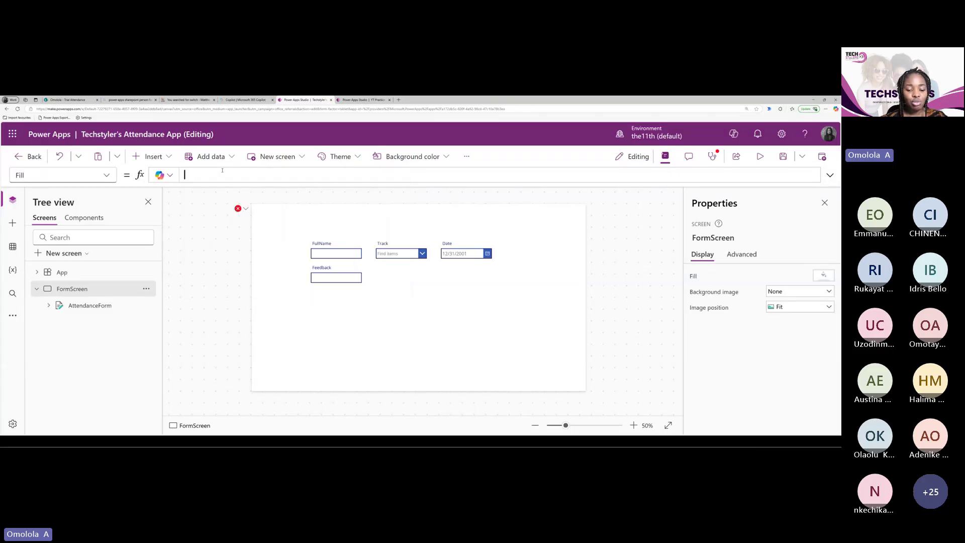
{"action": "type", "text": "RGBA"}
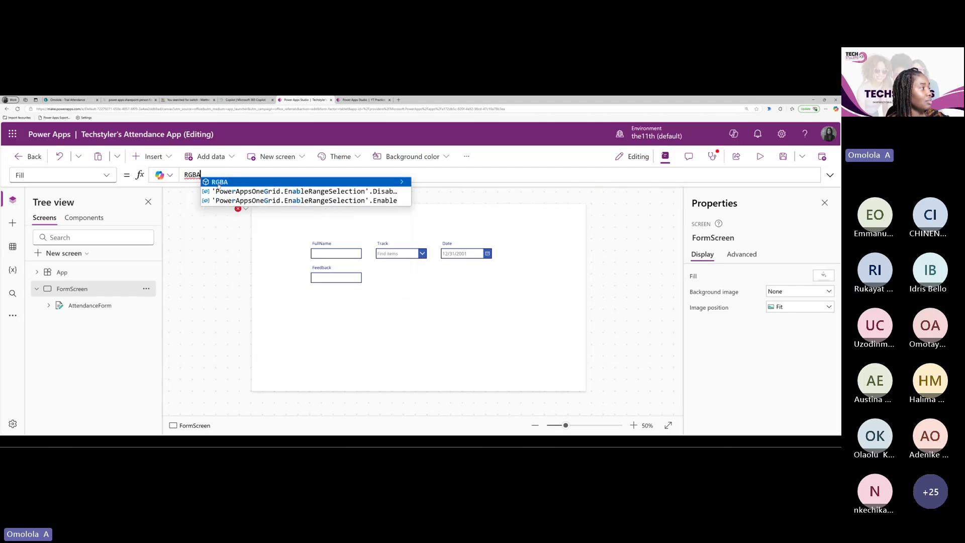
{"action": "left_click", "coordinate": [217, 182]}
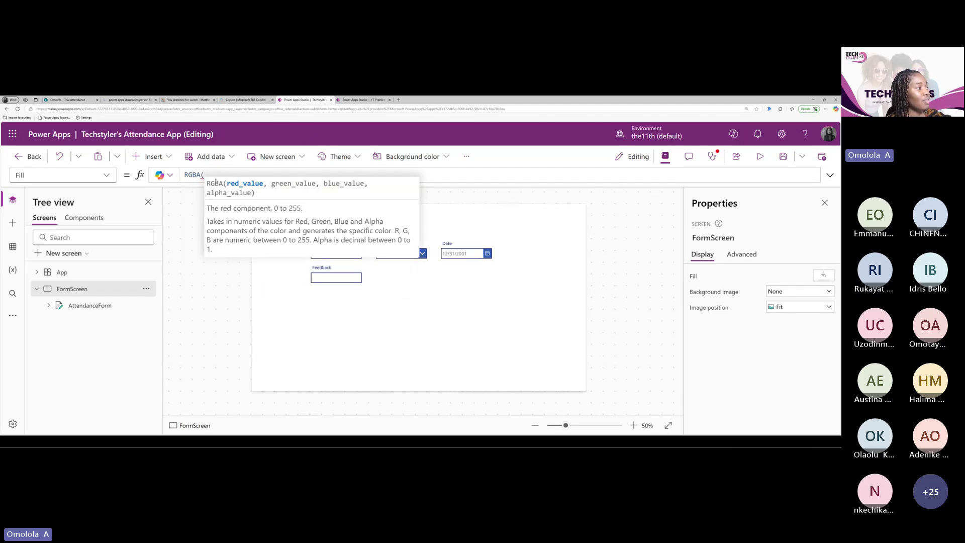
{"action": "type", "text": "0,0,0"}
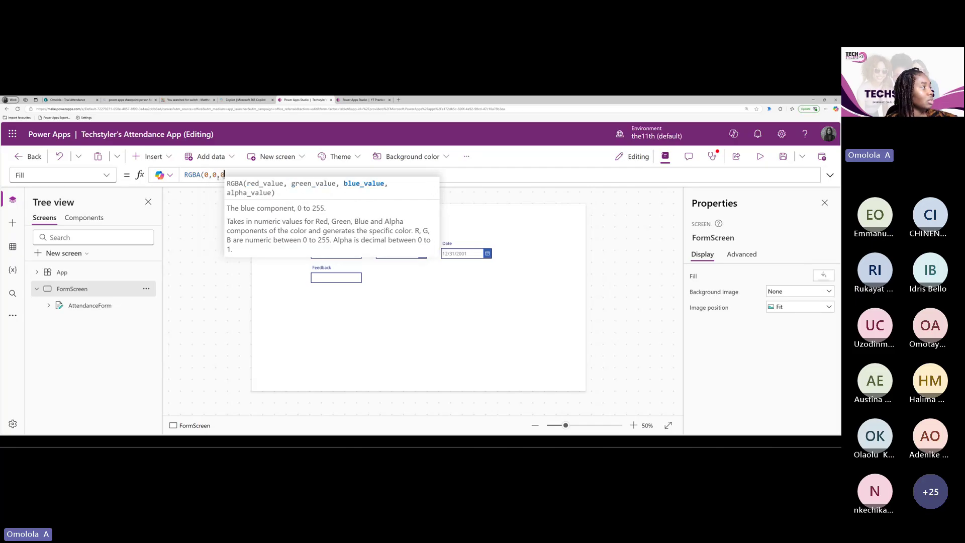
{"action": "type", "text": ","}
{"action": "type", "text": "0.3"}
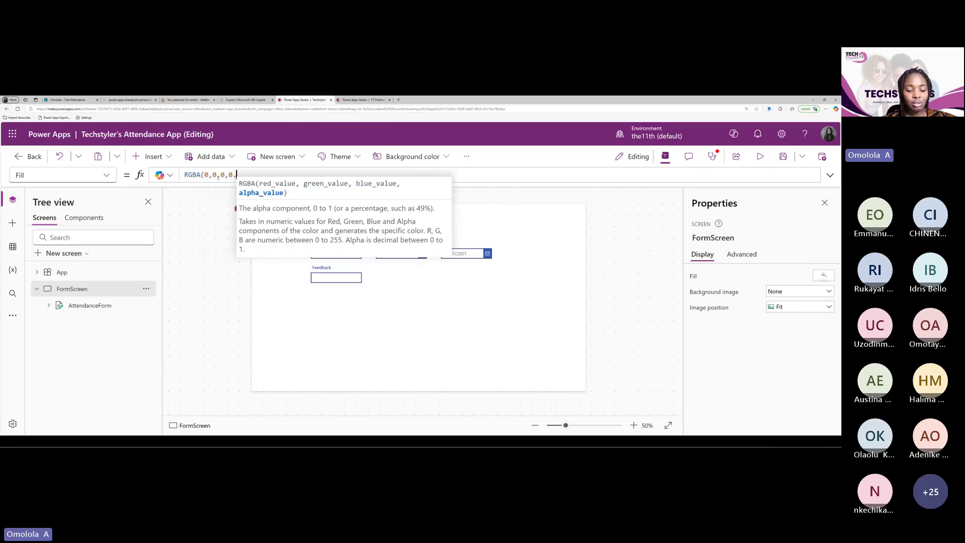
{"action": "type", "text": ")"}
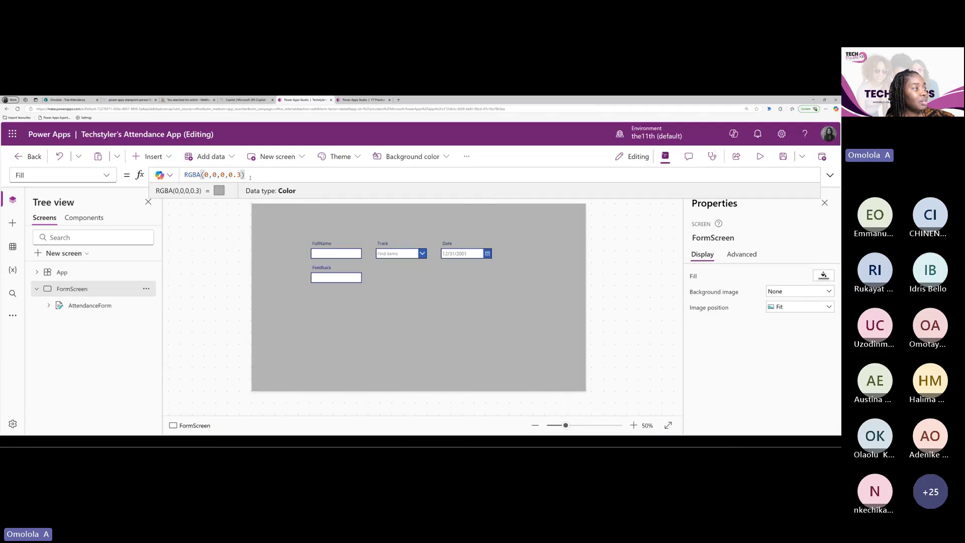
{"action": "left_click_drag", "start_coordinate": [250, 177], "coordinate": [167, 175]}
Try Color.Blue, then Color.IndianRed as FormScreen's Fill, then delete the formula for a white background
{"action": "key", "text": "BackSpace"}
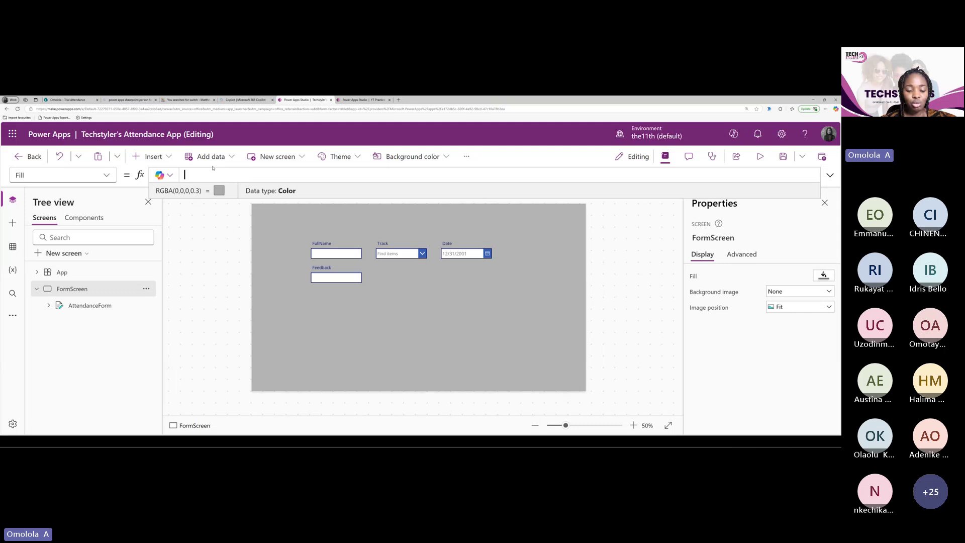
{"action": "type", "text": "Color."}
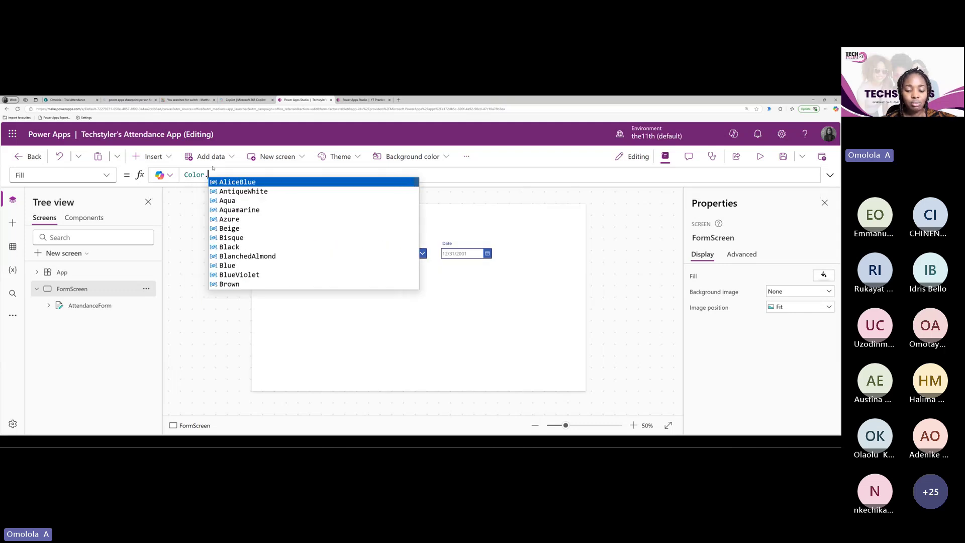
{"action": "type", "text": "Blue"}
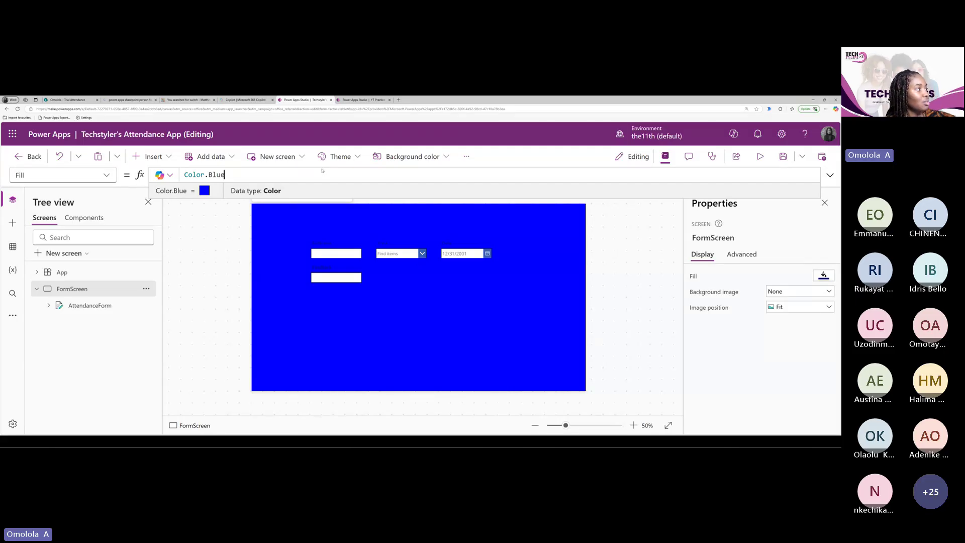
{"action": "key", "text": "BackSpace"}
{"action": "key", "text": "BackSpace"}
{"action": "key", "text": "BackSpace"}
{"action": "key", "text": "BackSpace"}
{"action": "key", "text": "BackSpace"}
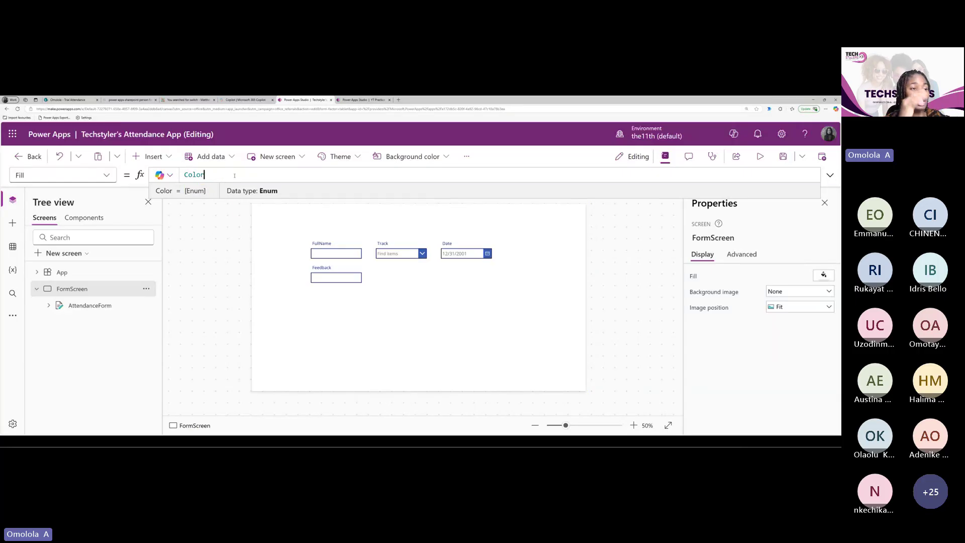
{"action": "type", "text": "."}
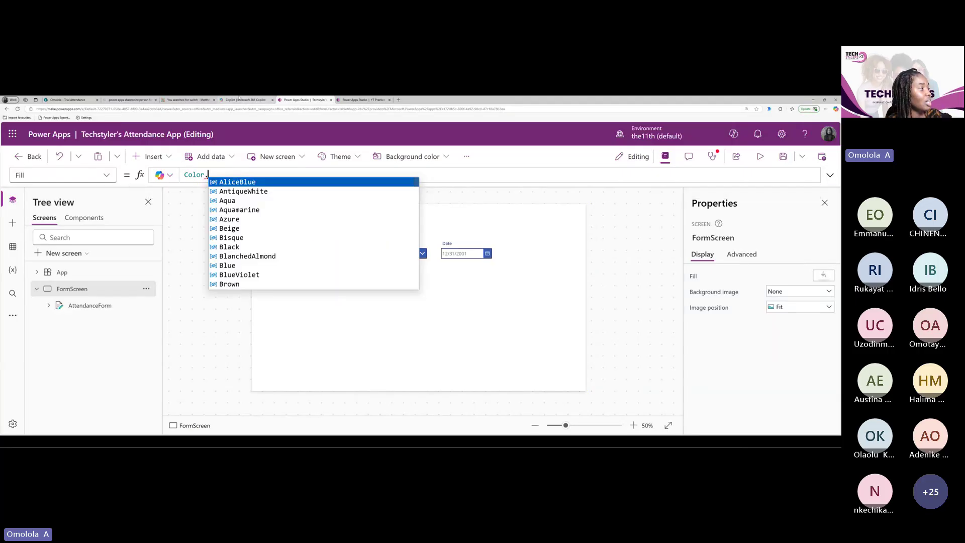
{"action": "scroll", "coordinate": [251, 259], "scroll_direction": "down", "scroll_amount": 7}
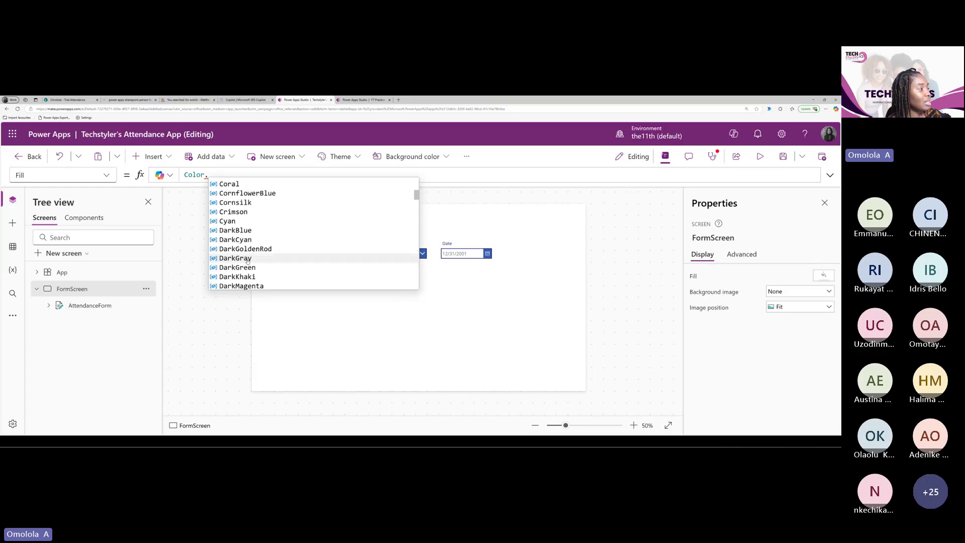
{"action": "scroll", "coordinate": [251, 259], "scroll_direction": "down", "scroll_amount": 10}
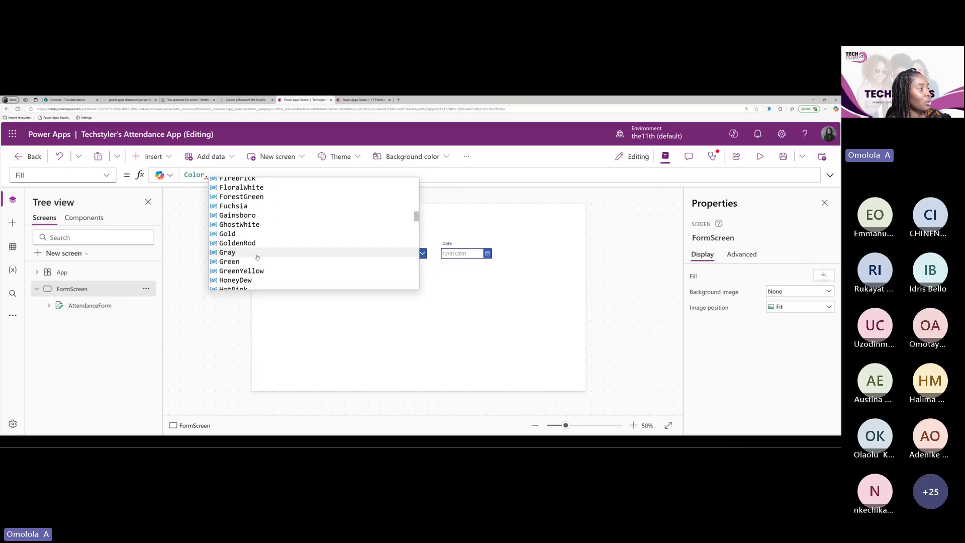
{"action": "left_click", "coordinate": [237, 236]}
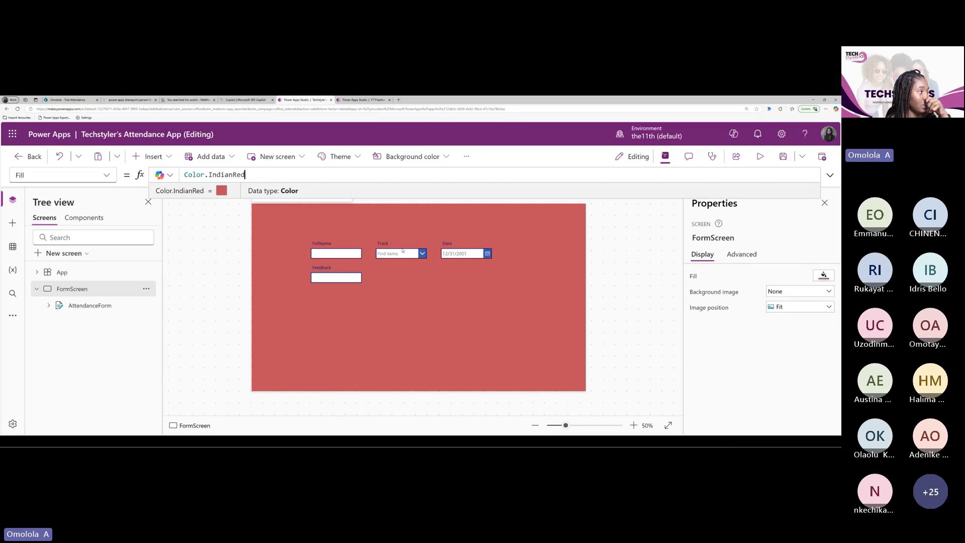
{"action": "left_click_drag", "start_coordinate": [272, 176], "coordinate": [157, 179]}
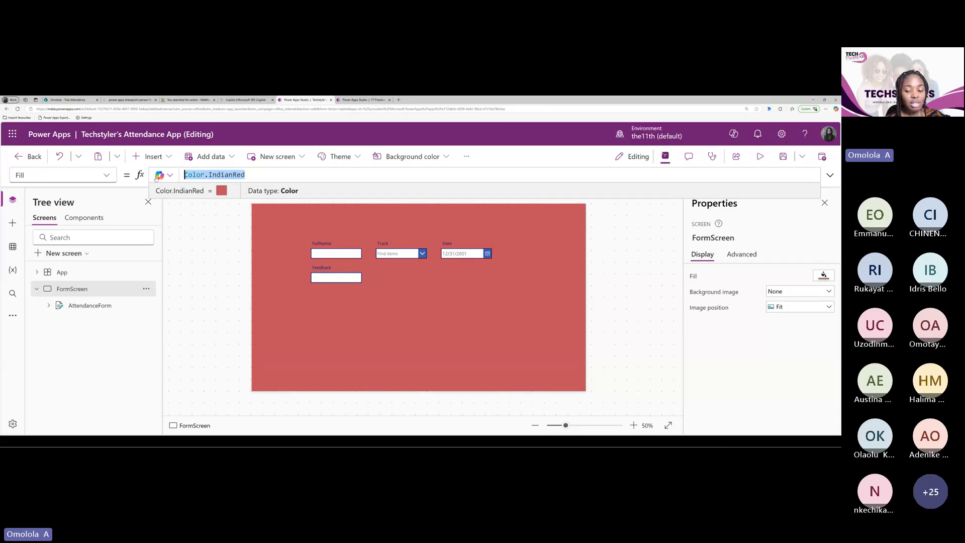
{"action": "key", "text": "BackSpace"}
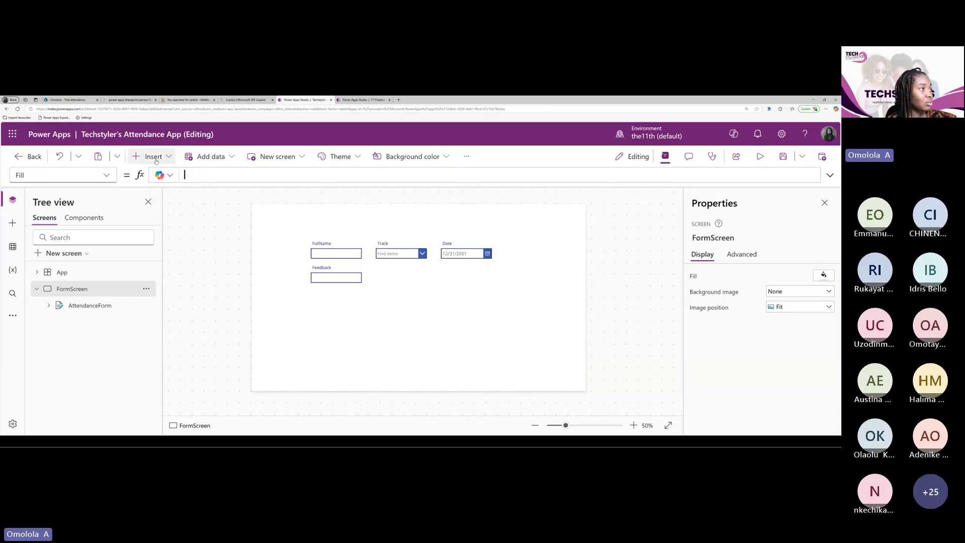
Start FormScreen's Fill formula as ColorValue with empty quotes
{"action": "left_click", "coordinate": [363, 100]}
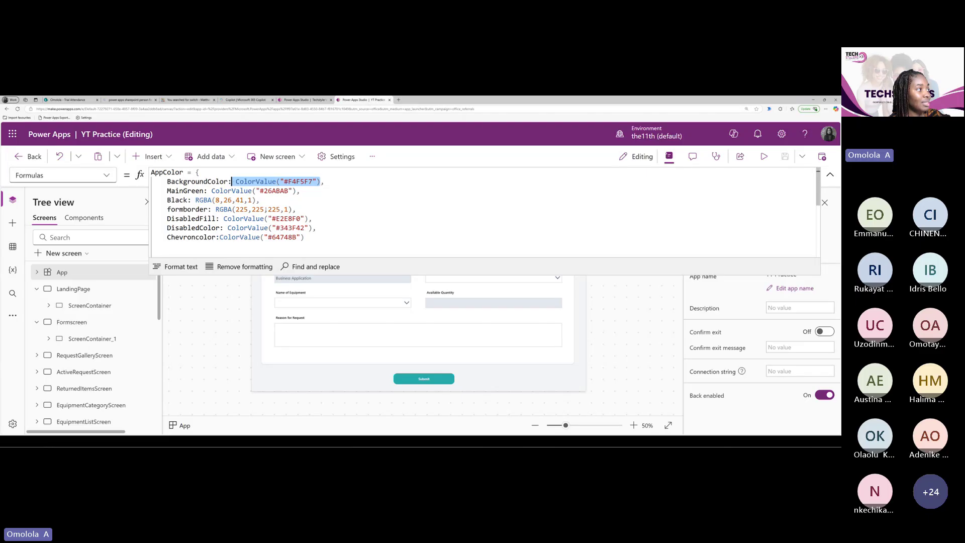
{"action": "left_click", "coordinate": [304, 100]}
{"action": "type", "text": "Colo"}
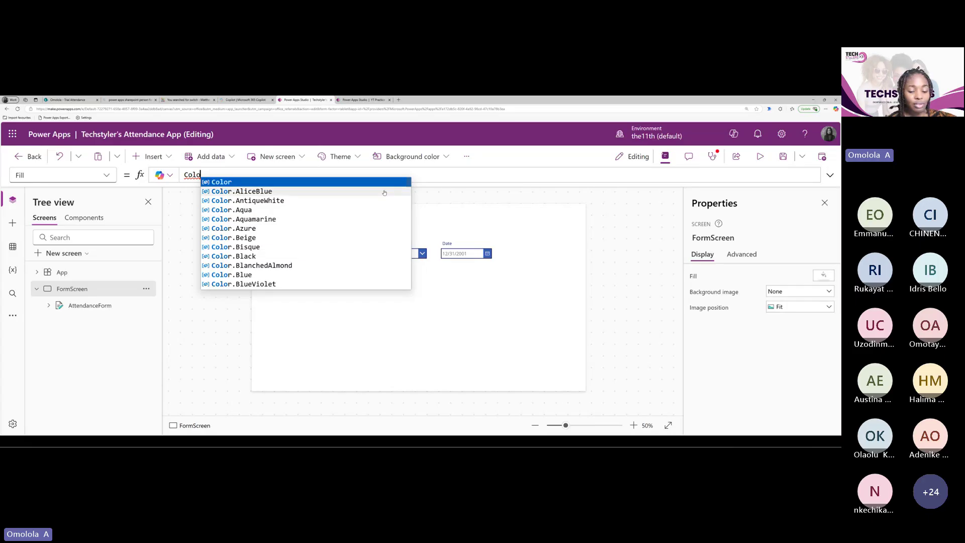
{"action": "type", "text": "r"}
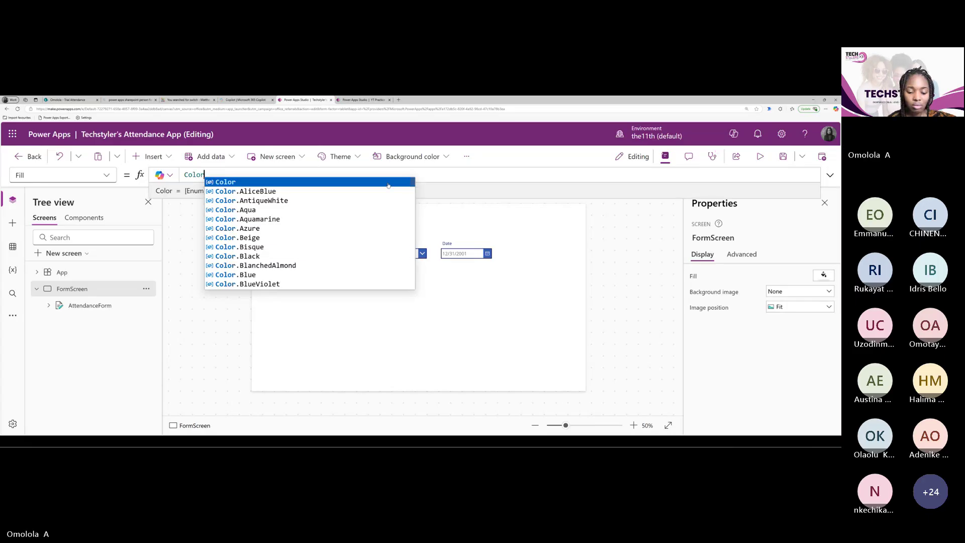
{"action": "type", "text": "Value"}
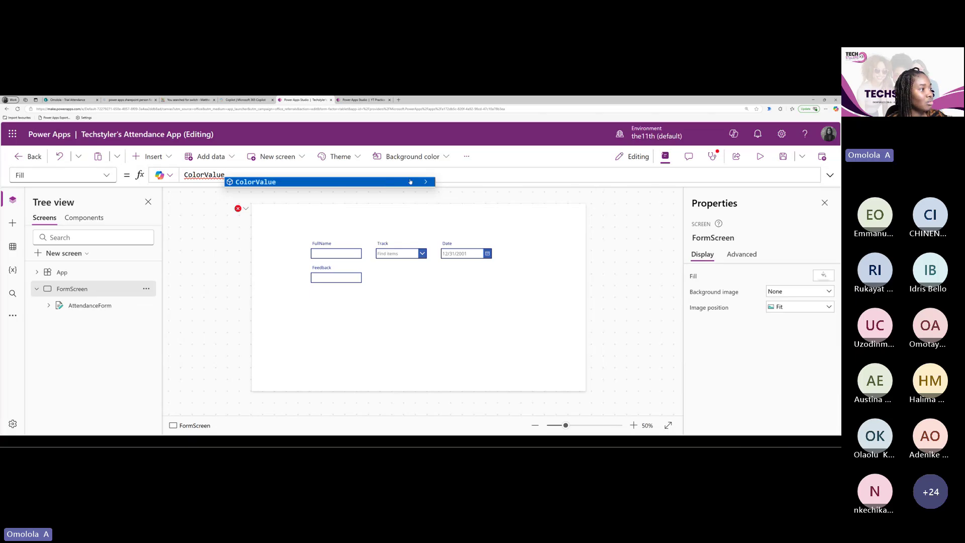
{"action": "left_click", "coordinate": [410, 181]}
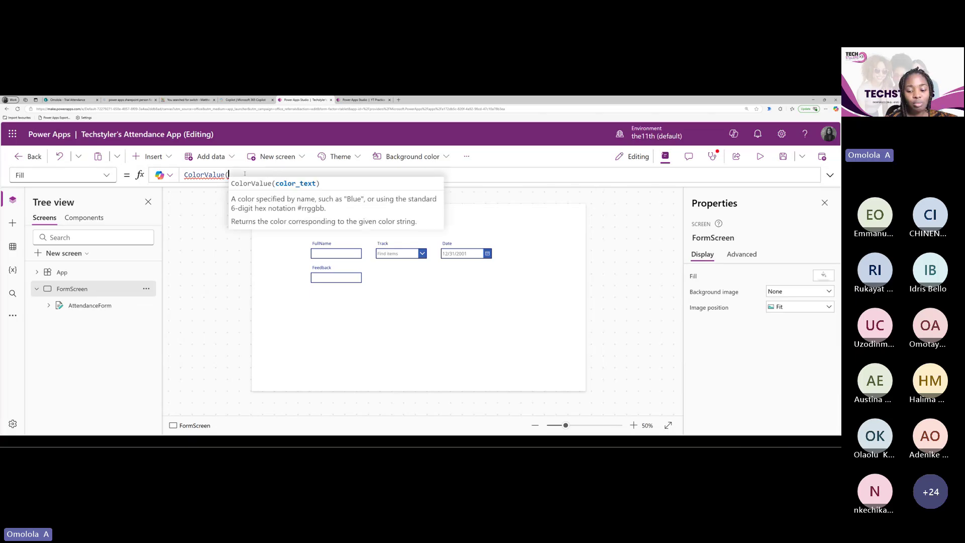
{"action": "type", "text": "\"\""}
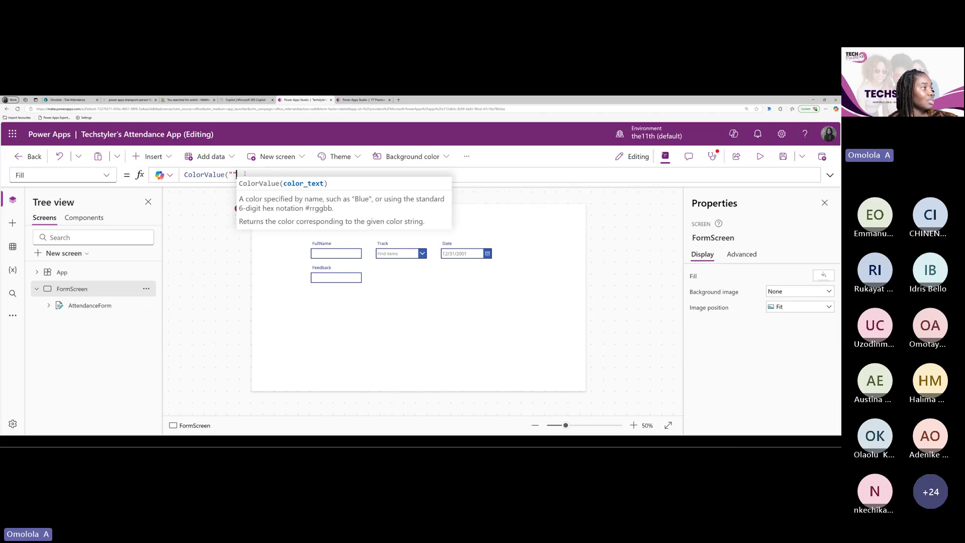
{"action": "type", "text": ")"}
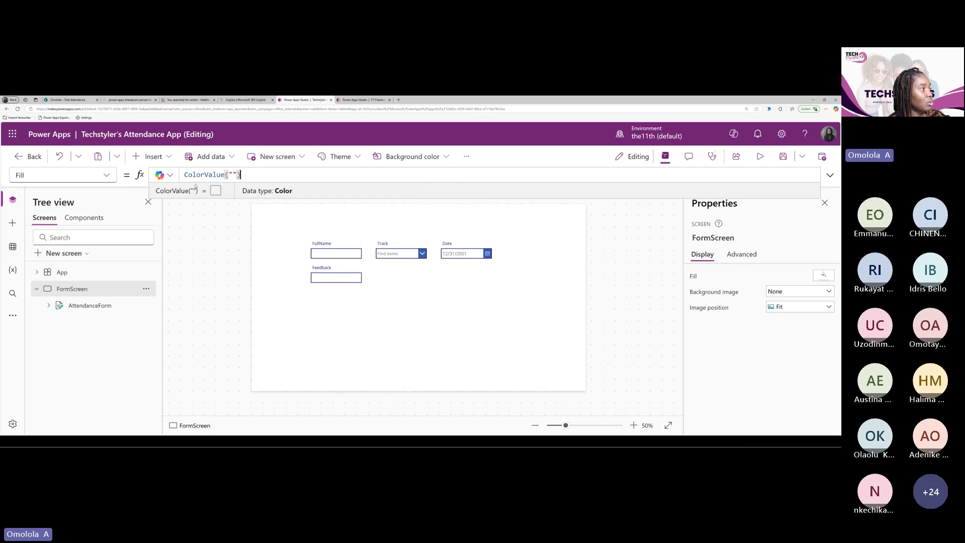
Paste #F4F5F7 and remove the stray quote so Fill reads ColorValue("#F4F5F7")
{"action": "left_click", "coordinate": [233, 174]}
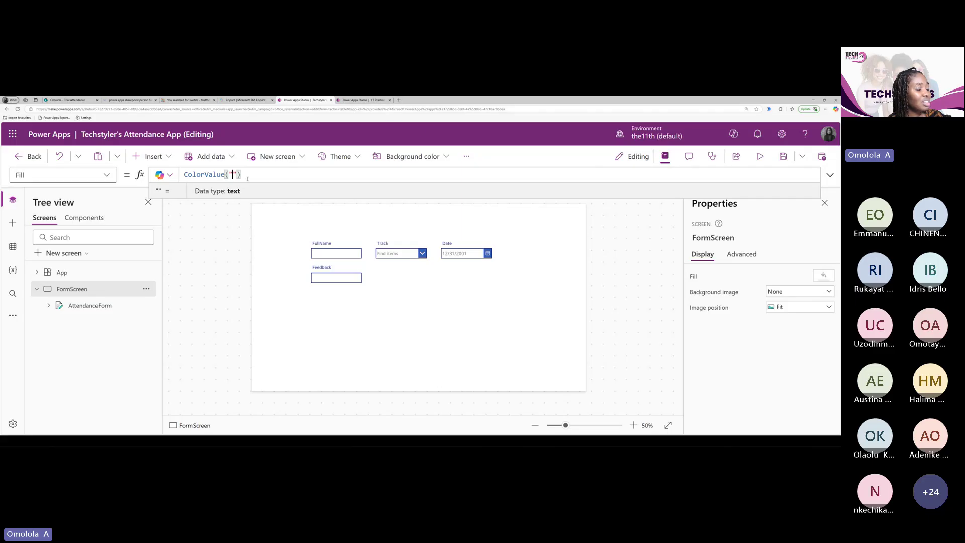
{"action": "type", "text": "\"#F4F5F7\")"}
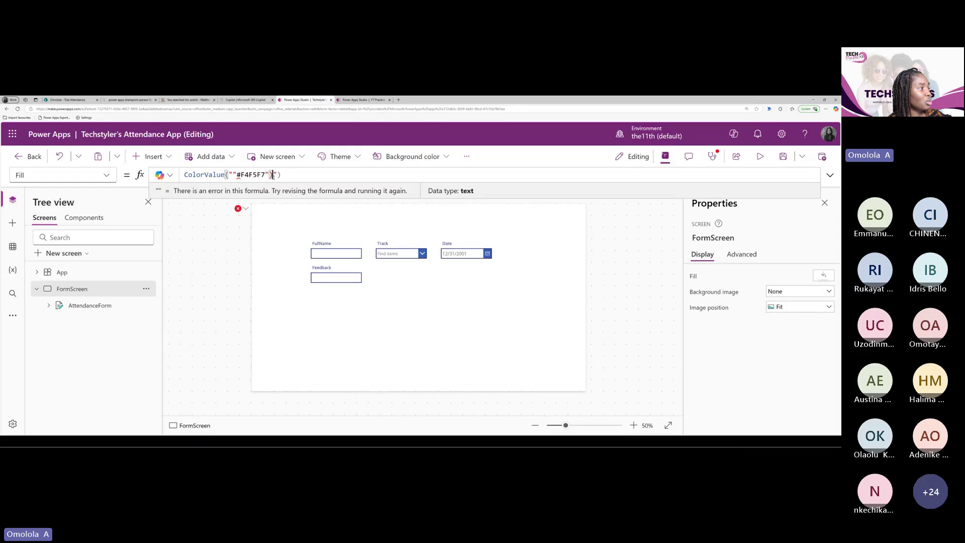
{"action": "key", "text": "End"}
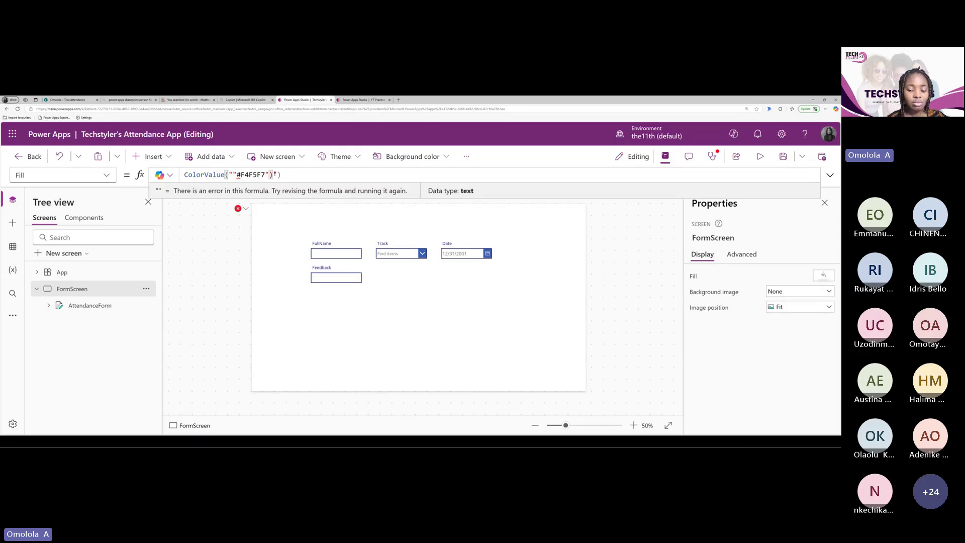
{"action": "key", "text": "Left"}
{"action": "key", "text": "Left"}
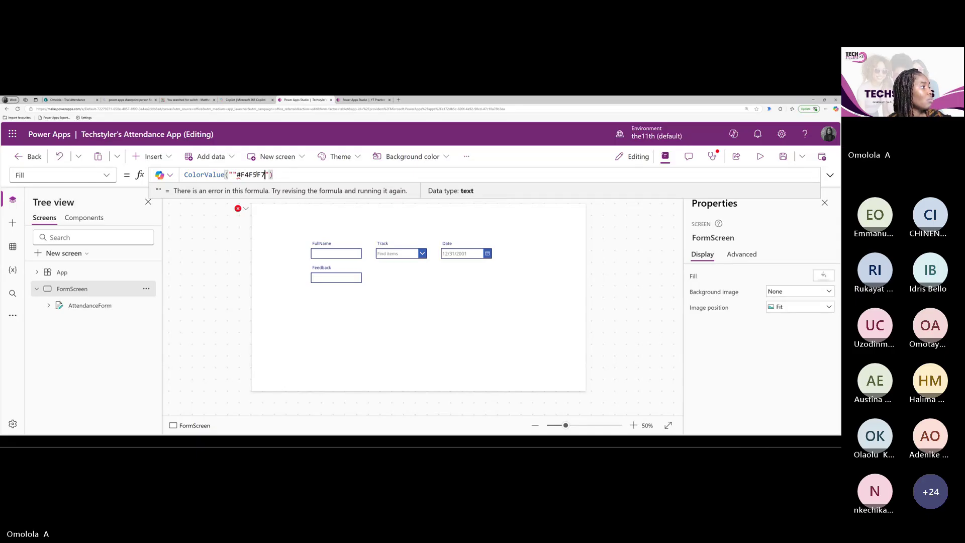
{"action": "left_click", "coordinate": [237, 175]}
{"action": "key", "text": "BackSpace"}
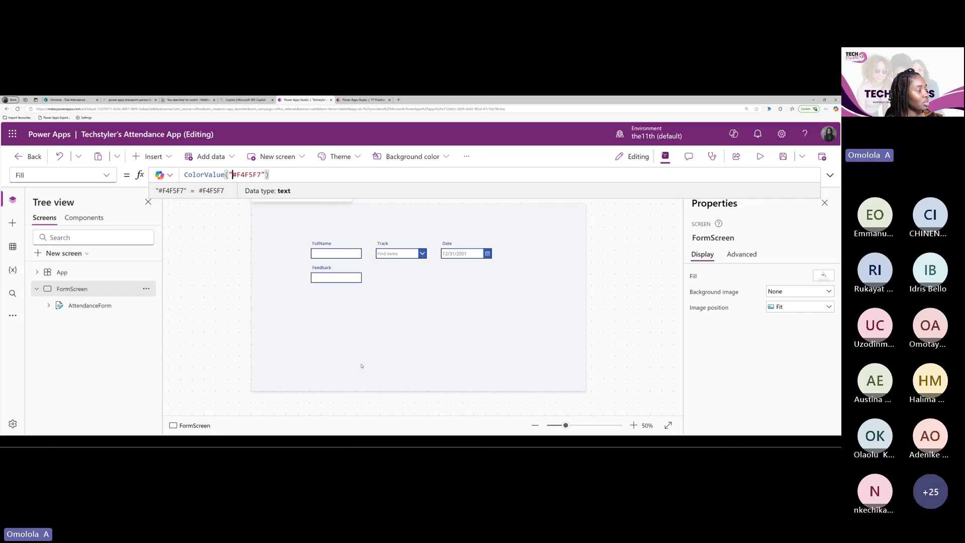
Select AttendanceForm and confirm its Fill formula is RGBA(0, 0, 0, 0)
{"action": "left_click", "coordinate": [90, 305]}
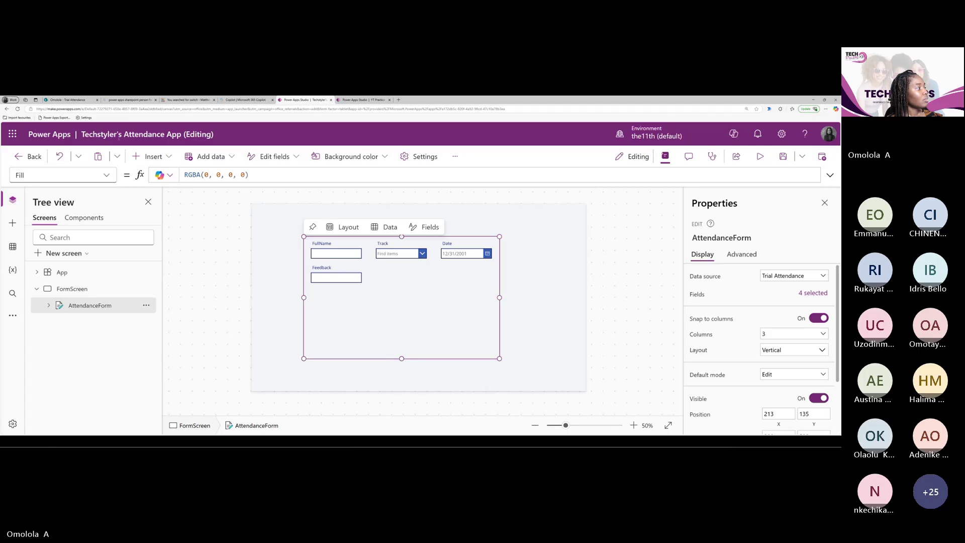
{"action": "left_click", "coordinate": [98, 175]}
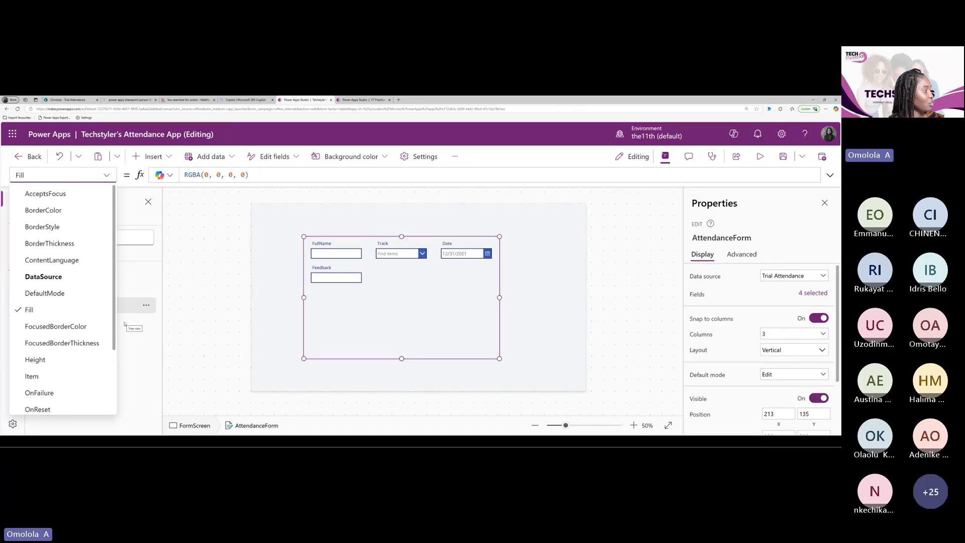
{"action": "left_click", "coordinate": [40, 312]}
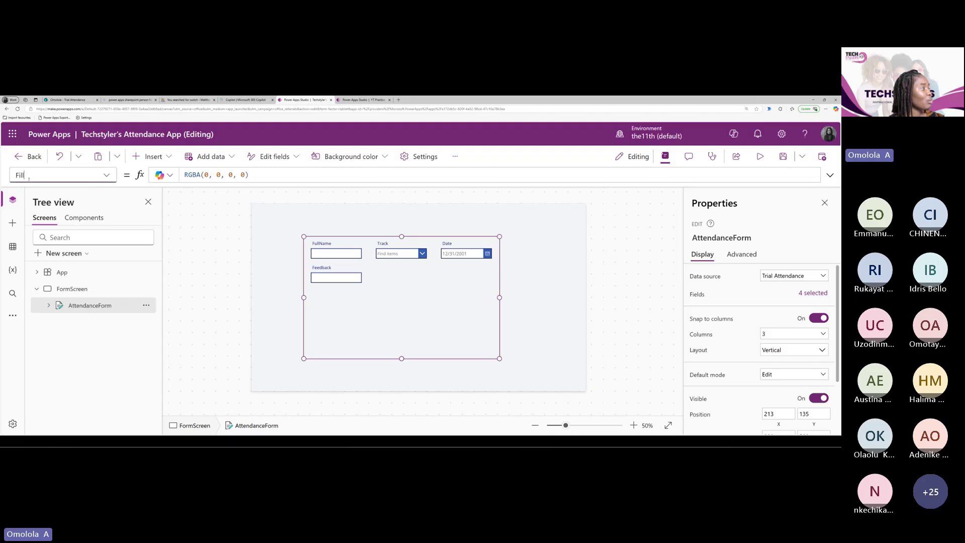
{"action": "left_click", "coordinate": [262, 174]}
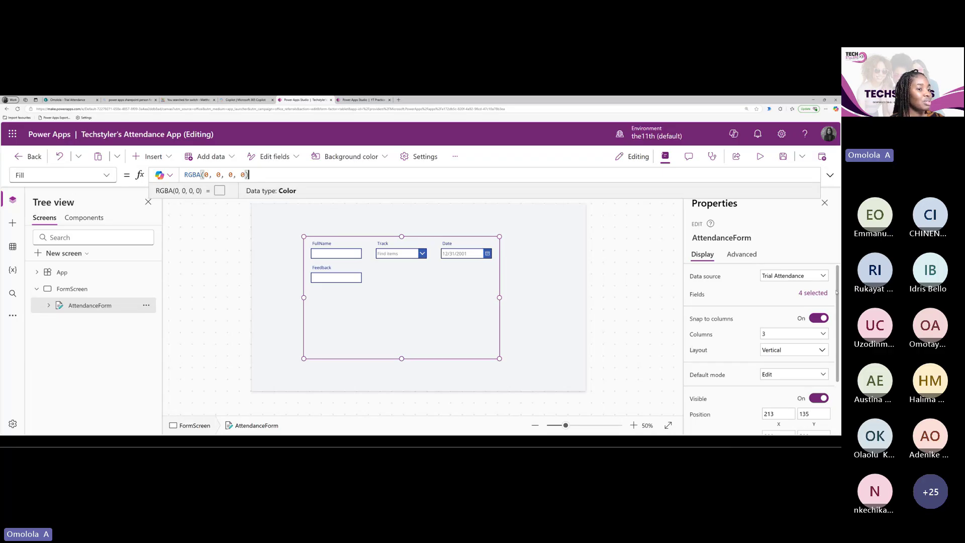
{"action": "scroll", "coordinate": [837, 292], "scroll_direction": "down", "scroll_amount": 3}
{"action": "scroll", "coordinate": [832, 271], "scroll_direction": "up", "scroll_amount": 3}
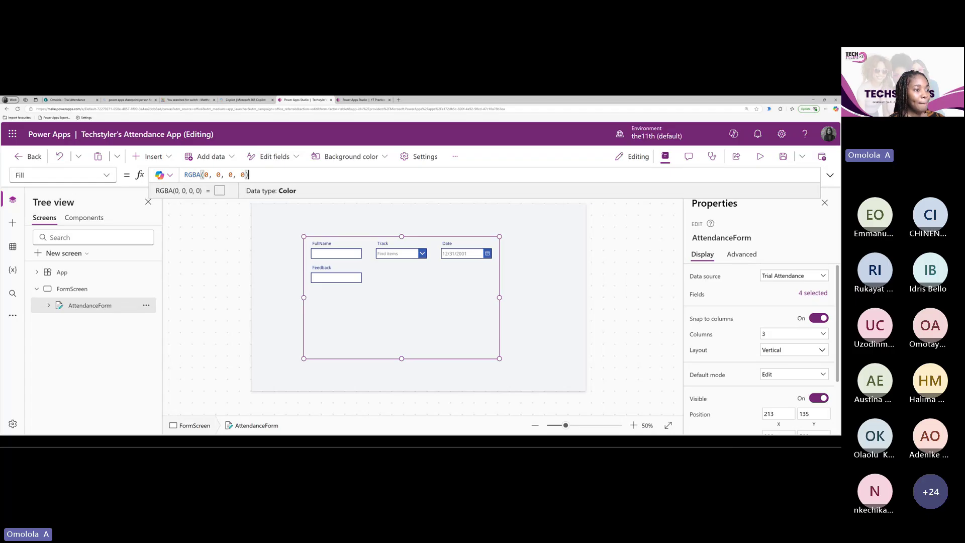
Set AttendanceForm's Columns to 2, then 1, and open the '4 selected' Fields pane
{"action": "left_click", "coordinate": [711, 322]}
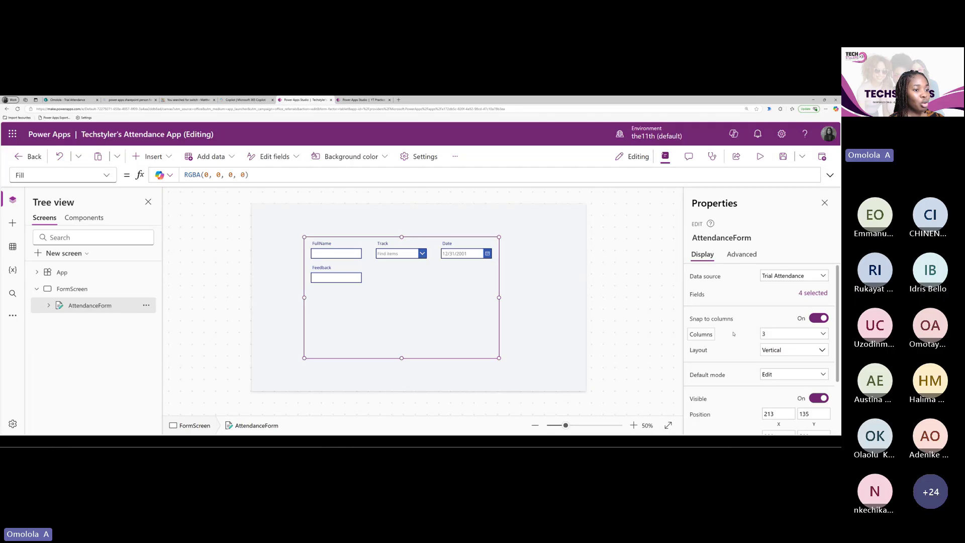
{"action": "left_click", "coordinate": [778, 334]}
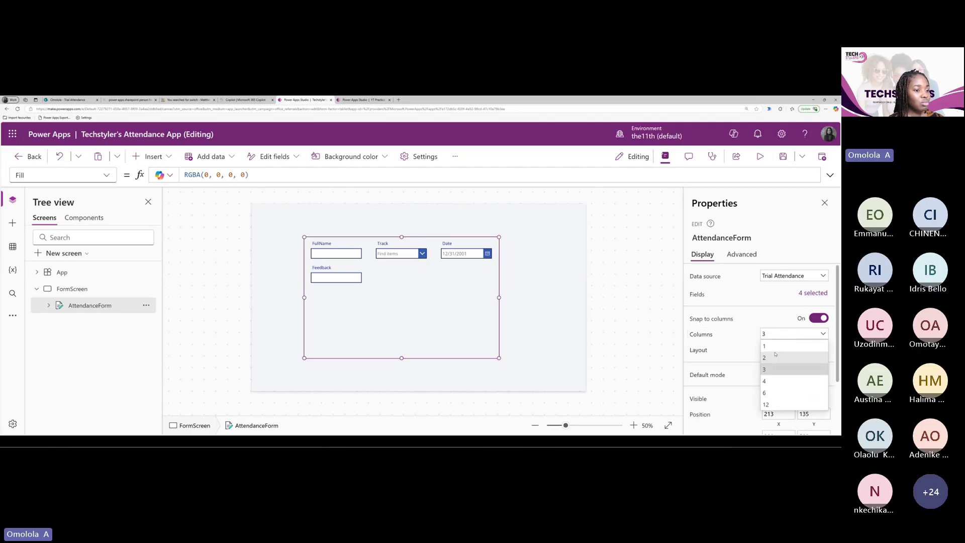
{"action": "left_click", "coordinate": [775, 357]}
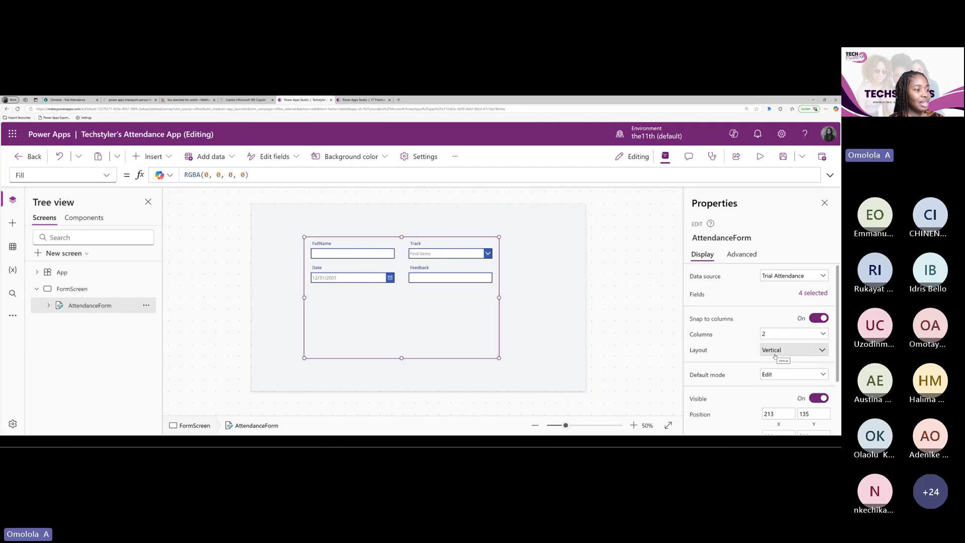
{"action": "left_click", "coordinate": [783, 331]}
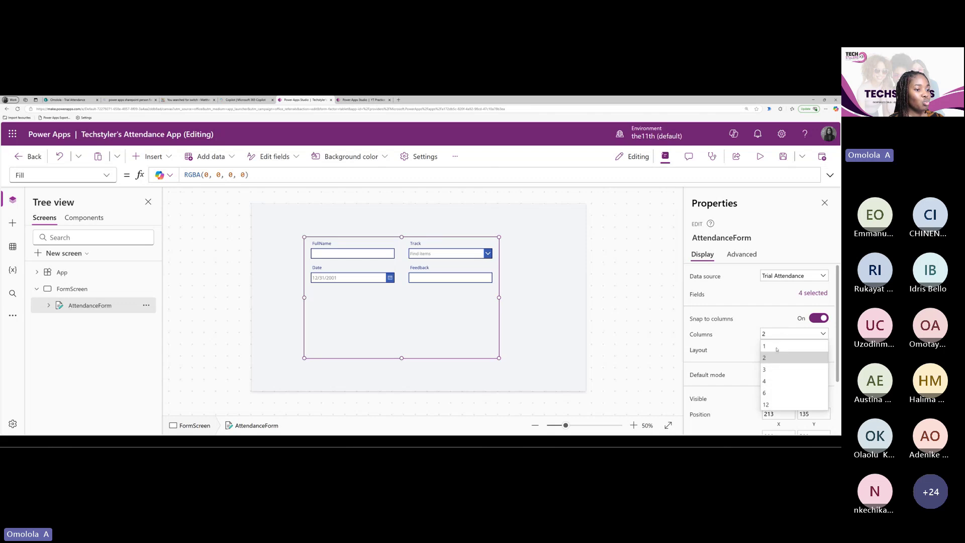
{"action": "left_click", "coordinate": [776, 347]}
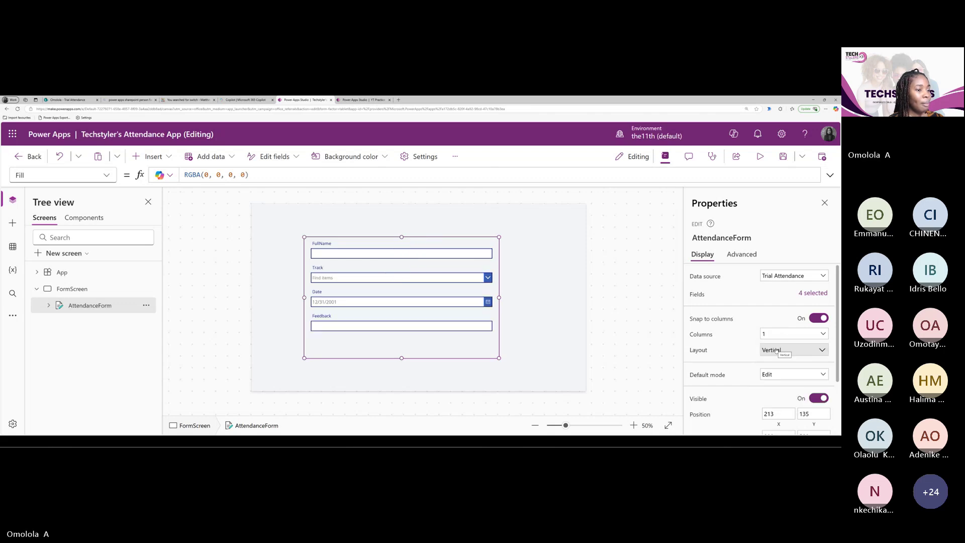
{"action": "left_click", "coordinate": [810, 294]}
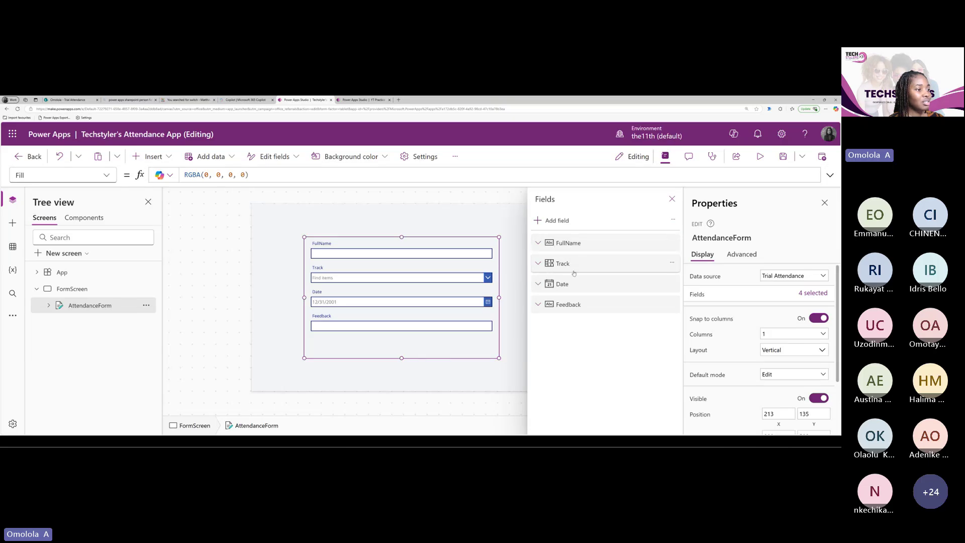
Drag Date above Track in the Fields pane, then expand and collapse Feedback
{"action": "left_click_drag", "start_coordinate": [573, 273], "coordinate": [574, 287]}
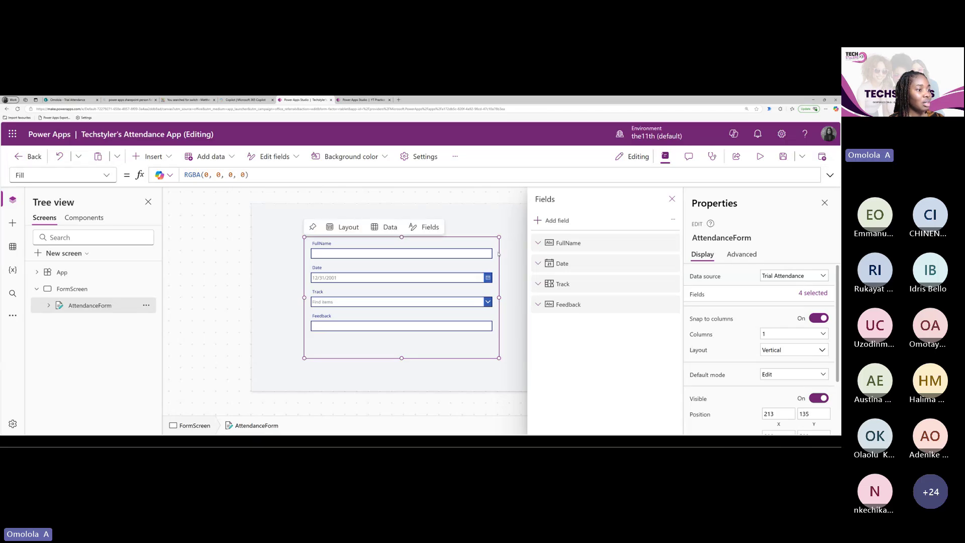
{"action": "left_click", "coordinate": [574, 305]}
{"action": "left_click", "coordinate": [575, 305]}
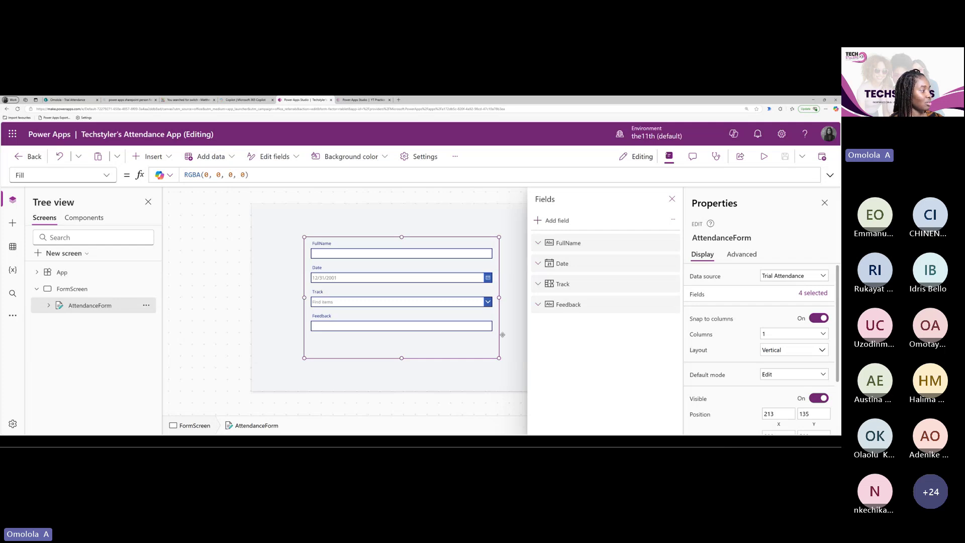
Close the Fields pane and unlock the FullName card from its right-click menu
{"action": "left_click", "coordinate": [352, 292]}
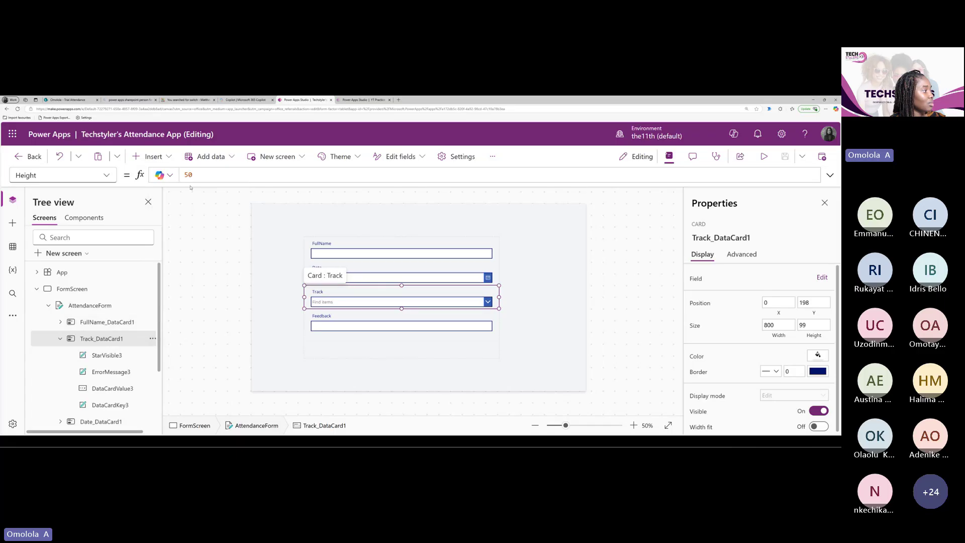
{"action": "left_click", "coordinate": [410, 274]}
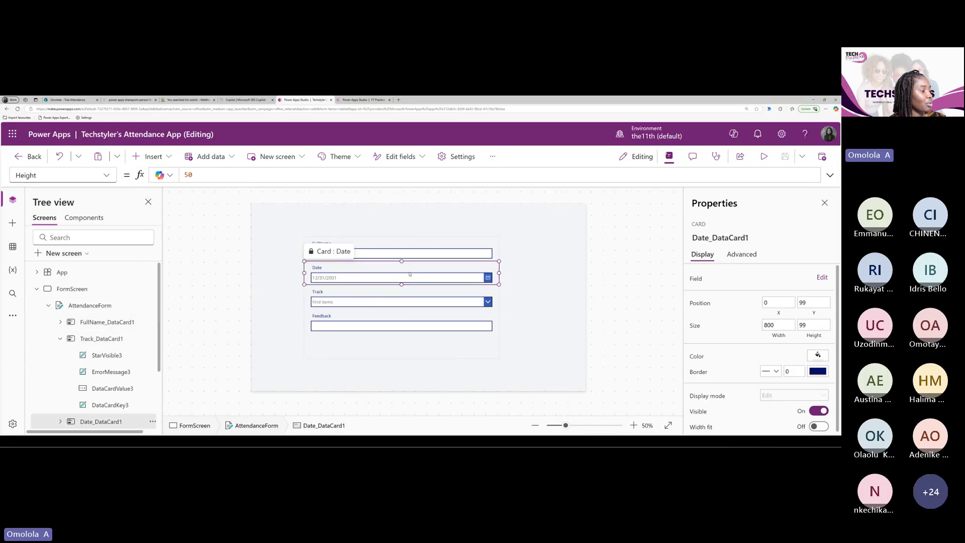
{"action": "right_click", "coordinate": [366, 267]}
{"action": "key", "text": "Escape"}
{"action": "left_click", "coordinate": [396, 252]}
{"action": "right_click", "coordinate": [396, 253]}
{"action": "left_click", "coordinate": [420, 260]}
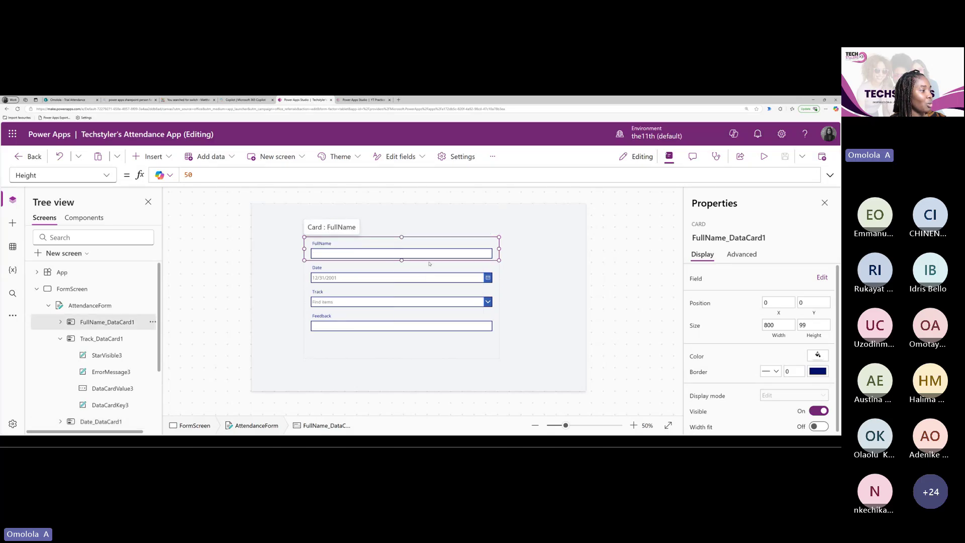
Glance at the YT Practice App Formulas, then select the Feedback text box
{"action": "left_click", "coordinate": [368, 319]}
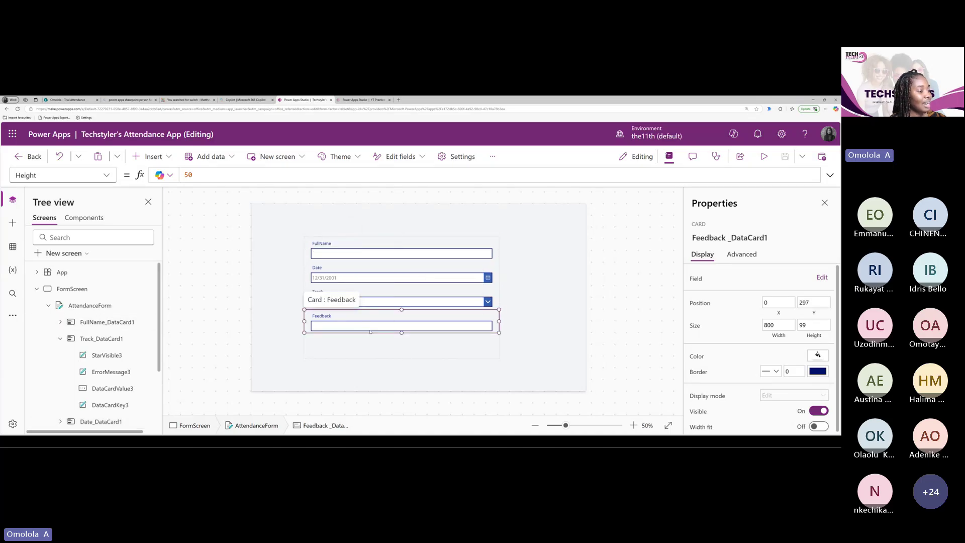
{"action": "left_click", "coordinate": [402, 316]}
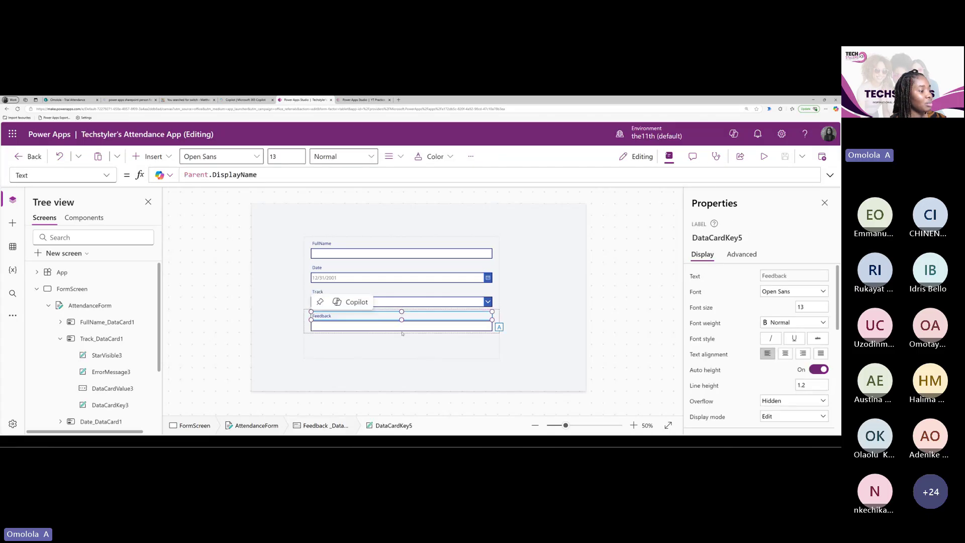
{"action": "key", "text": "Tab"}
{"action": "key", "text": "shift+Tab"}
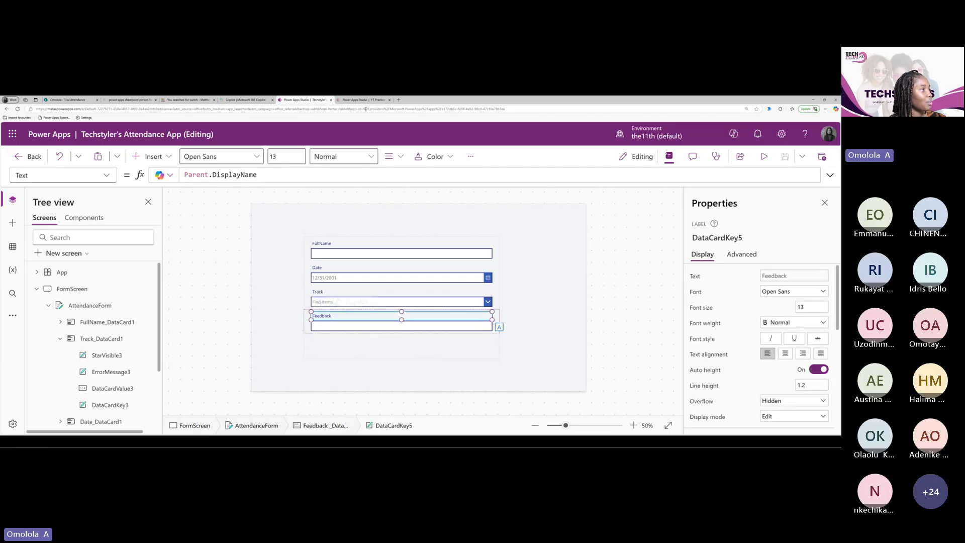
{"action": "left_click", "coordinate": [364, 100]}
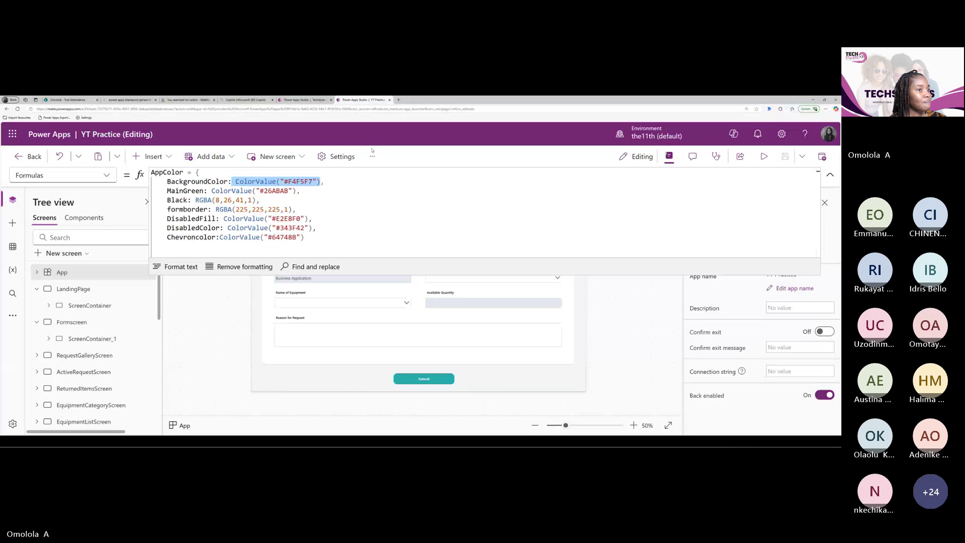
{"action": "left_click", "coordinate": [830, 175]}
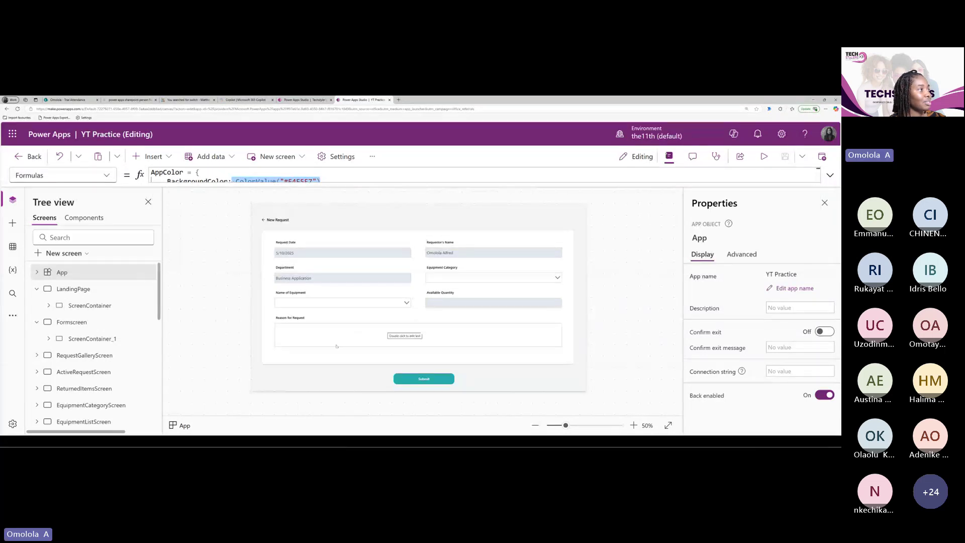
{"action": "left_click", "coordinate": [304, 99]}
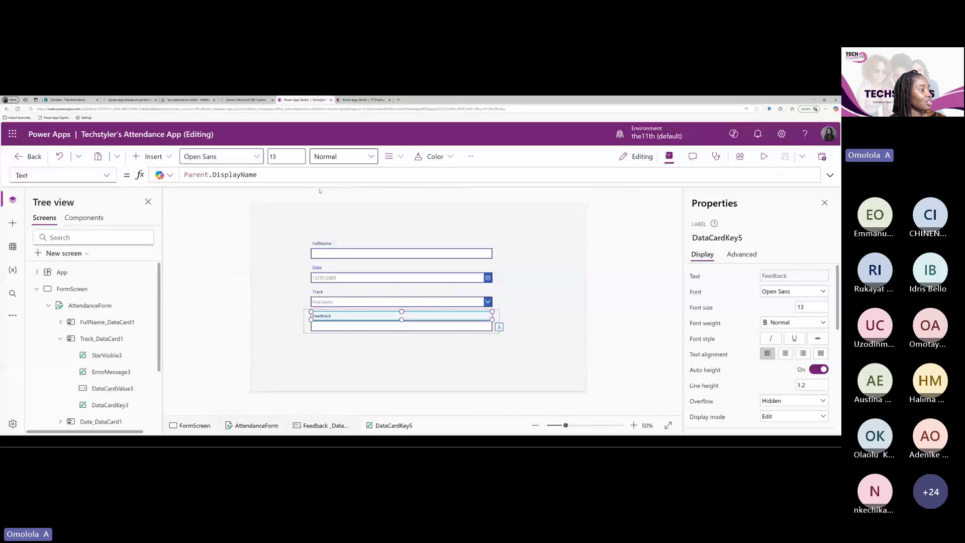
{"action": "left_click", "coordinate": [372, 326]}
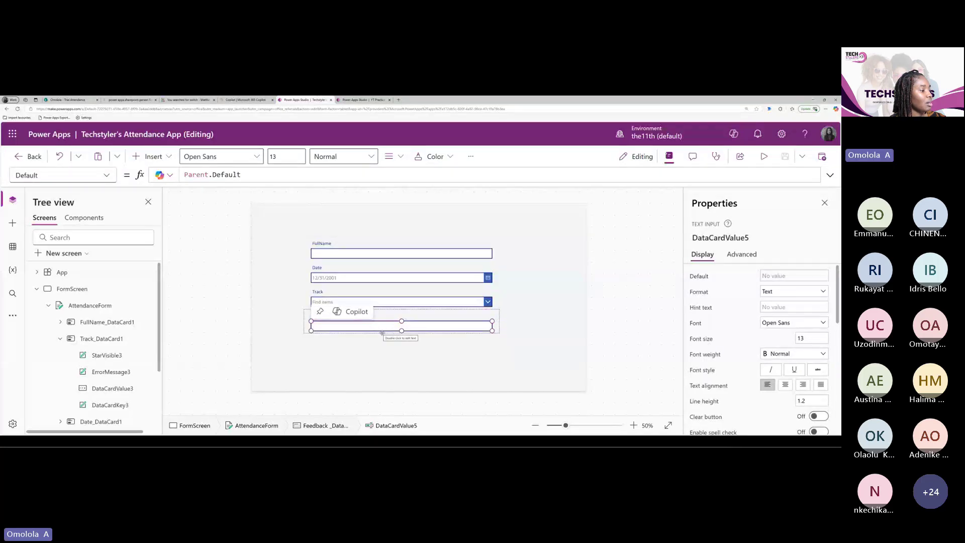
{"action": "left_click", "coordinate": [60, 338]}
Make the Feedback card taller (height 179) and stretch its text box to match
{"action": "left_click", "coordinate": [81, 371]}
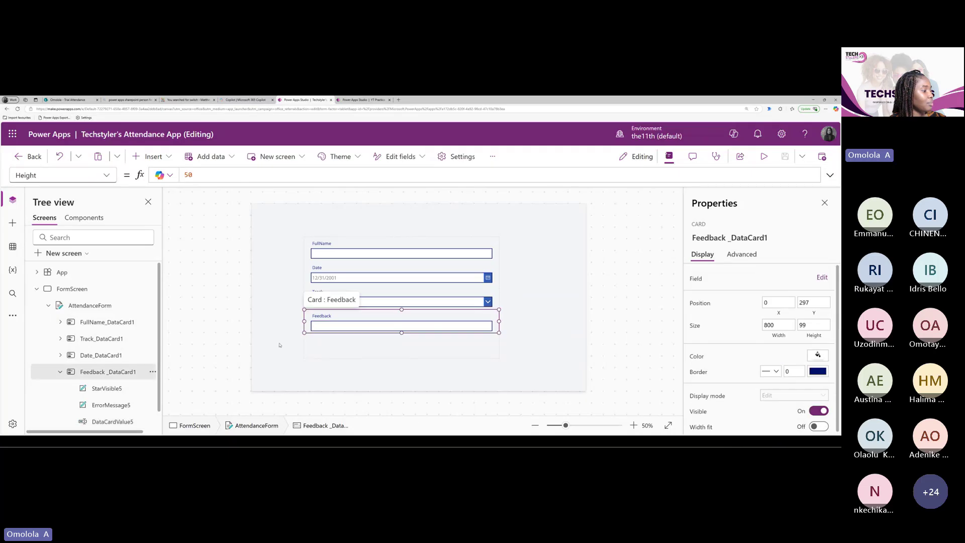
{"action": "left_click_drag", "start_coordinate": [402, 332], "coordinate": [402, 352]}
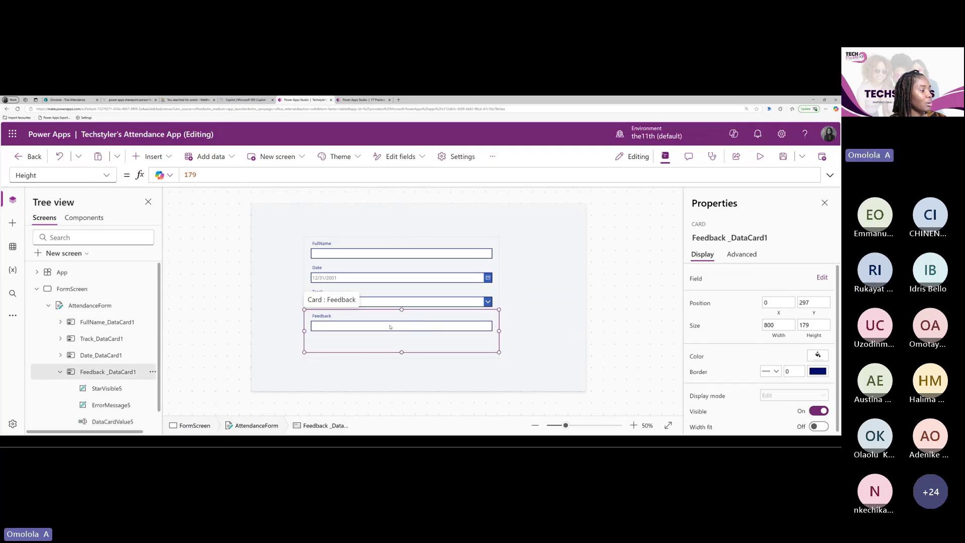
{"action": "left_click", "coordinate": [394, 329]}
{"action": "left_click_drag", "start_coordinate": [401, 330], "coordinate": [402, 349]}
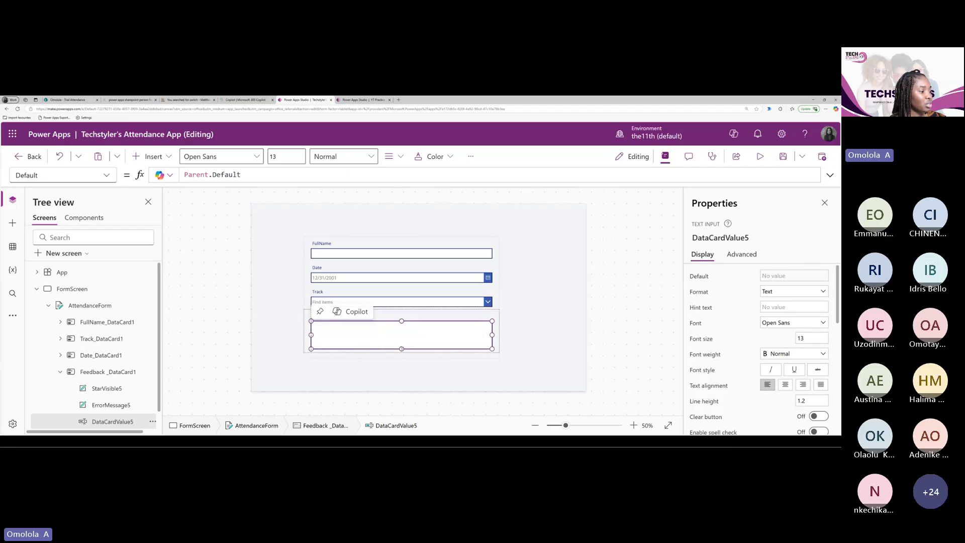
{"action": "left_click", "coordinate": [509, 336]}
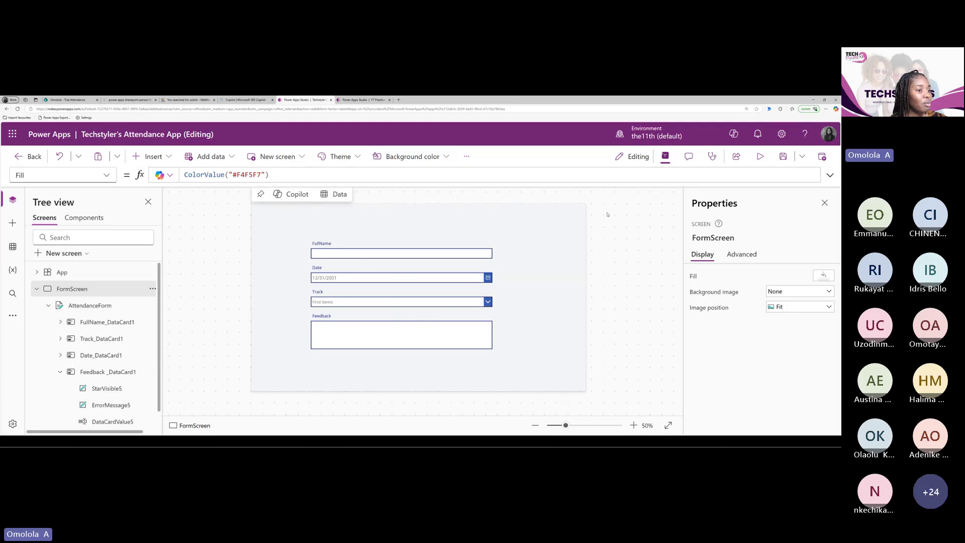
Fine-tune the Feedback text input's (DataCardValue5) height with small resize drags
{"action": "left_click", "coordinate": [379, 342]}
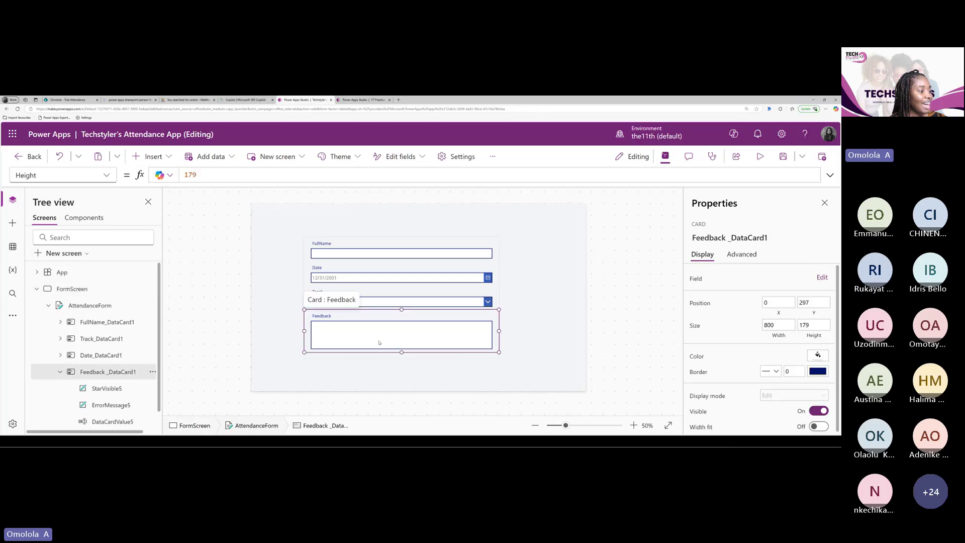
{"action": "left_click", "coordinate": [412, 334]}
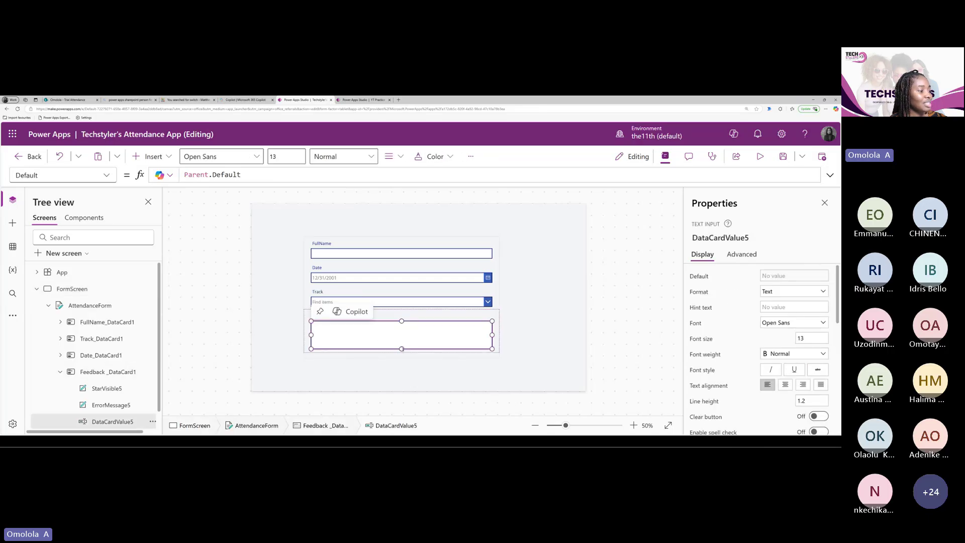
{"action": "left_click_drag", "start_coordinate": [402, 348], "coordinate": [402, 351]}
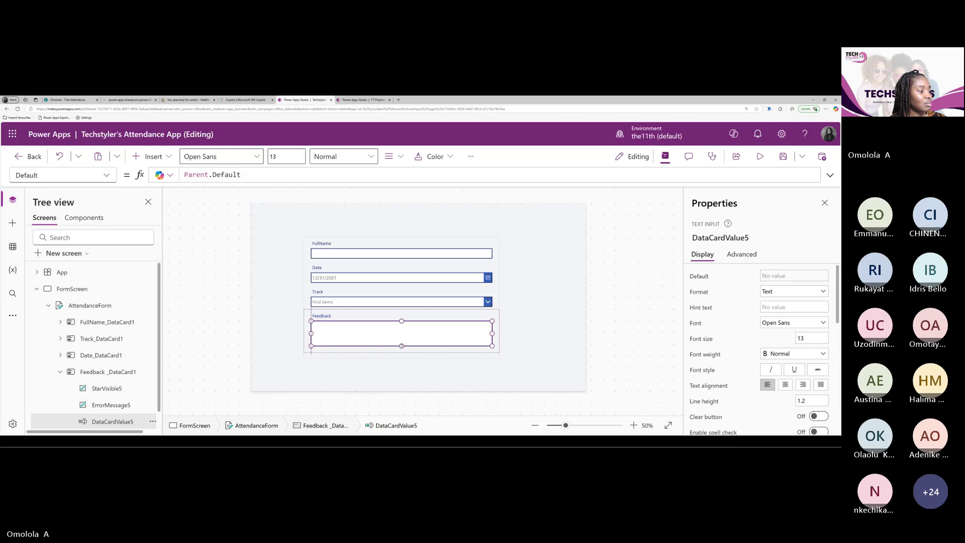
{"action": "left_click_drag", "start_coordinate": [401, 351], "coordinate": [404, 346]}
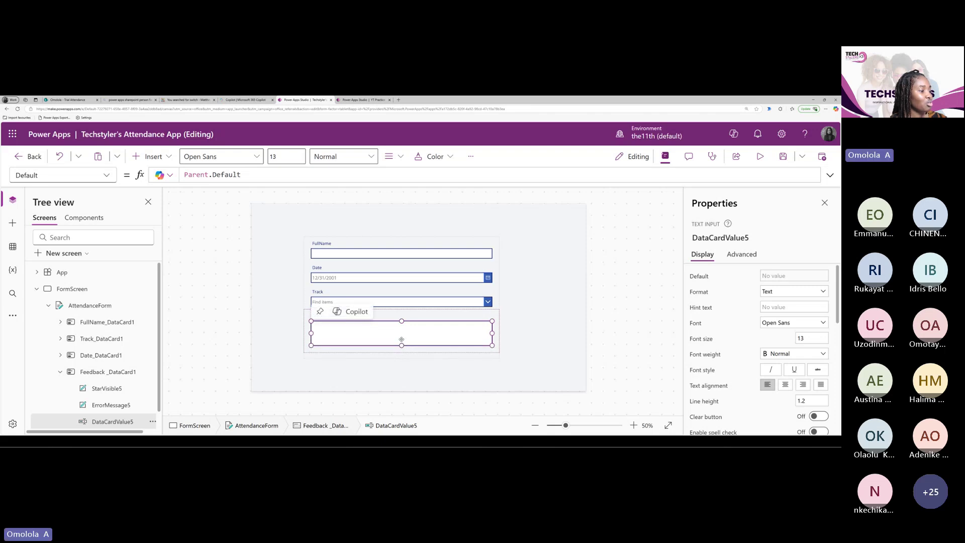
{"action": "left_click", "coordinate": [447, 302]}
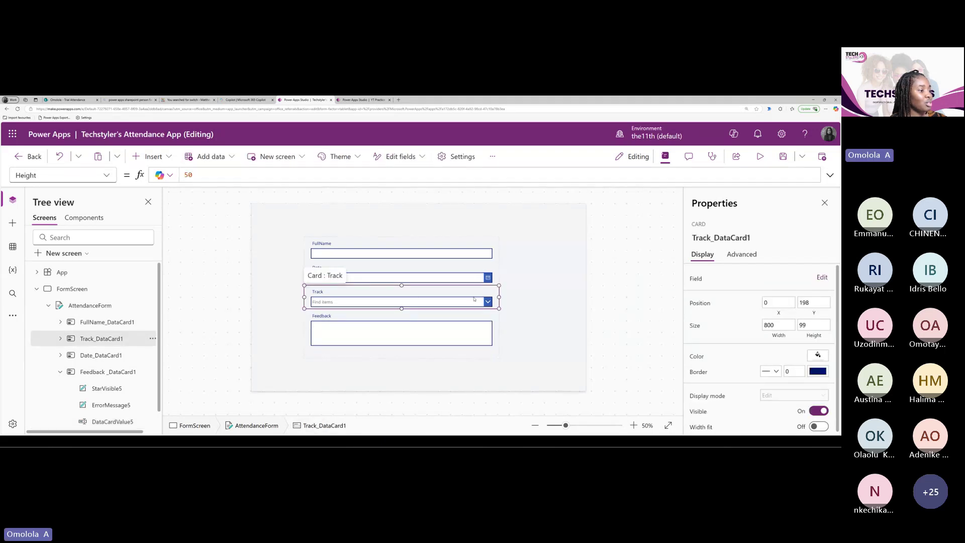
{"action": "left_click", "coordinate": [369, 101]}
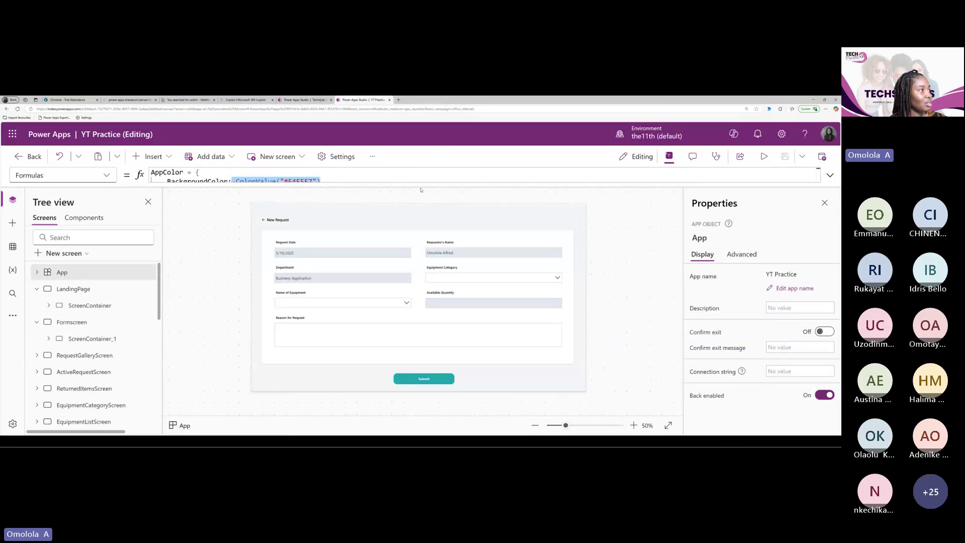
{"action": "left_click", "coordinate": [293, 100]}
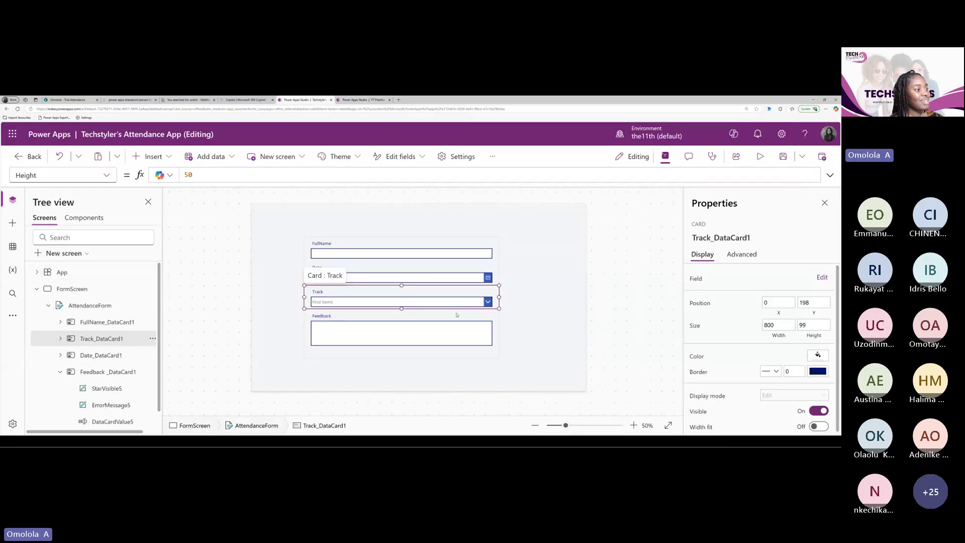
{"action": "left_click", "coordinate": [89, 305]}
{"action": "left_click", "coordinate": [103, 179]}
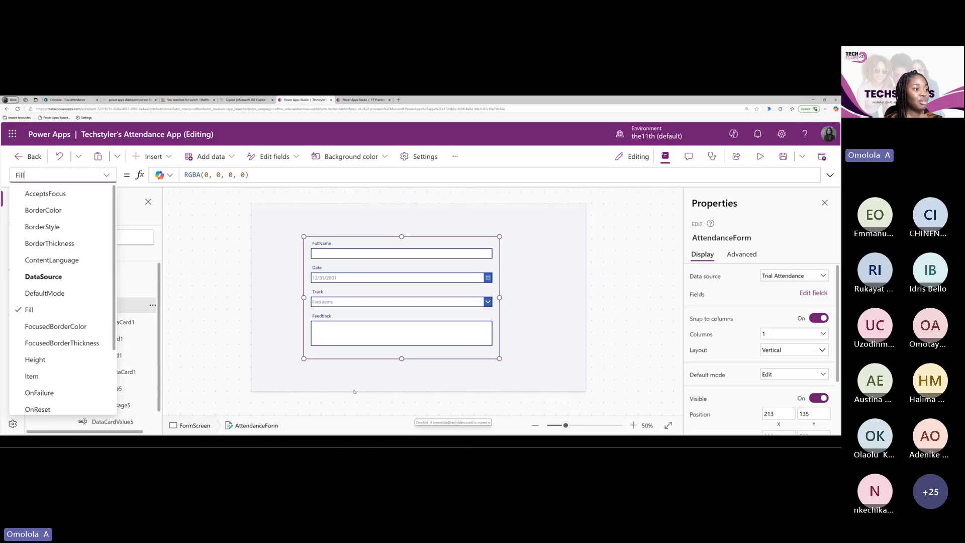
{"action": "left_click", "coordinate": [630, 308]}
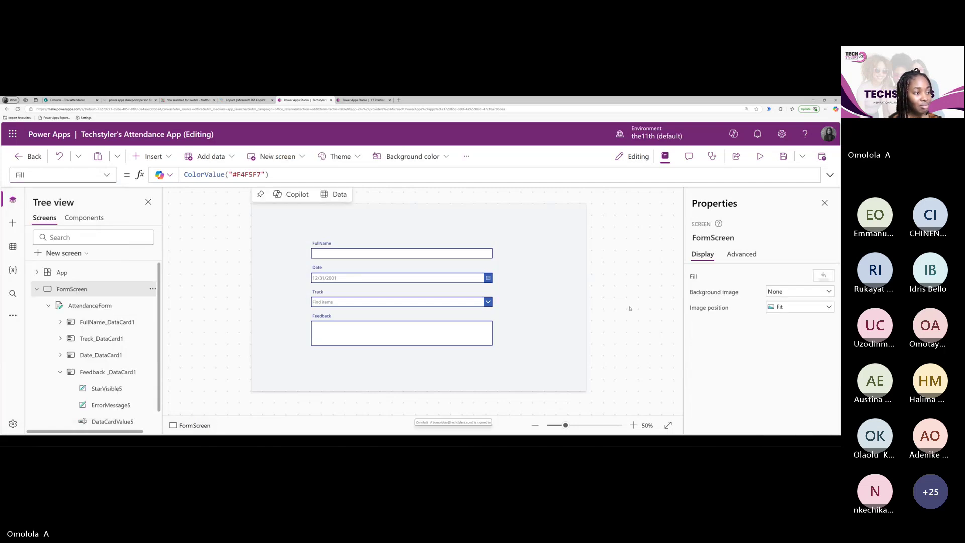
{"action": "left_click", "coordinate": [480, 346]}
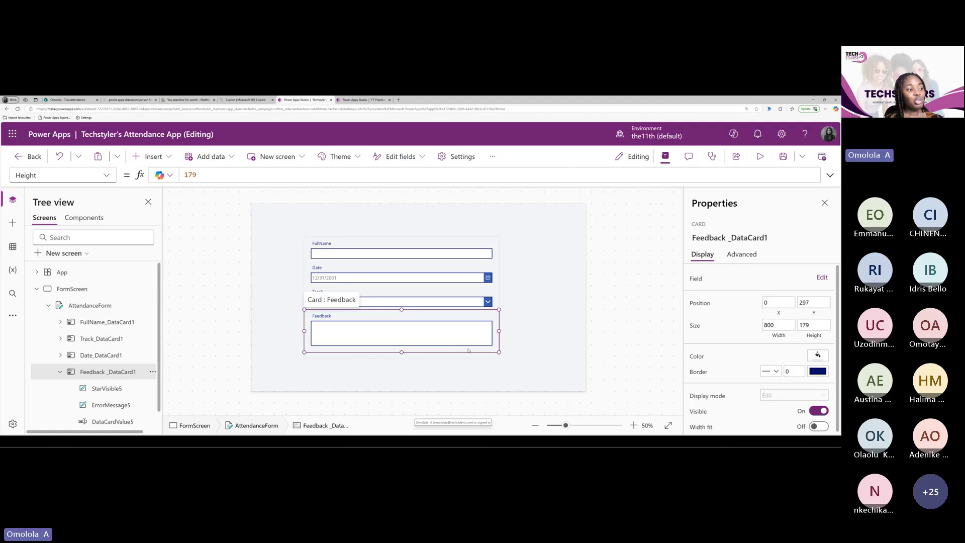
{"action": "left_click", "coordinate": [513, 337]}
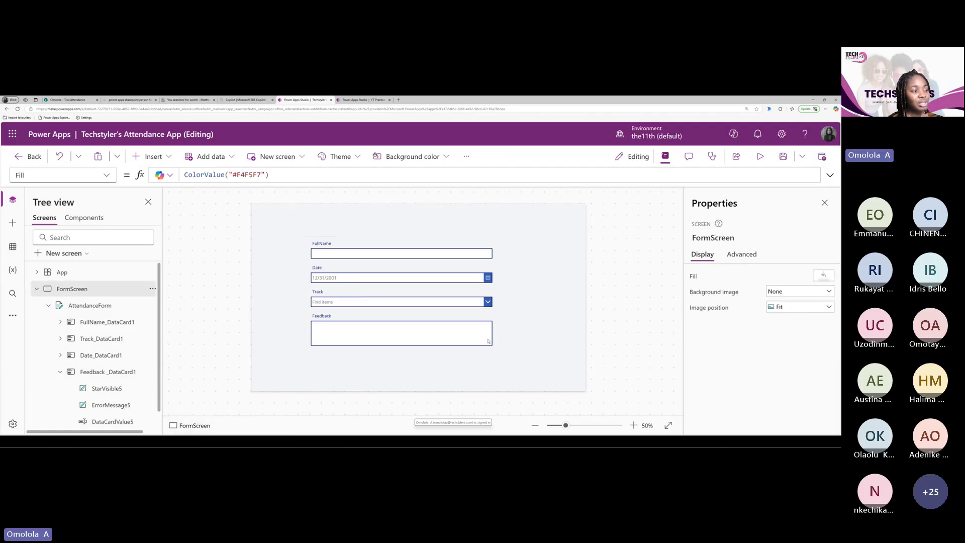
{"action": "left_click", "coordinate": [485, 357]}
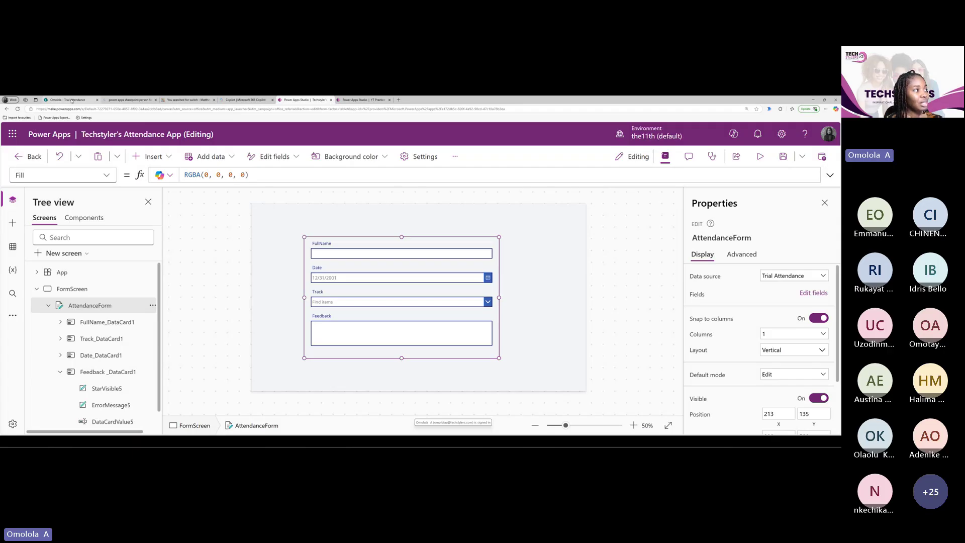
Check the Trial Attendance SharePoint list, open the Data pane, and save the app
{"action": "left_click", "coordinate": [71, 100]}
{"action": "left_click", "coordinate": [304, 100]}
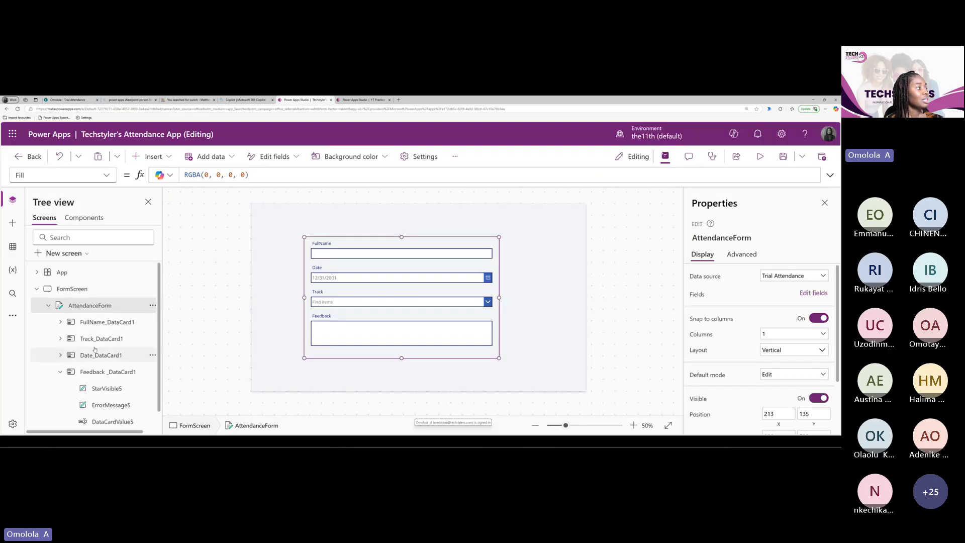
{"action": "mouse_move", "coordinate": [402, 338]}
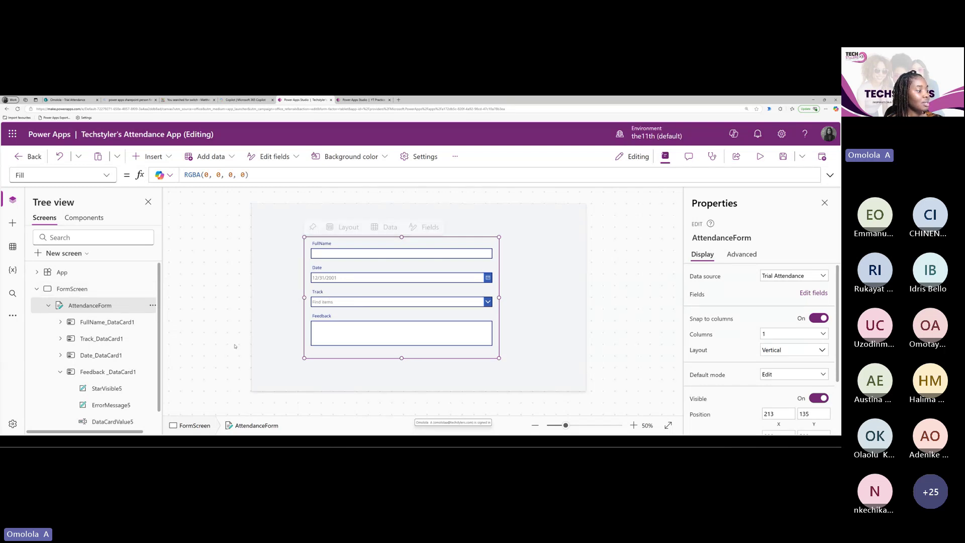
{"action": "left_click", "coordinate": [12, 246]}
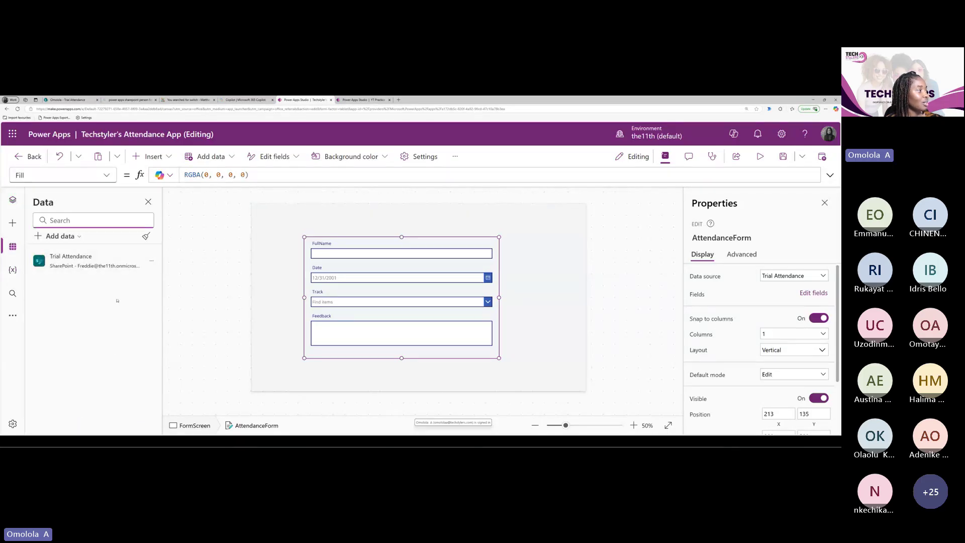
{"action": "mouse_move", "coordinate": [409, 289]}
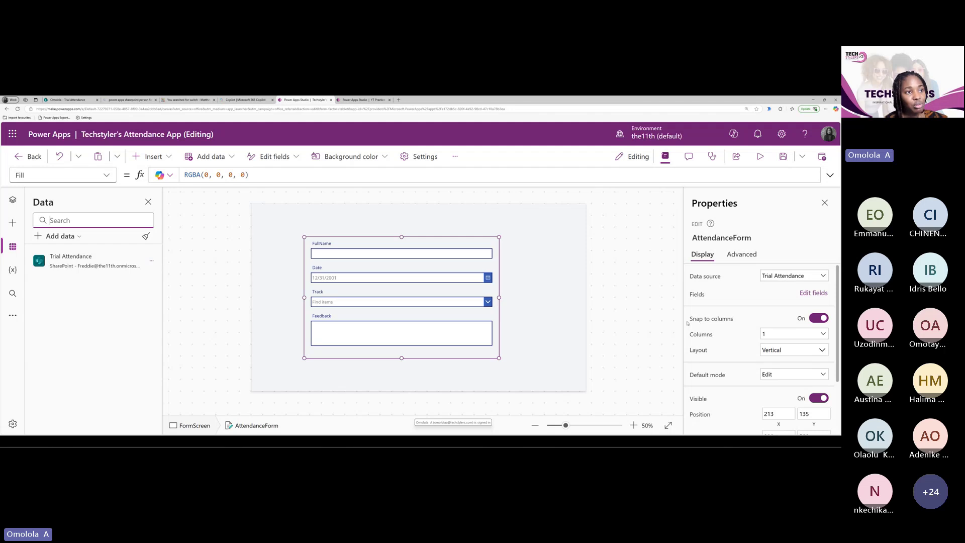
{"action": "left_click", "coordinate": [783, 157]}
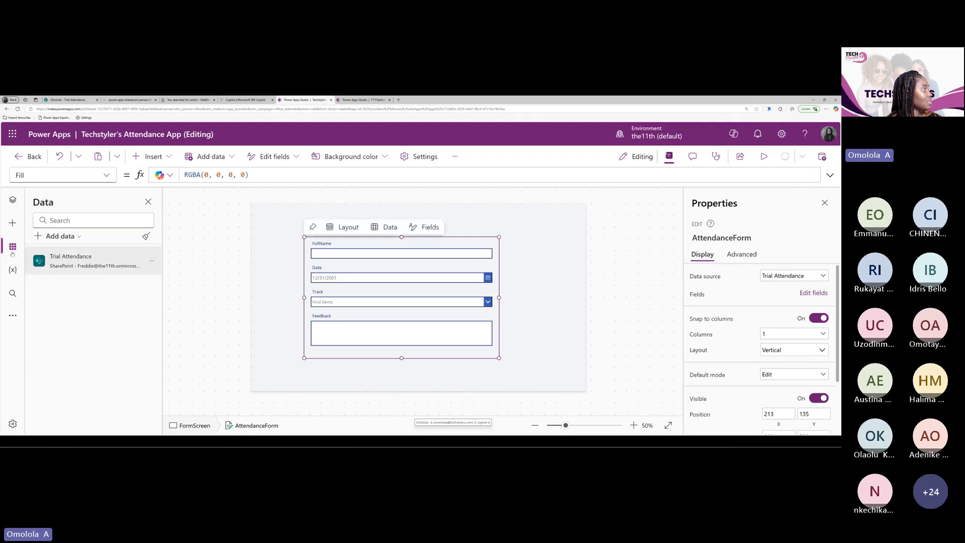
{"action": "left_click", "coordinate": [13, 424]}
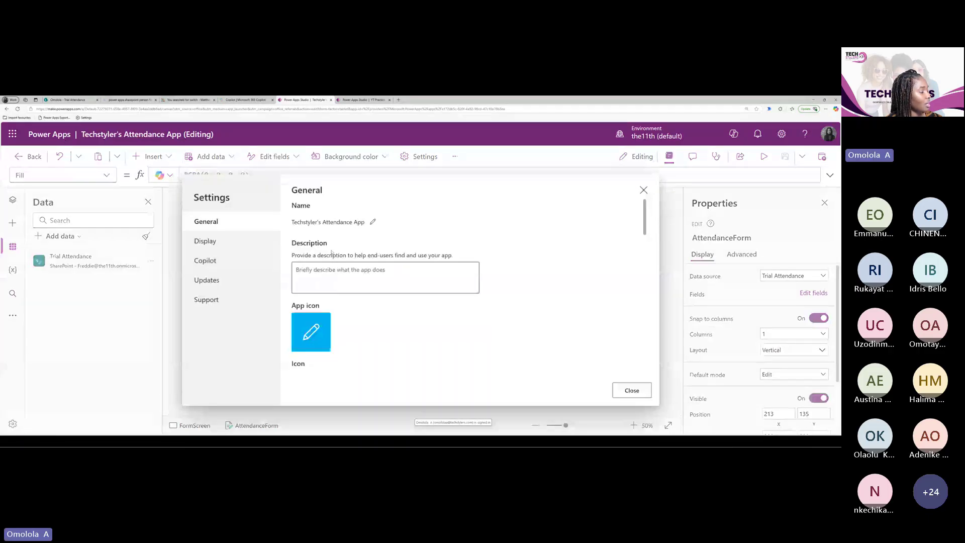
{"action": "scroll", "coordinate": [297, 305], "scroll_direction": "down", "scroll_amount": 5}
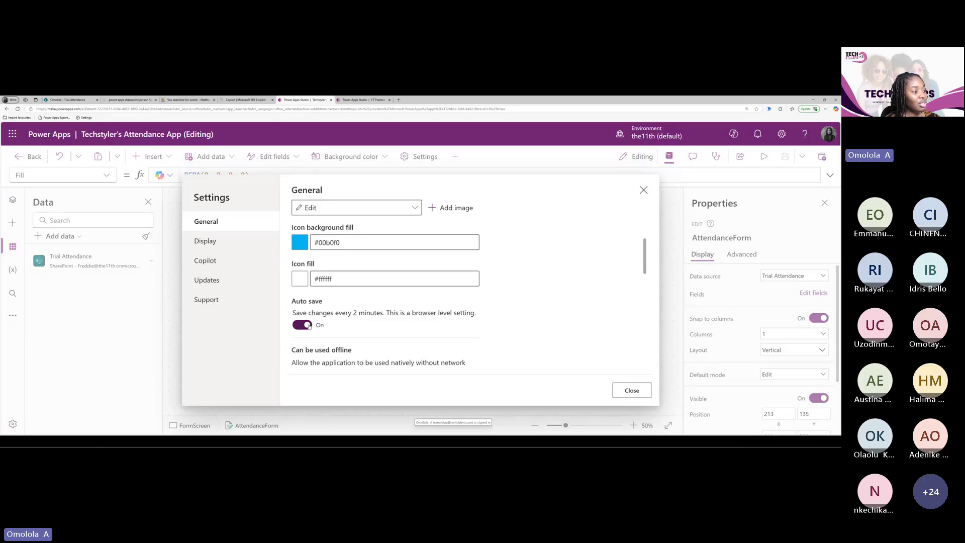
{"action": "left_click", "coordinate": [306, 327]}
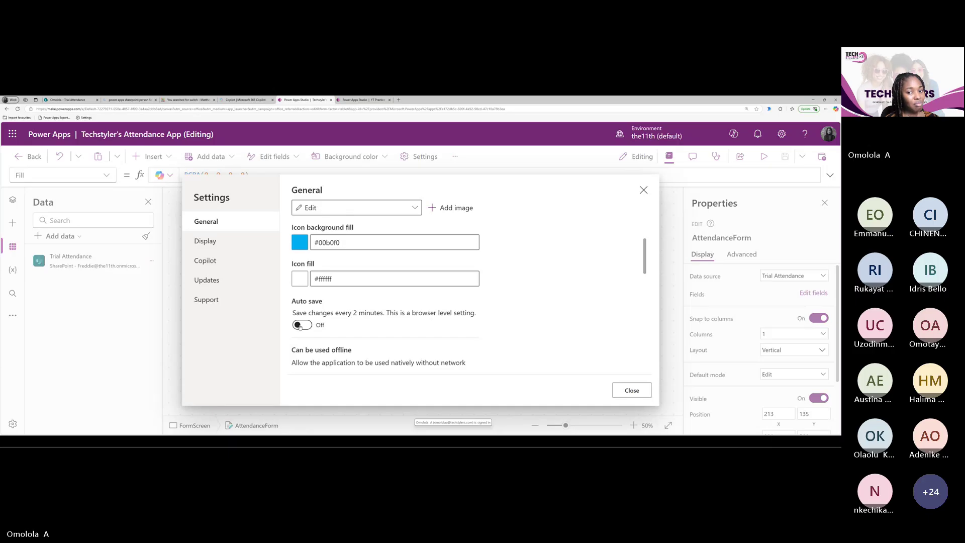
{"action": "left_click", "coordinate": [301, 326]}
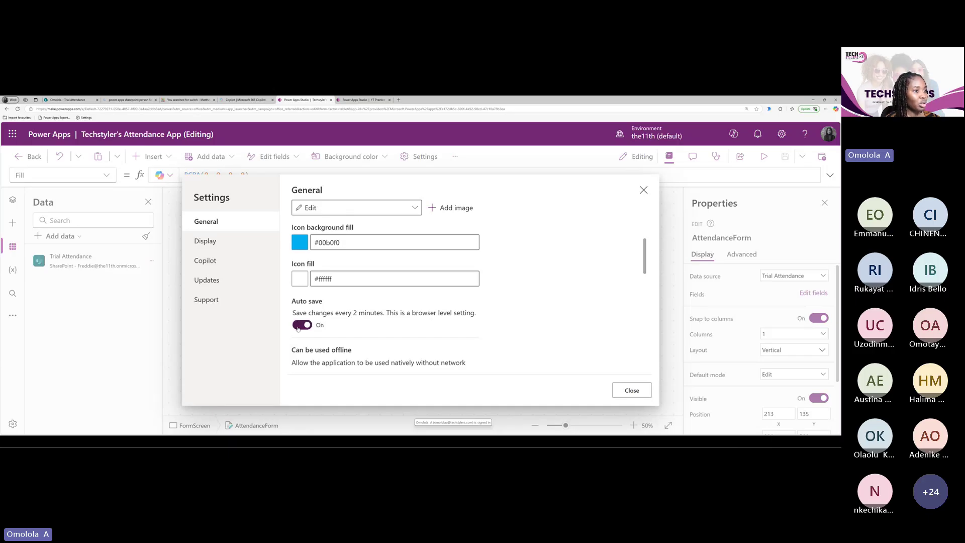
{"action": "left_click", "coordinate": [643, 190]}
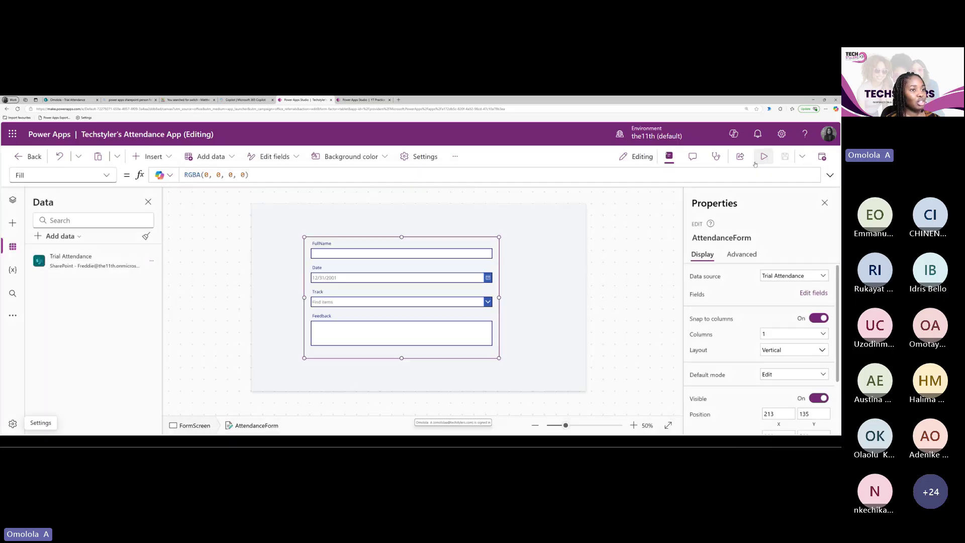
{"action": "mouse_move", "coordinate": [786, 158]}
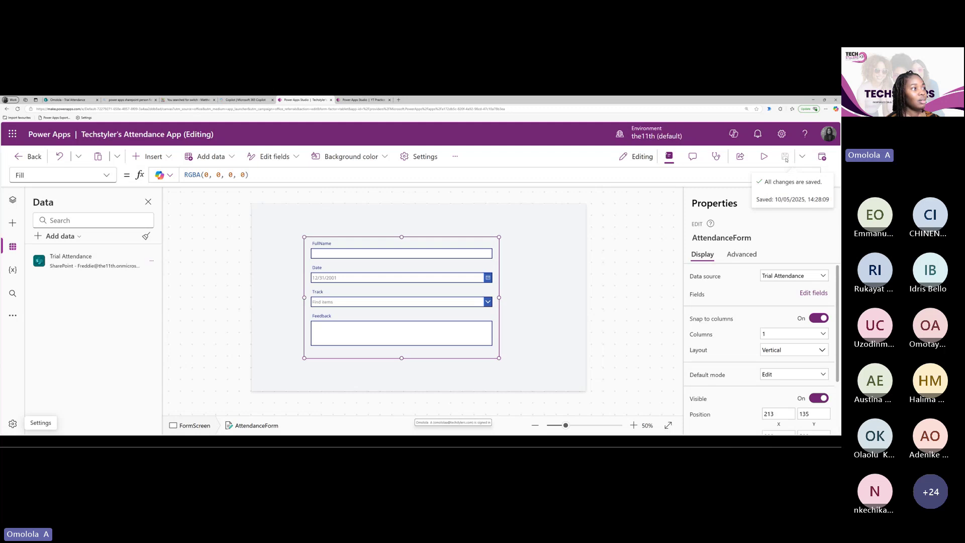
{"action": "left_click", "coordinate": [425, 311]}
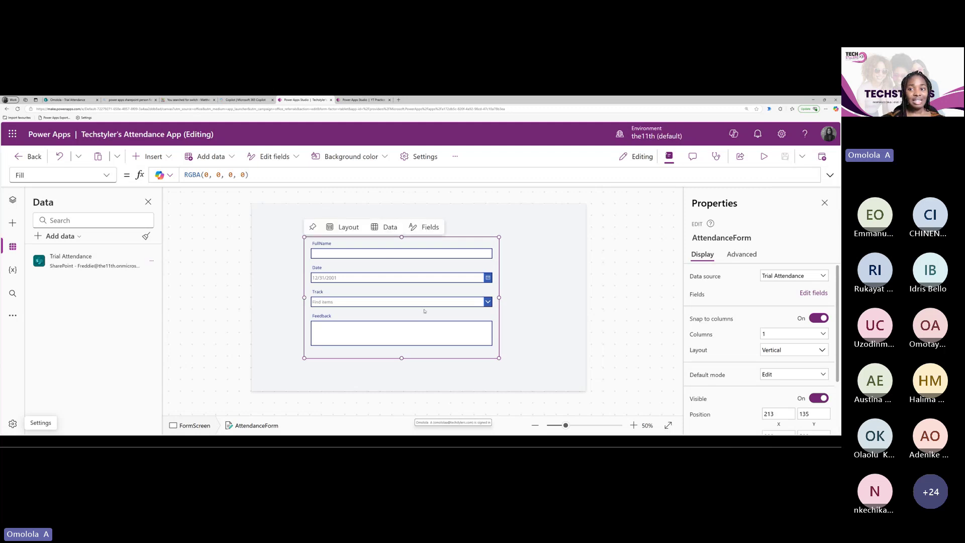